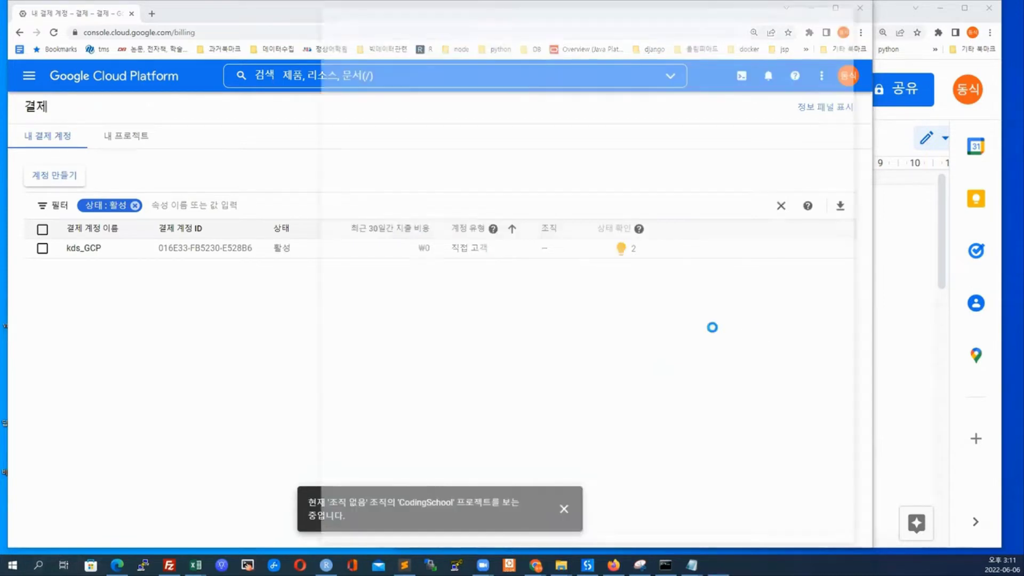
Sketch a large oval enclosing a circle and a rounded shape, with an arrow to a lower oval of small circles, and minimize the drawing window
mouse_move(475, 254)
mouse_down()
mouse_move(349, 201)
mouse_move(789, 216)
mouse_move(451, 246)
mouse_move(449, 161)
mouse_move(460, 220)
mouse_up()
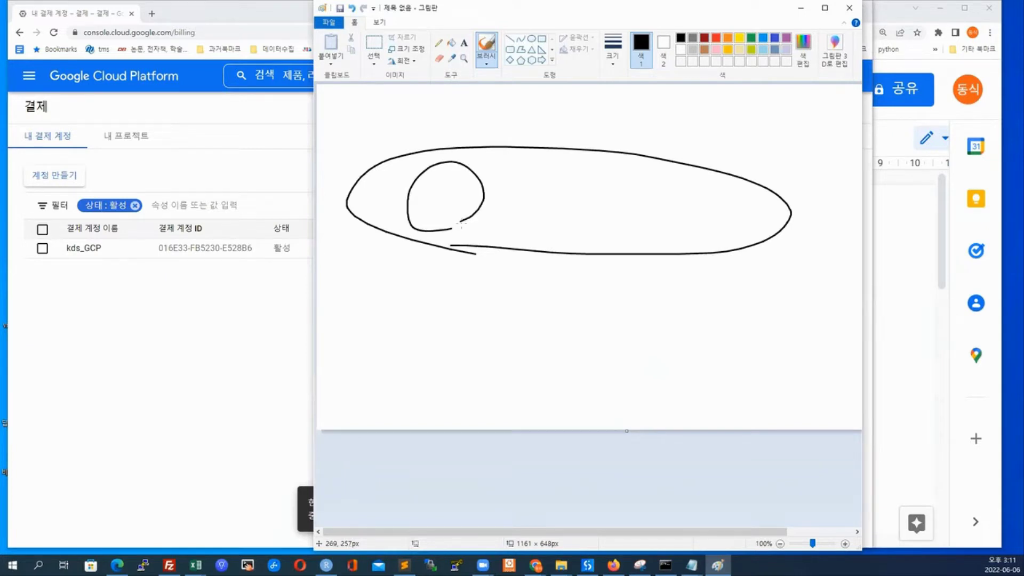
mouse_move(525, 200)
mouse_down()
mouse_move(682, 241)
mouse_move(521, 187)
mouse_up()
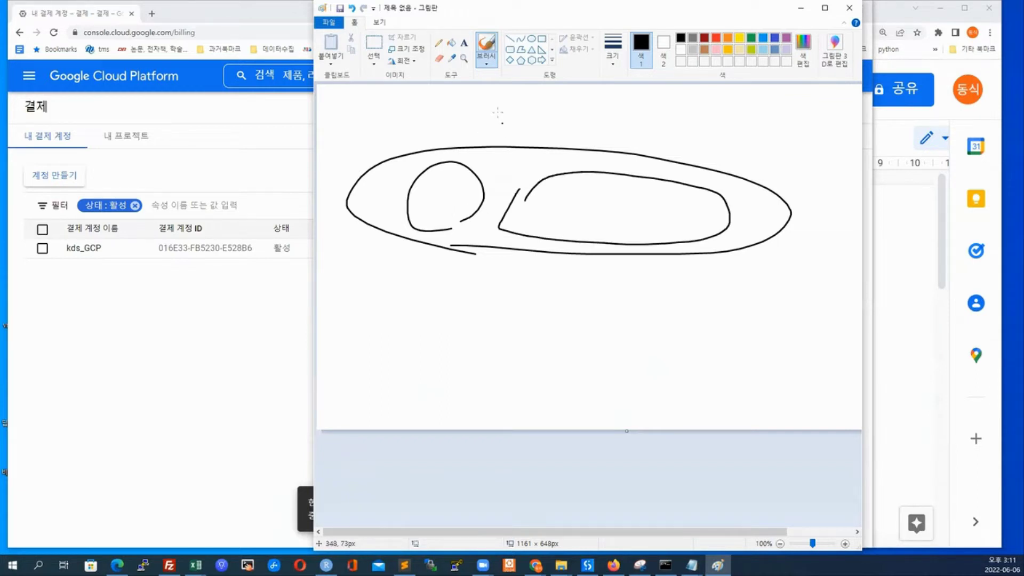
mouse_move(449, 246)
mouse_down()
mouse_move(457, 334)
mouse_move(445, 324)
mouse_move(472, 322)
mouse_up()
mouse_move(439, 398)
mouse_down()
mouse_move(397, 393)
mouse_move(761, 368)
mouse_move(470, 396)
mouse_move(511, 369)
mouse_move(454, 379)
mouse_up()
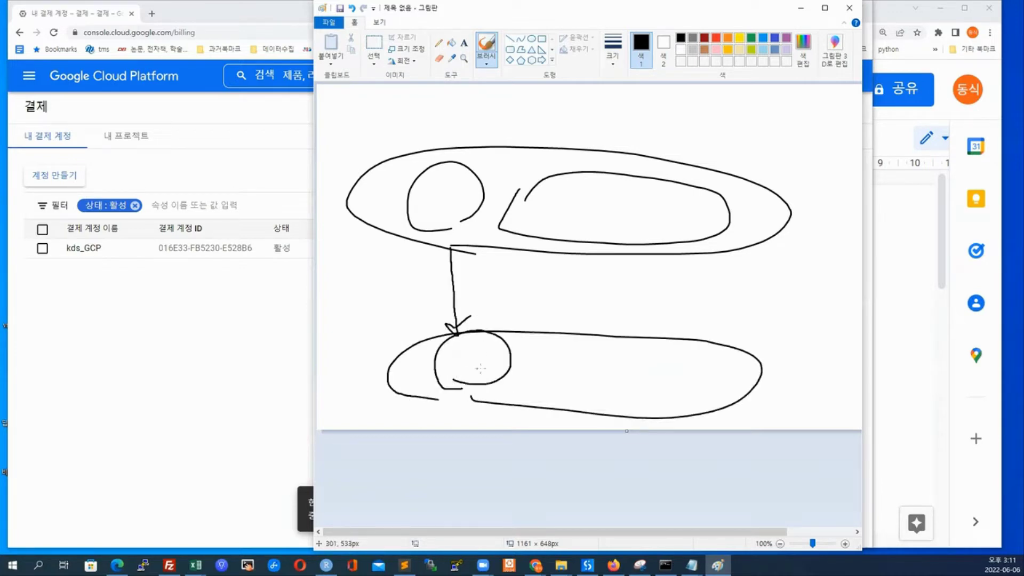
mouse_move(534, 383)
mouse_down()
mouse_move(573, 339)
mouse_move(548, 393)
mouse_up()
mouse_move(646, 383)
mouse_down()
mouse_move(651, 368)
mouse_move(700, 380)
mouse_move(730, 369)
mouse_up()
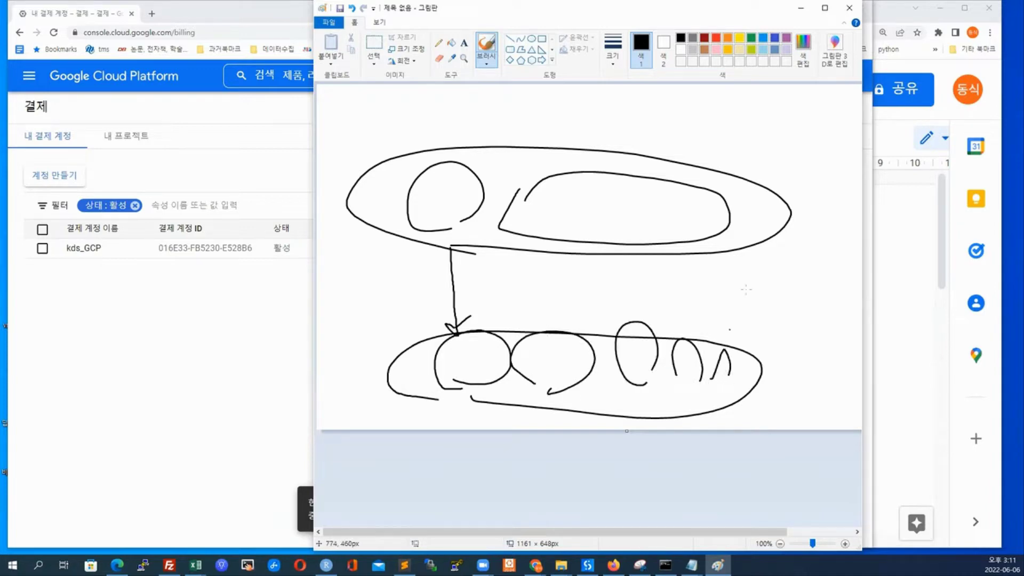
click(800, 9)
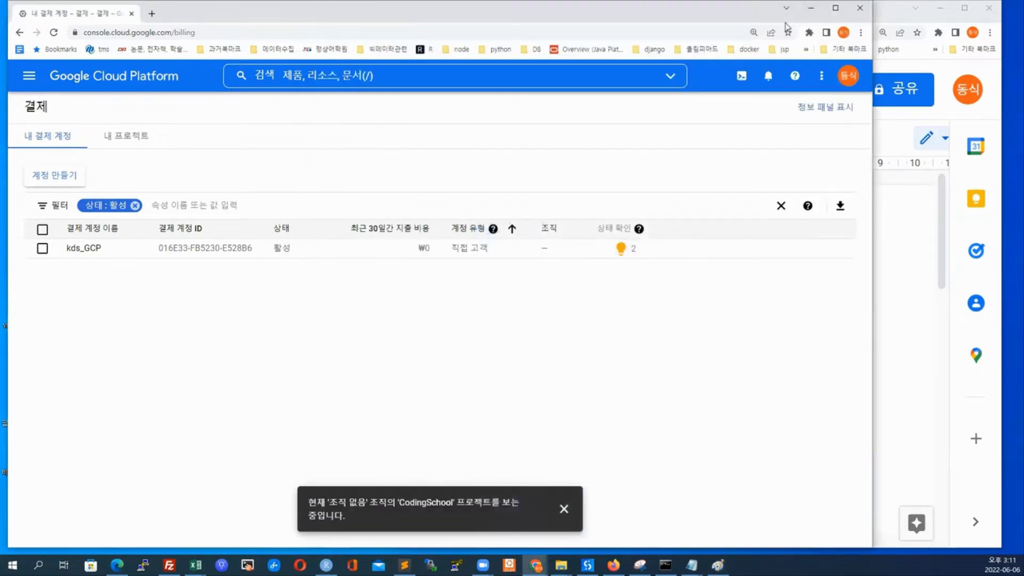
Open the page listing all Google Cloud products (모든 제품) in the cloud console
click(29, 80)
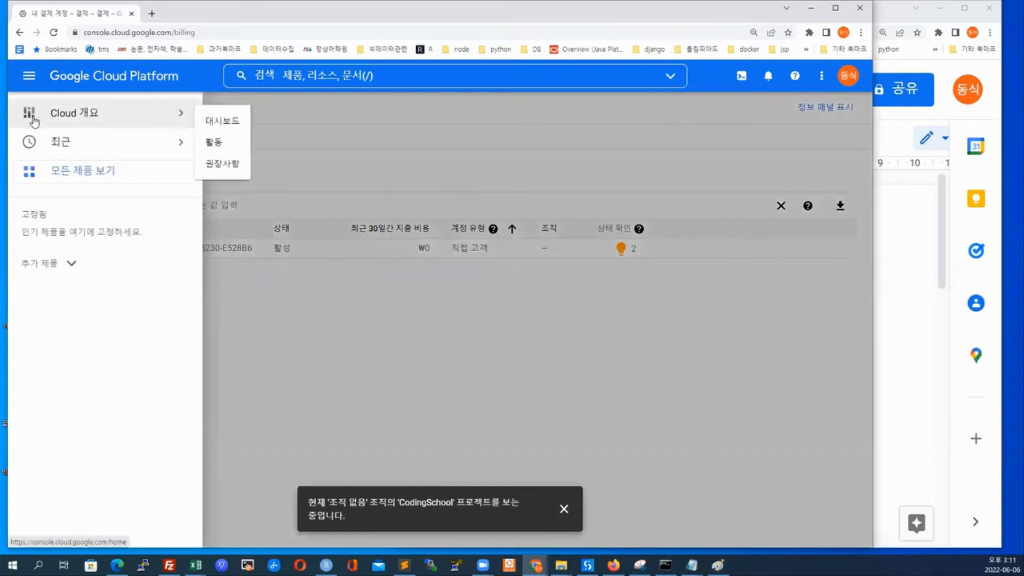
click(46, 172)
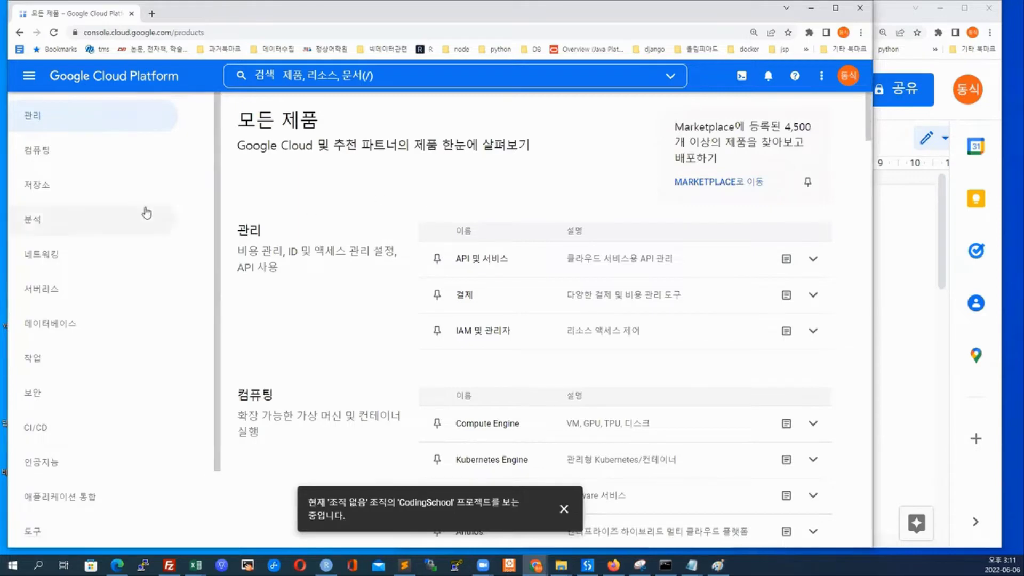
scroll(88, 211, down, 2)
scroll(99, 214, up, 2)
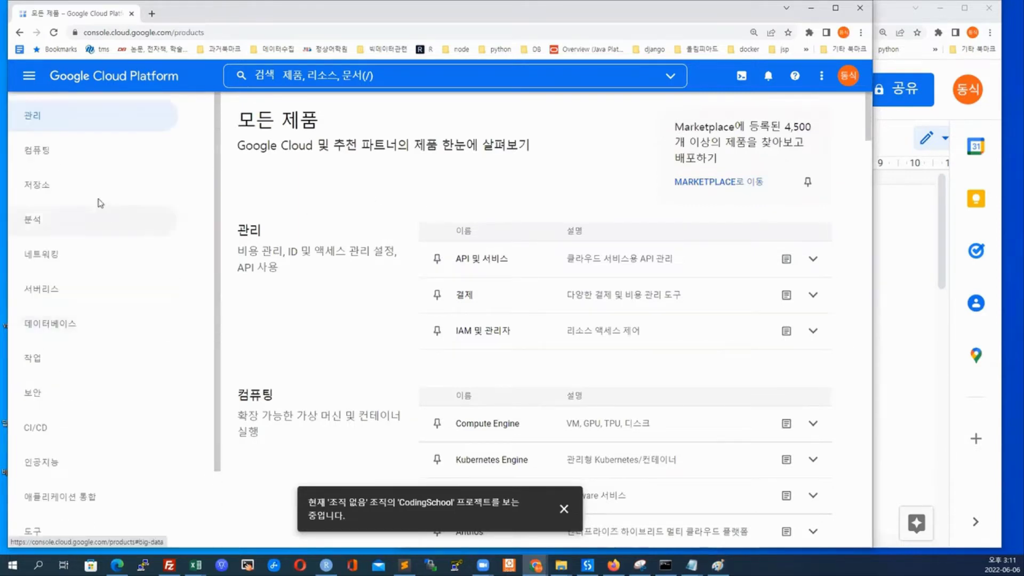
Look through the whole product catalogue by category, from management to support, and dismiss the project notice
click(30, 75)
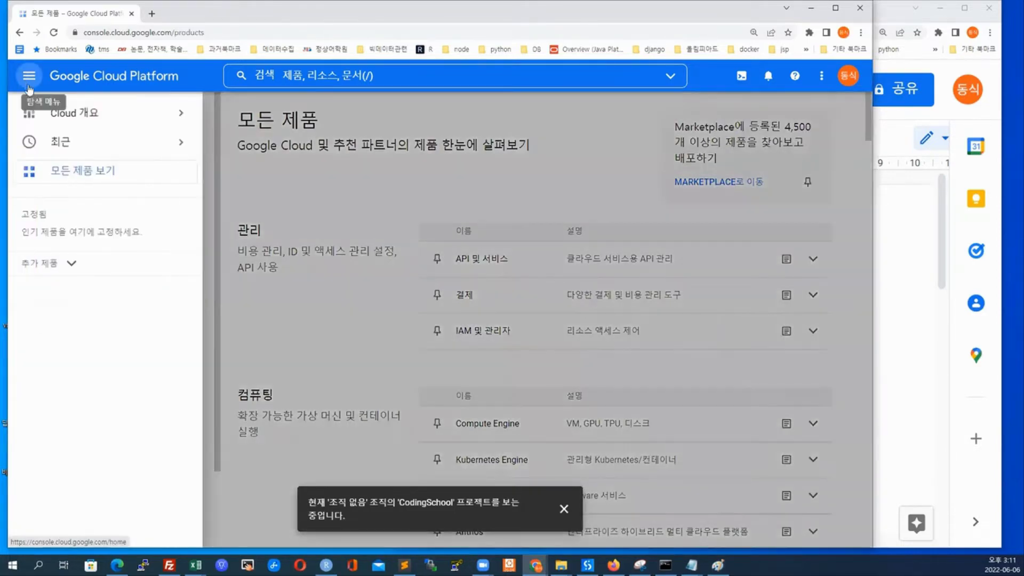
mouse_move(51, 125)
click(229, 193)
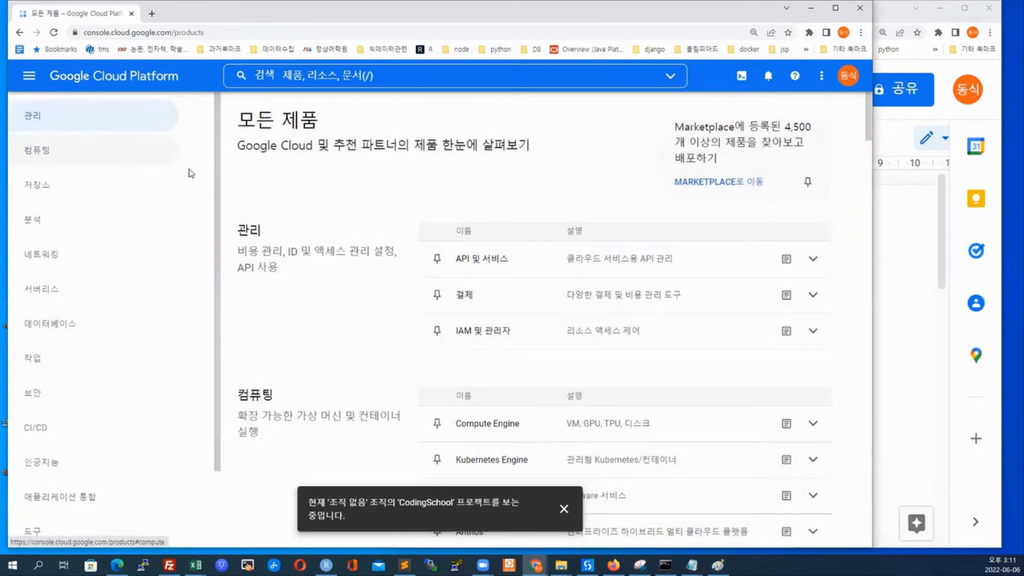
scroll(651, 235, down, 3)
scroll(622, 243, up, 1)
scroll(623, 242, down, 10)
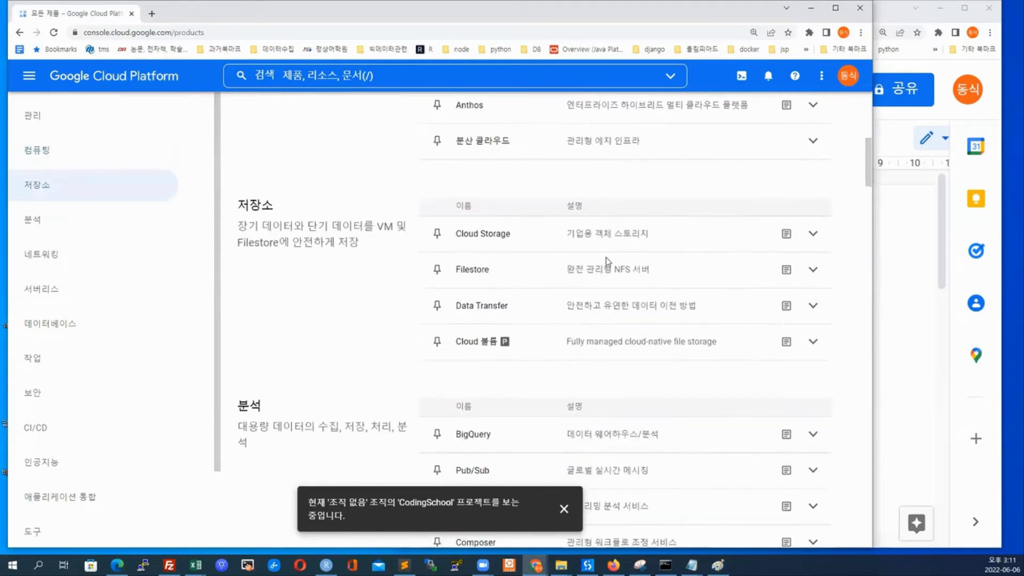
scroll(609, 254, down, 15)
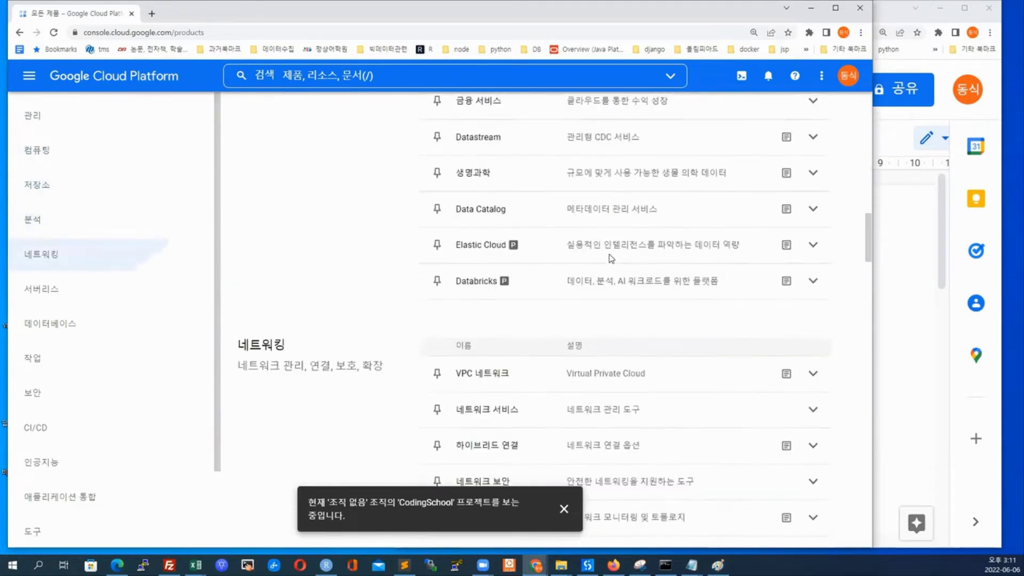
scroll(609, 253, down, 12)
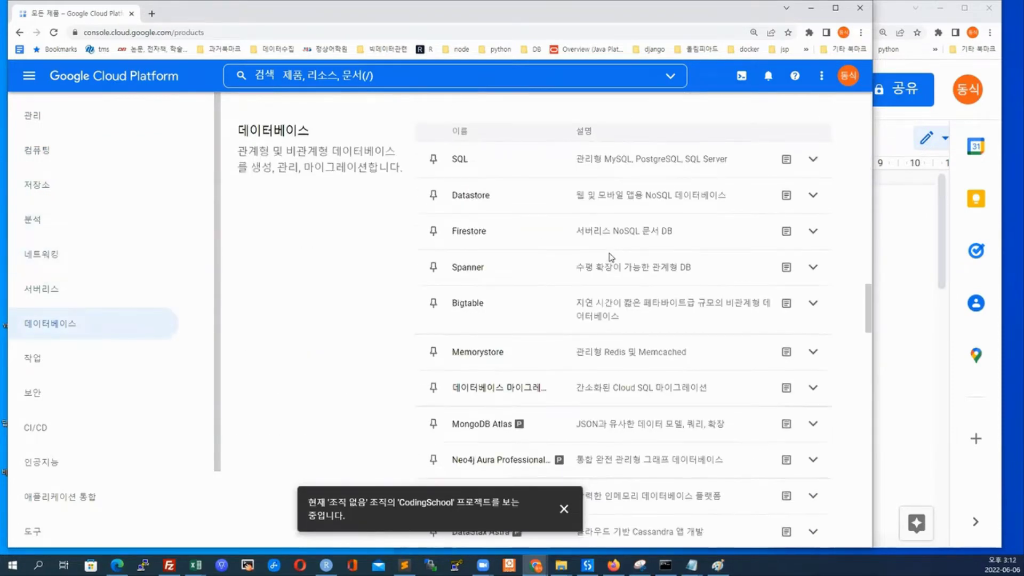
scroll(610, 253, down, 10)
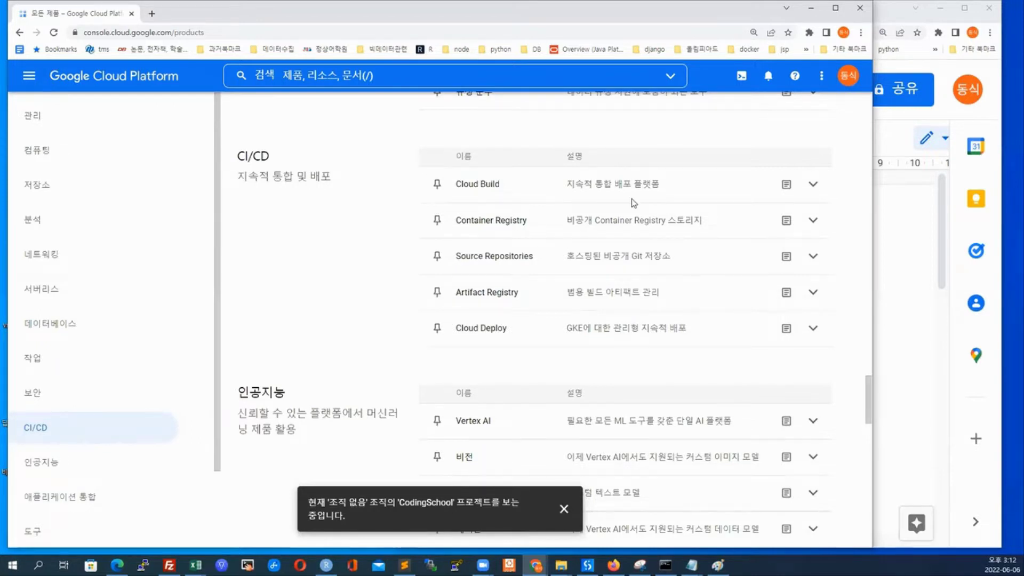
scroll(635, 281, down, 5)
scroll(635, 282, down, 9)
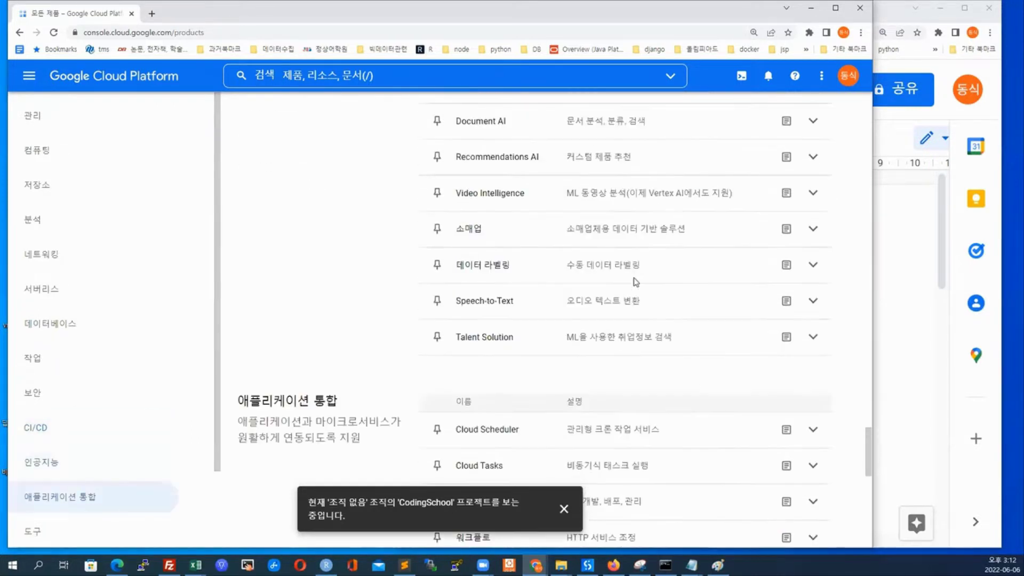
scroll(635, 281, down, 3)
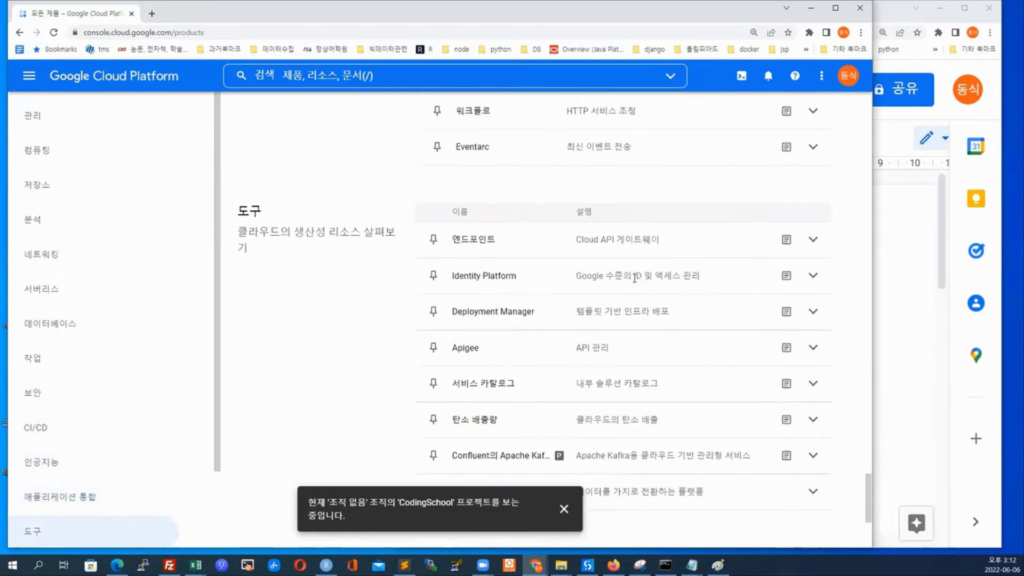
click(564, 509)
scroll(631, 437, down, 4)
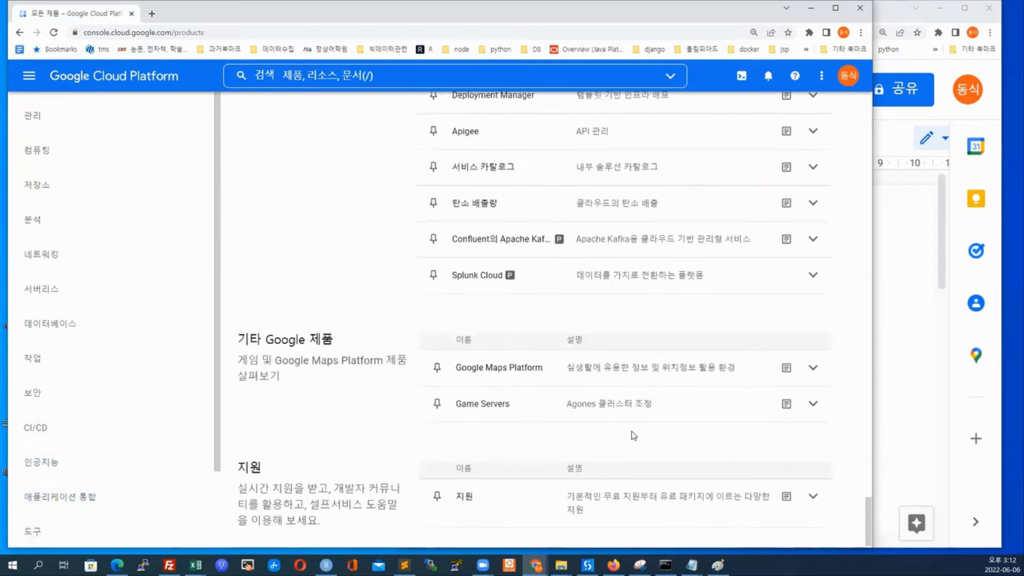
scroll(633, 435, up, 15)
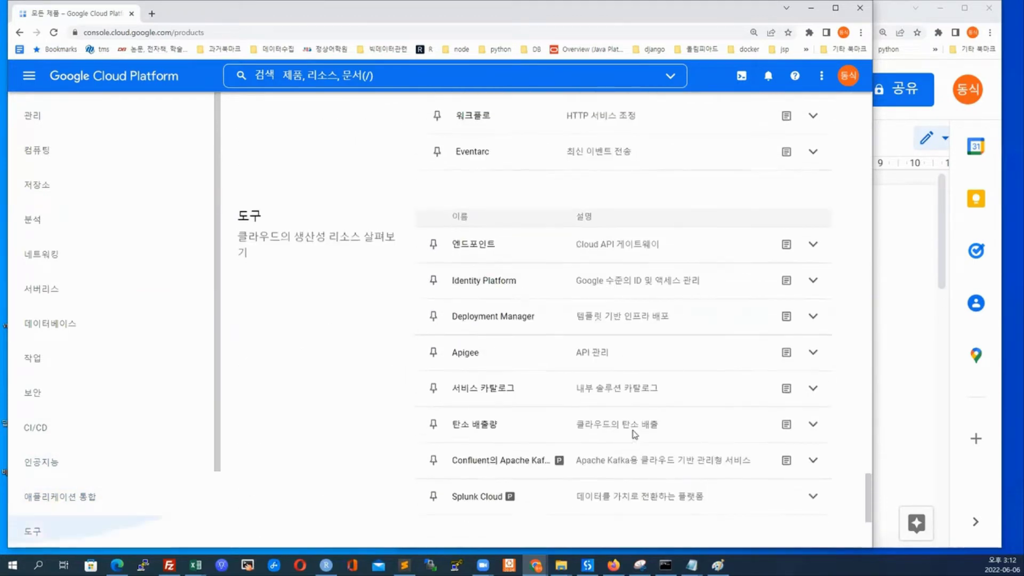
scroll(634, 433, up, 3)
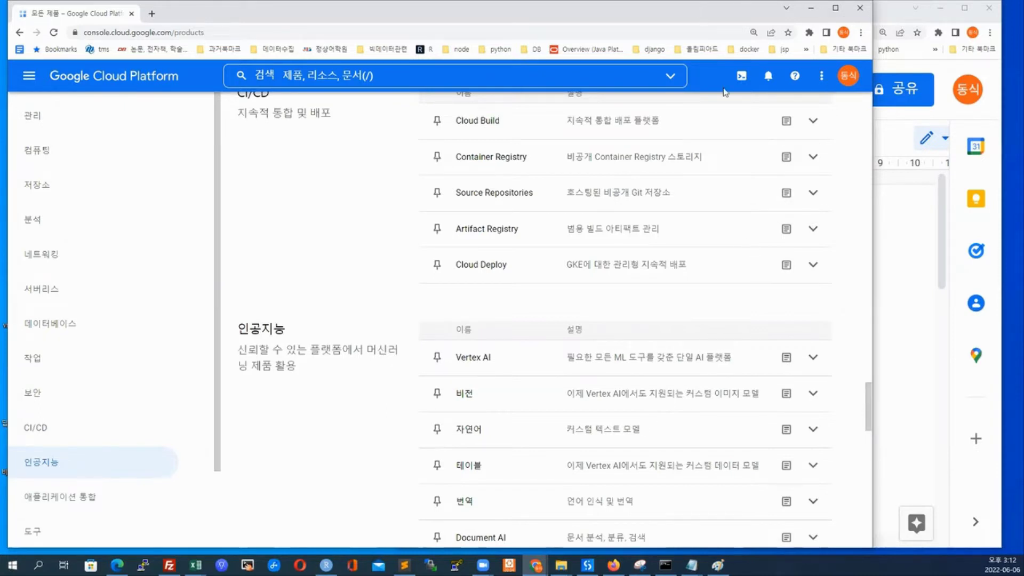
Maximize the browser window and review the product categories back up to networking, plus the recent console searches
key(super+Up)
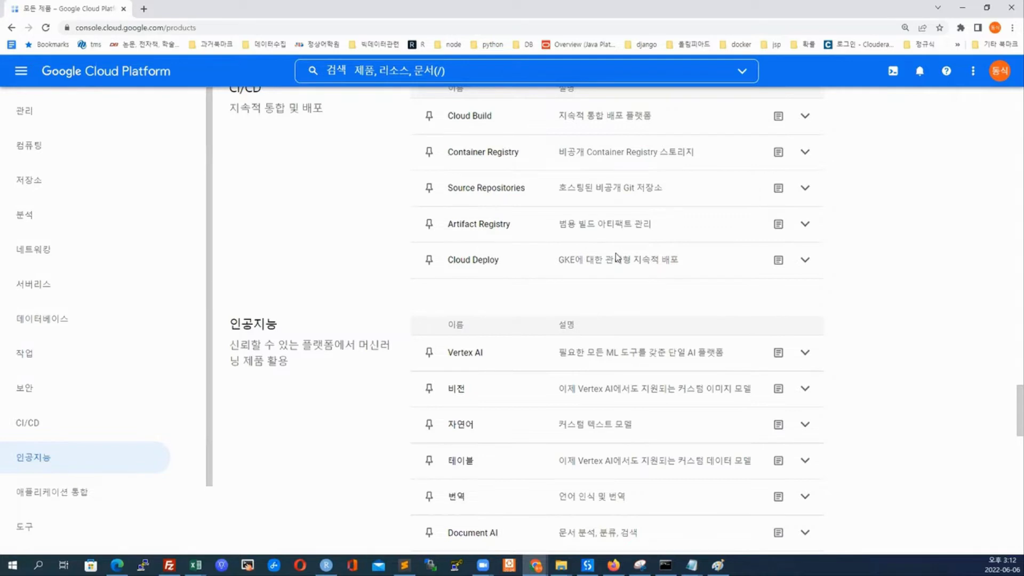
scroll(707, 247, up, 10)
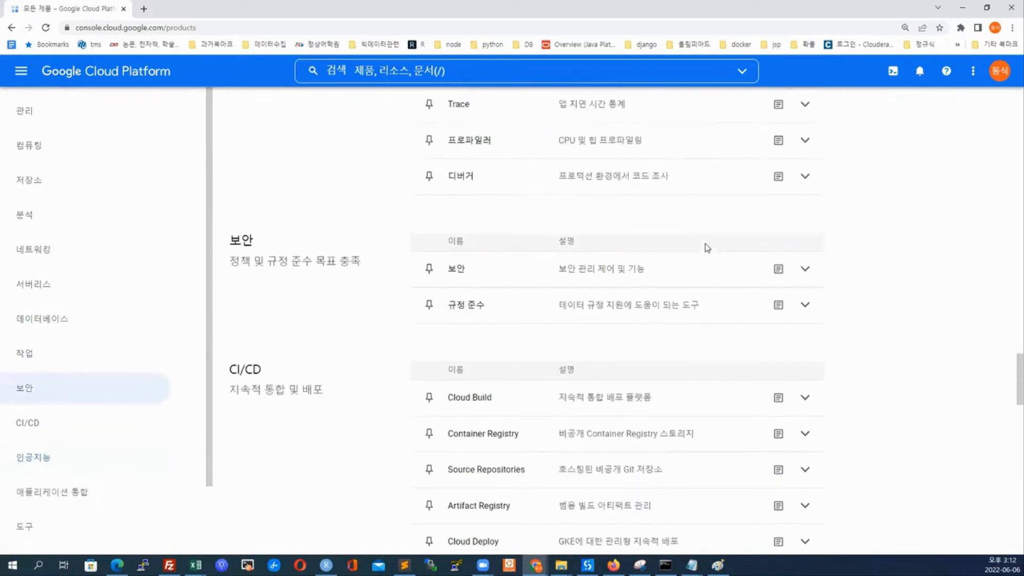
scroll(706, 248, up, 6)
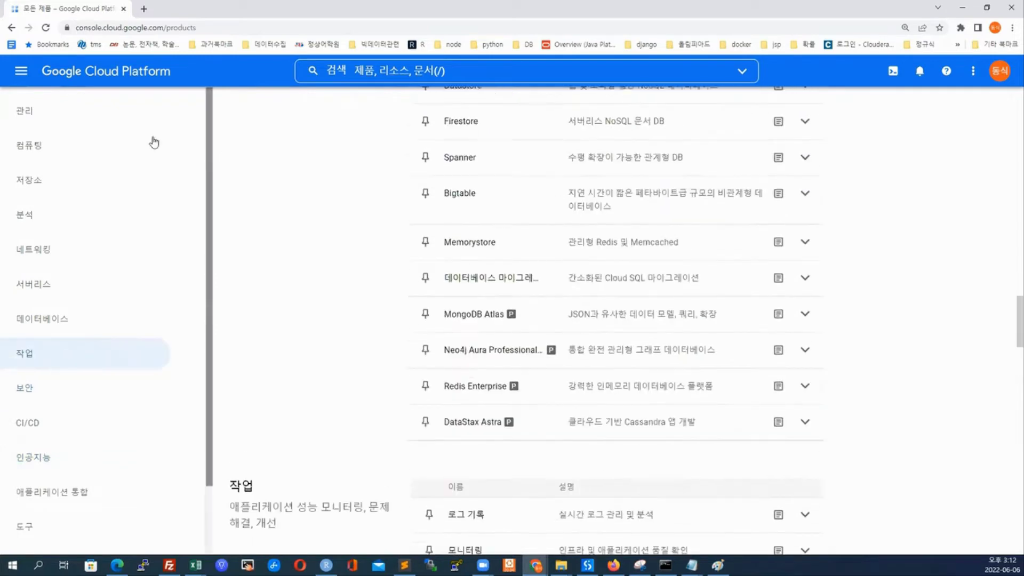
click(21, 71)
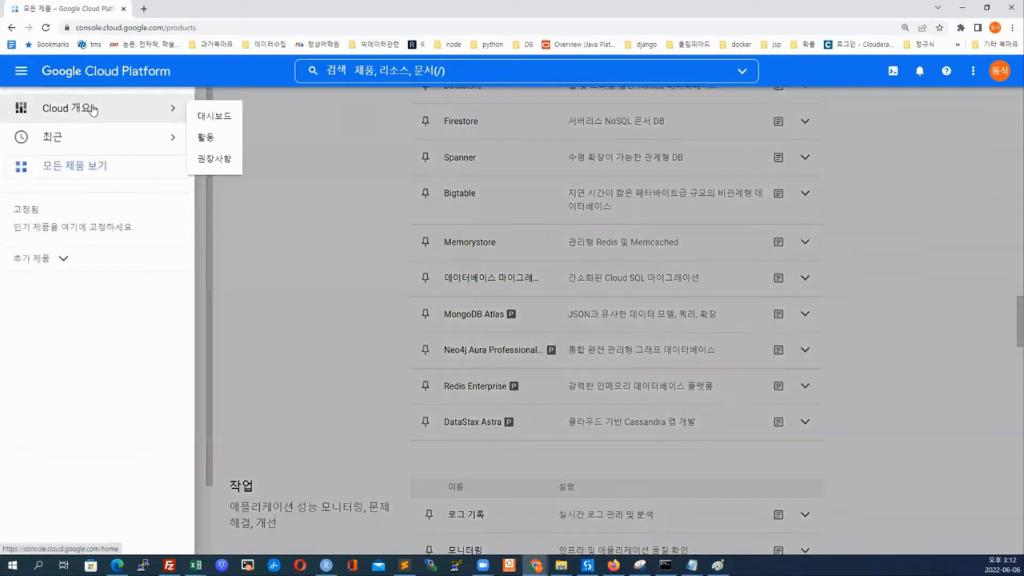
click(951, 236)
scroll(965, 256, up, 3)
scroll(971, 265, up, 11)
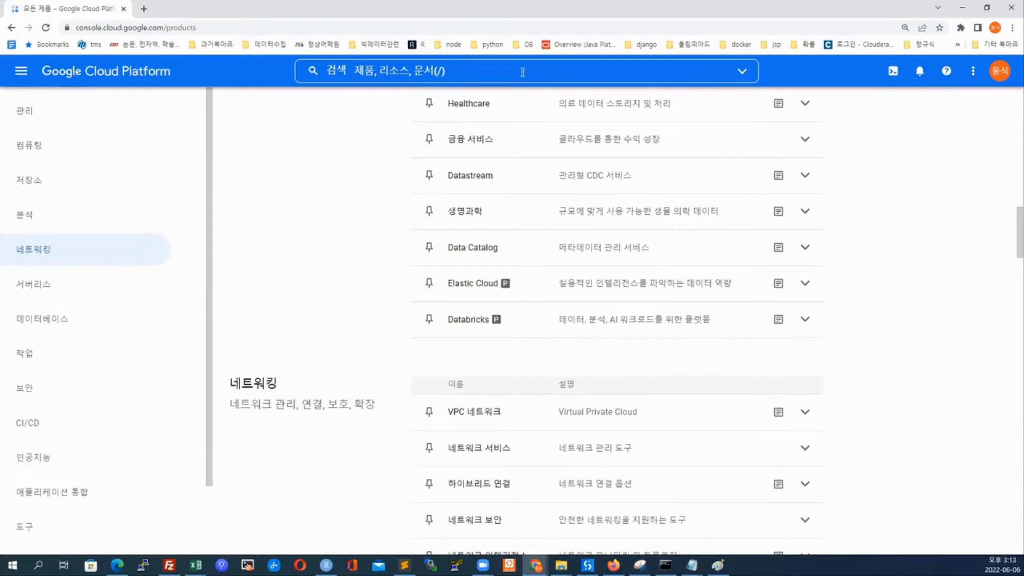
click(421, 80)
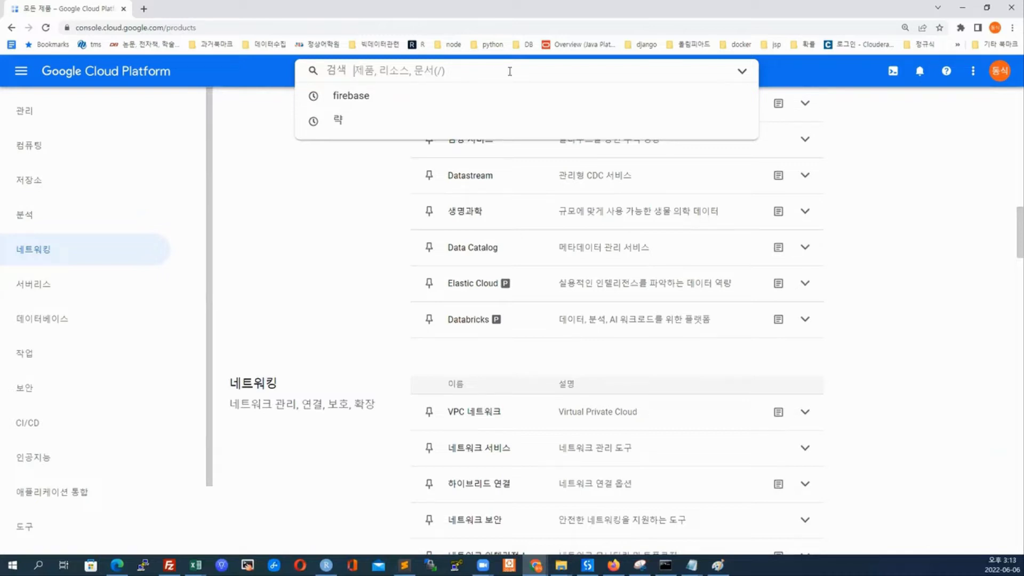
Start Cloud Shell after agreeing to the terms of service, and enlarge its terminal to cover most of the page
click(893, 72)
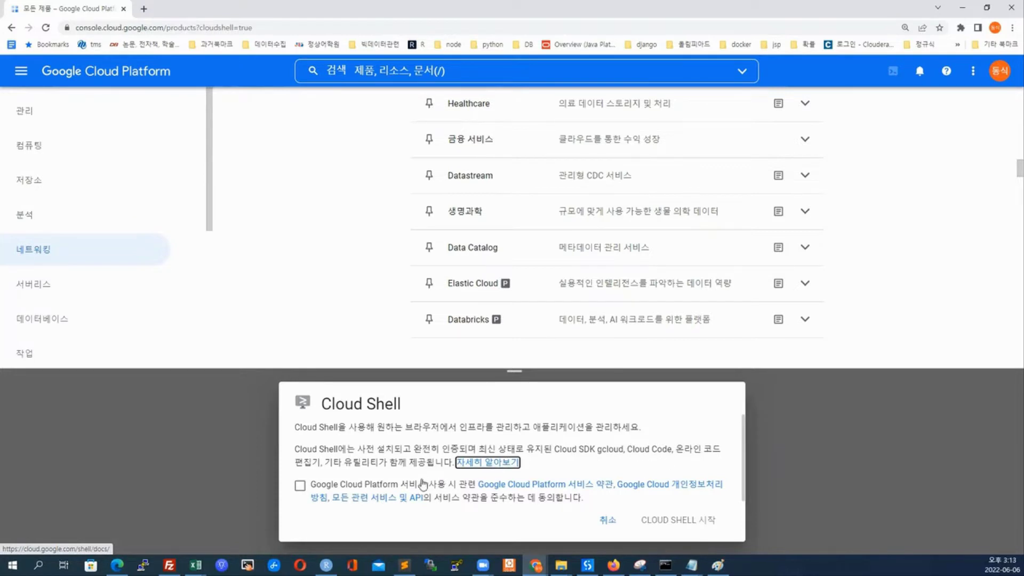
click(300, 485)
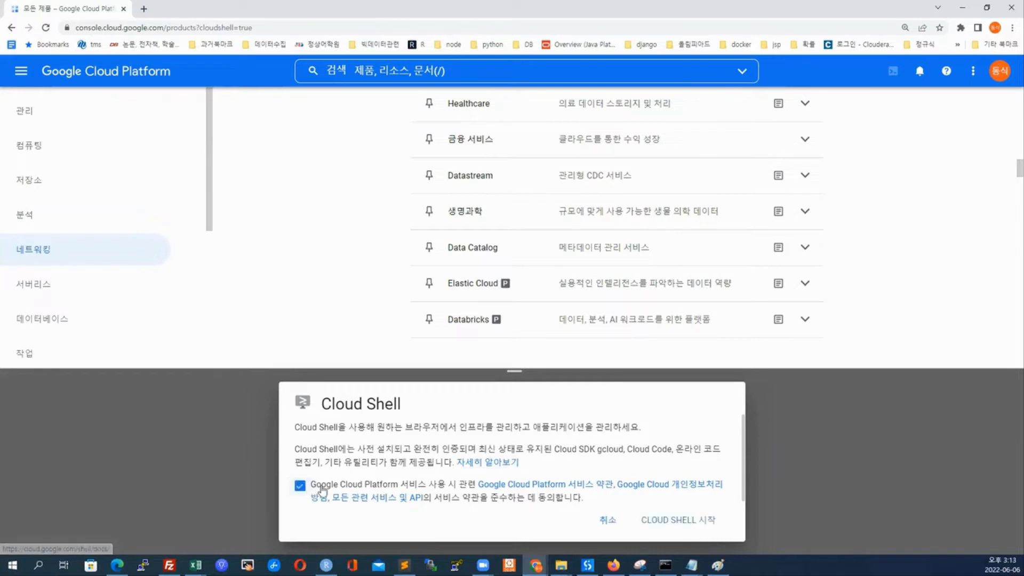
click(674, 521)
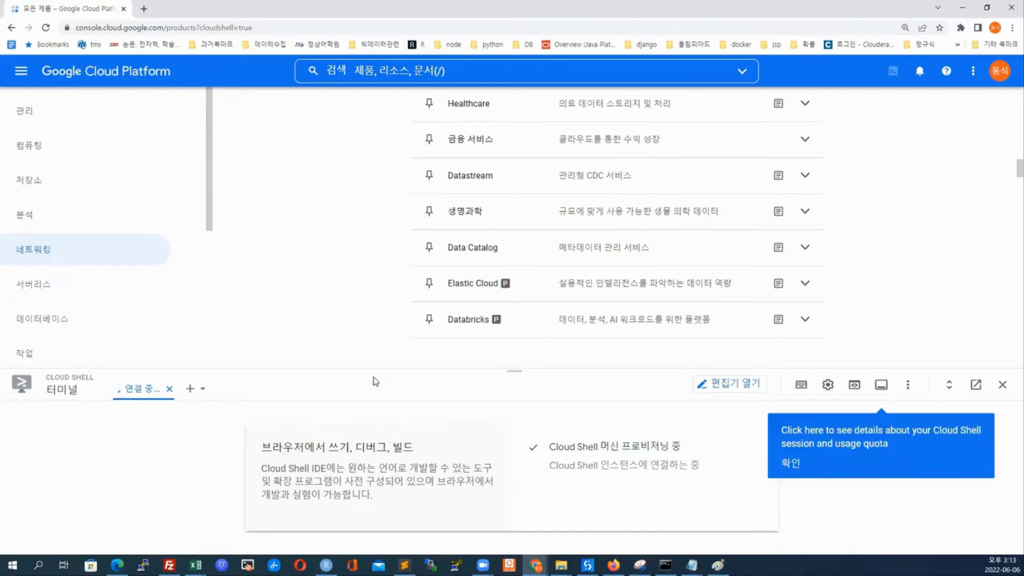
drag(379, 369, 416, 193)
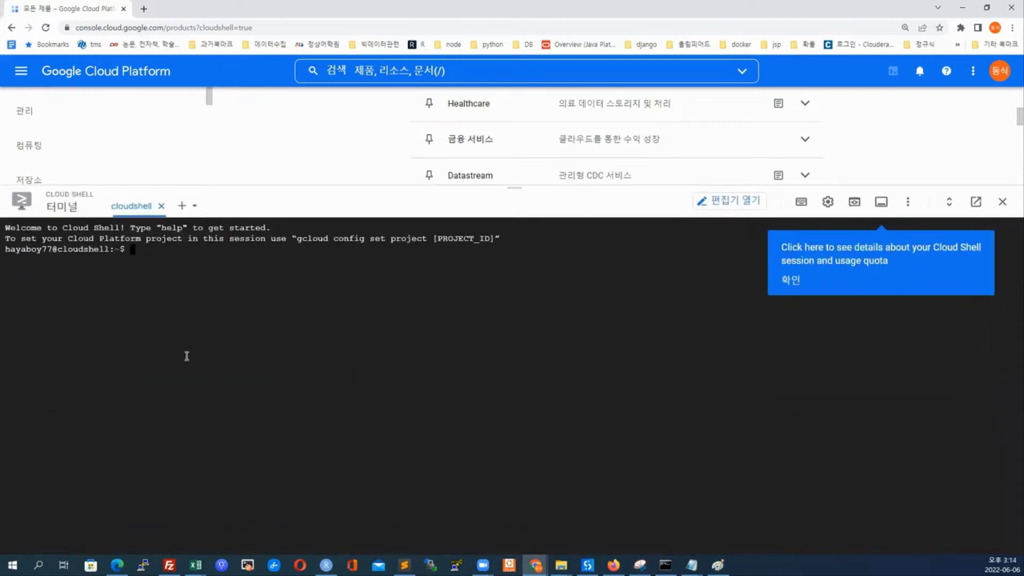
List the files in the Cloud Shell home directory with ls and print its path with pwd
text(ls)
key(Return)
text(pwd)
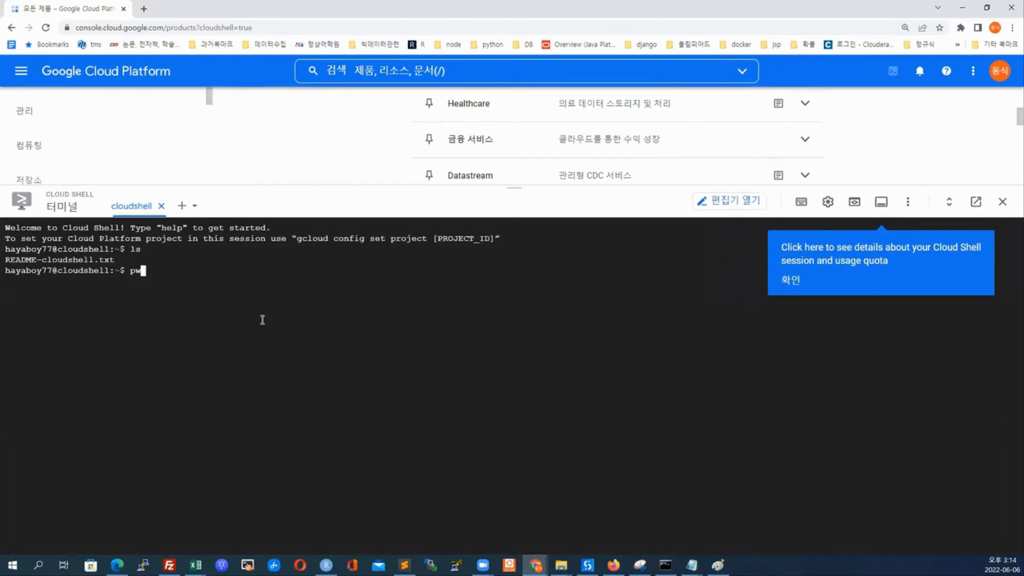
key(Return)
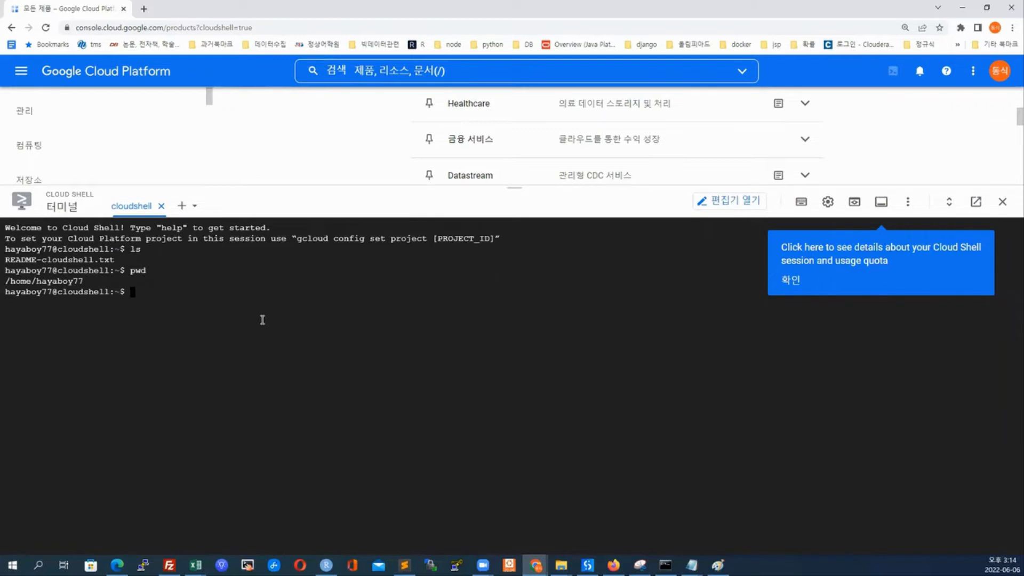
Change to the root directory with cd / and print the working directory with pwd
text(cd /)
key(Return)
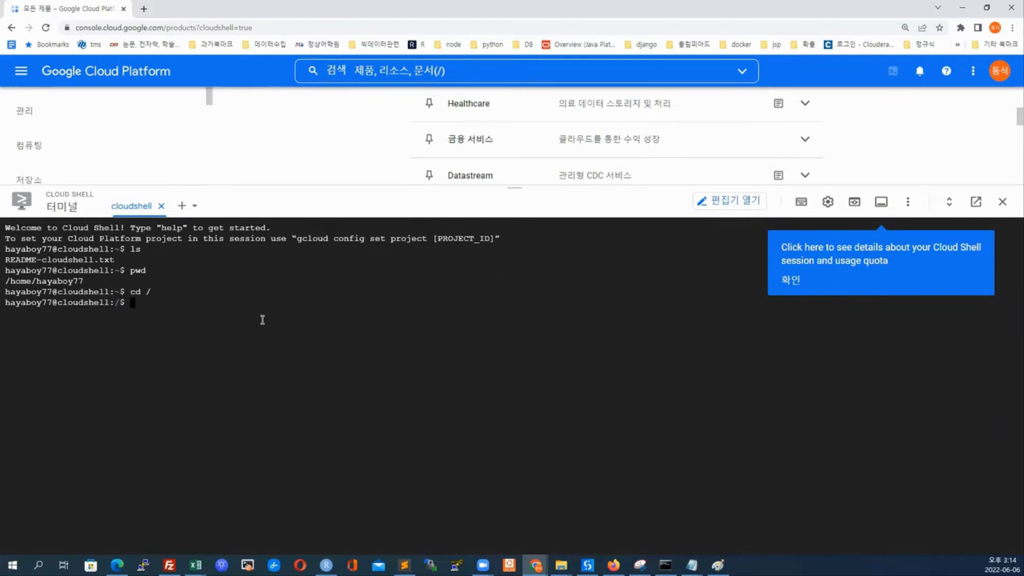
text(pwd)
key(Return)
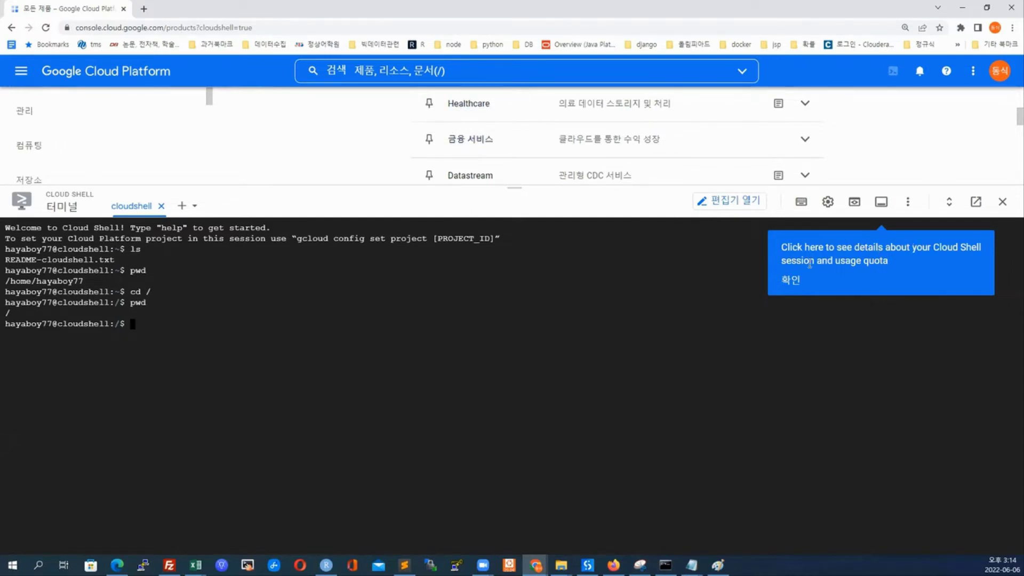
Dismiss the session and usage quota tip and open the Cloud Shell editor
click(790, 280)
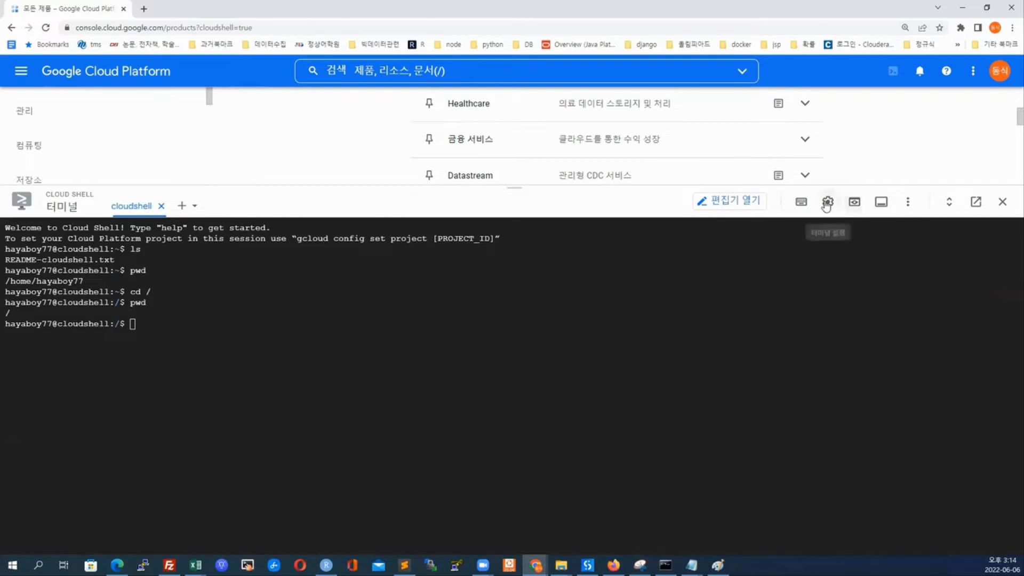
click(736, 201)
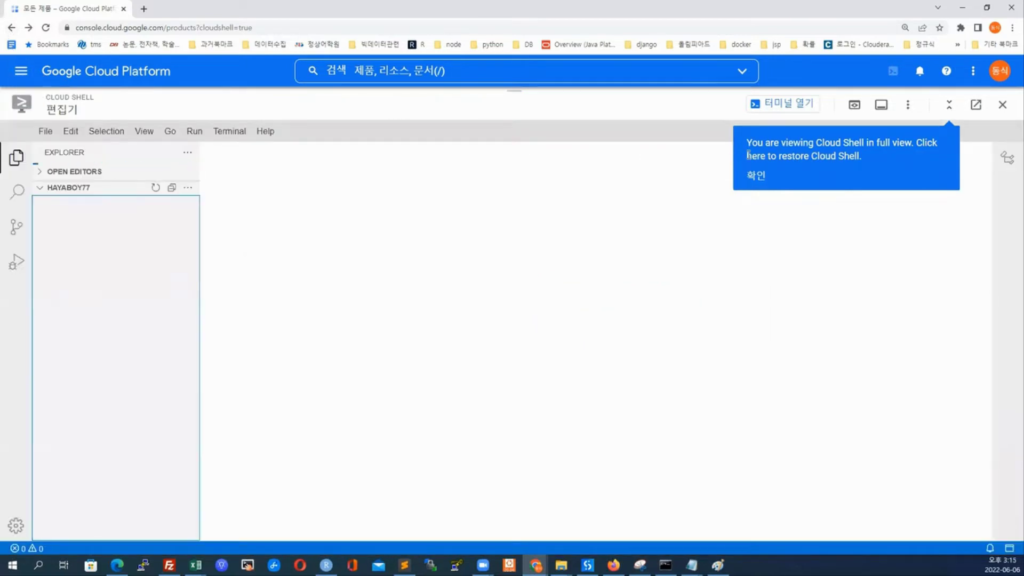
Dismiss the full-view tip, and expand and collapse the open editors and home folder sections in the file explorer
click(755, 177)
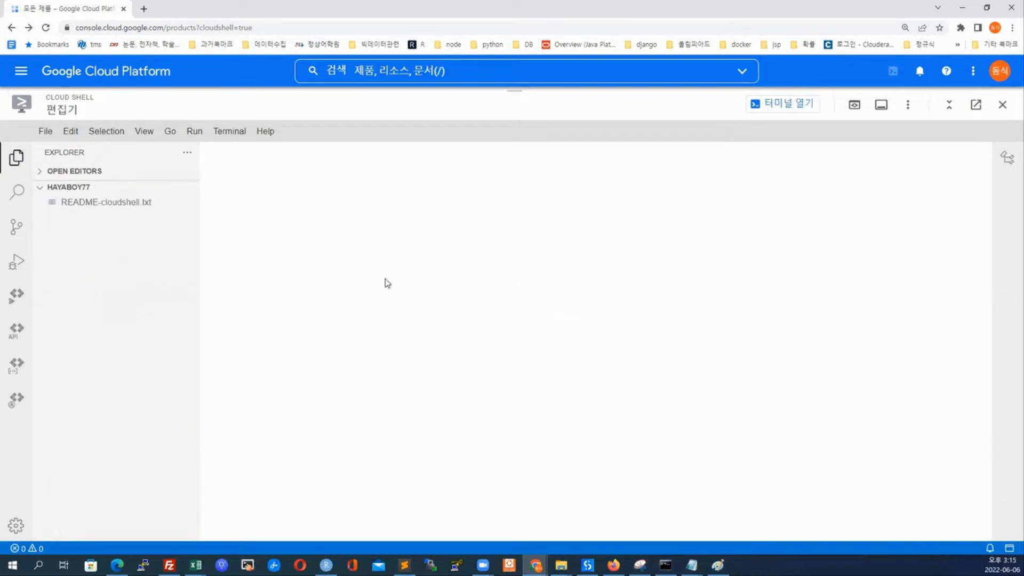
click(38, 191)
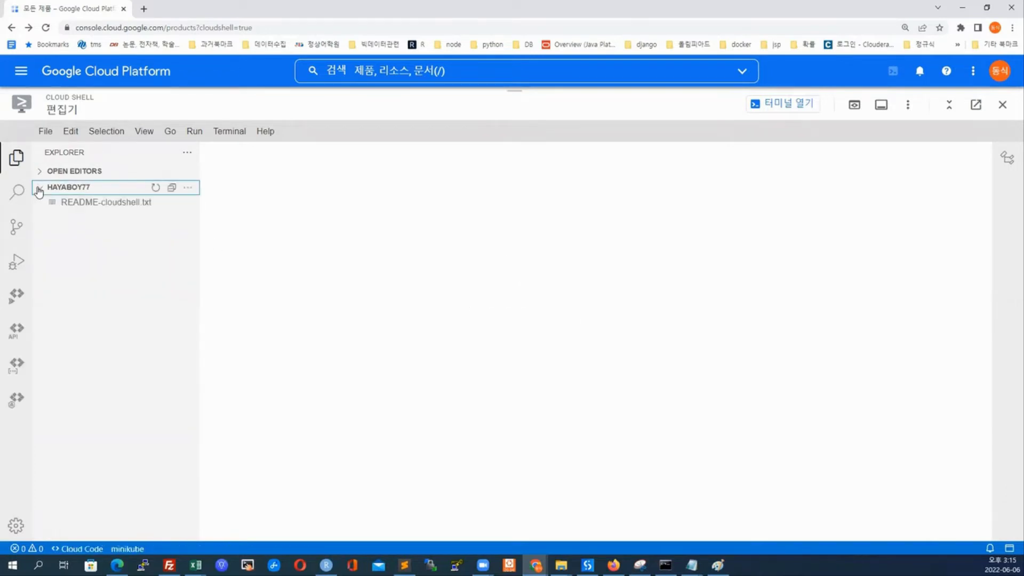
click(39, 176)
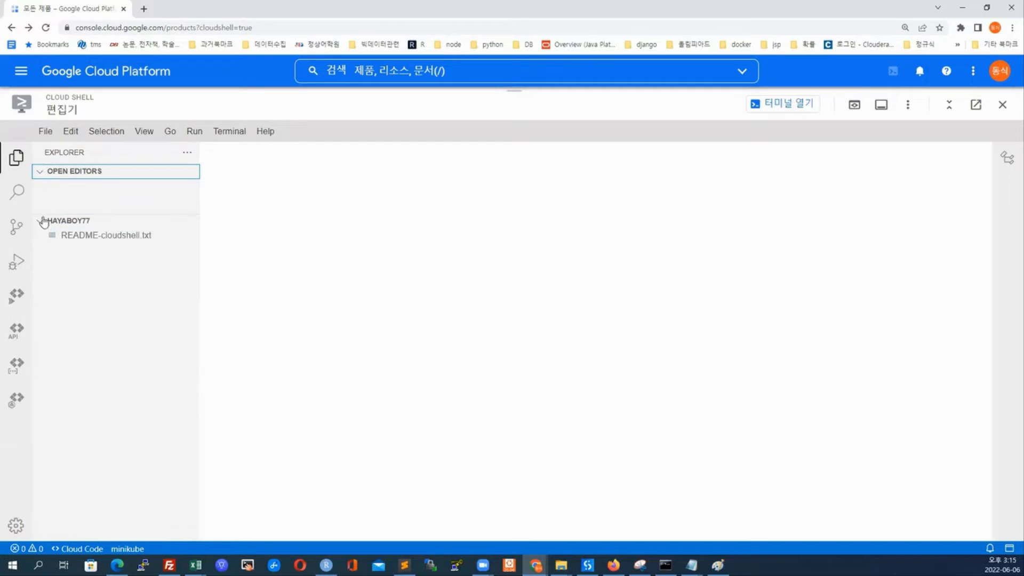
click(54, 224)
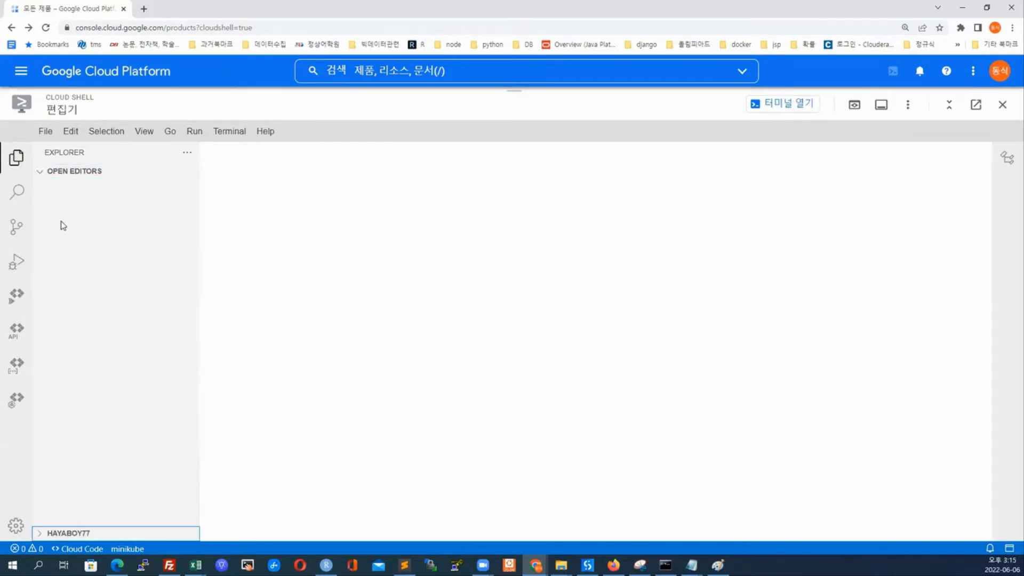
click(40, 175)
click(55, 189)
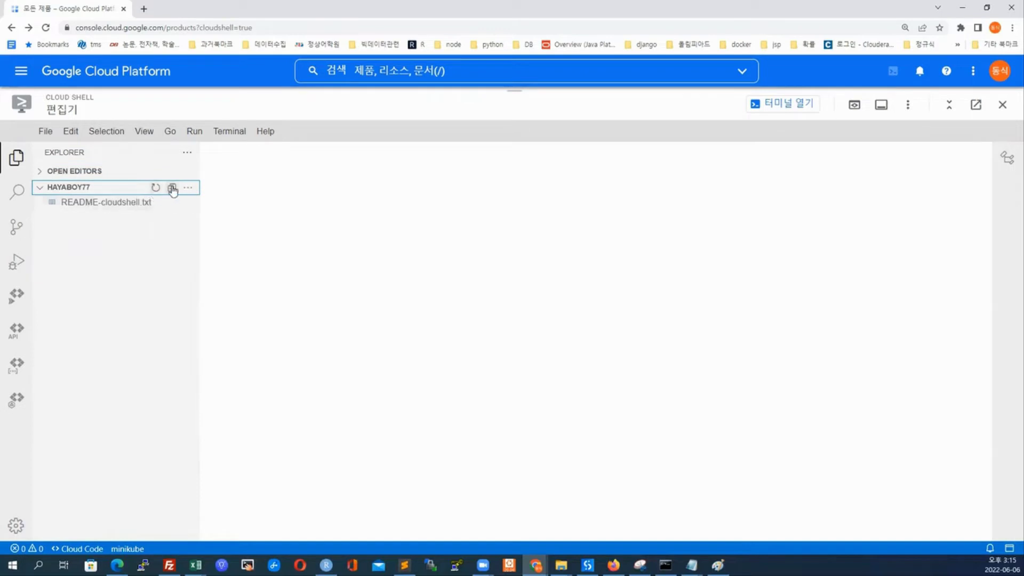
click(65, 189)
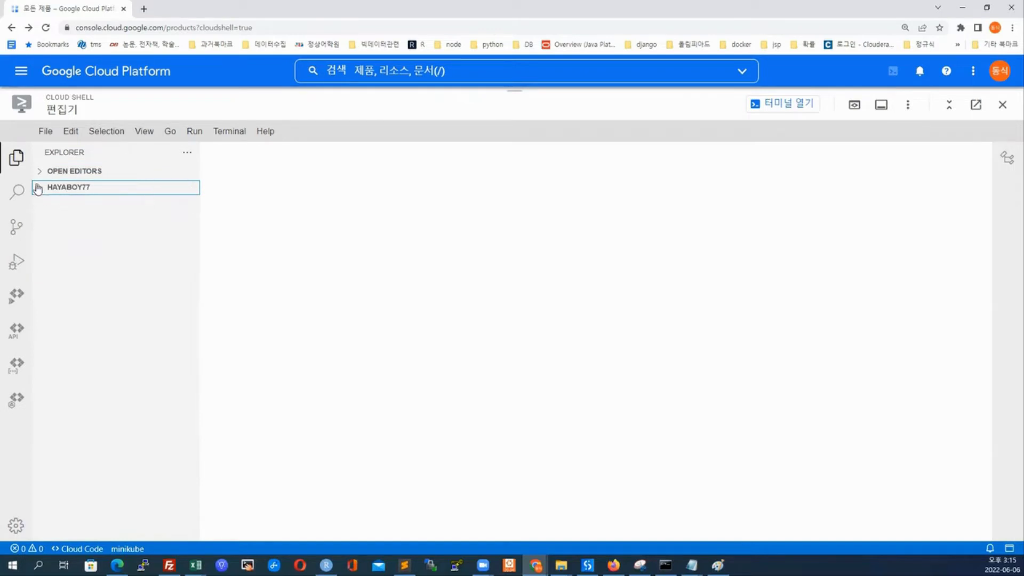
Hide the Cloud Shell editor's file explorer and view its search and source control views
click(16, 159)
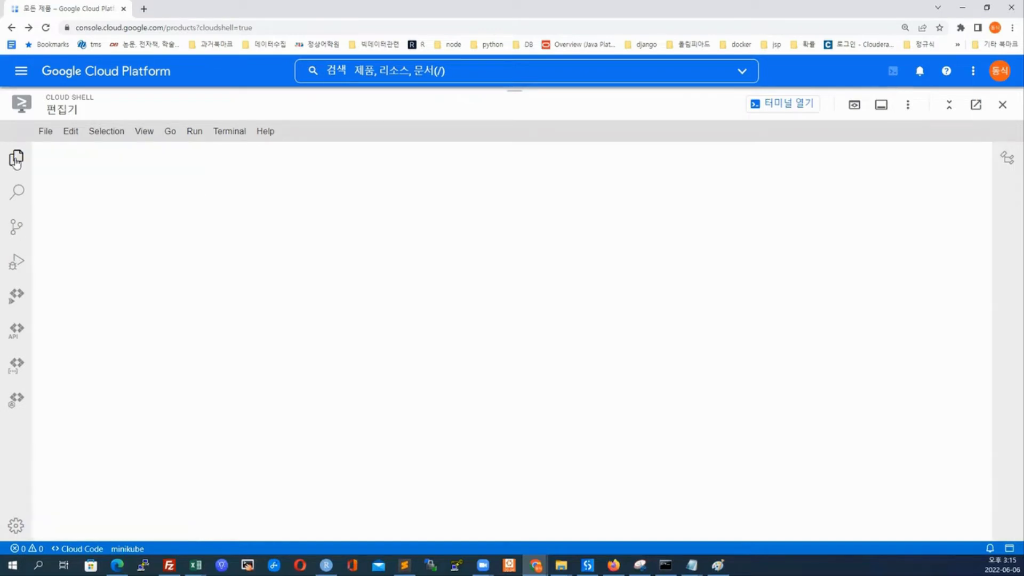
click(19, 193)
click(16, 226)
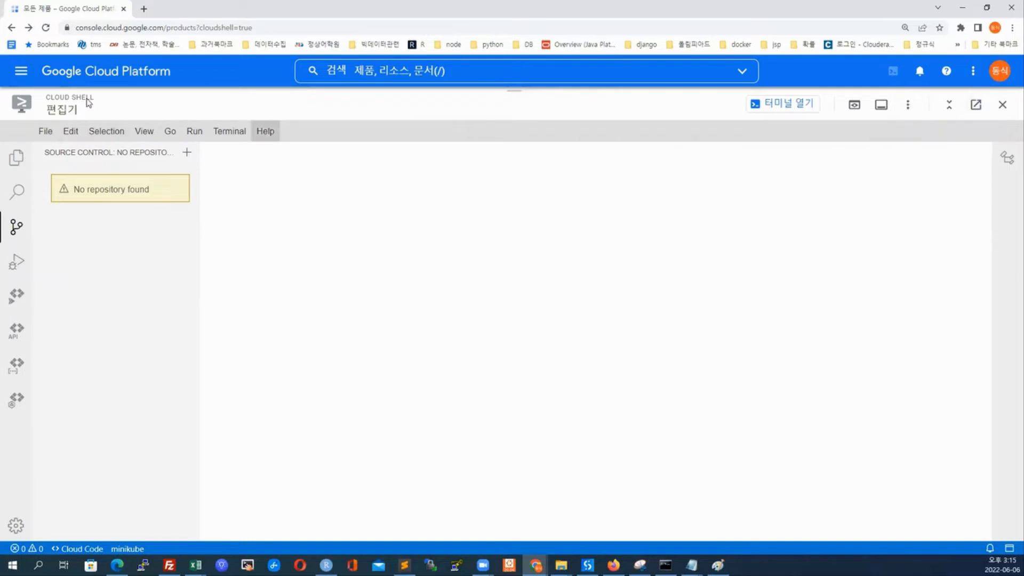
Switch Cloud Shell from the editor back to the terminal
click(21, 71)
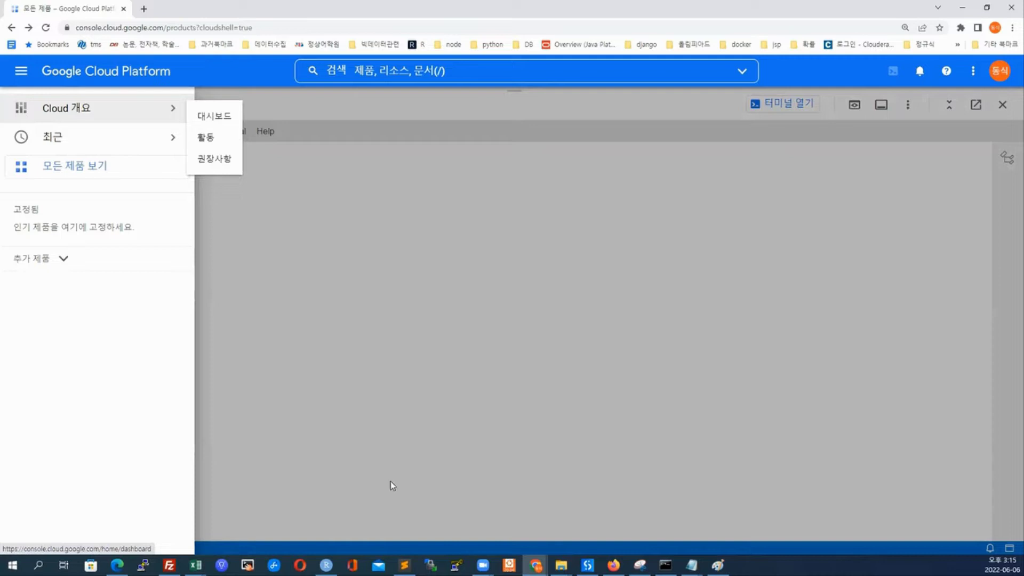
click(272, 361)
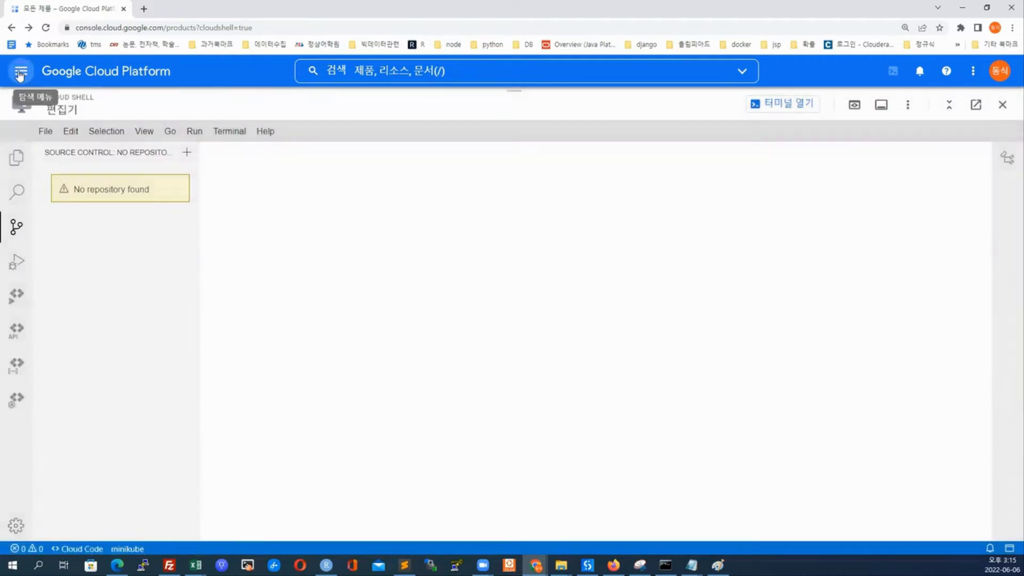
click(788, 109)
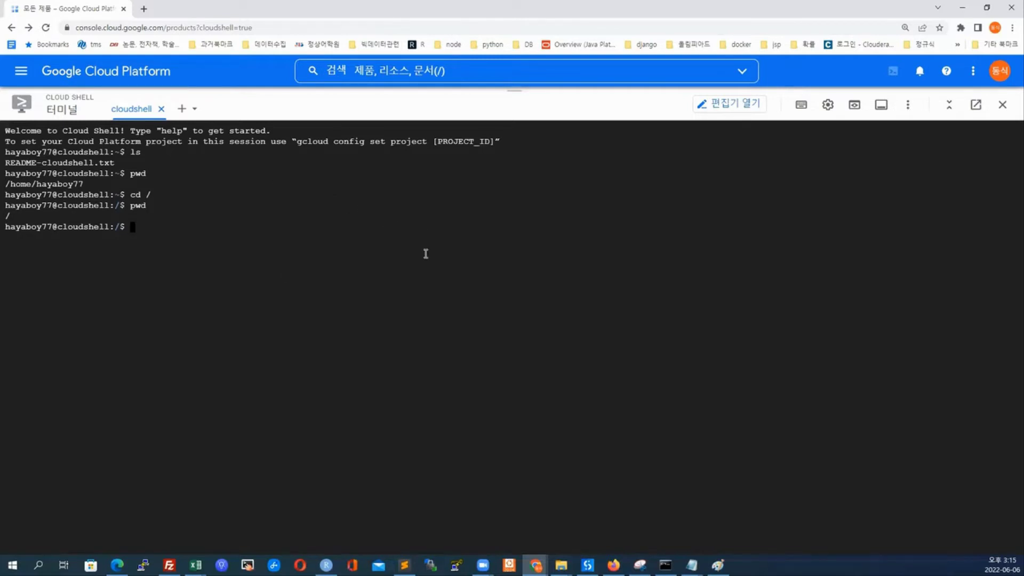
drag(292, 141, 333, 139)
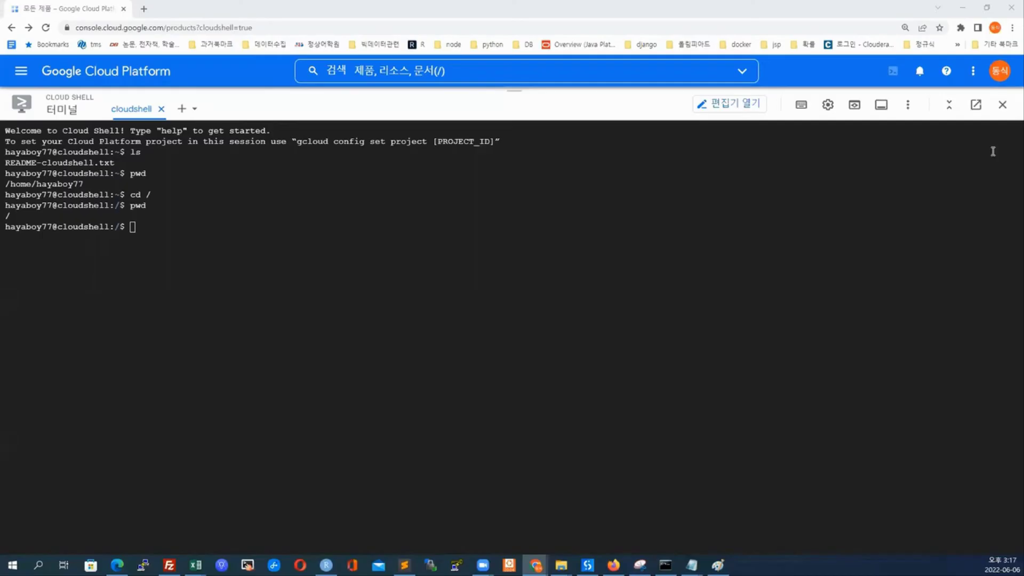
View the recently visited pages in the console navigation, and close the Cloud Shell terminal session
click(21, 71)
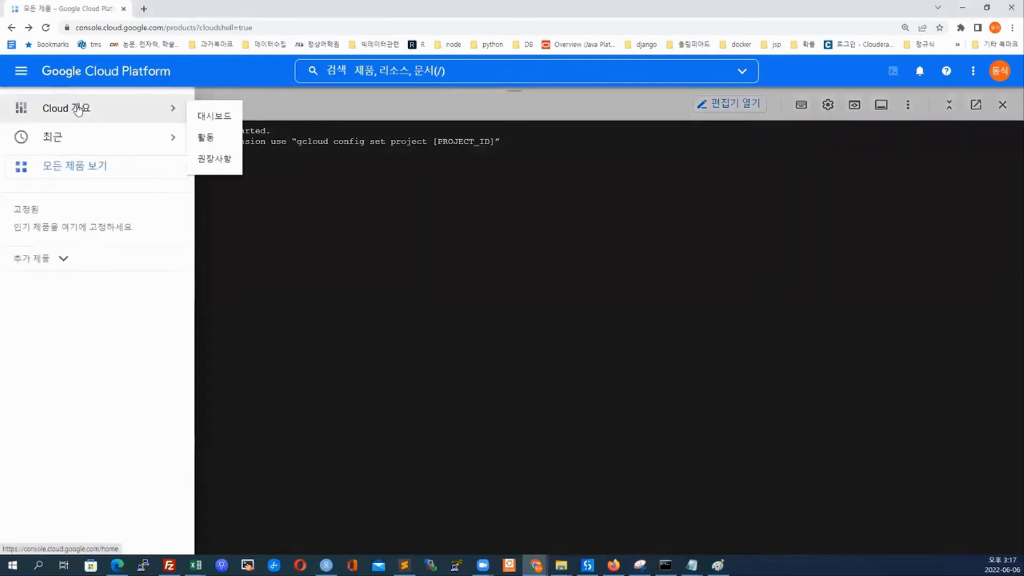
mouse_move(63, 137)
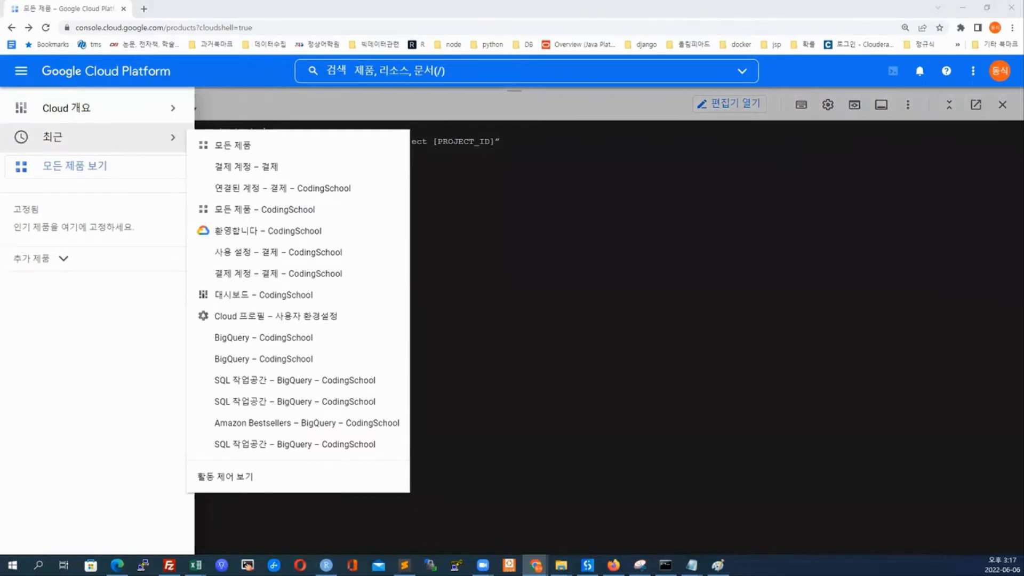
click(475, 143)
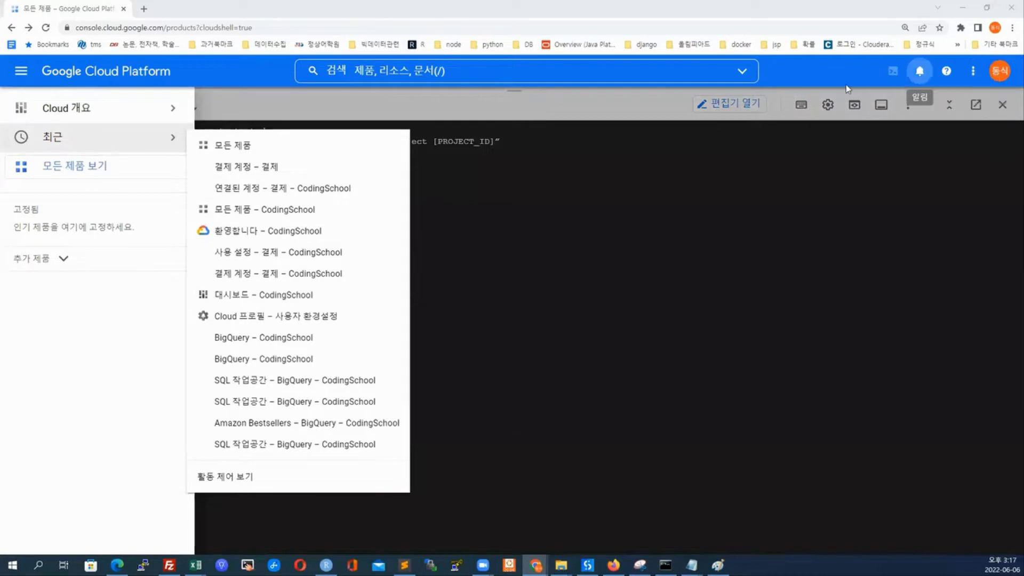
click(161, 109)
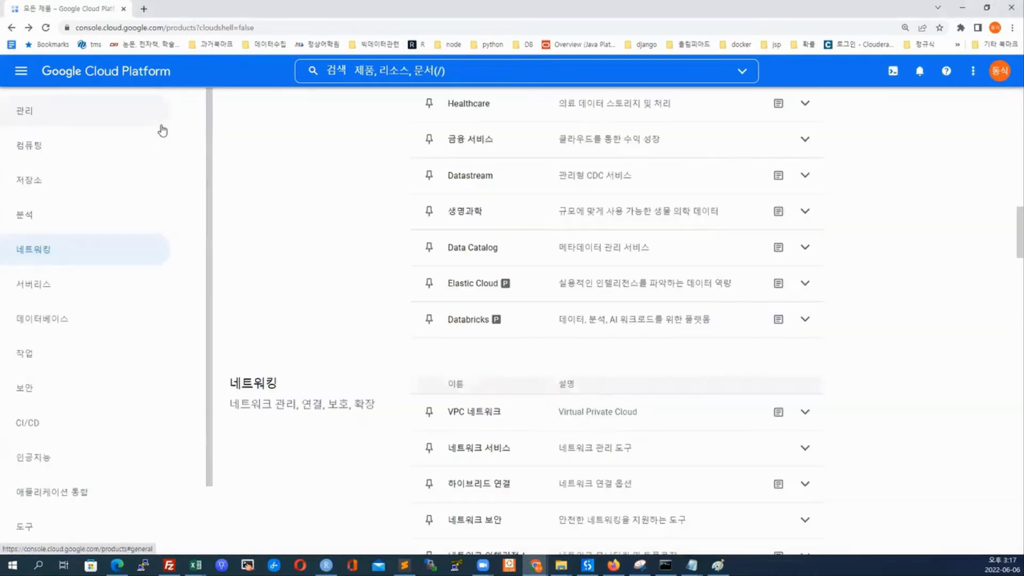
Look back through the analytics, storage and computing products and view the console's recently visited pages
scroll(448, 224, up, 2)
scroll(448, 224, up, 7)
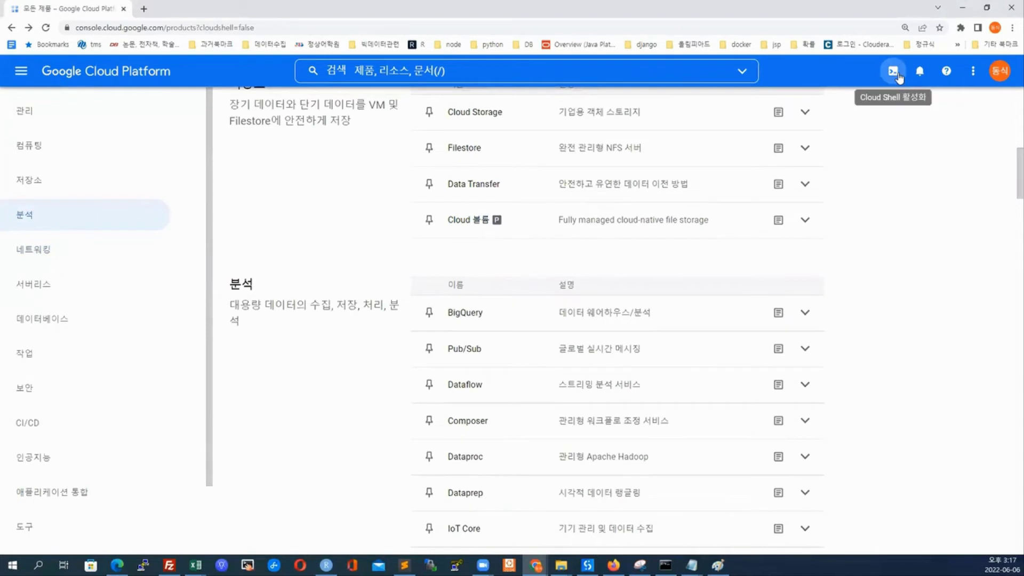
scroll(368, 263, up, 5)
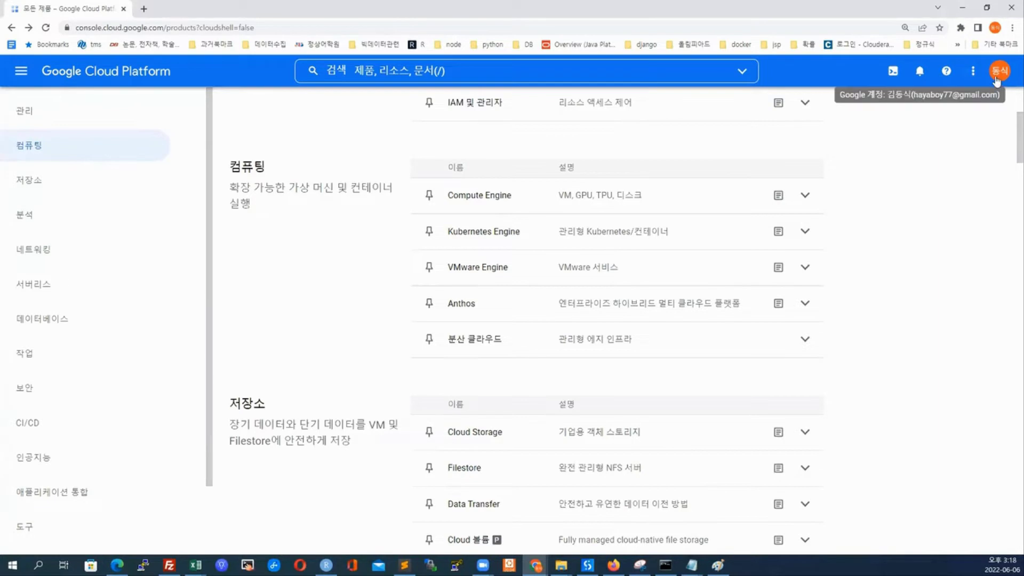
click(13, 72)
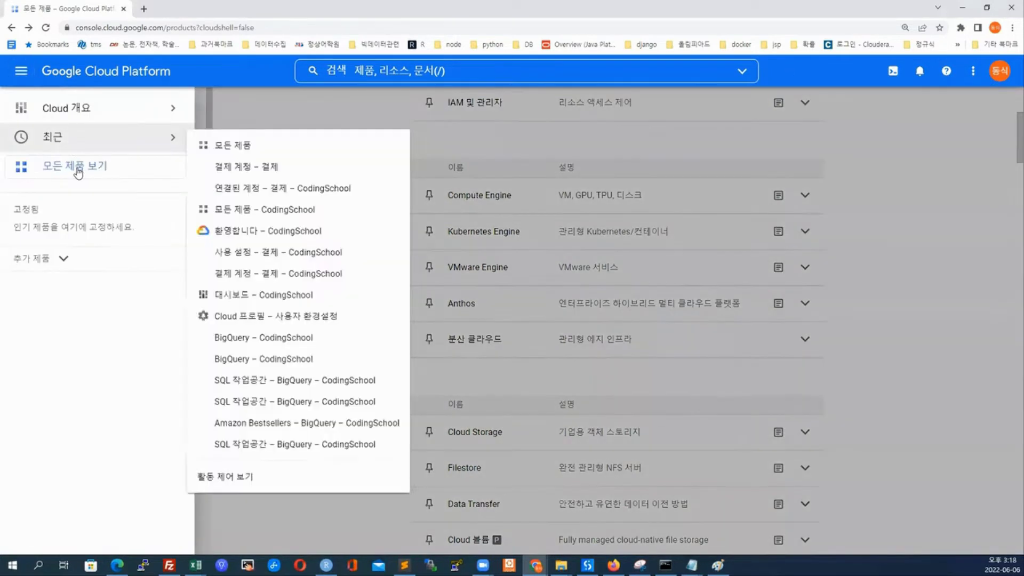
click(999, 201)
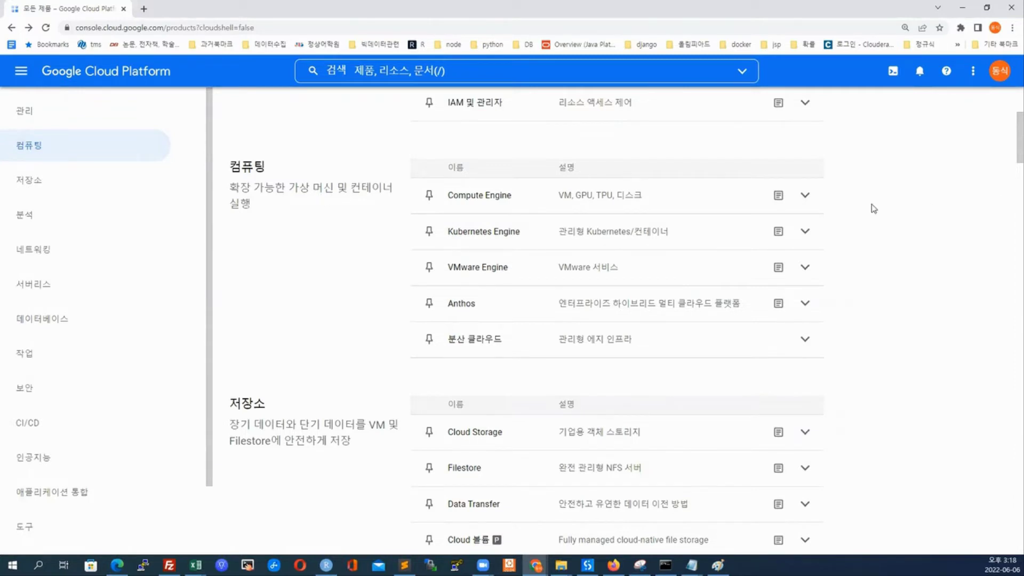
Reload the all-products page (모든 제품 보기) through the console navigation
scroll(433, 223, up, 1)
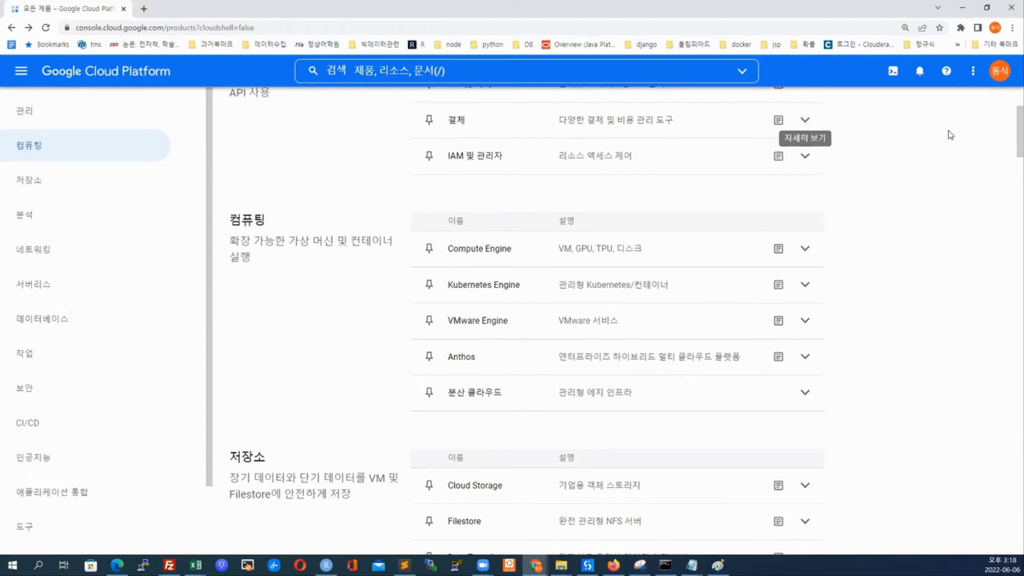
scroll(432, 150, up, 4)
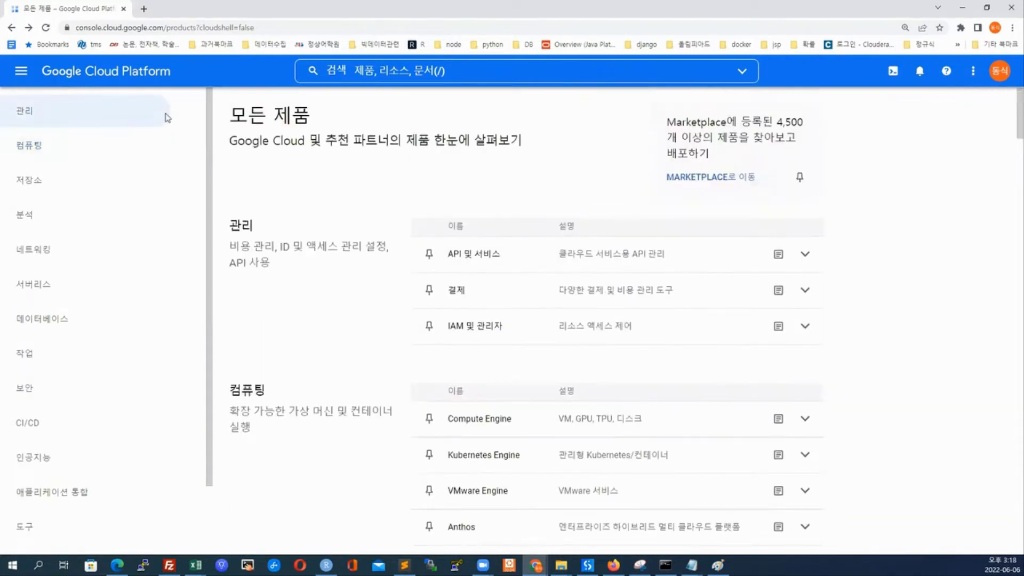
click(21, 71)
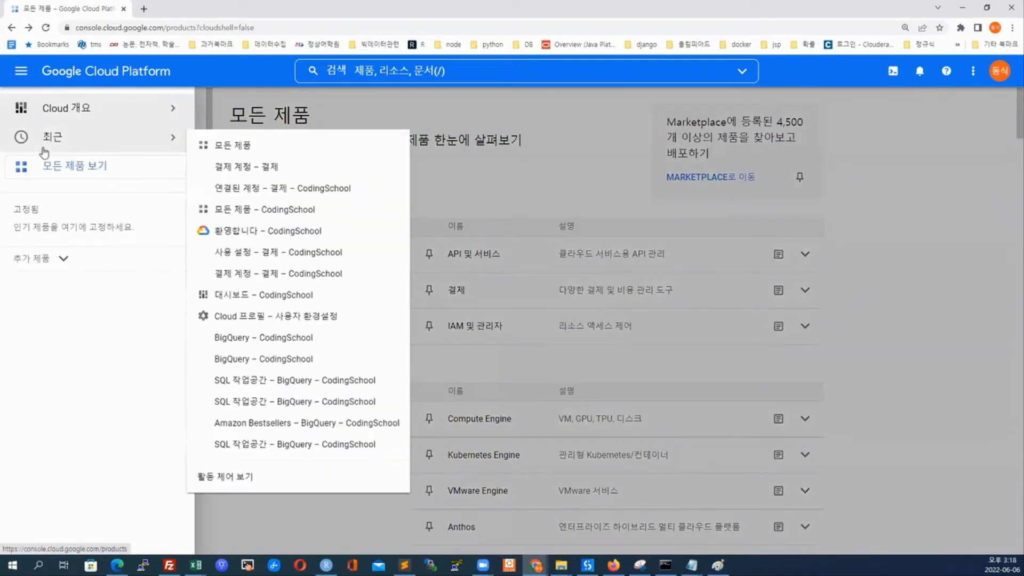
click(50, 170)
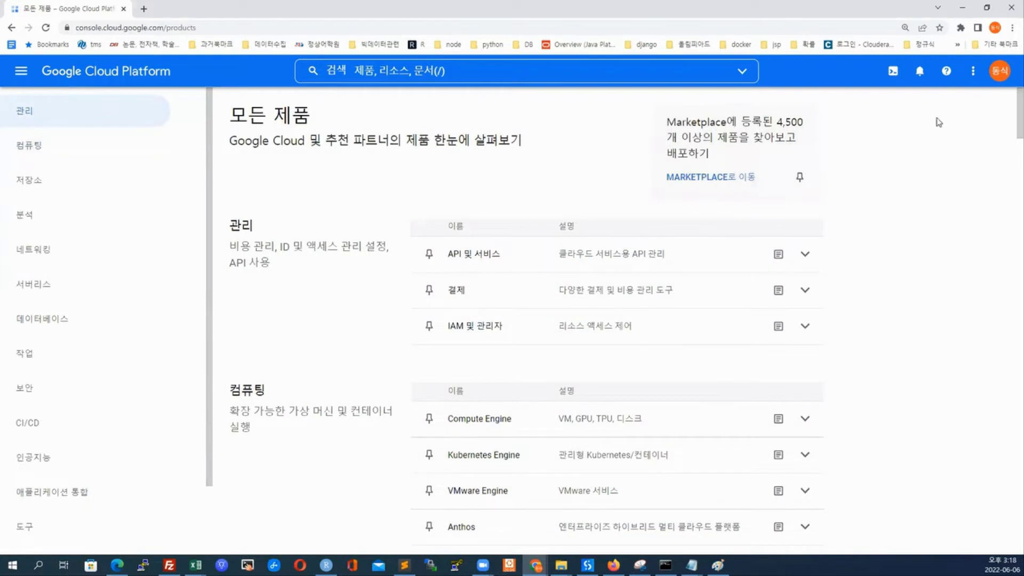
View the console's settings and utilities options and the signed-in Google account's details
click(972, 71)
click(877, 109)
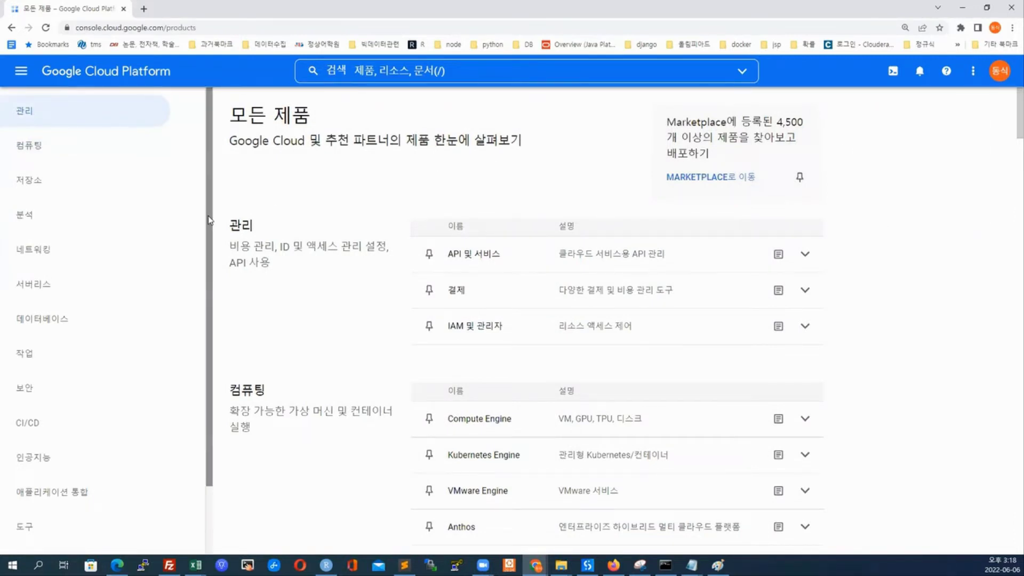
scroll(208, 337, down, 2)
scroll(192, 222, up, 2)
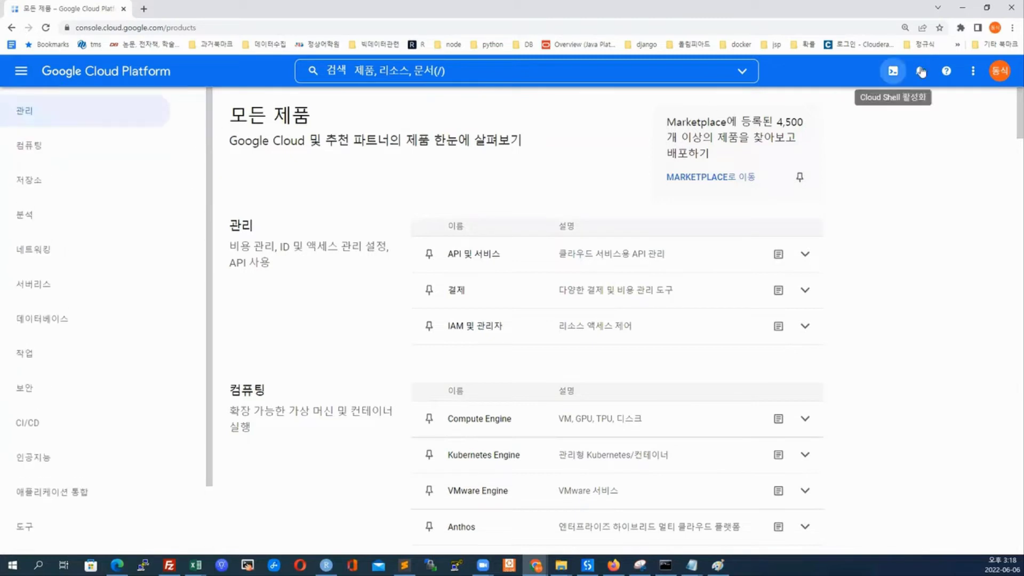
click(999, 71)
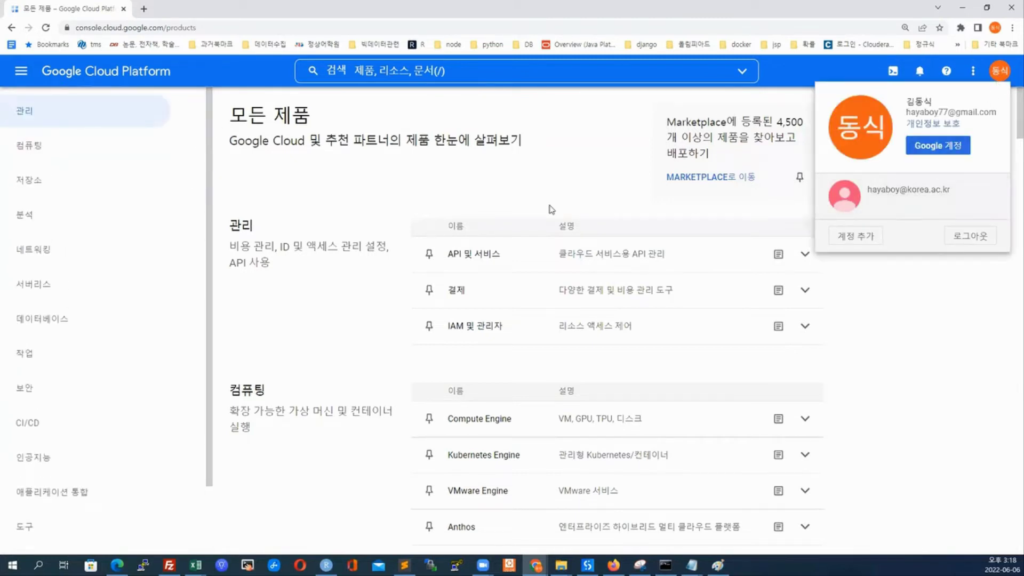
click(127, 75)
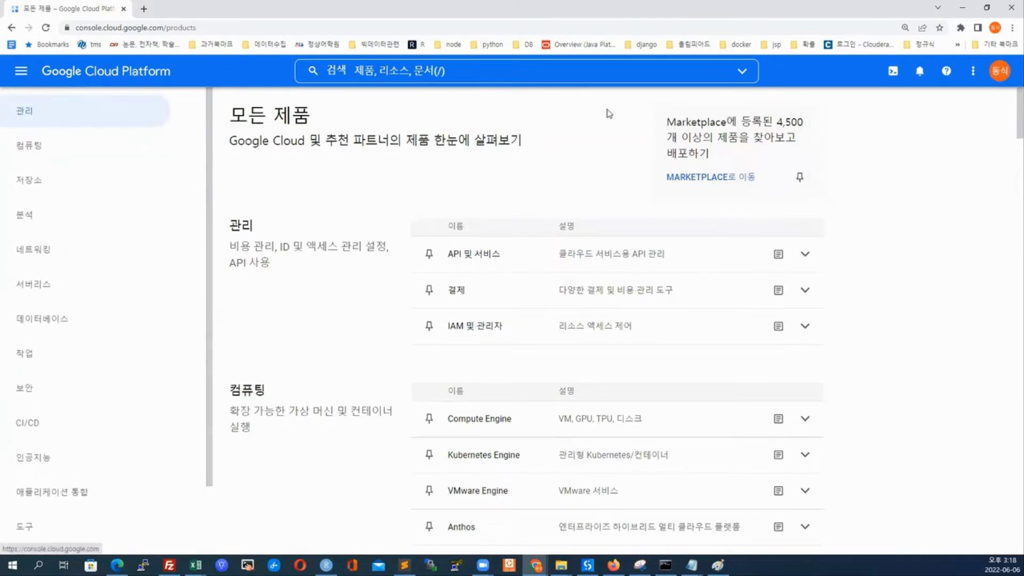
click(966, 78)
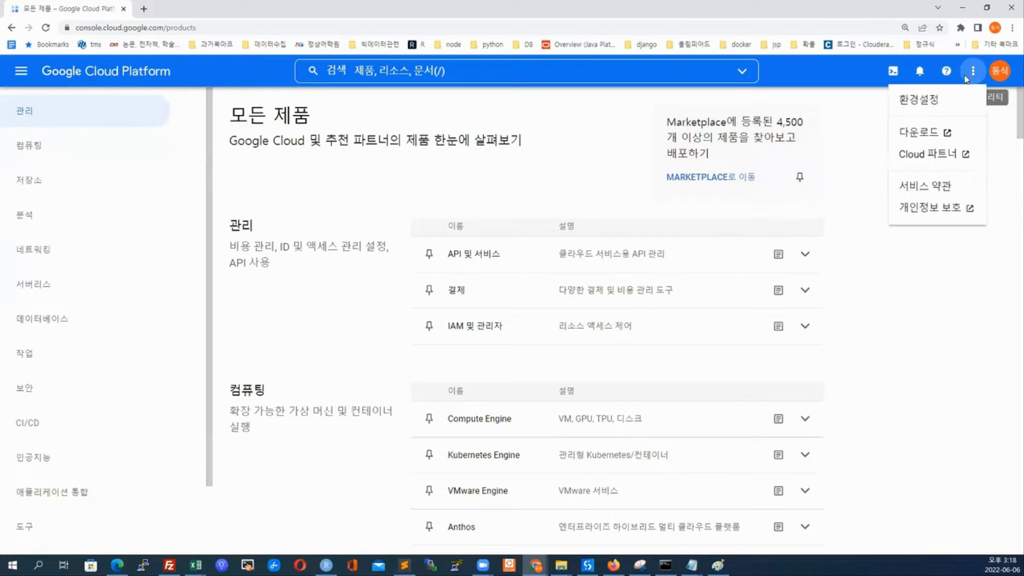
click(818, 198)
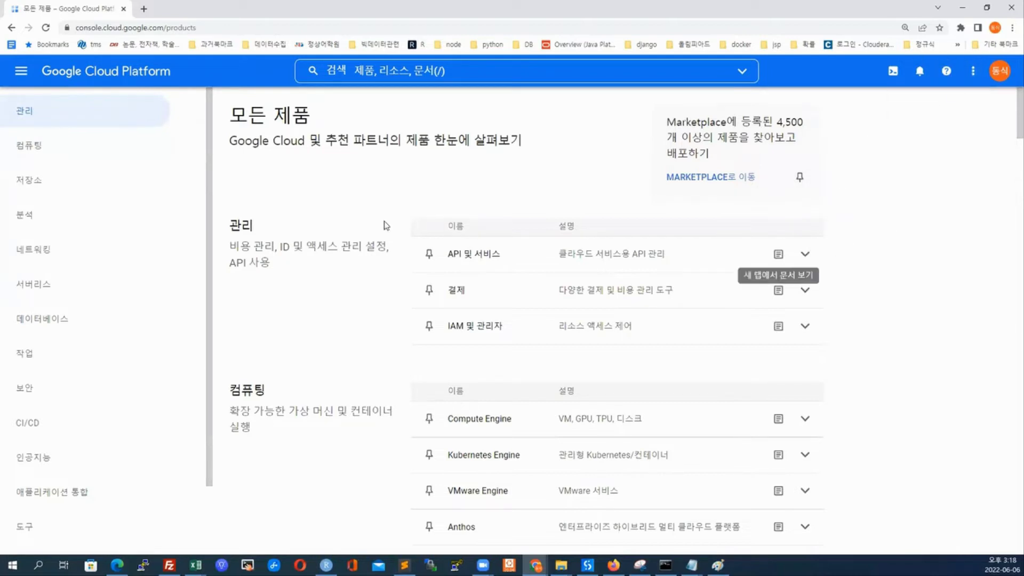
Browse the product category list, jump to the management category (관리), and look through the catalogue down to the analytics products
scroll(174, 277, down, 2)
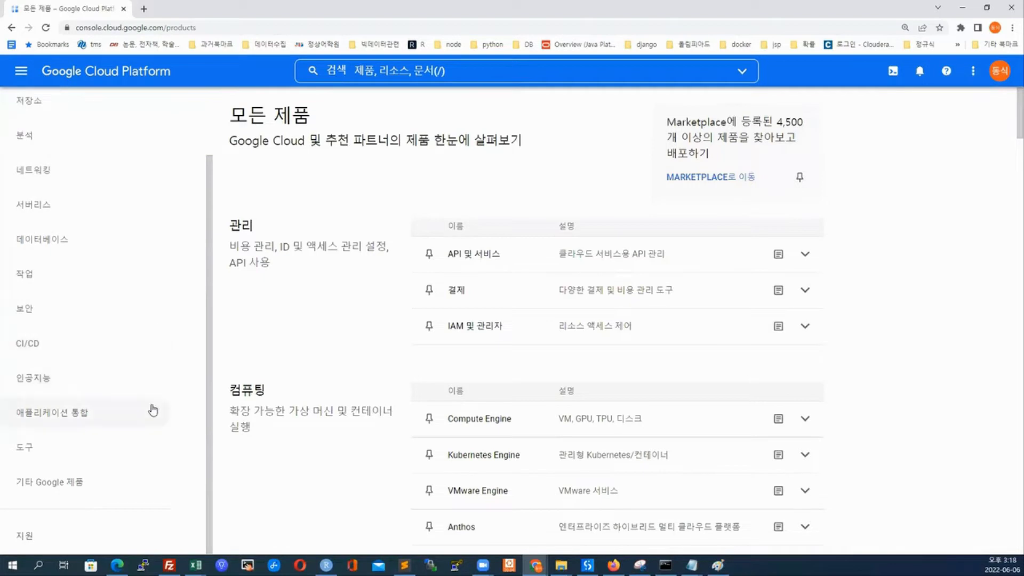
scroll(118, 373, up, 2)
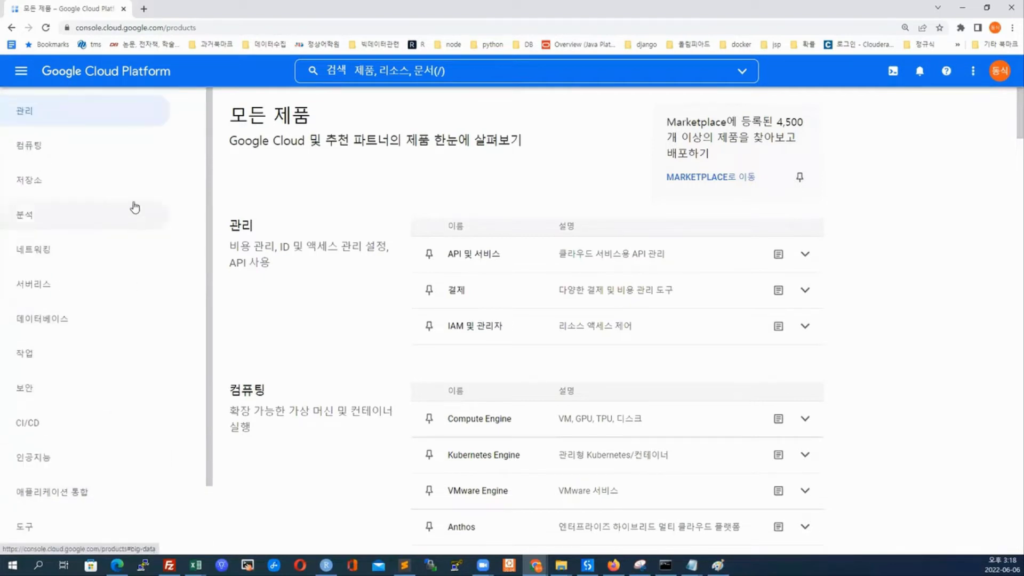
click(32, 111)
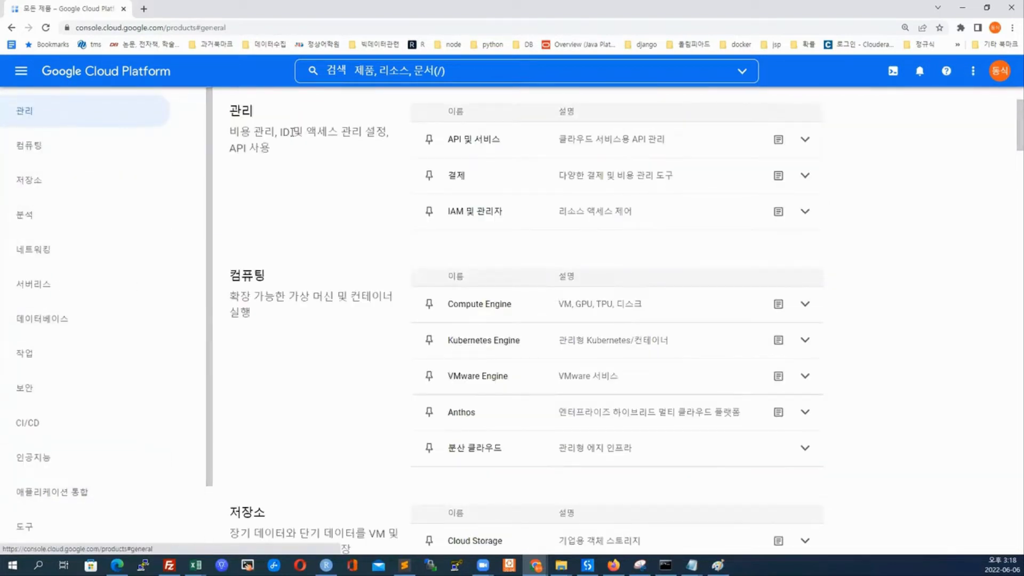
scroll(642, 201, up, 2)
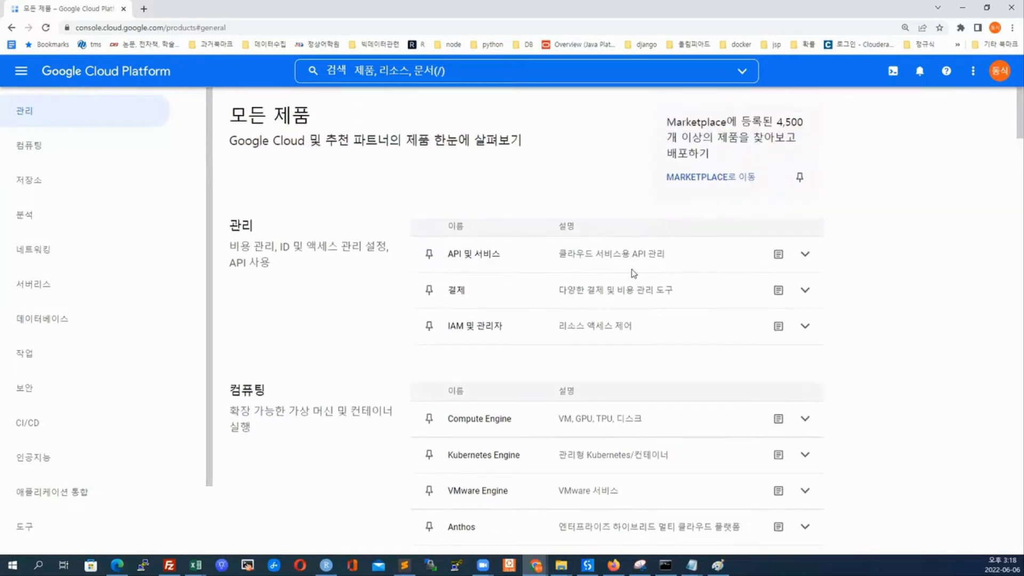
scroll(674, 295, down, 7)
scroll(674, 295, down, 5)
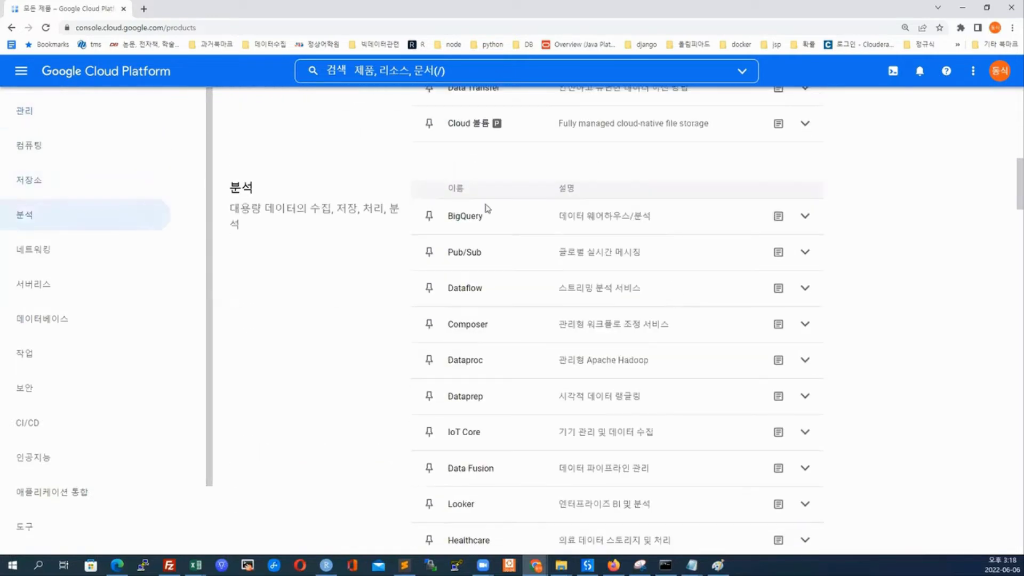
Go to the console's welcome page, view the project list and choose the CodingSchool project
click(19, 72)
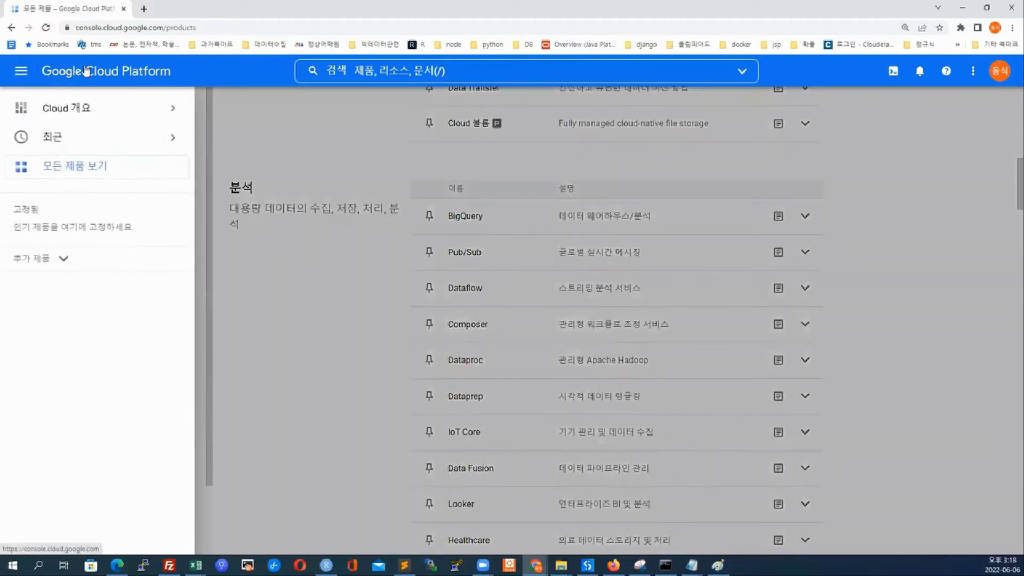
click(85, 71)
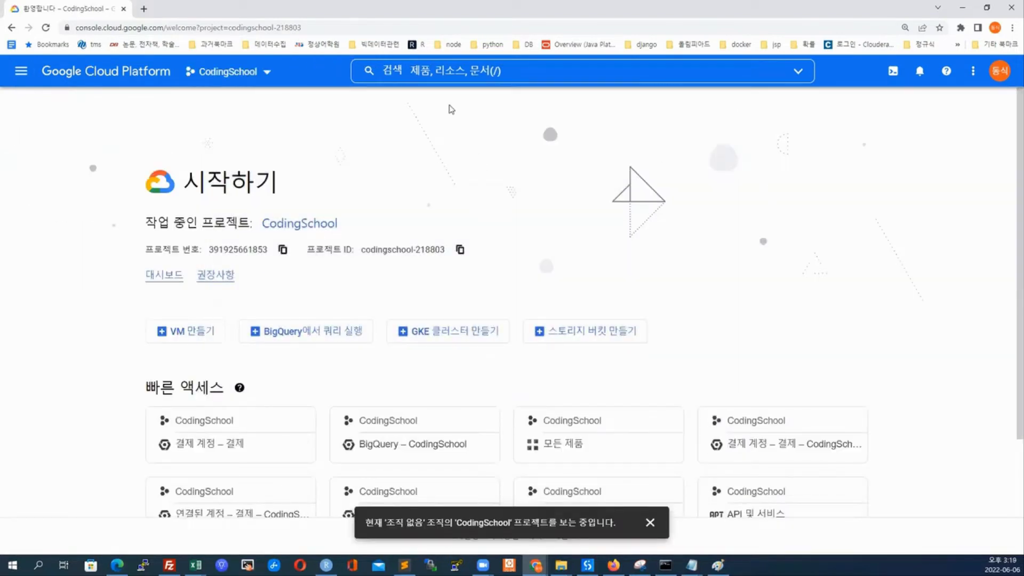
click(242, 74)
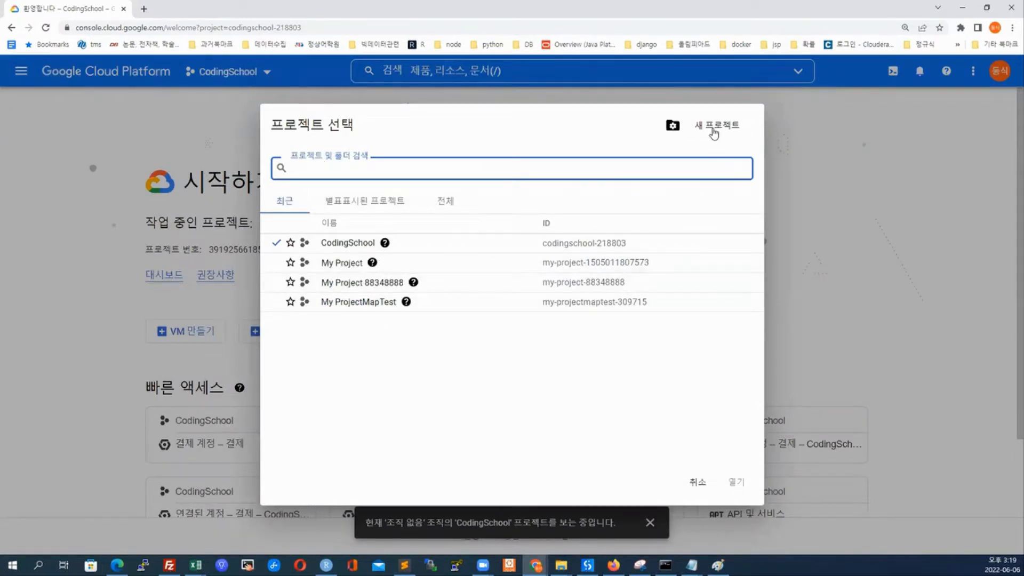
mouse_move(372, 262)
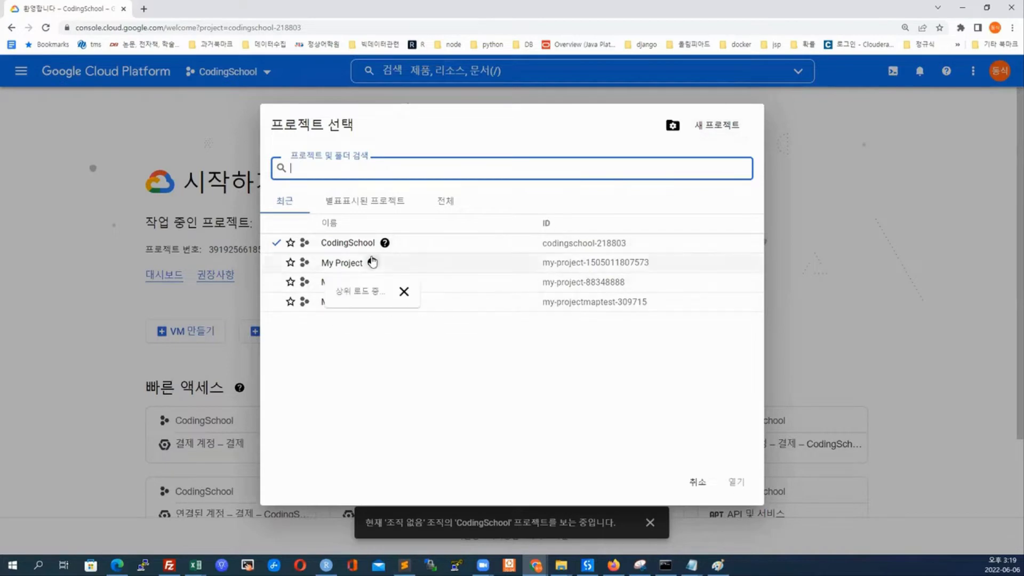
click(372, 349)
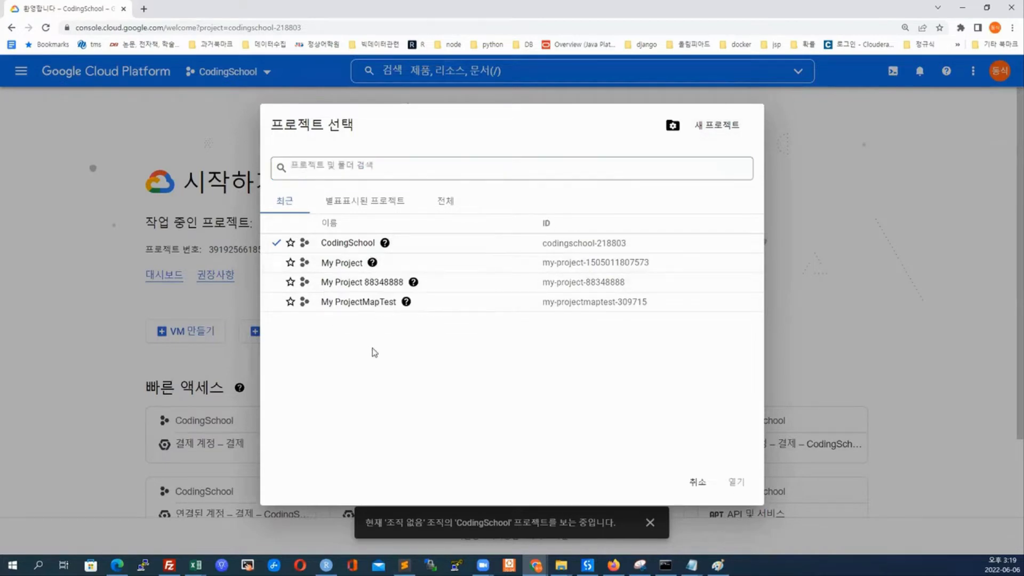
click(352, 244)
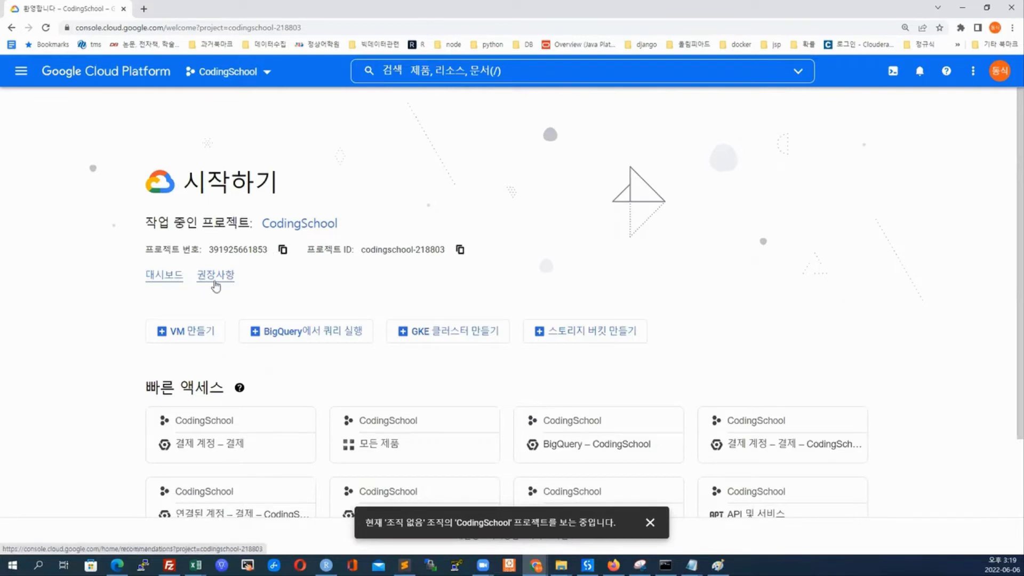
Dismiss the project notice and look over the welcome page's quick-access shortcuts (빠른 액세스) and the project selection list
scroll(353, 285, down, 2)
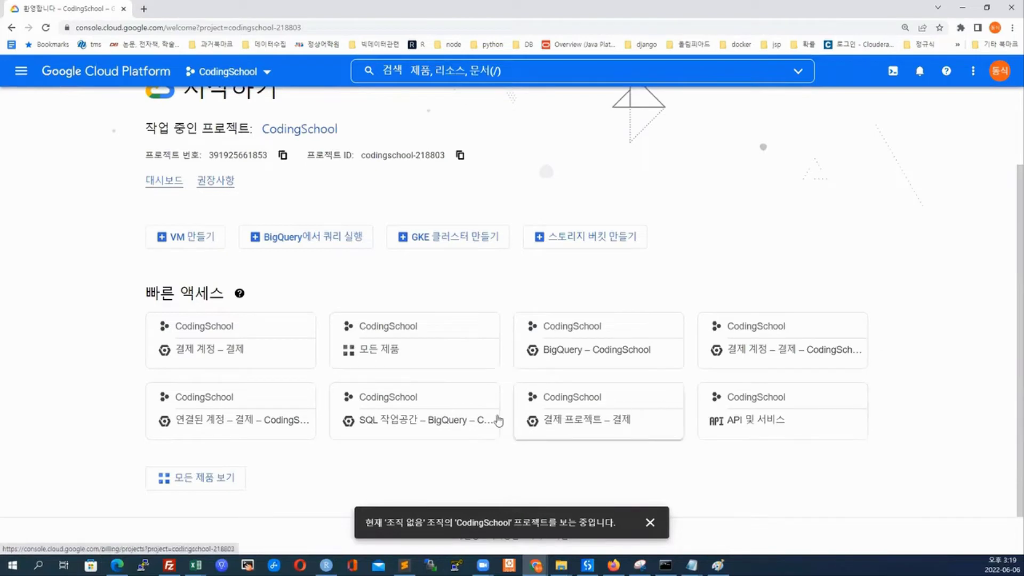
click(649, 522)
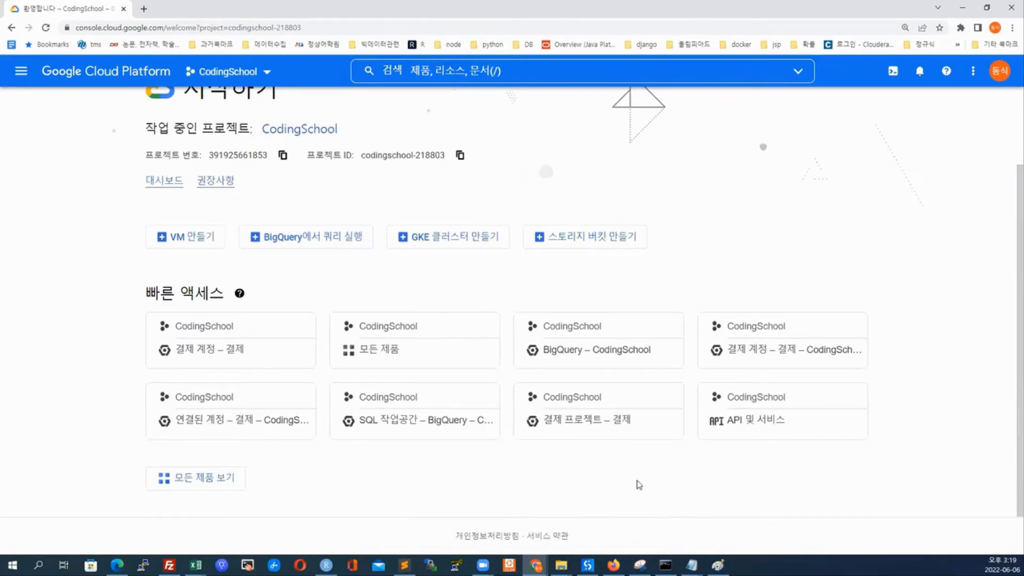
scroll(587, 426, up, 2)
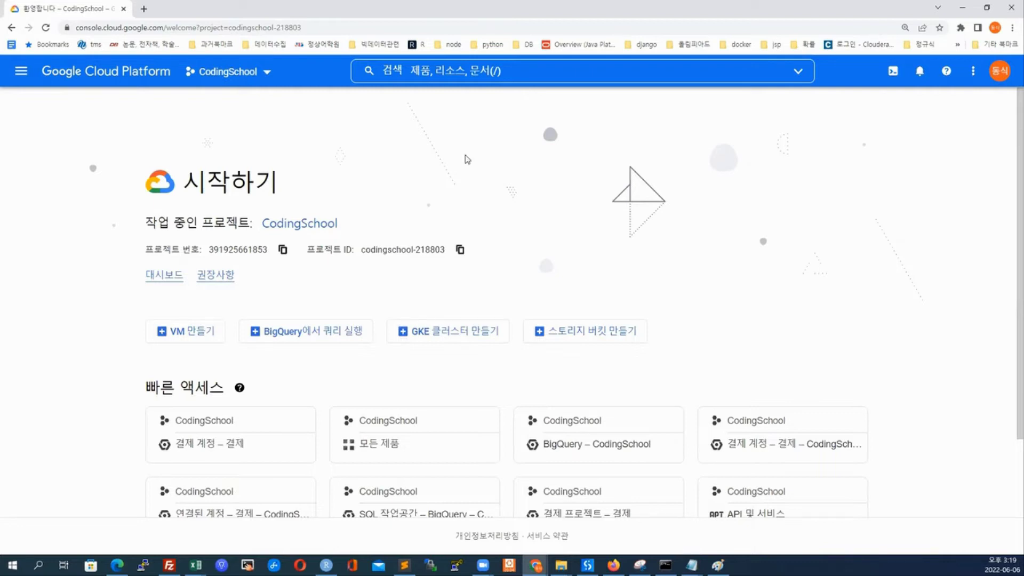
click(230, 73)
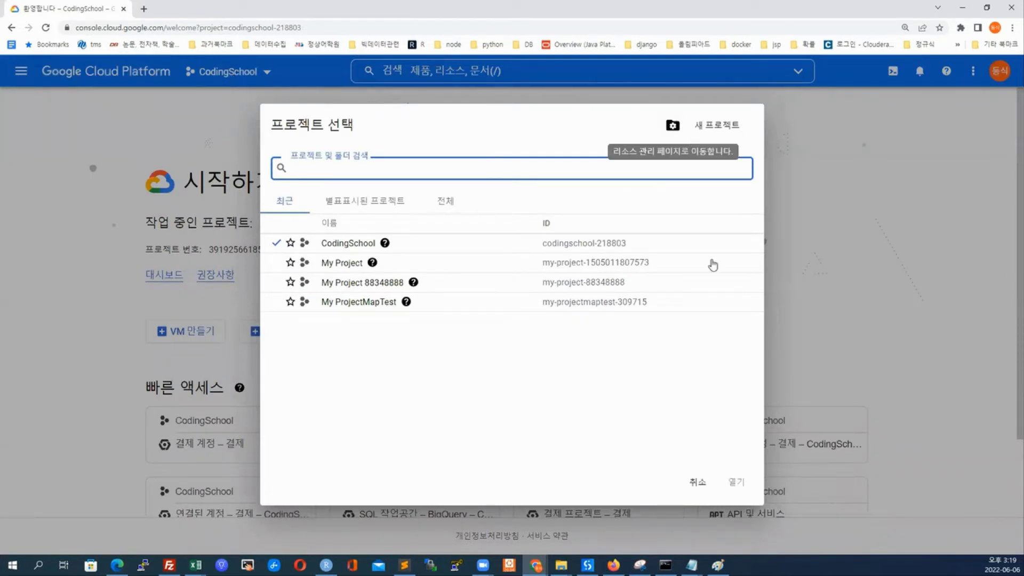
click(697, 481)
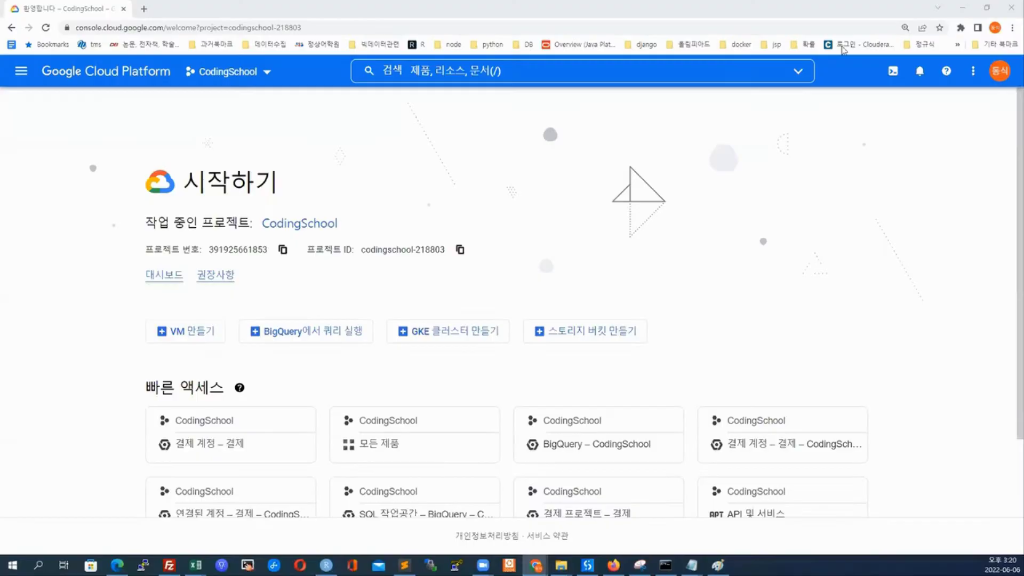
Switch to the Google Docs notes beside the console and start a new line after "GCP 리소스는 하나의 프로젝트에 속해야 함"
drag(558, 9, 664, 37)
click(821, 28)
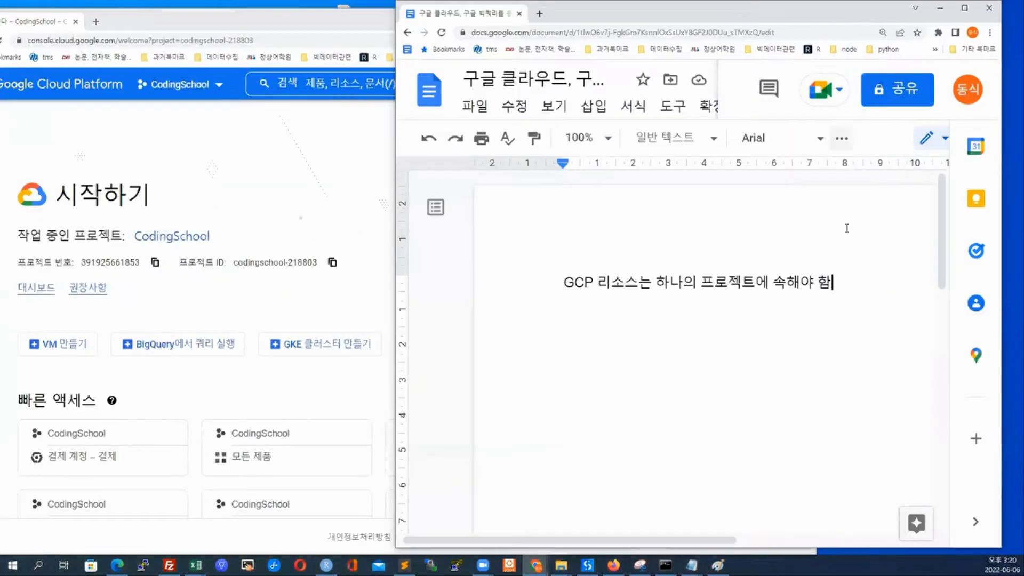
key(Return)
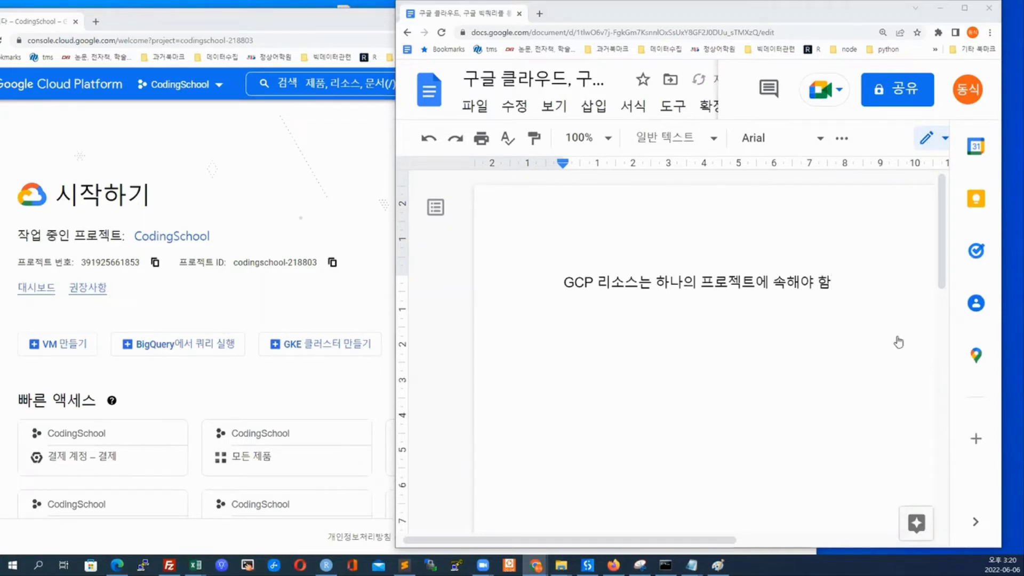
Add the heading "gcloud CLI란" with "Google Cloud CLI는 Google Cloud 리소스를 만들고 관리하기 위한 도구 모음입니다" below it, and widen the document window
click(686, 358)
text(gcloud CLI란)
key(Return)
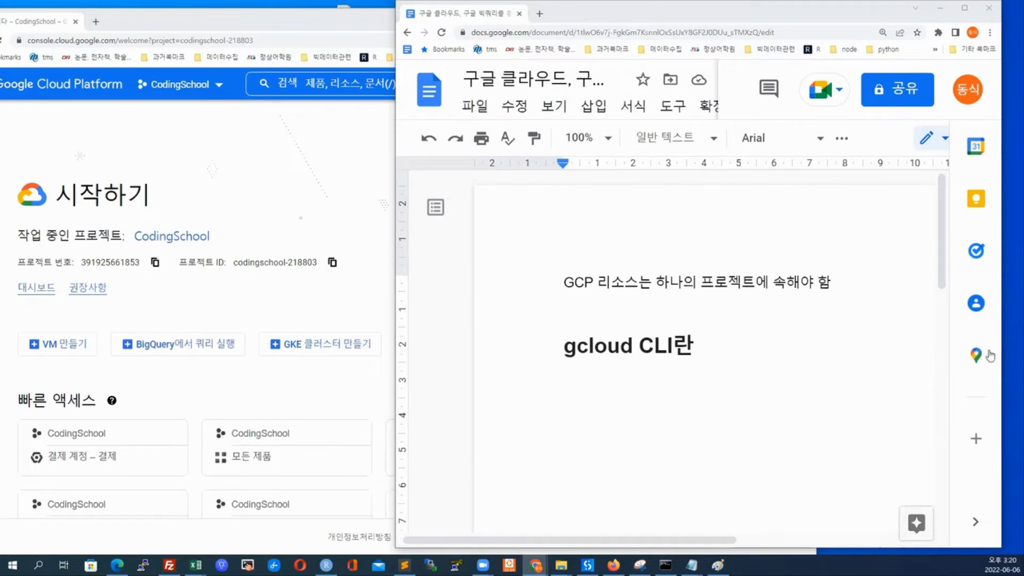
click(697, 381)
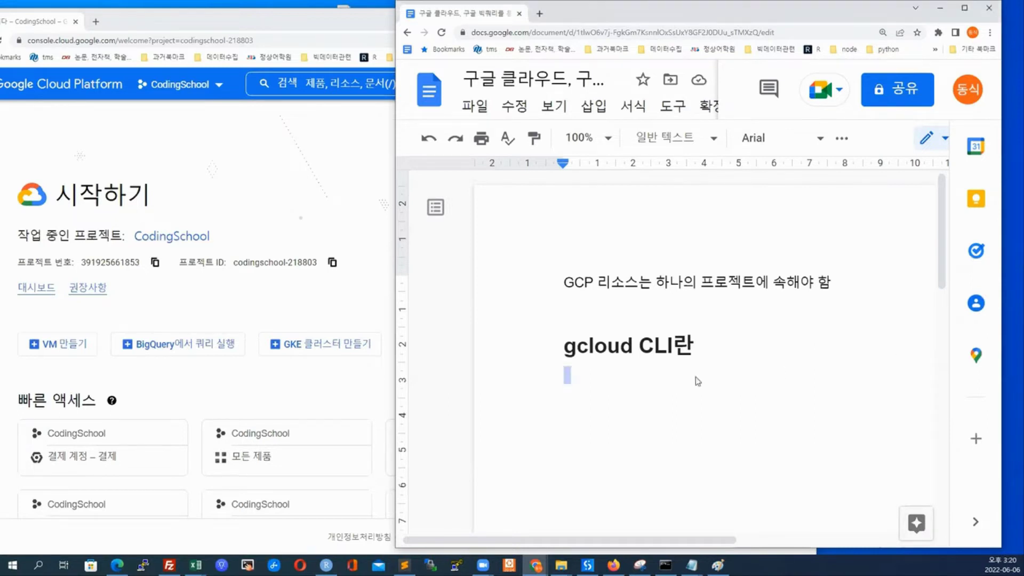
text(gcloud CLI는 Google Cloud 리소스를 만들고 관리하기 위한 도구 모음입니다)
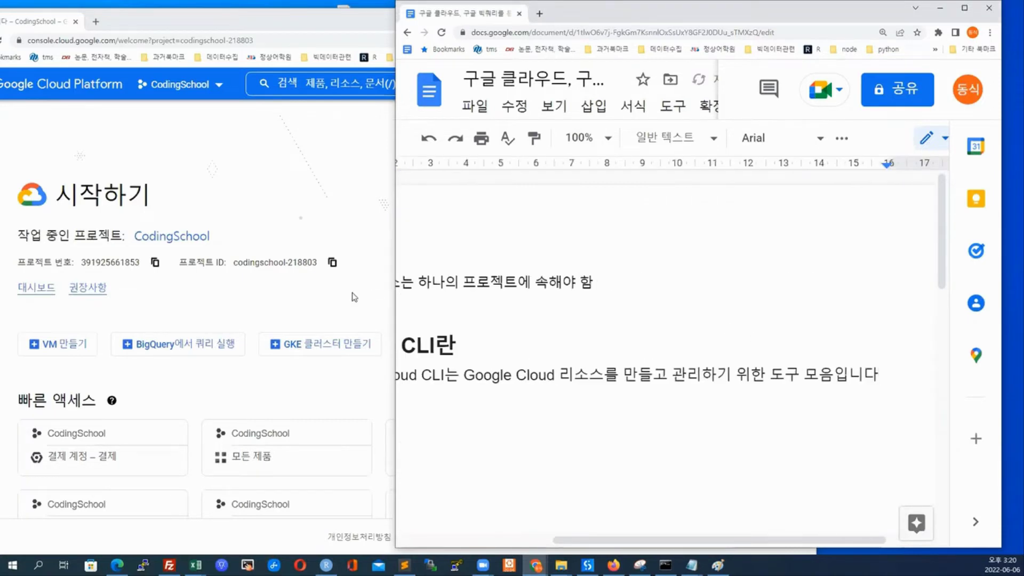
drag(396, 297, 47, 288)
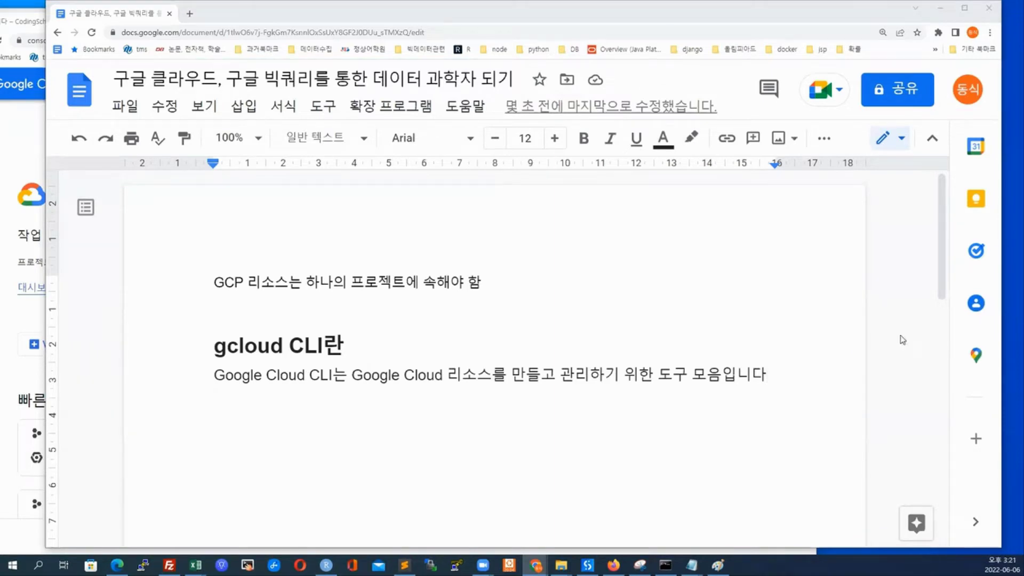
click(603, 375)
text(이러한 도구를 사용하면 명령줄에서 또는 스크립트 및 기타 자동화를 통해 많은 일반적인 플랫폼 태스크를 수행할 수 있습니다.)
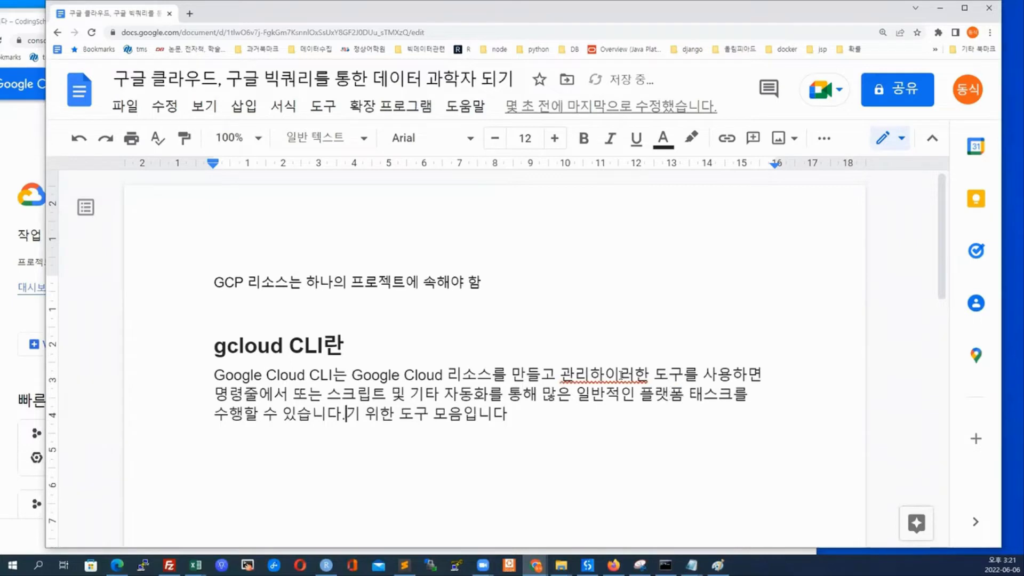
key(ctrl+z)
Continue the gcloud CLI description with "이러한 도구를 사용하면 명령줄에서 또는 스크립트 및 기타 자동화를 통해 많은 일반적인 플랫폼 태스크를 수행할 수 있습니다."
click(793, 377)
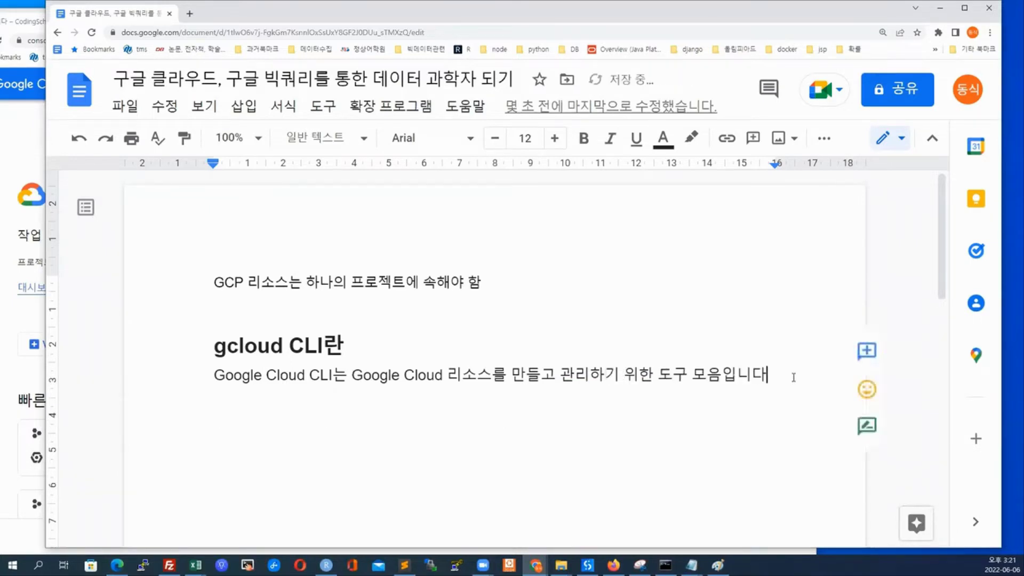
key(Return)
text(이러한 도구를 사용하면 명령줄에서 또는 스크립트 및 기타 자동화를 통해 많은 일반적인 플랫폼 태스크를 수행할 수 있습니다.)
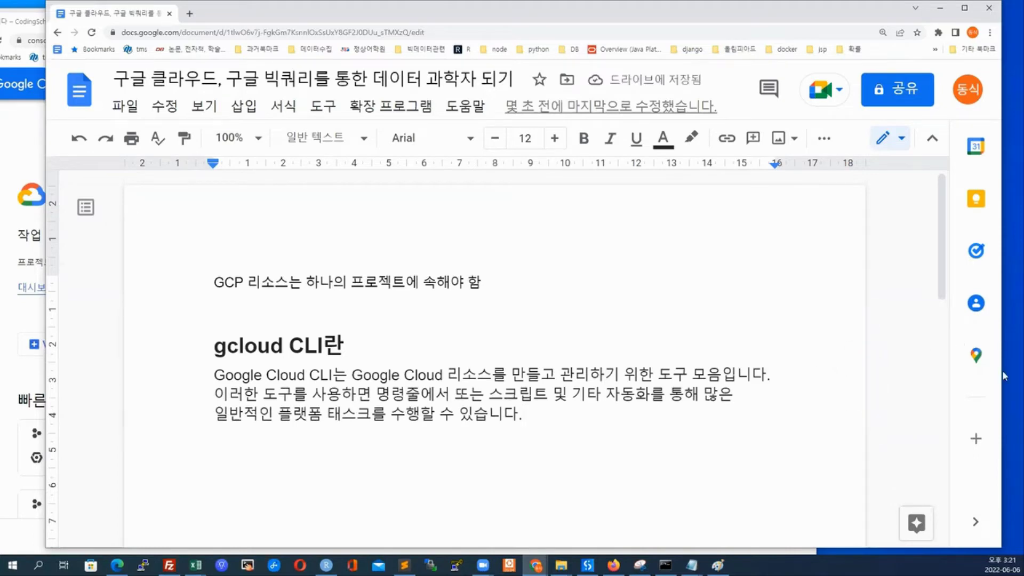
Below the description, leave a blank line and add "gcloud CLI를 사용해 만들고 관리할 수 있는 항목의 예는 다음과 같습니다."
scroll(739, 327, down, 2)
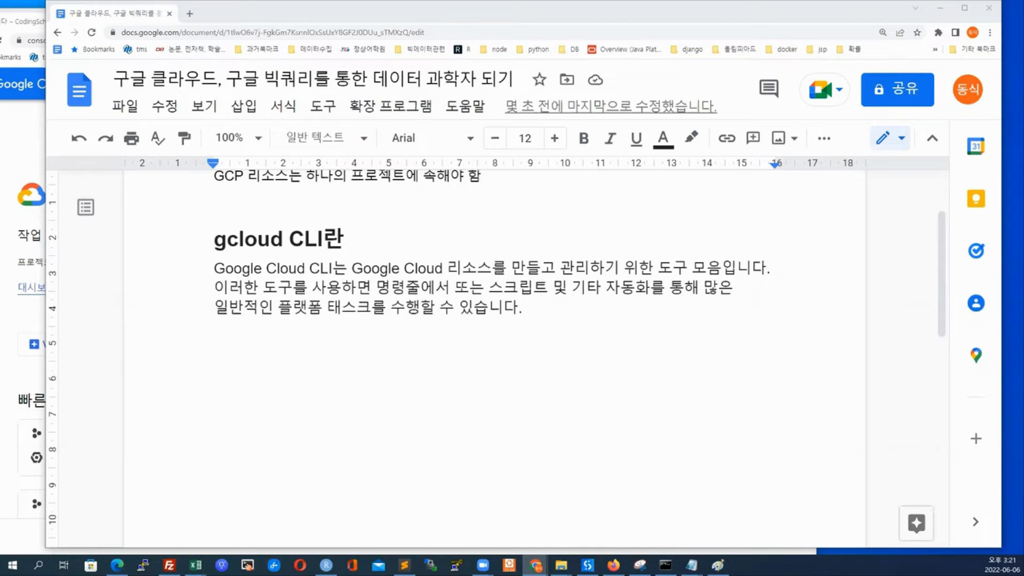
click(618, 398)
key(Return)
key(Return)
text(gcloud CLI를 사용해 만들고 관리할 수 있는 항목의 예는 다음과 같습니다.)
key(Return)
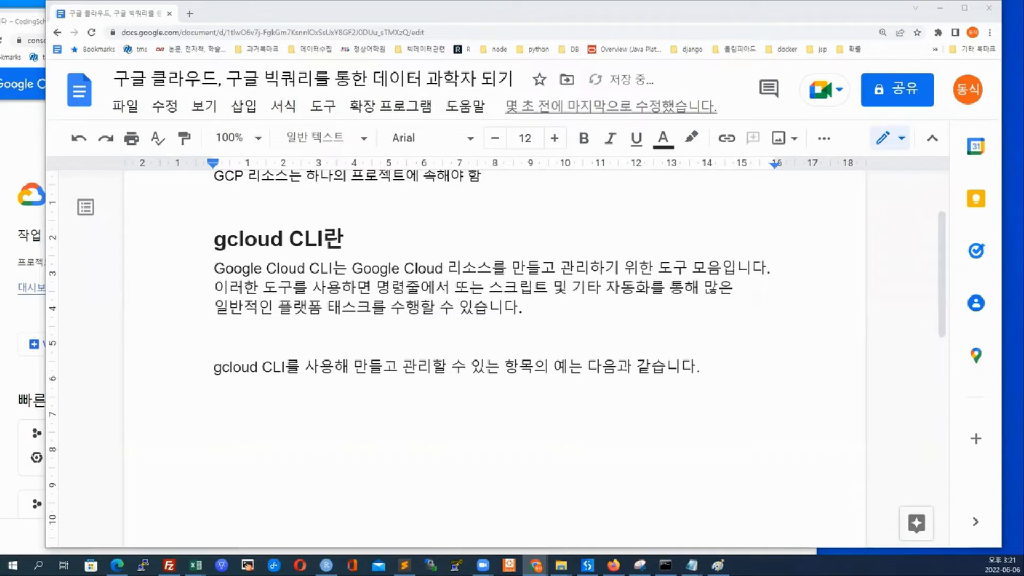
List as bullets "Compute Engine 가상 머신 인스턴스 및 기타 리소스", "Cloud SQL 인스턴스" and "Google Kubernetes Engine 클러스터"
click(522, 413)
text(Compute Engine 가상 머신 인스턴스 및 기타 리소스)
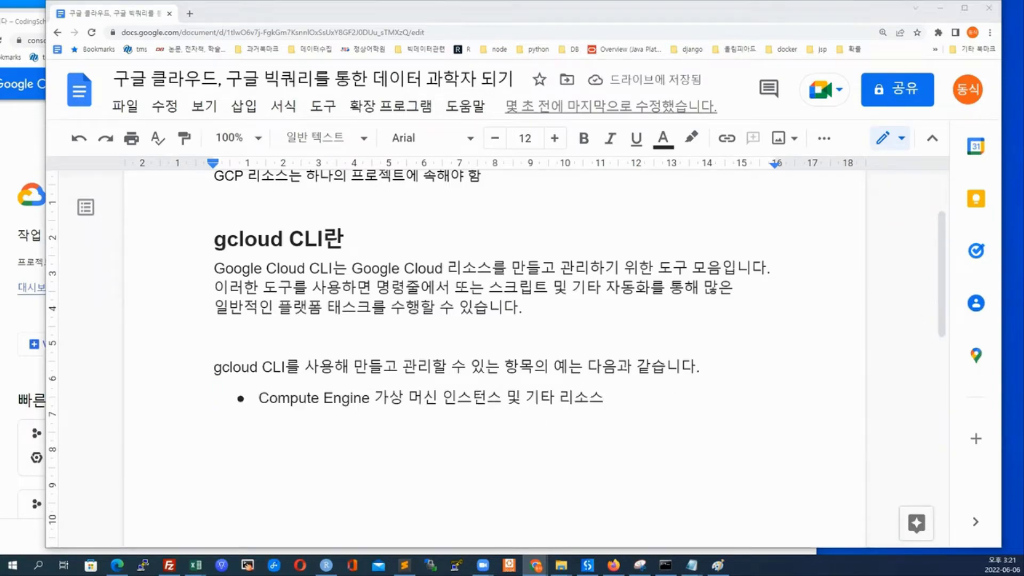
click(608, 451)
text(Cloud SQL 인스턴스)
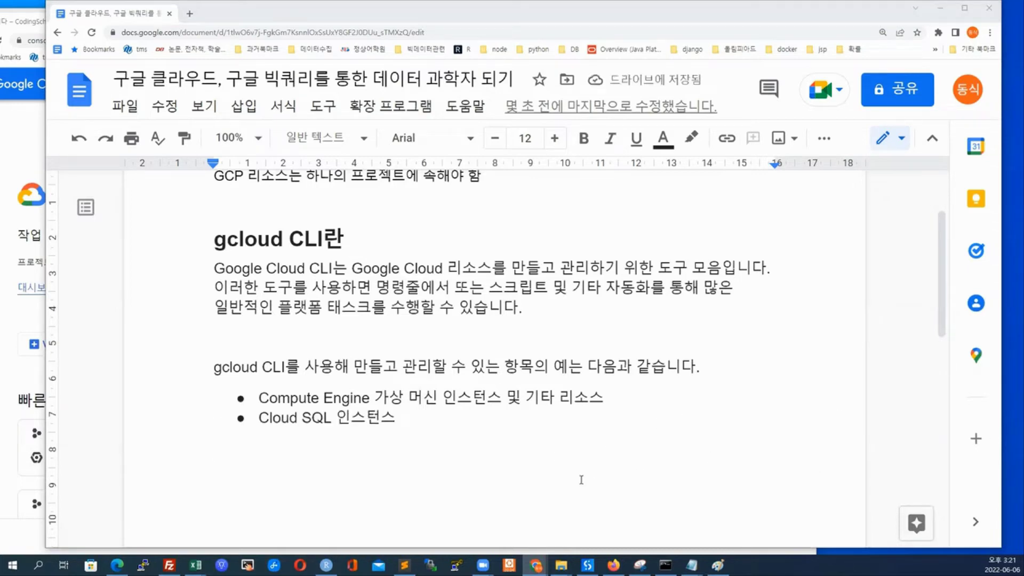
click(562, 452)
text(Google Kubernetes Engine 클러스터)
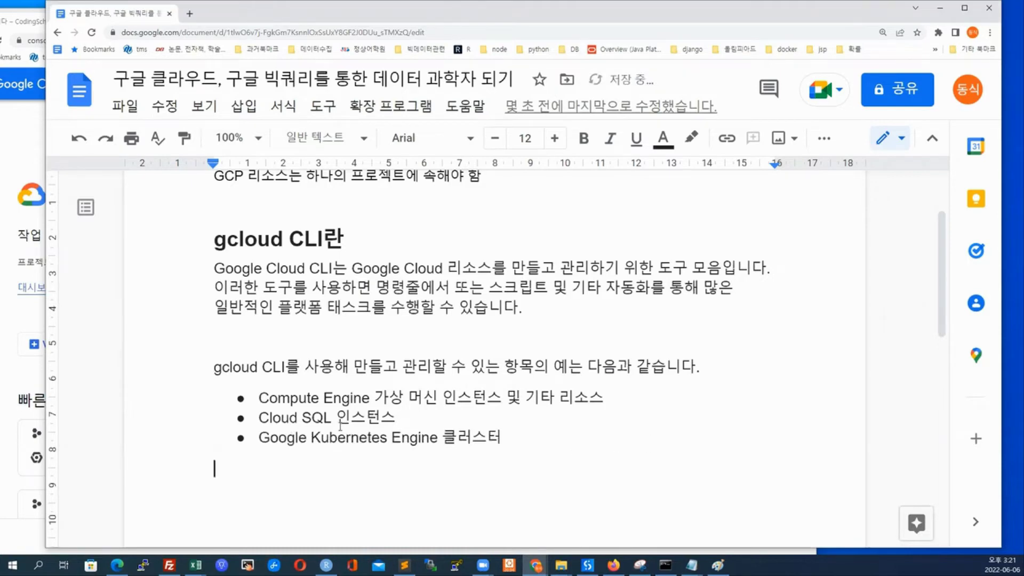
Extend the bulleted list with "Dataproc 클러스터 및 작업" and "Cloud DNS 관리 영역 및 레코드 조합"
scroll(461, 411, down, 2)
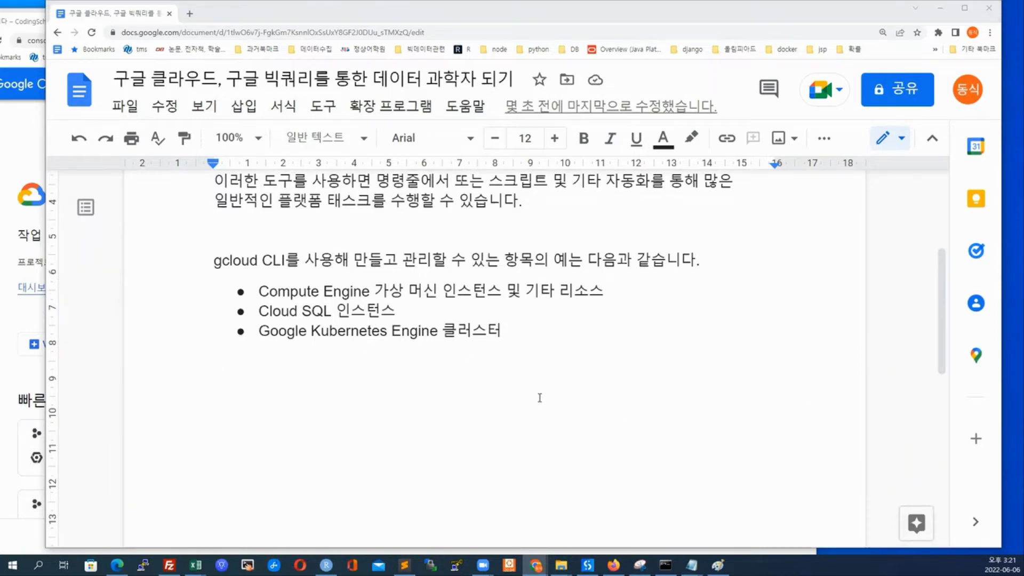
click(531, 370)
text(Dataproc 클러스터 및 작업)
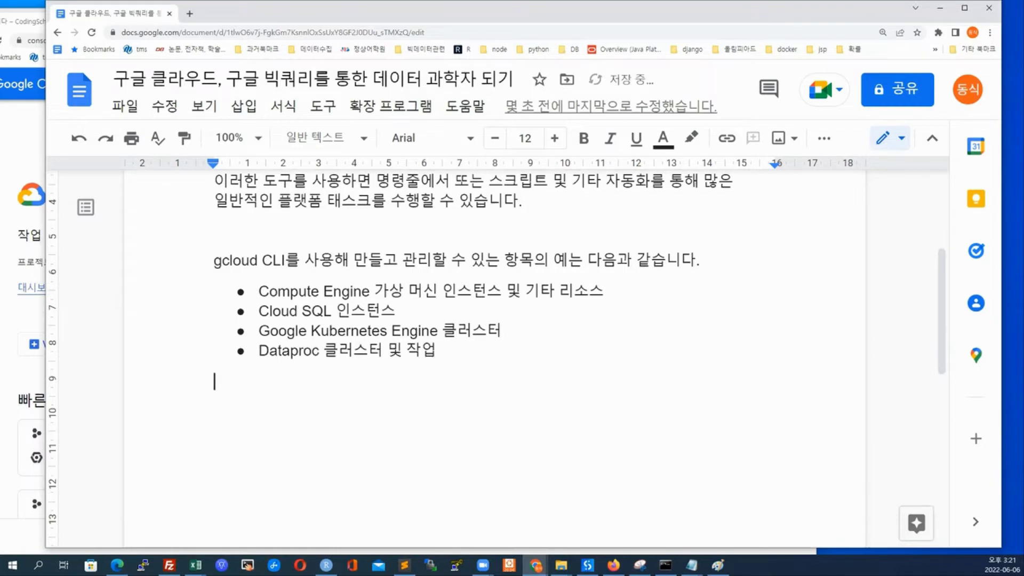
click(493, 411)
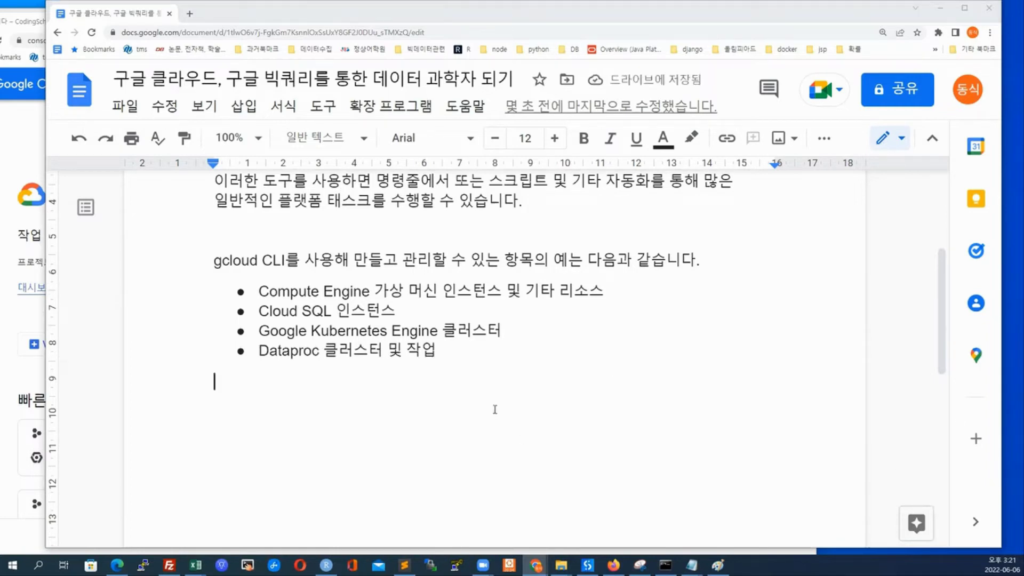
text(Cloud DNS 관리 영역 및 레코드 조합)
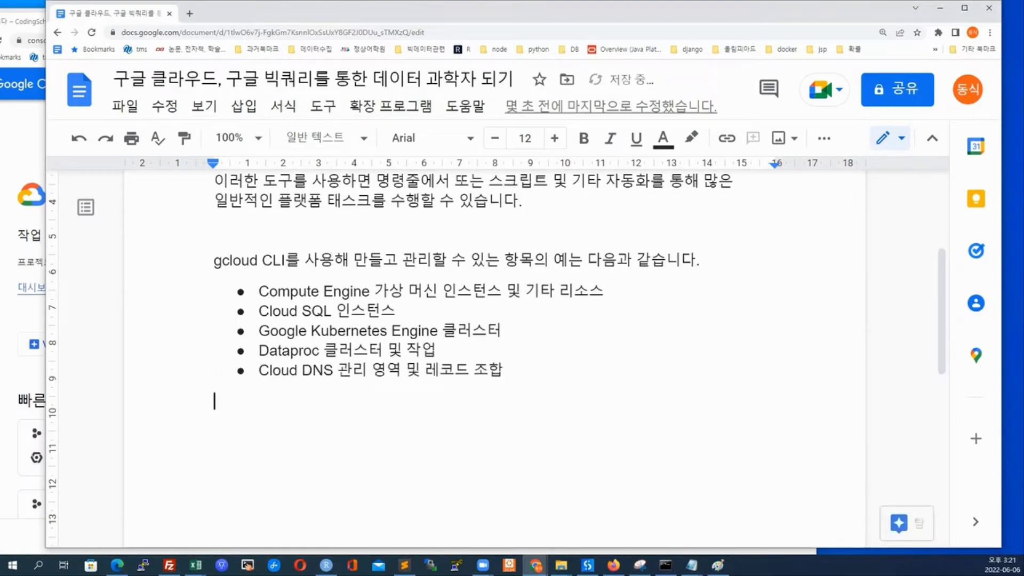
click(530, 385)
text(Cloud Deployment Manager 배포)
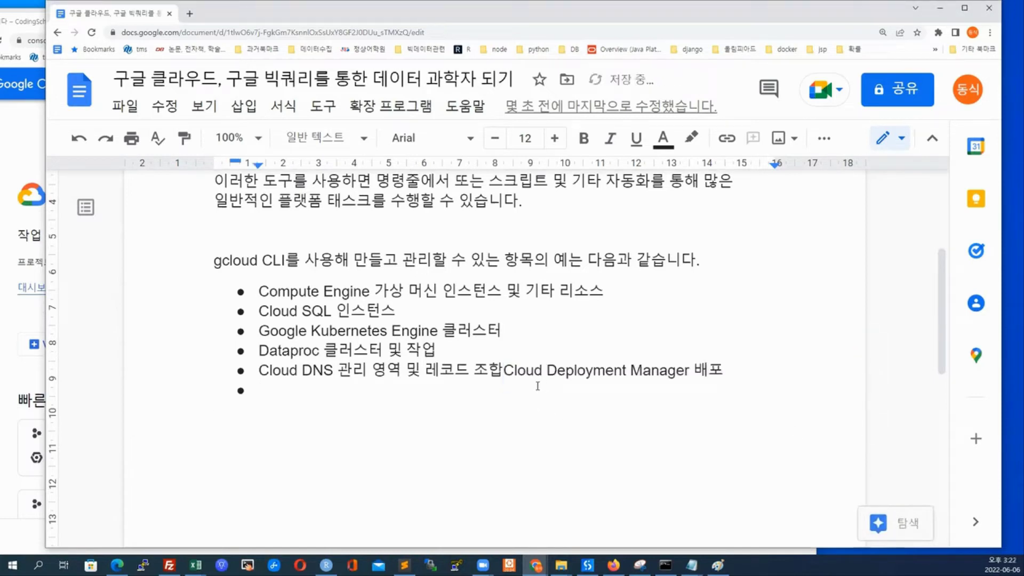
key(ctrl+z)
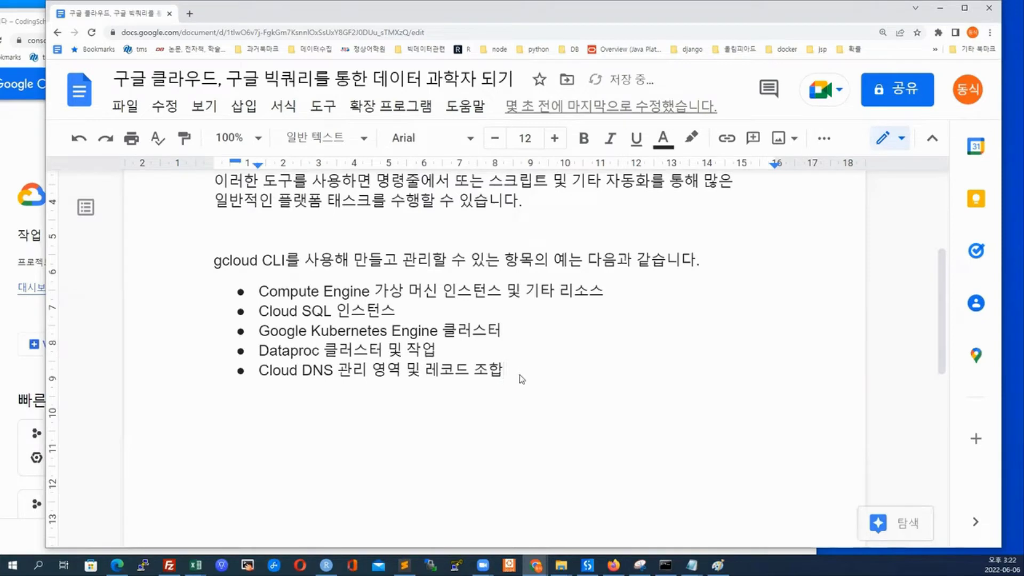
Add "Cloud Deployment Manager 배포" as the last bullet, with no empty bullet after it
text(Cloud Deployment Manager 배포)
key(BackSpace)
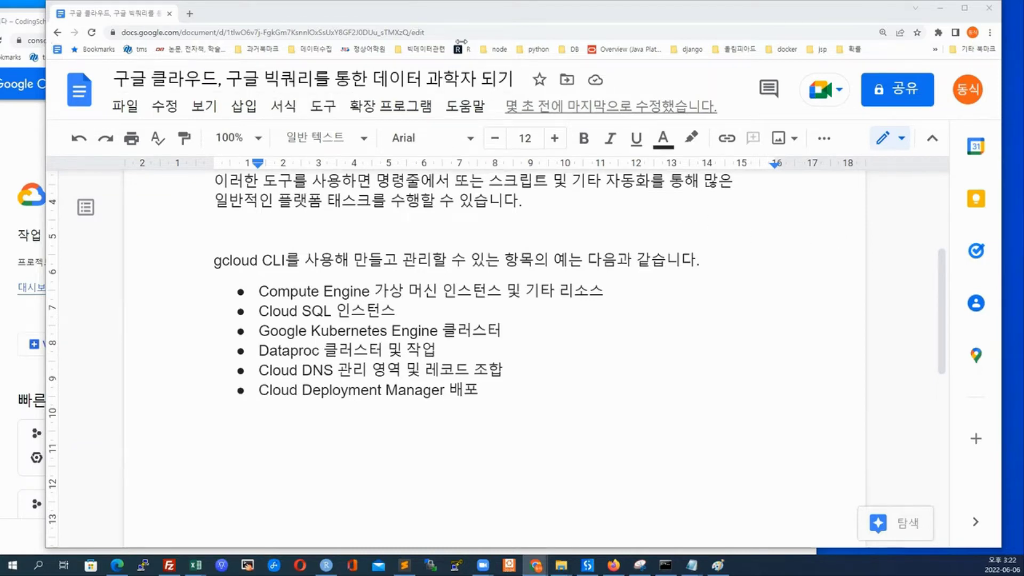
Switch to the Google Cloud console window and search its products and documentation for "gcloud"
drag(460, 41, 469, 41)
drag(301, 24, 352, 21)
click(379, 71)
text(g)
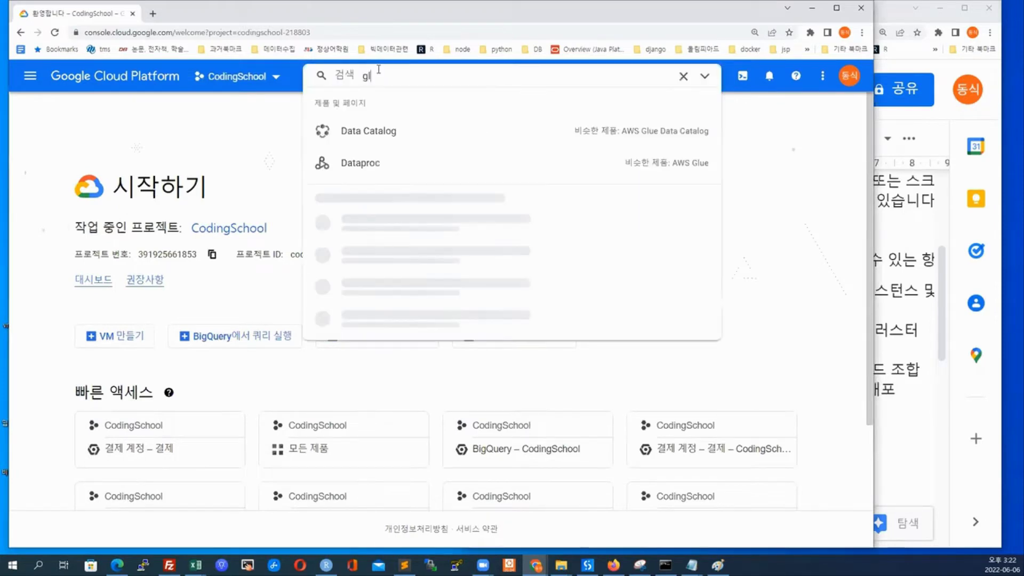
text(cloud)
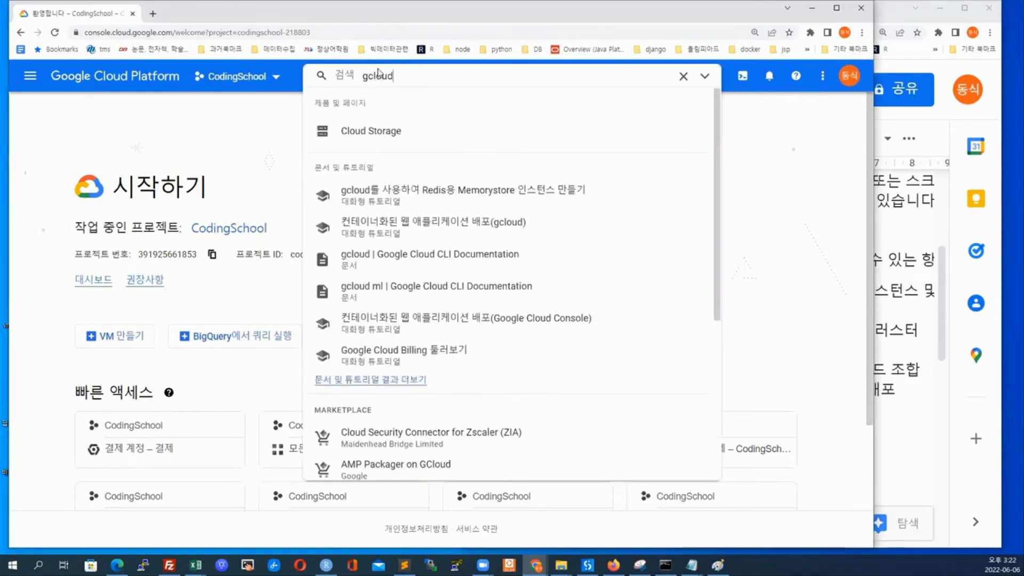
key(Return)
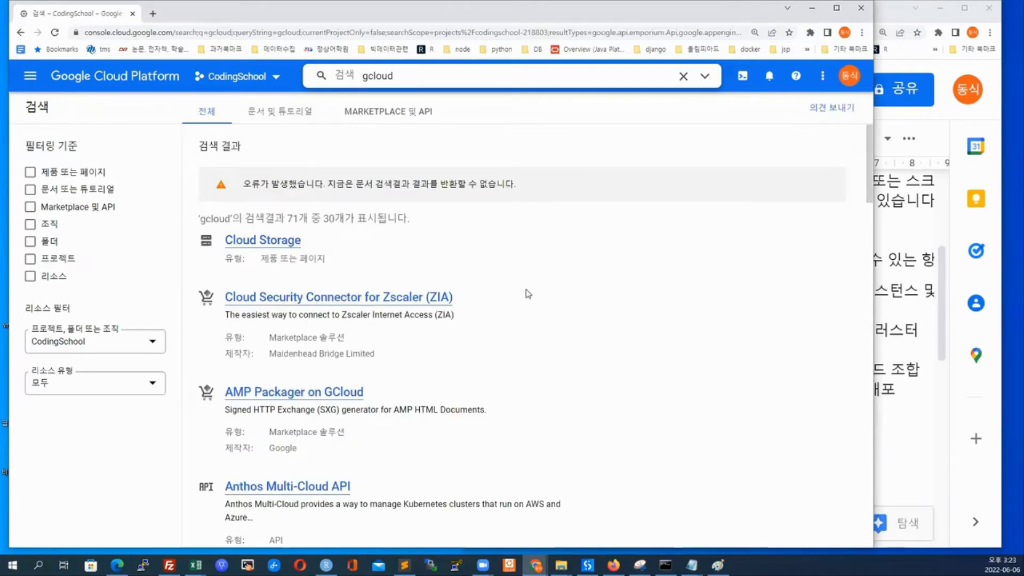
Find the interactive tutorial "Cloud Shell CLI에 대해 알아보기" in the gcloud search results and start it
scroll(525, 289, down, 4)
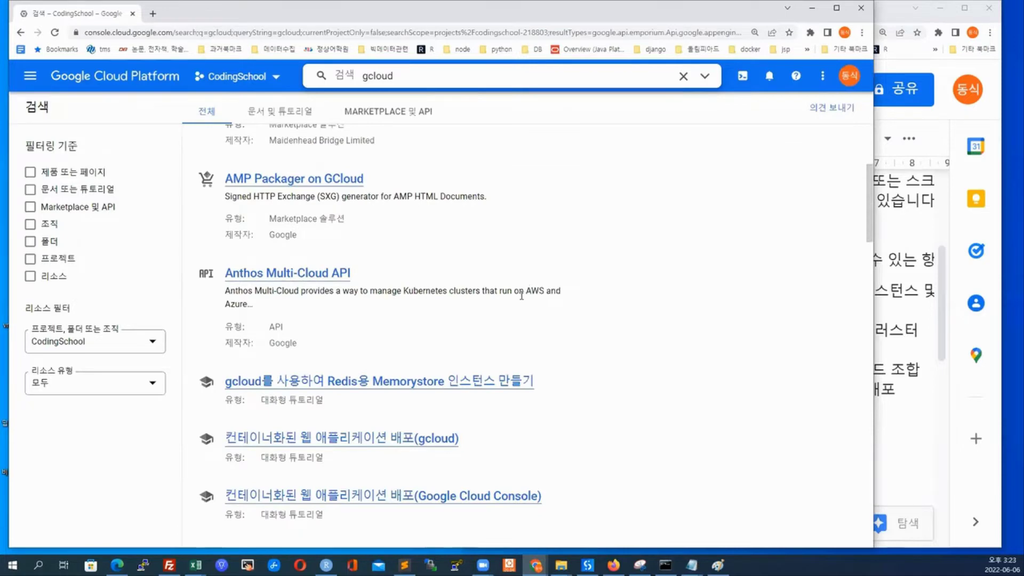
scroll(557, 382, down, 5)
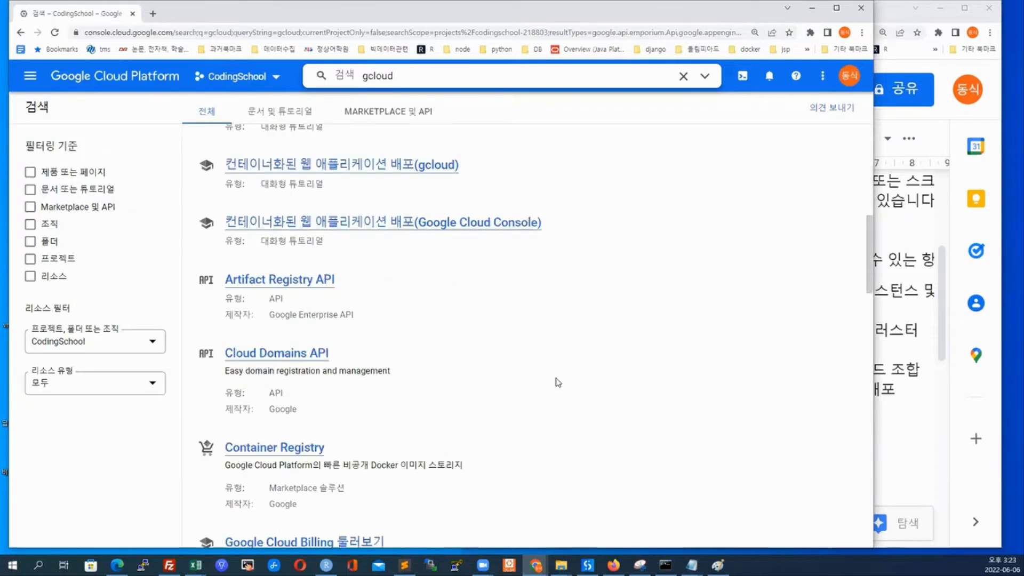
scroll(557, 382, down, 6)
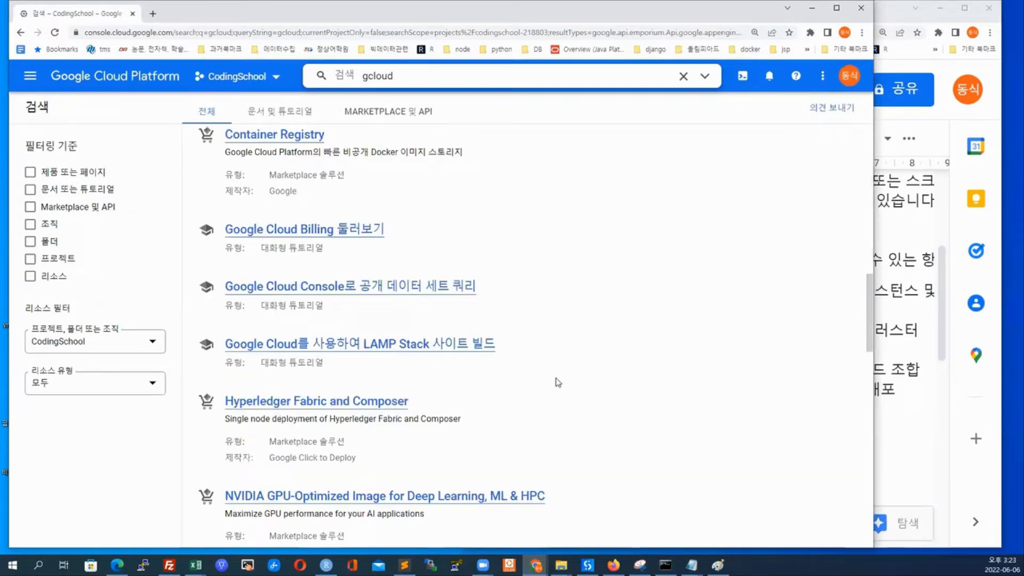
scroll(557, 382, down, 2)
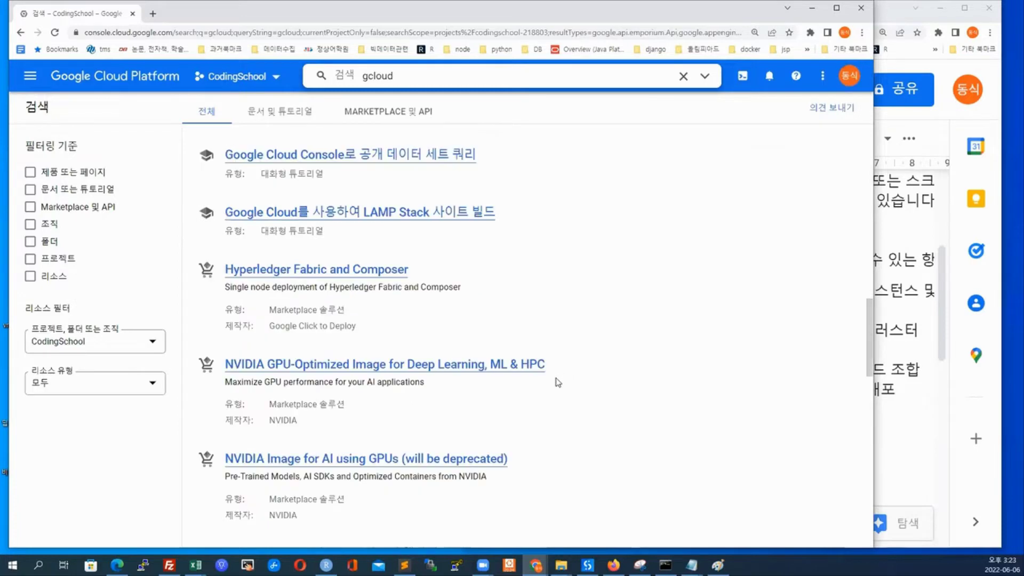
scroll(557, 382, down, 3)
scroll(557, 382, down, 4)
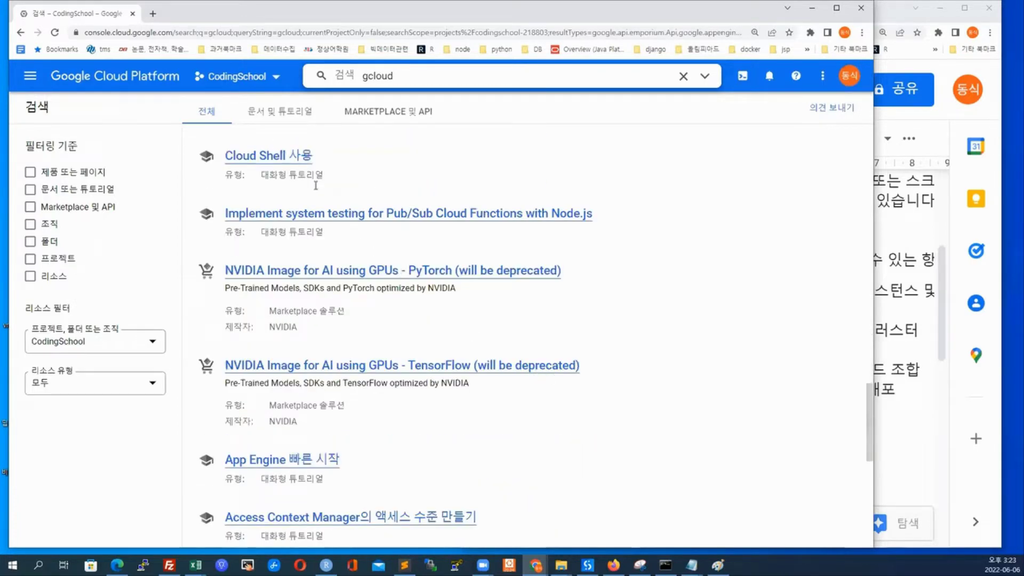
scroll(687, 363, down, 5)
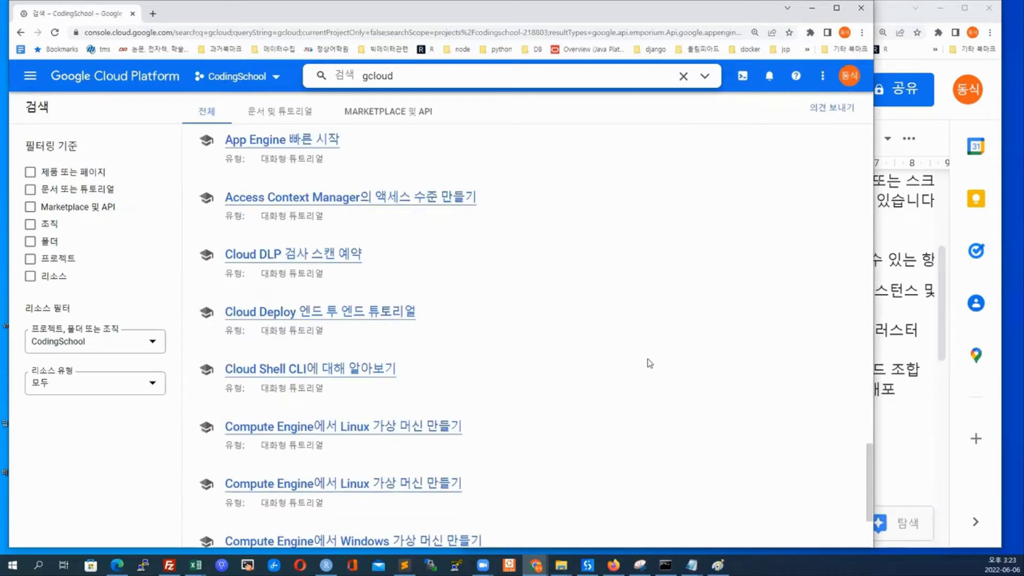
click(334, 368)
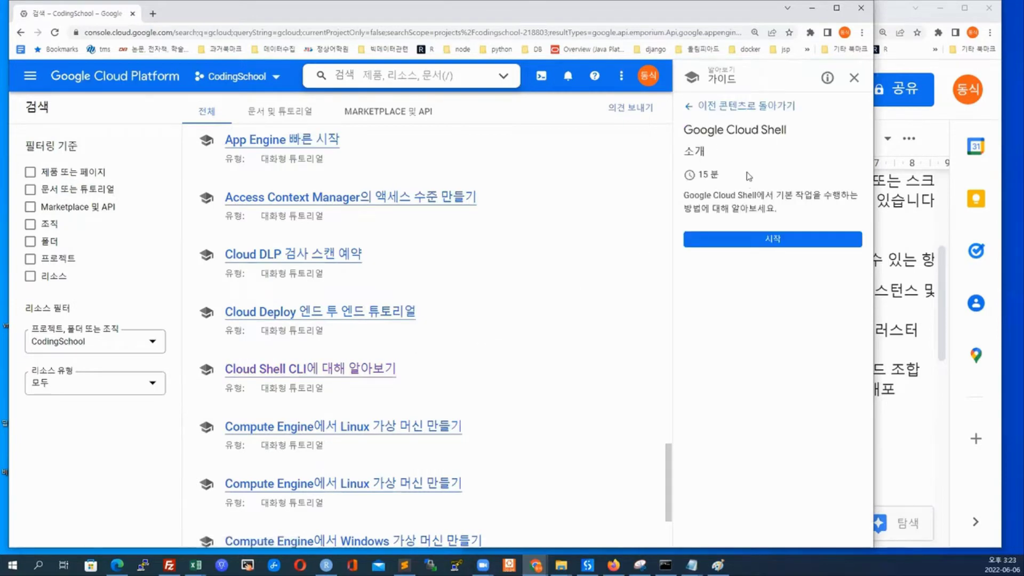
click(764, 241)
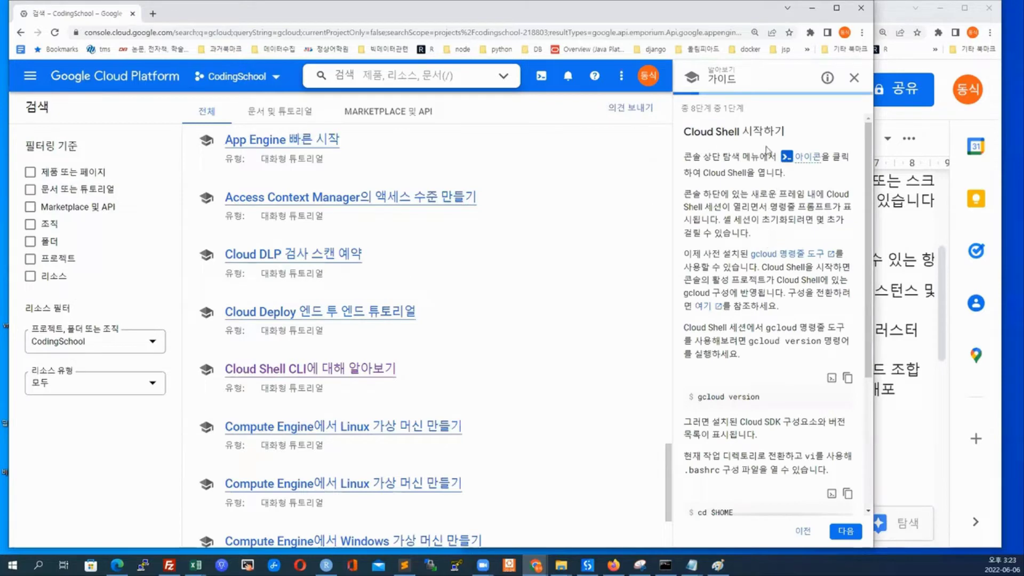
Open a Cloud Shell terminal session in the console beside the tutorial guide
click(546, 78)
scroll(520, 210, down, 3)
scroll(529, 208, up, 5)
scroll(529, 207, up, 4)
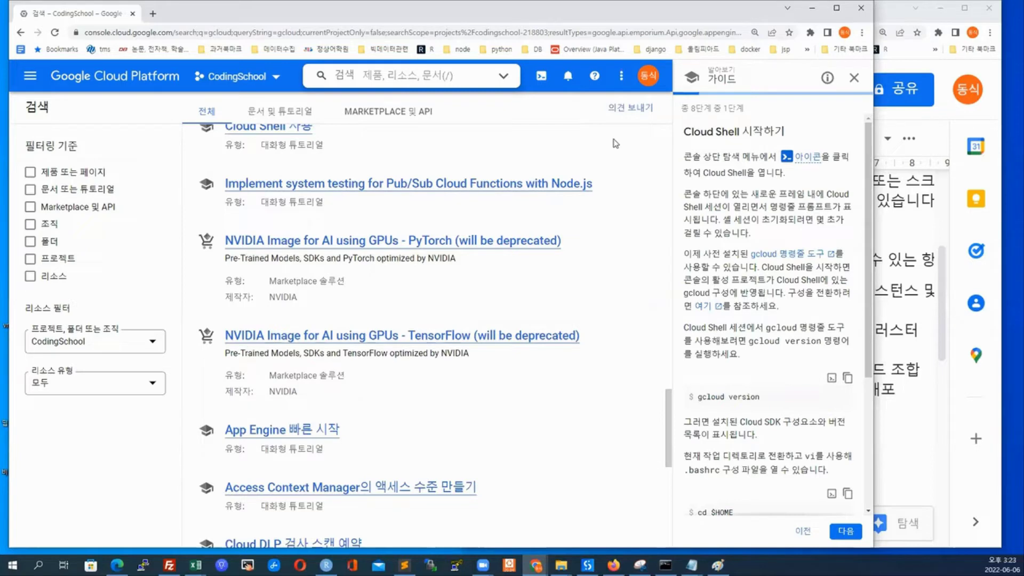
click(541, 77)
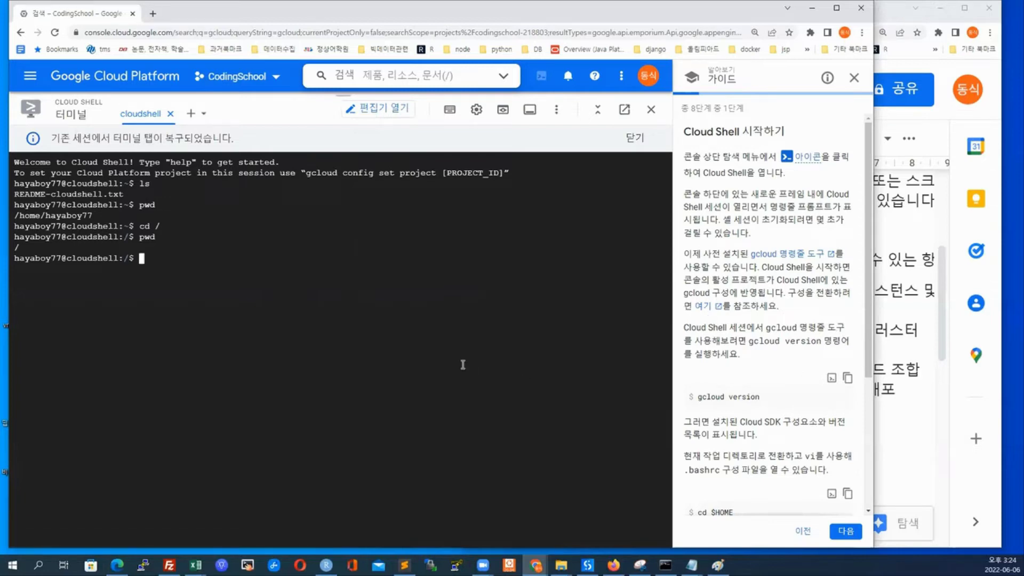
Run "gcloud version" in Cloud Shell, correcting the misspelled "gloud version" command
text(gloud version)
key(Return)
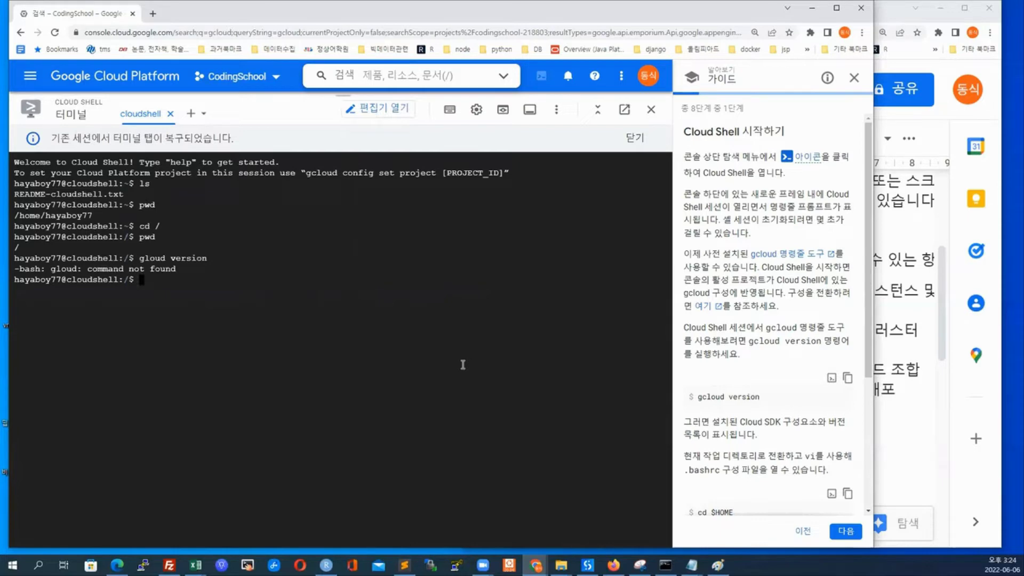
key(Up)
key(Left)
key(Left)
key(Left)
key(Left)
key(Left)
key(Left)
key(Left)
key(Left)
key(Left)
key(Left)
key(Left)
key(Left)
text(c)
key(Return)
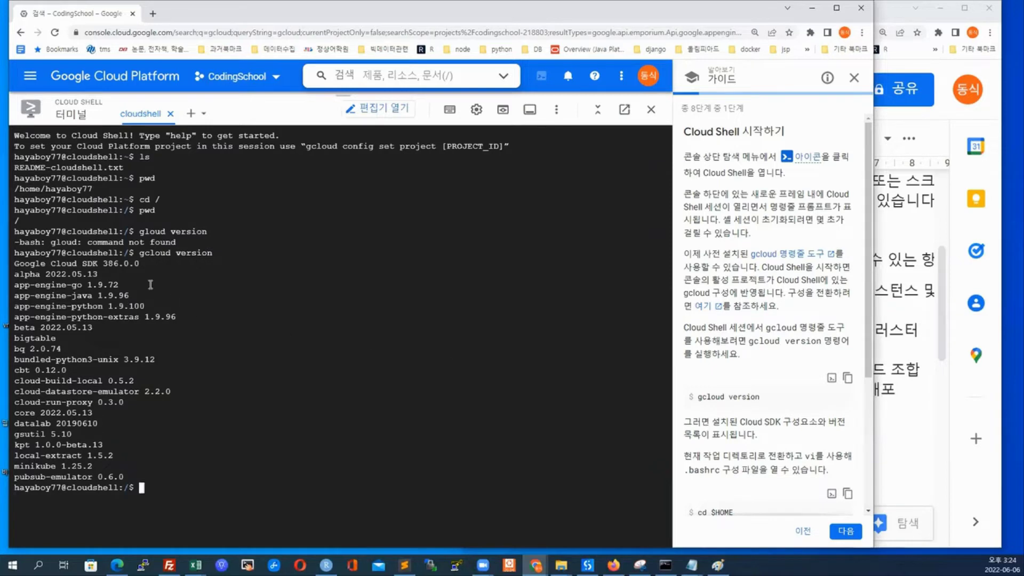
Examine the listed Cloud SDK and App Engine component versions and the remaining instructions on the guide's first page
drag(98, 265, 144, 265)
double_click(60, 275)
click(86, 285)
double_click(86, 285)
drag(73, 294, 90, 307)
click(90, 320)
drag(67, 317, 144, 318)
click(40, 334)
scroll(780, 388, down, 4)
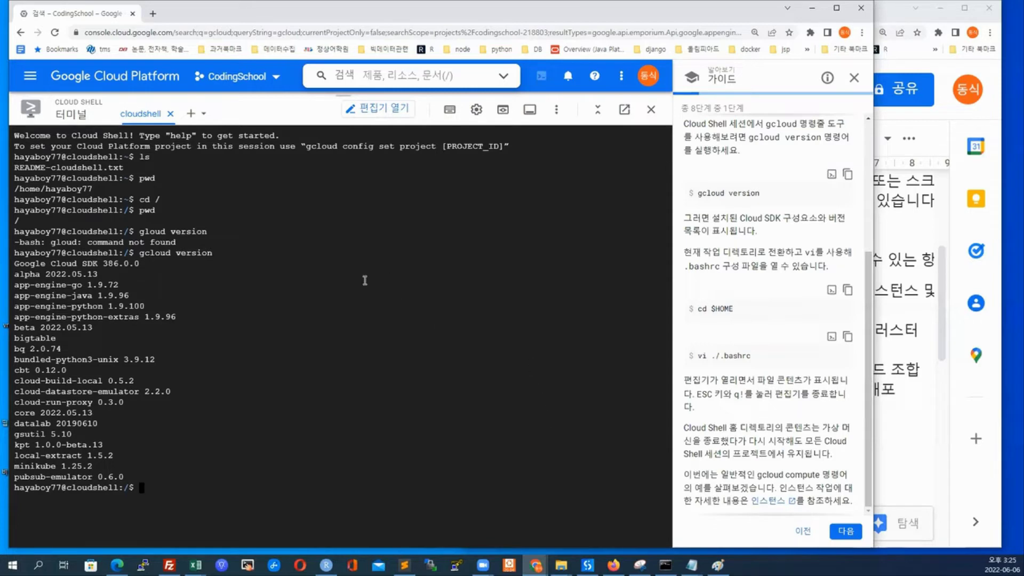
Maximize the browser window and change to the home directory with "cd ~", checking the path with "pwd" before and after
double_click(263, 13)
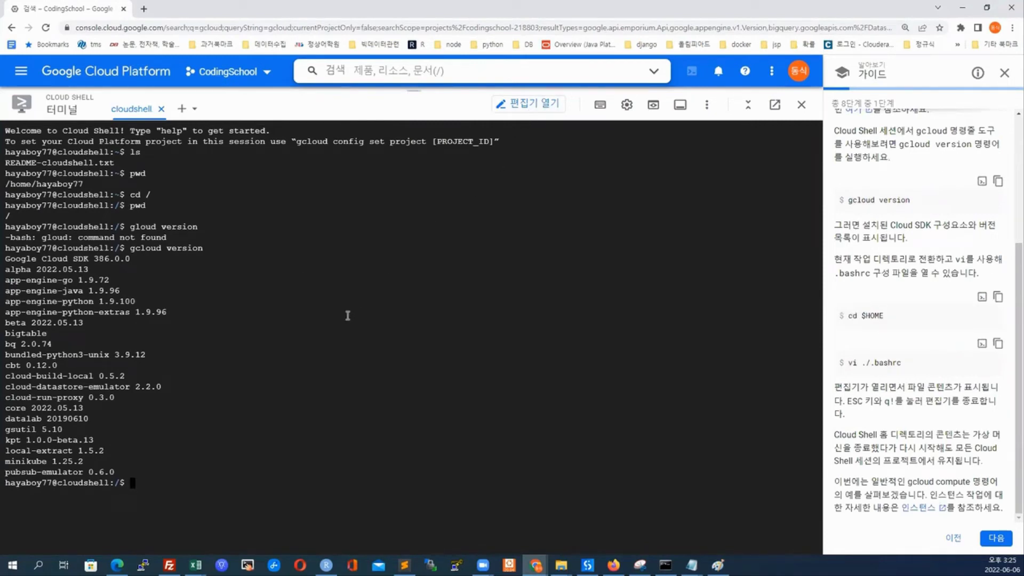
text(pwd)
key(Return)
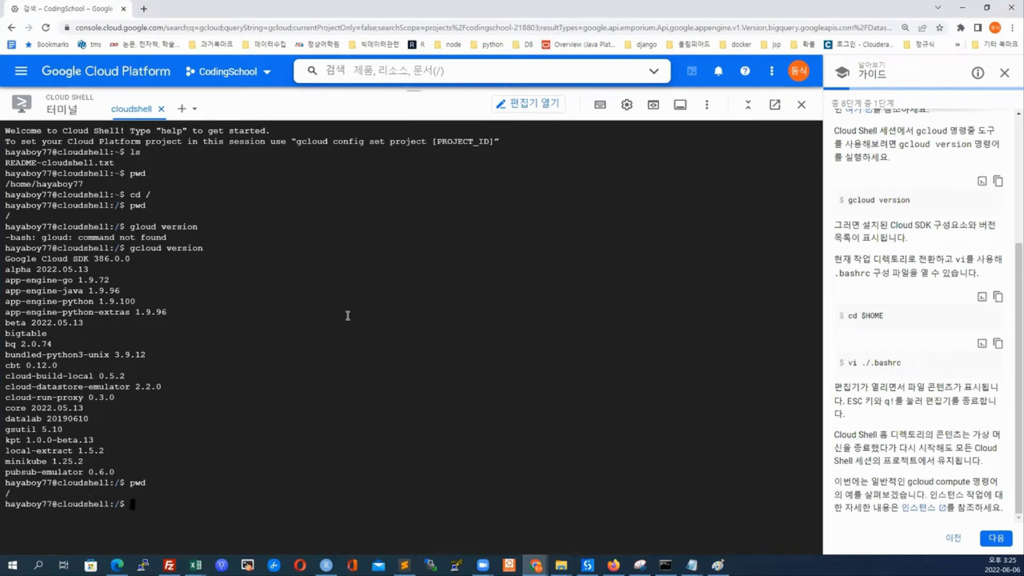
text(cd ~)
key(Return)
text(pwd)
key(Return)
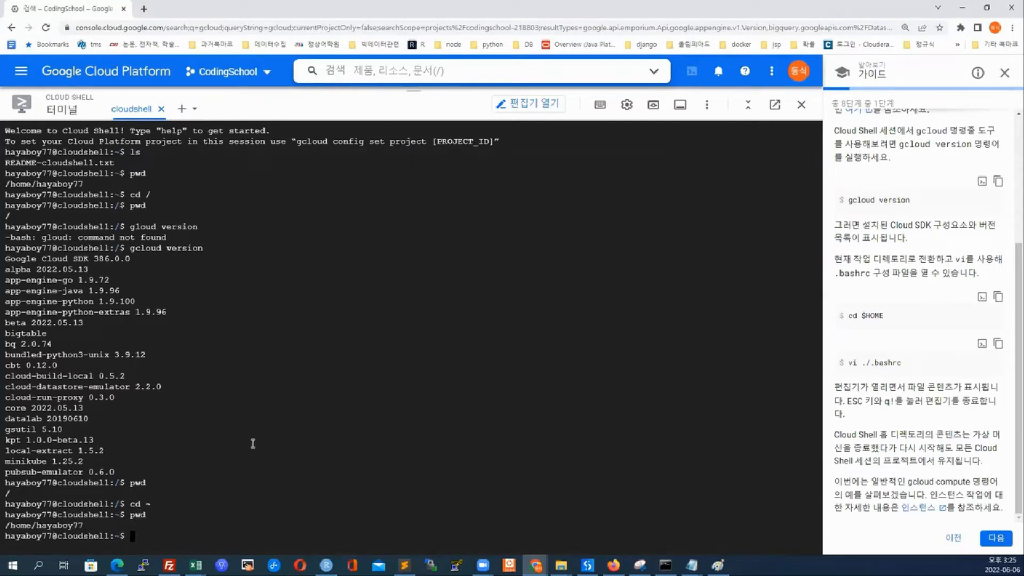
Clear the terminal and run "python -v"
text(clear)
key(Return)
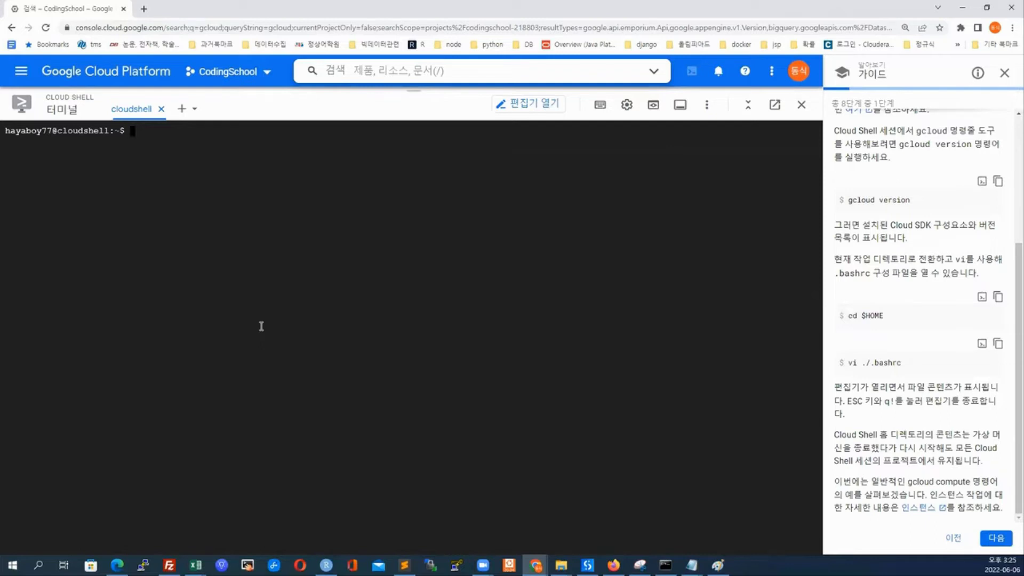
text(python -v)
key(Return)
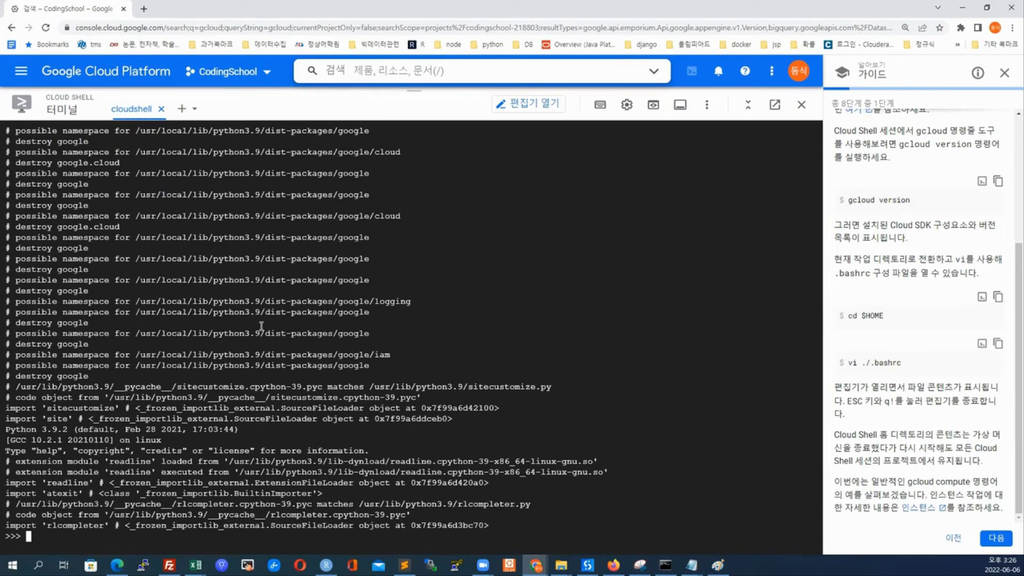
Examine the "python -v" output for the default Python version and the location of Python 2
scroll(266, 330, up, 10)
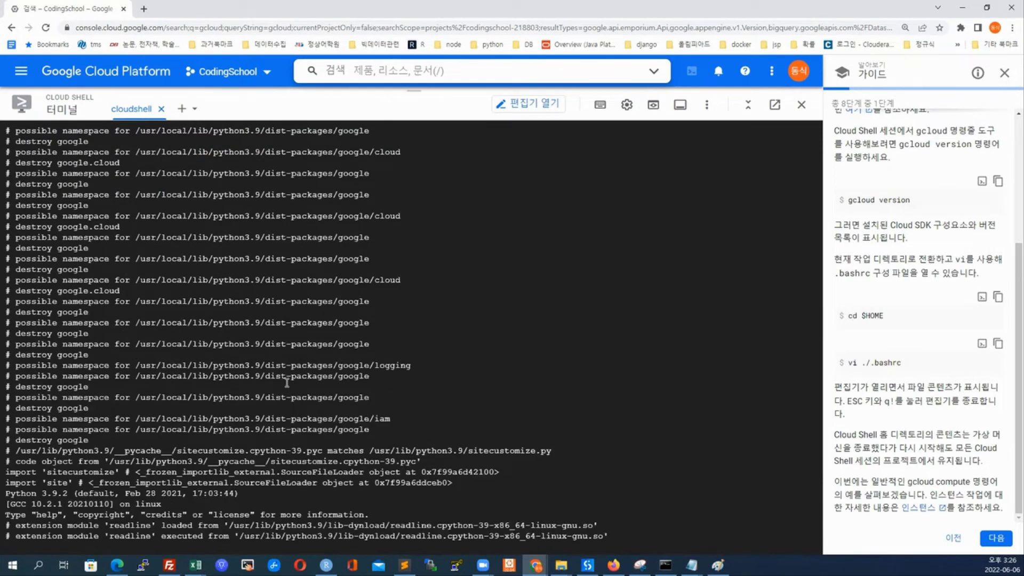
scroll(300, 355, up, 15)
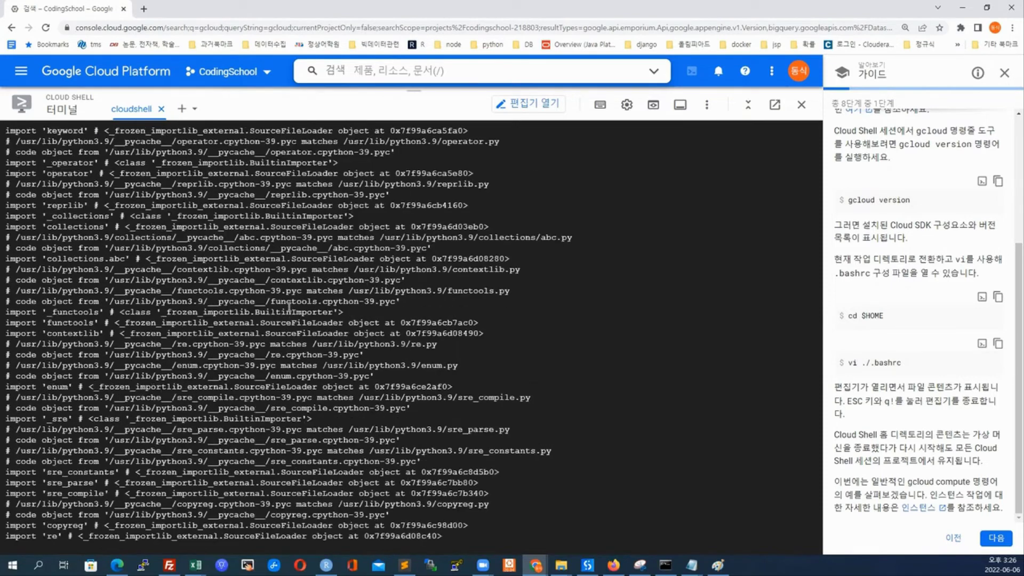
scroll(288, 308, up, 10)
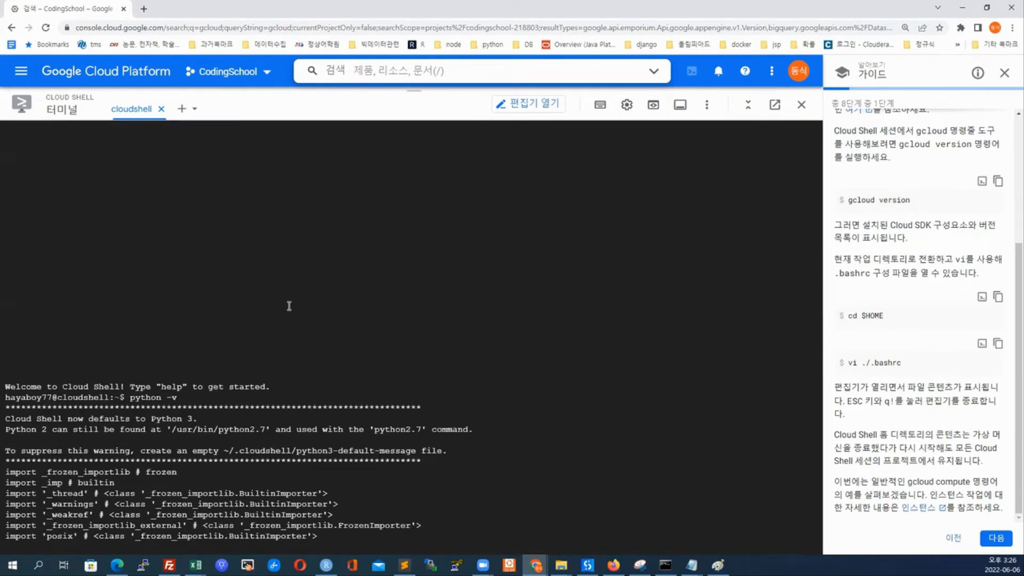
drag(125, 398, 219, 419)
scroll(230, 367, down, 4)
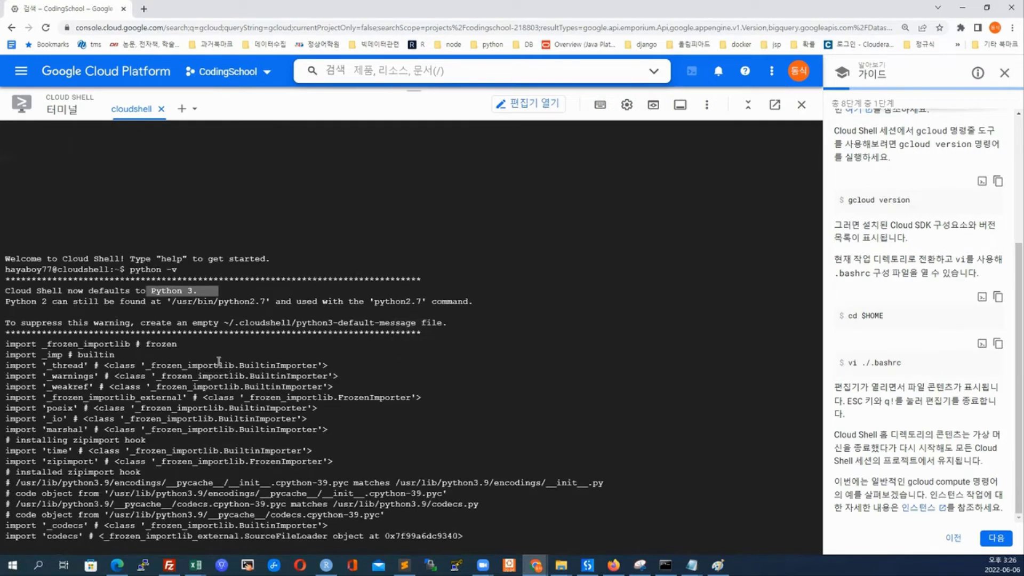
double_click(97, 291)
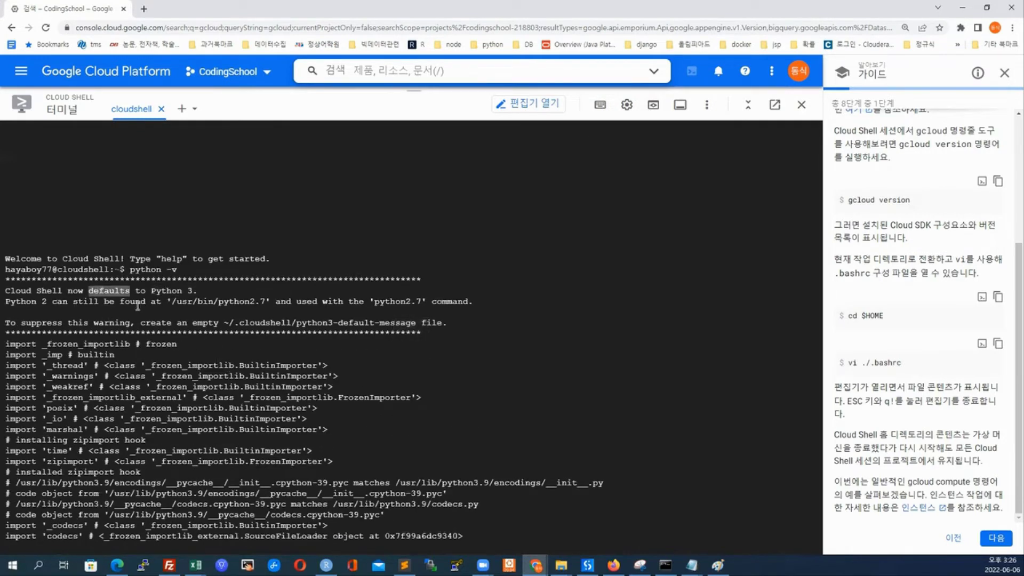
drag(120, 302, 291, 302)
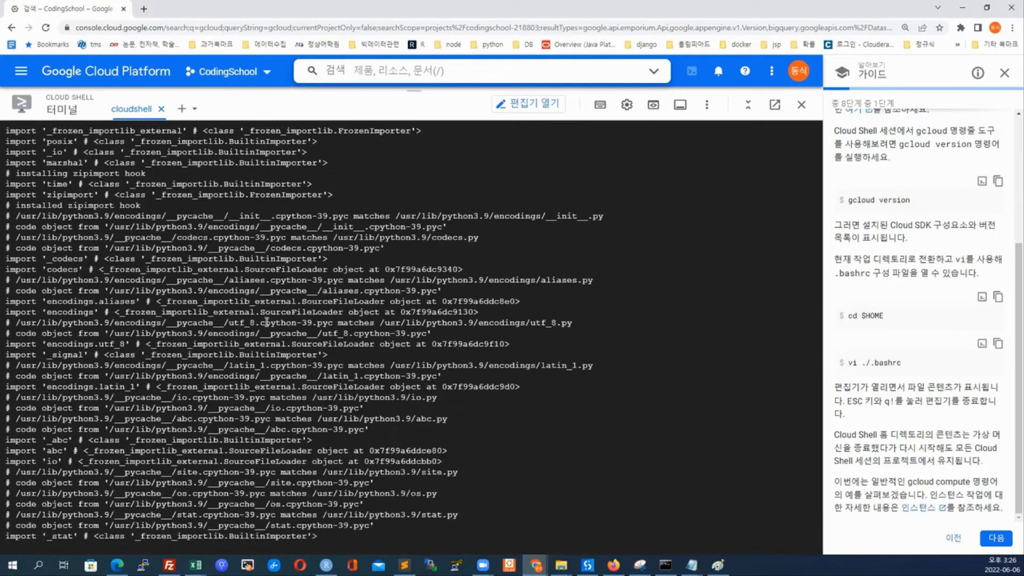
scroll(267, 322, up, 2)
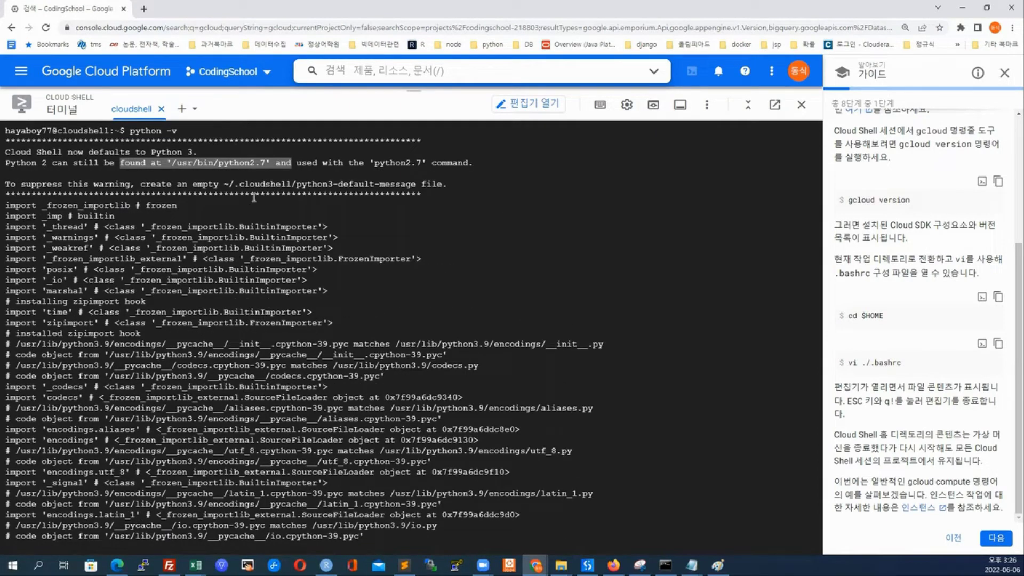
drag(127, 186, 232, 385)
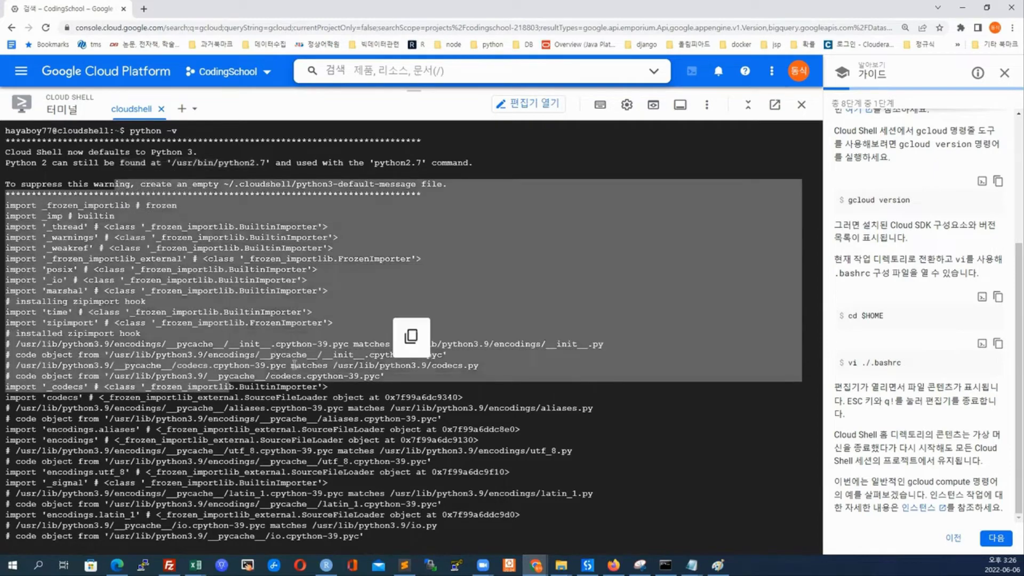
scroll(297, 356, down, 4)
click(296, 356)
scroll(265, 318, down, 12)
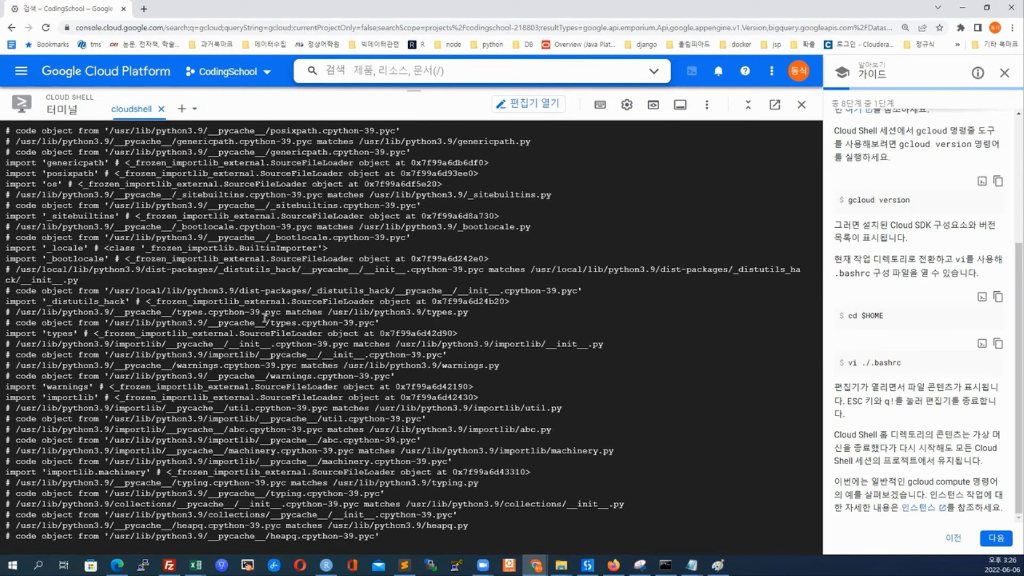
scroll(264, 318, down, 15)
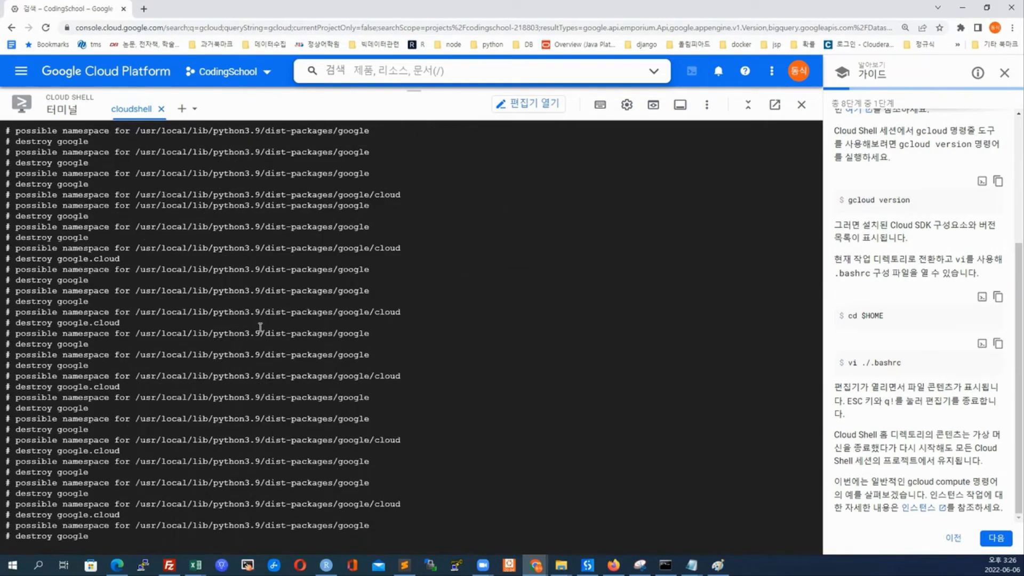
scroll(258, 327, down, 6)
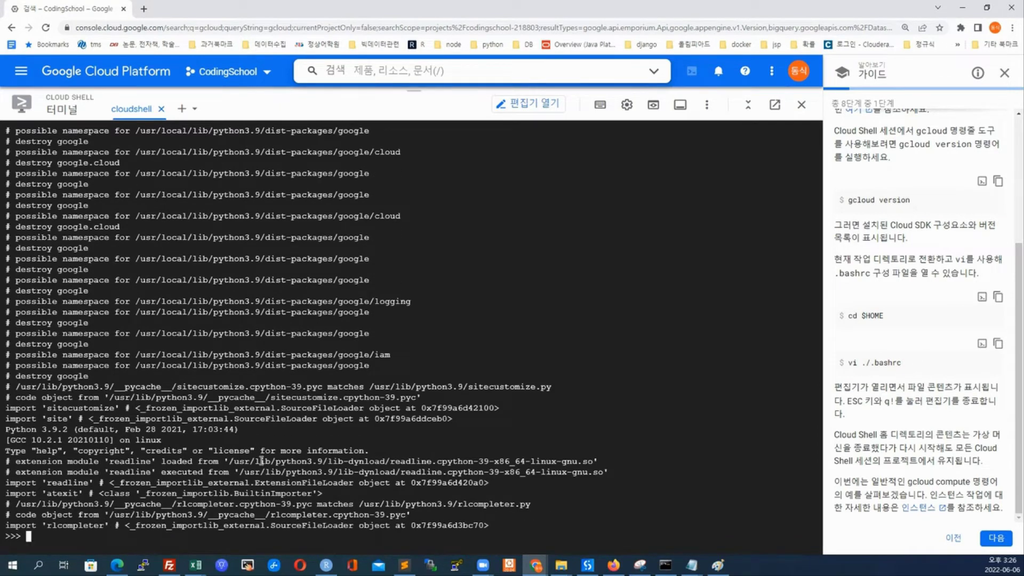
Leave the Python interpreter with "exit()" and clear the terminal
text(exit())
key(Return)
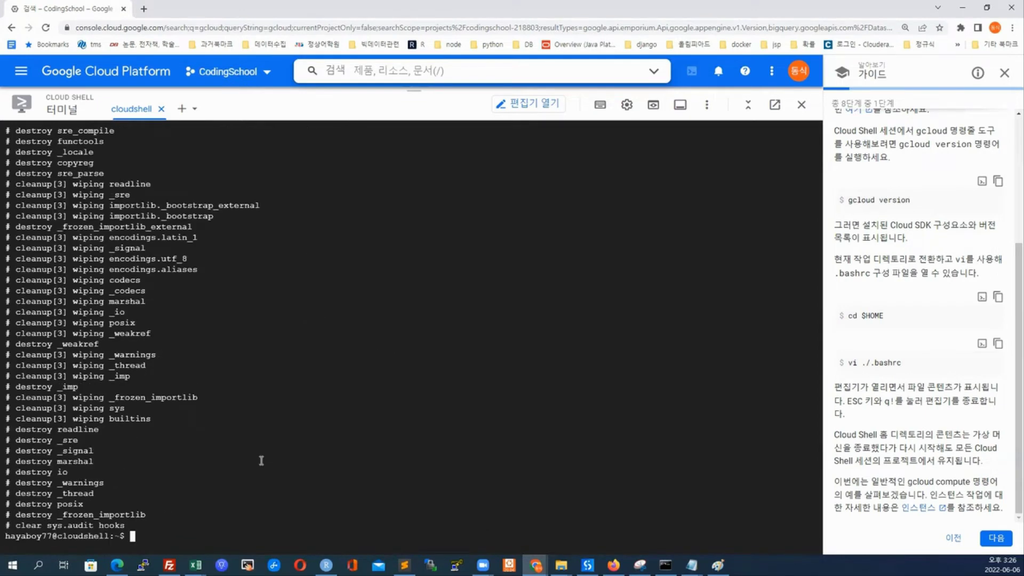
text(clear)
key(Return)
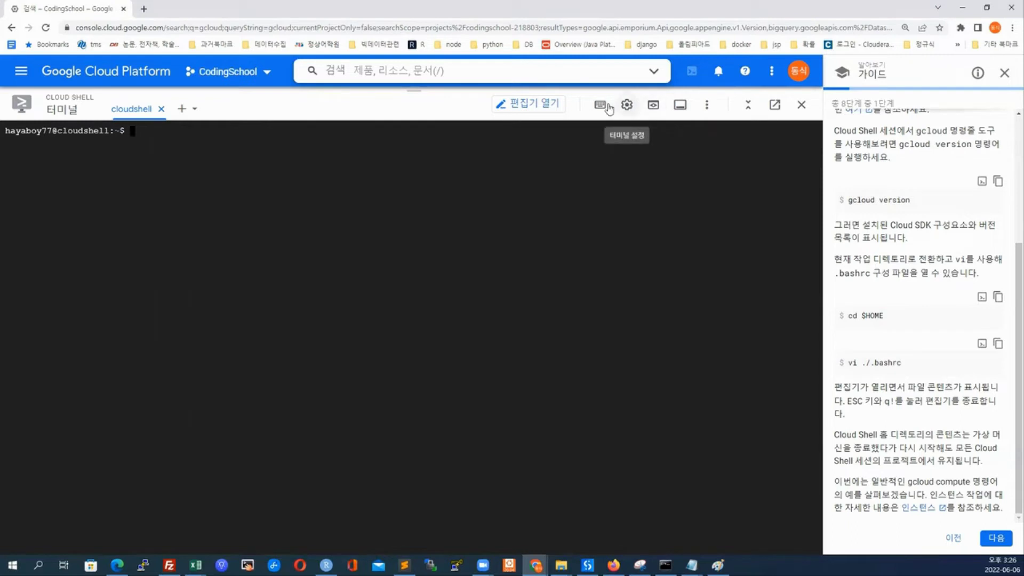
Enlarge the Cloud Shell terminal's text size in its preferences and return focus to the prompt
click(625, 105)
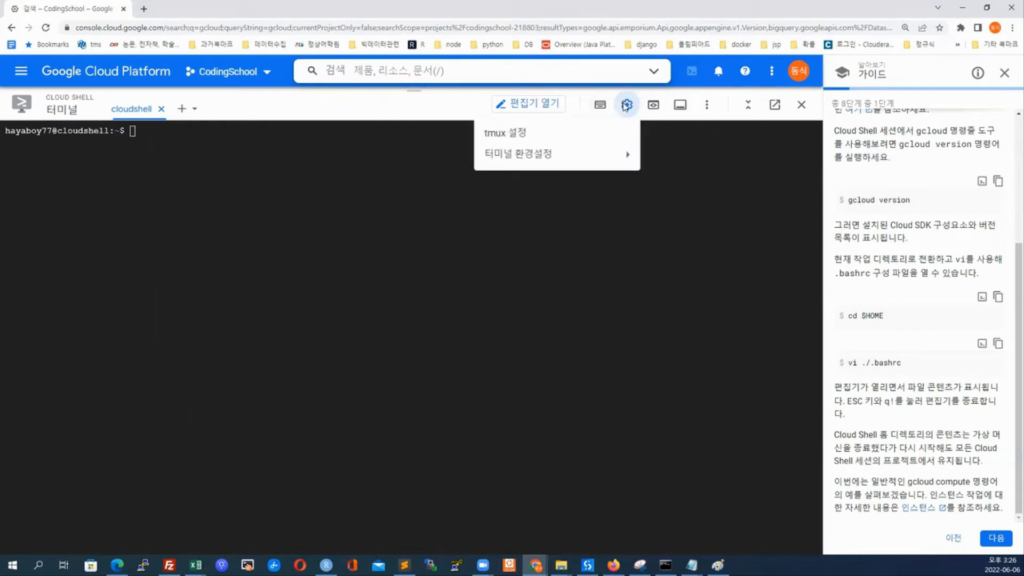
mouse_move(610, 155)
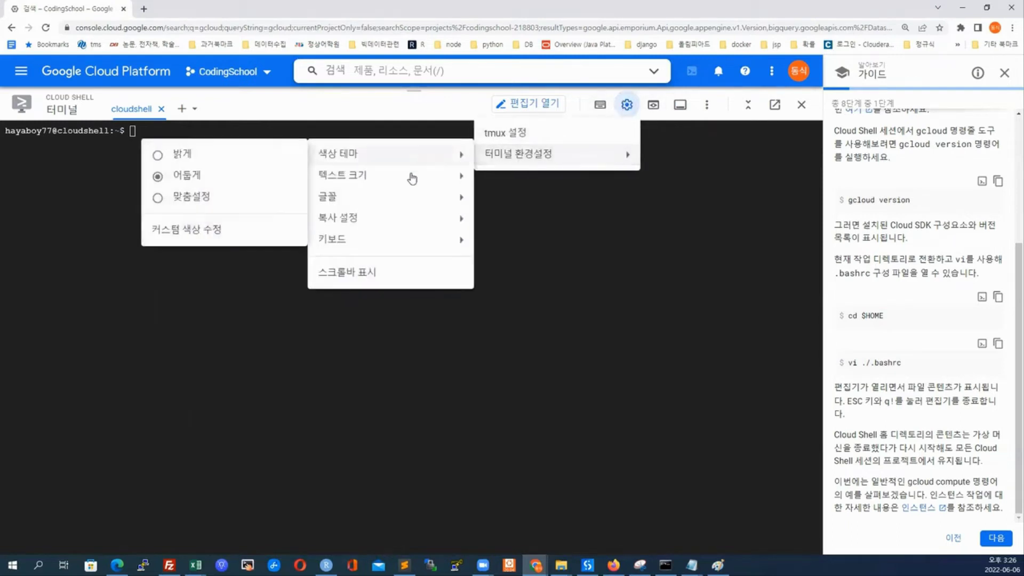
mouse_move(324, 175)
click(158, 201)
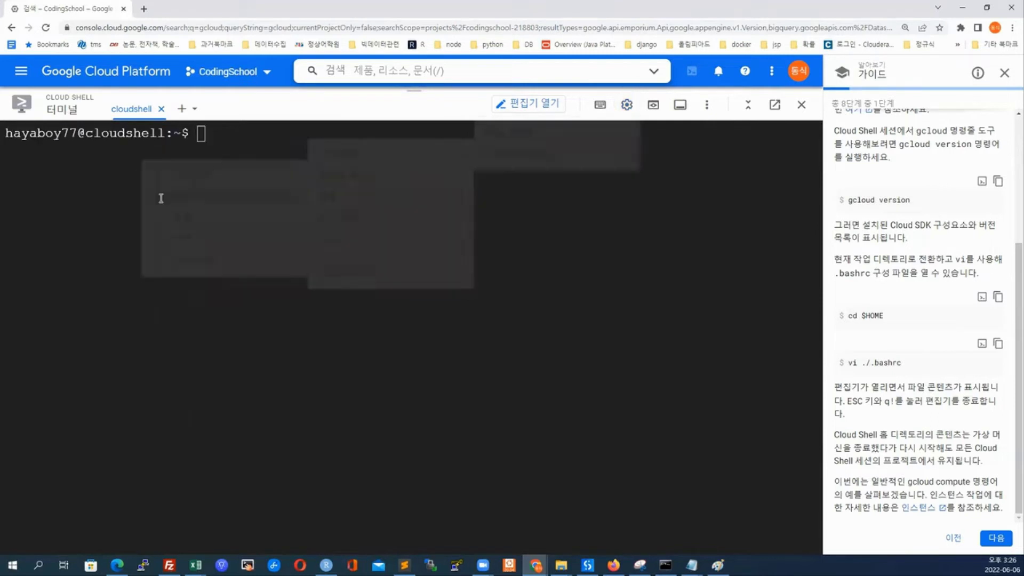
click(469, 140)
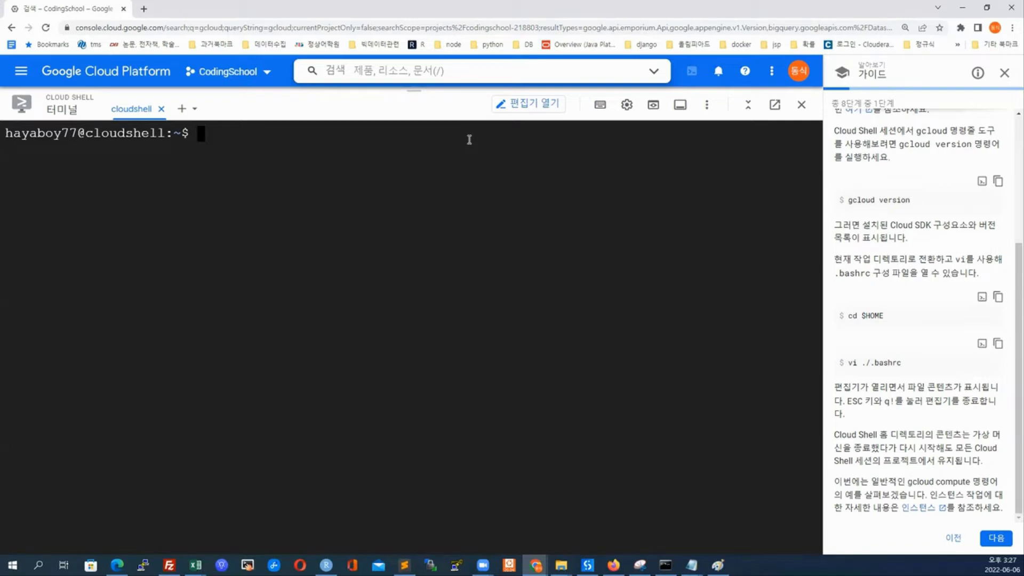
List all home directory contents, including hidden files, with "ls -al" and locate .bashrc
text(ls -al)
key(Return)
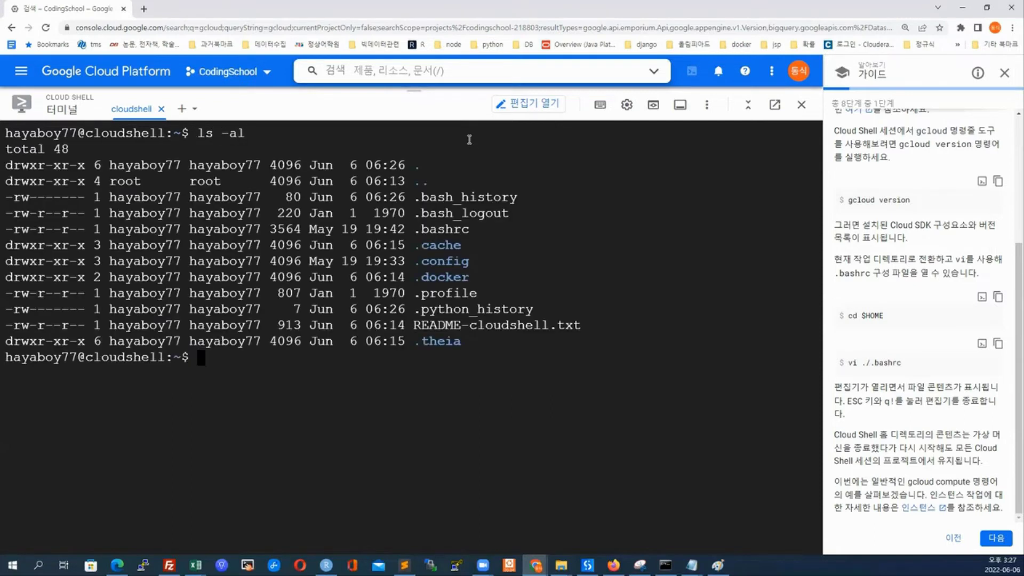
double_click(442, 228)
click(361, 359)
Open the .bashrc file in the nano editor
text(nano )
text(.bash)
text(e)
key(BackSpace)
text(rc)
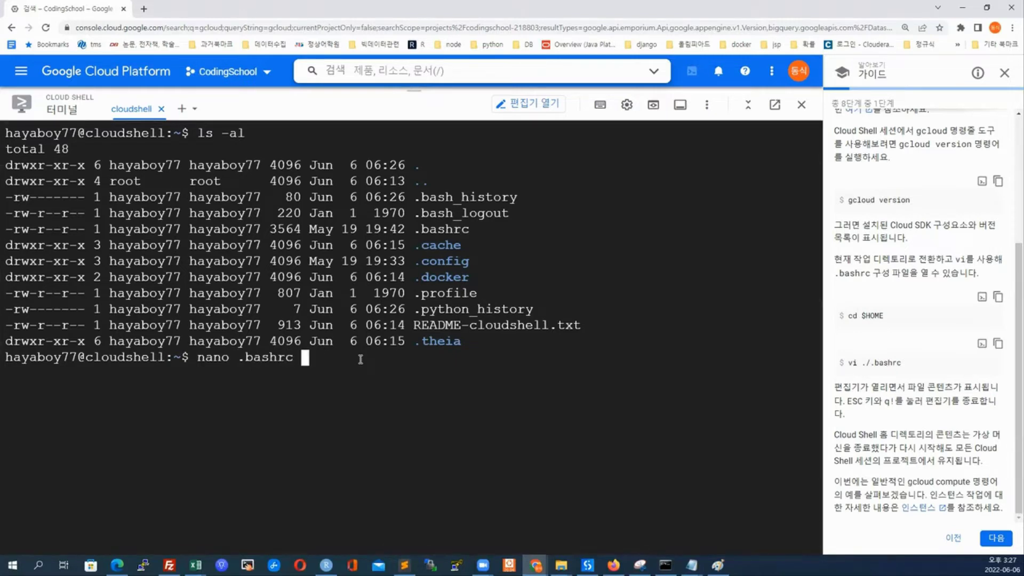
key(Return)
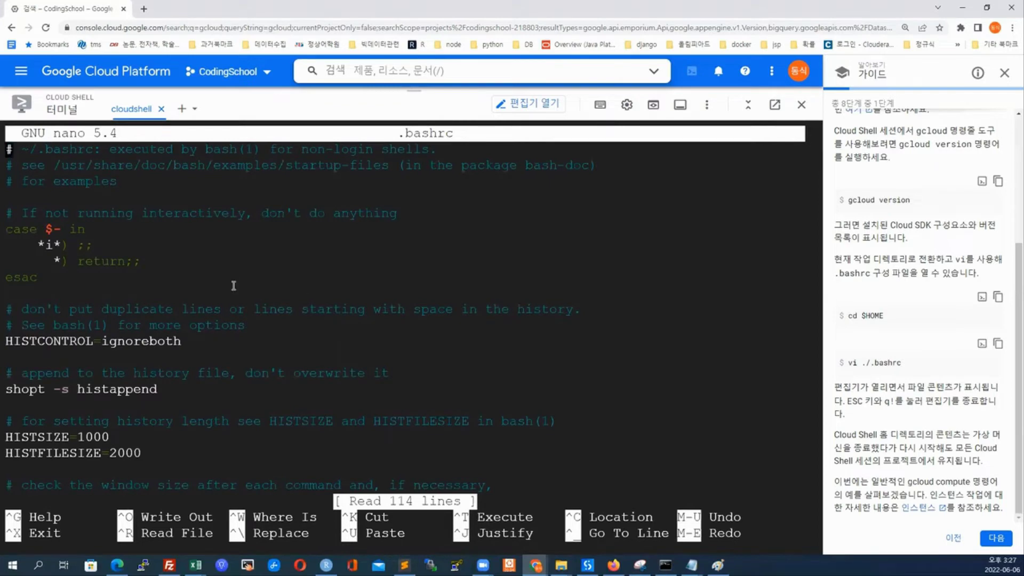
Read through the .bashrc configuration down to its last line and exit nano
key(Down)
key(Down)
key(Down)
key(Down)
key(Down)
key(Down)
key(Down)
key(Down)
key(Down)
key(Down)
key(Down)
key(Down)
key(Down)
key(Down)
key(Down)
key(Down)
key(Down)
key(Down)
key(Down)
key(Down)
key(Down)
key(Down)
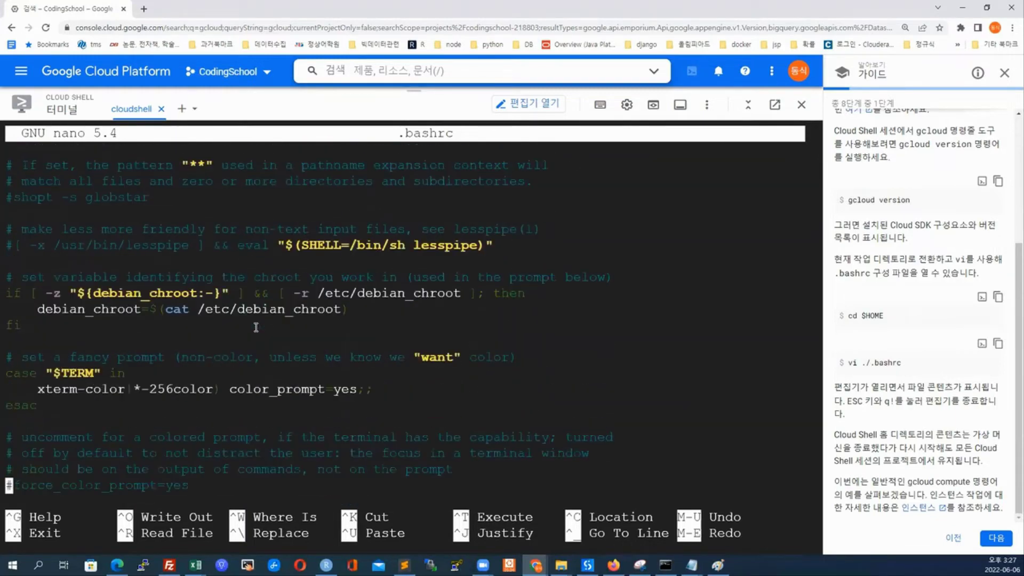
key(Down)
key(Down)
key(Down)
key(Down)
key(Down)
key(Down)
key(Down)
key(Down)
key(Down)
key(Down)
key(Down)
key(Down)
key(Down)
key(Down)
key(Down)
key(Down)
key(Down)
key(Down)
key(Down)
key(Down)
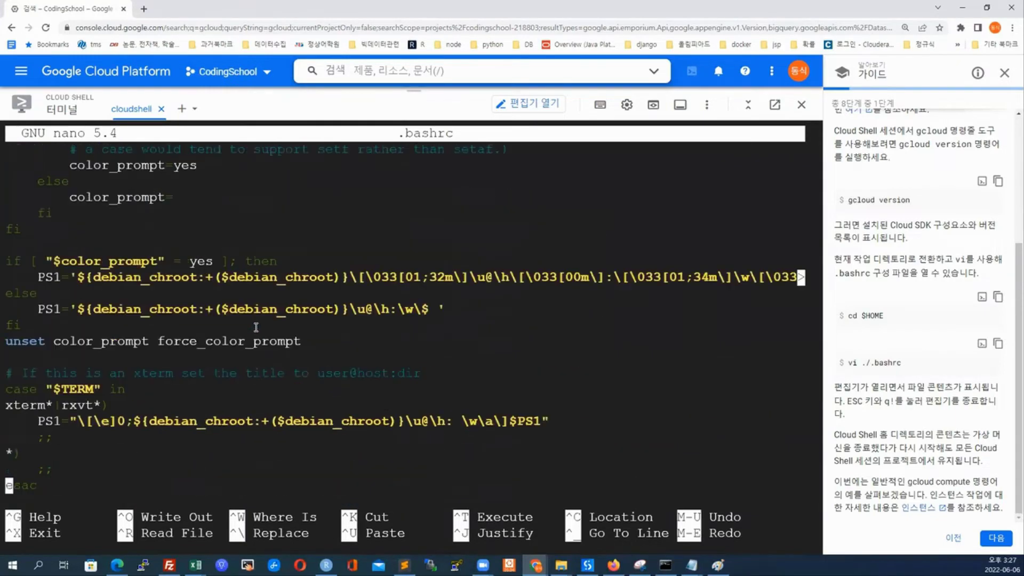
key(Down)
key(Down)
key(Down)
key(Down)
key(Down)
key(Down)
key(Down)
key(Down)
key(Down)
key(Down)
key(Down)
key(Down)
key(Down)
key(Down)
key(Down)
key(Down)
key(Down)
key(Down)
key(Down)
key(Down)
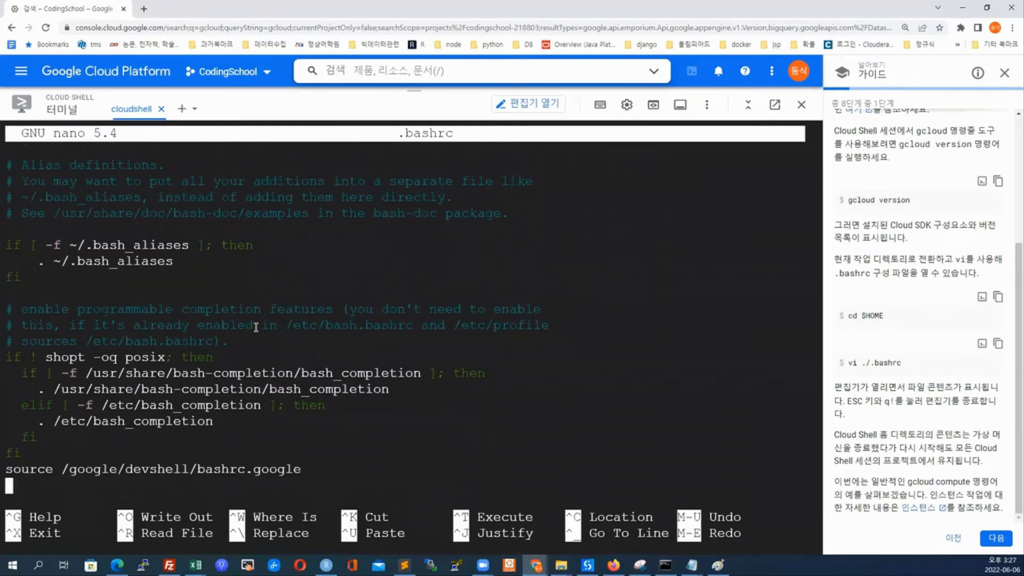
key(ctrl+x)
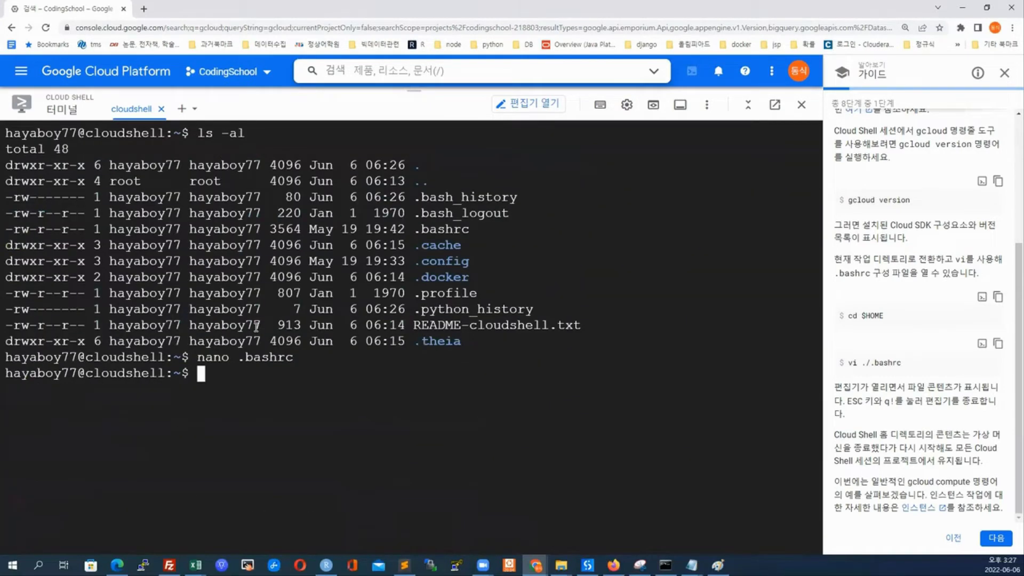
Open the .profile file in the nano editor
key(Up)
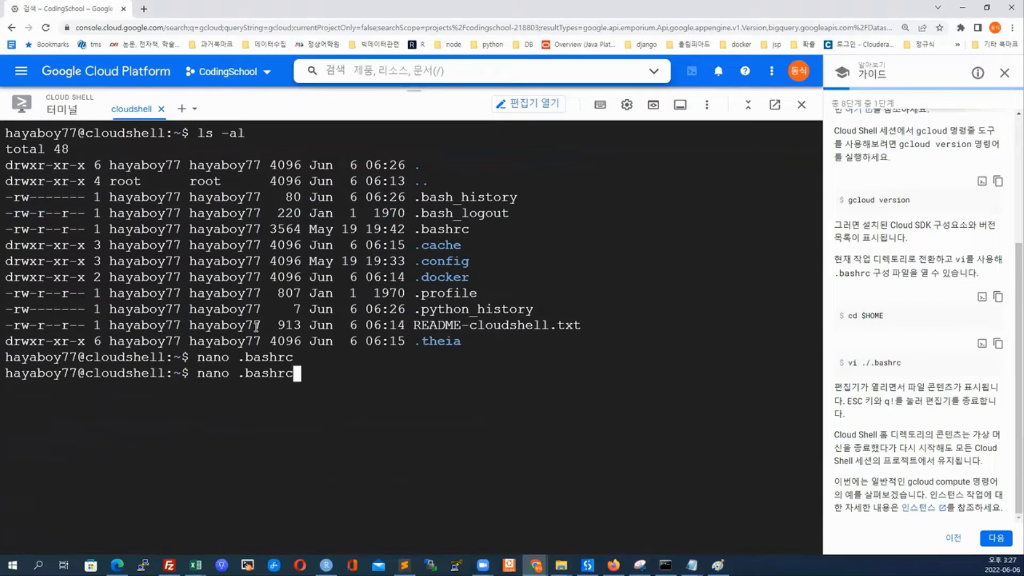
key(BackSpace)
key(BackSpace)
key(BackSpace)
key(BackSpace)
key(BackSpace)
key(BackSpace)
text(profile)
key(Return)
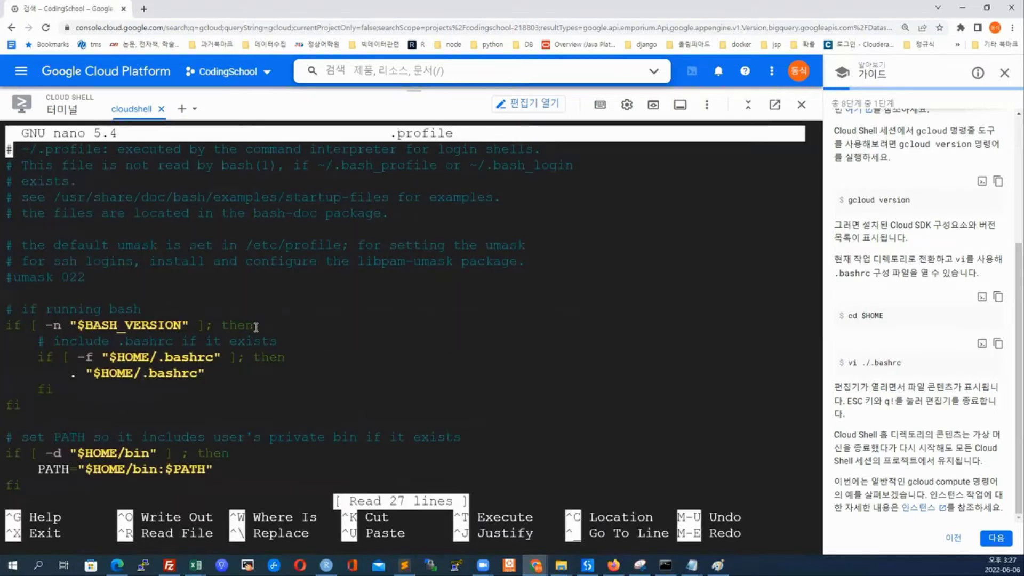
Read through the .profile file to its end, including its PATH settings, and exit nano
key(Down)
key(Down)
key(Down)
key(Down)
key(Down)
key(Down)
key(Down)
key(Down)
key(Down)
key(Down)
key(Down)
key(Down)
key(Down)
key(Down)
key(Down)
key(Down)
key(Down)
key(Down)
key(Down)
key(Down)
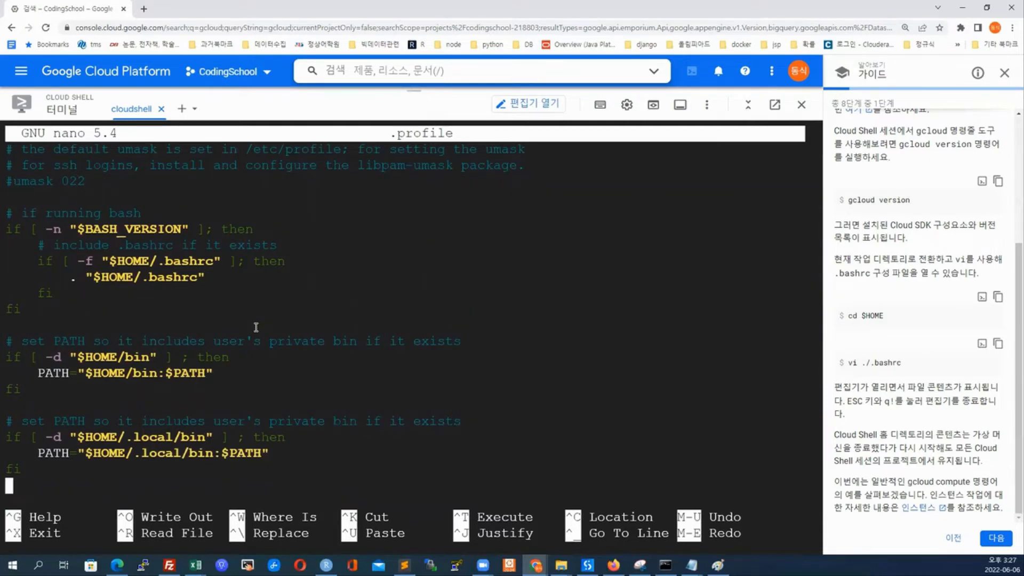
key(ctrl+x)
Try to switch to the root user with "su root" and submit the password prompt
text(cd)
key(BackSpace)
key(BackSpace)
text(su ro)
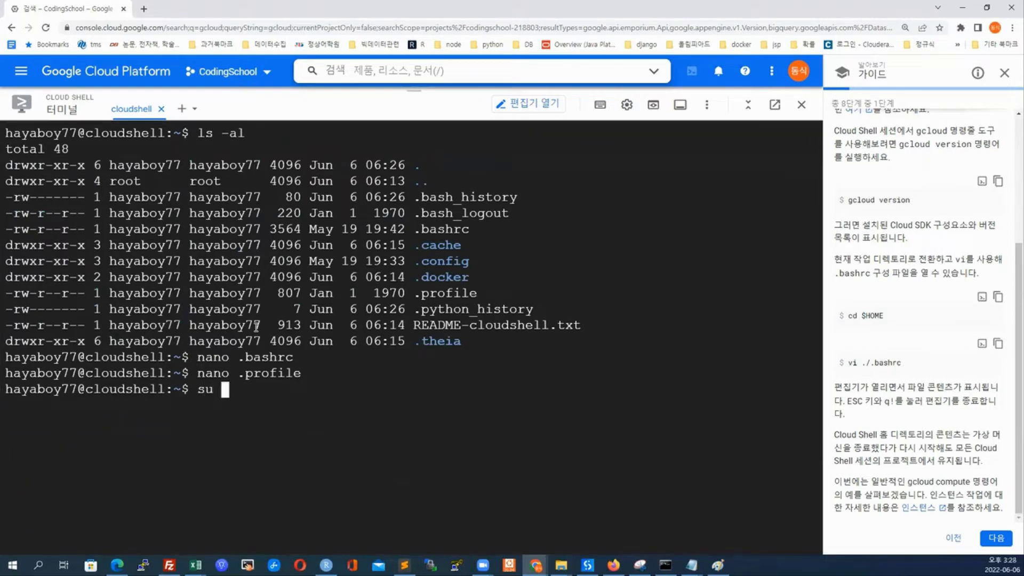
text(ot)
key(Return)
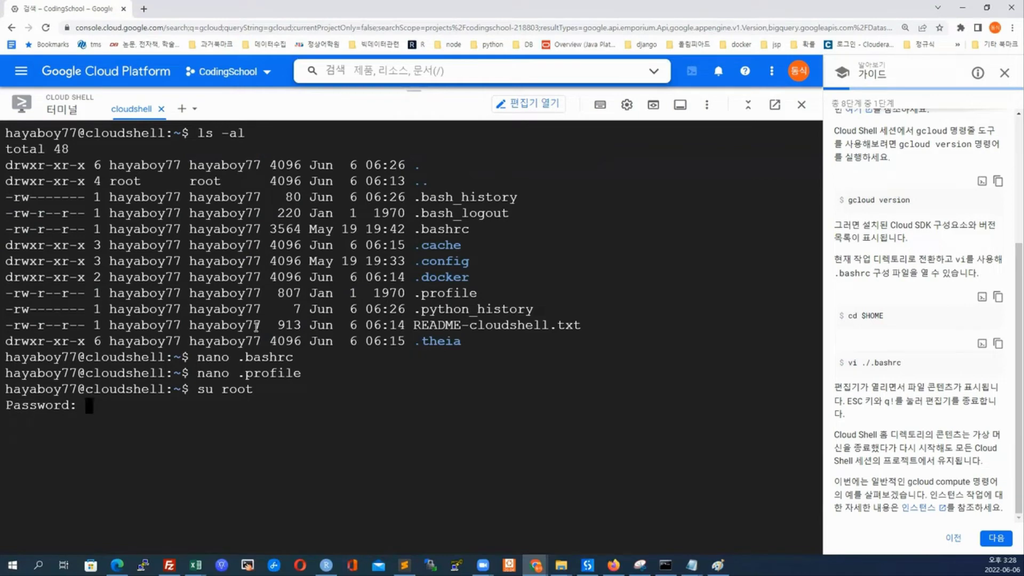
key(Return)
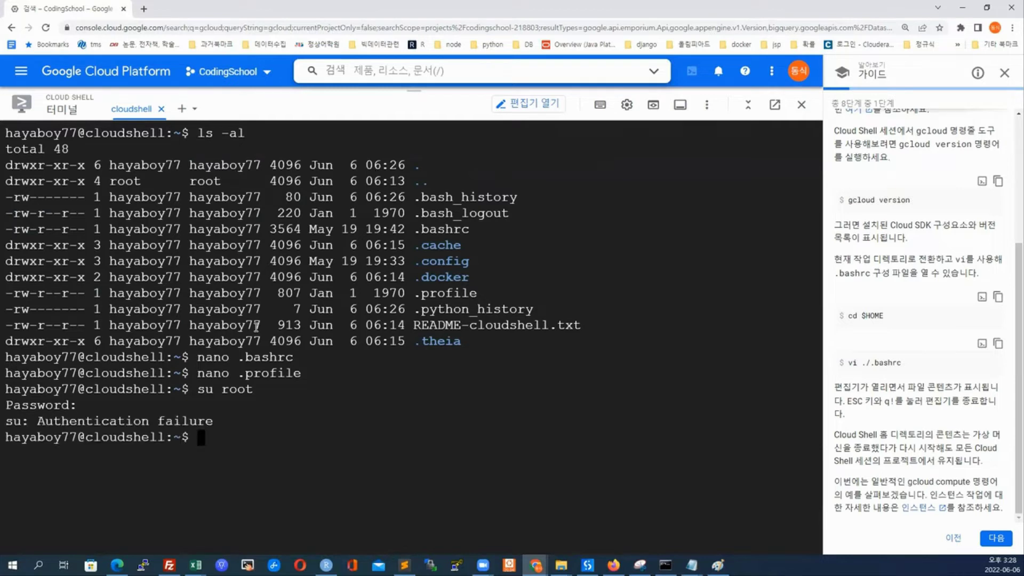
text(su root)
key(BackSpace)
key(BackSpace)
key(BackSpace)
key(BackSpace)
key(BackSpace)
key(BackSpace)
key(BackSpace)
Change to the root directory with "cd /" and list its contents with "ls"
text(cd /)
key(Return)
text(ls)
key(Return)
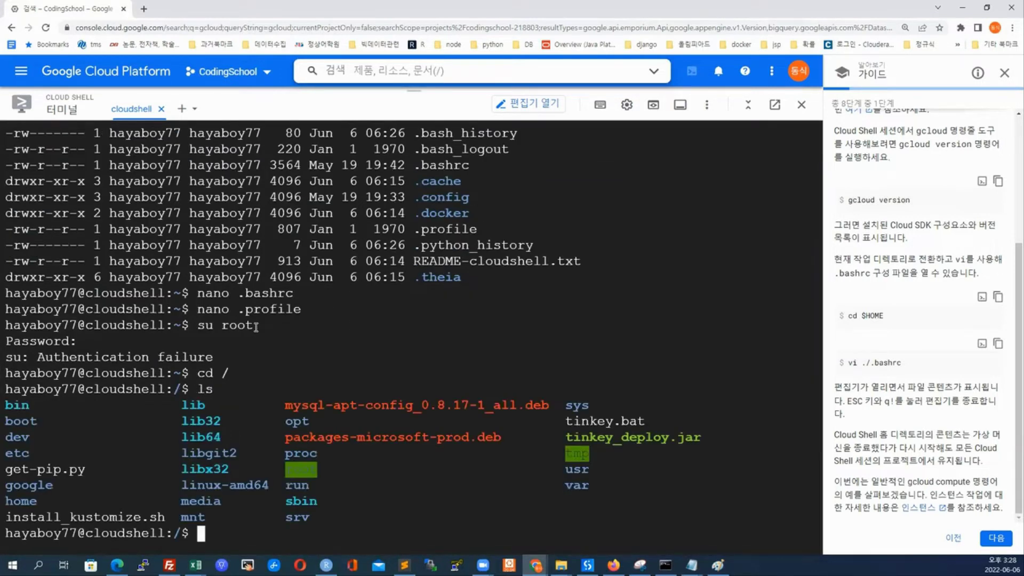
List the root directory in detail with "ls -al" and look over the owners and permissions of its entries
text(ls -al)
key(Return)
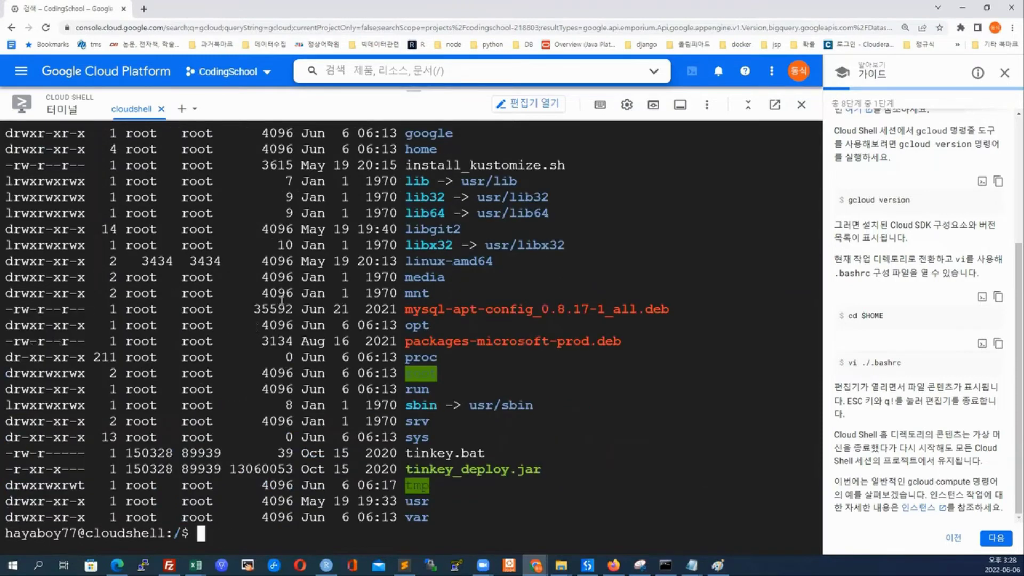
scroll(506, 336, up, 4)
scroll(472, 412, up, 6)
scroll(475, 401, down, 6)
text(cloud)
key(BackSpace)
key(BackSpace)
key(BackSpace)
key(BackSpace)
key(BackSpace)
Clear the terminal and print the current shell's path with "echo $SHELL"
text(clear)
key(Return)
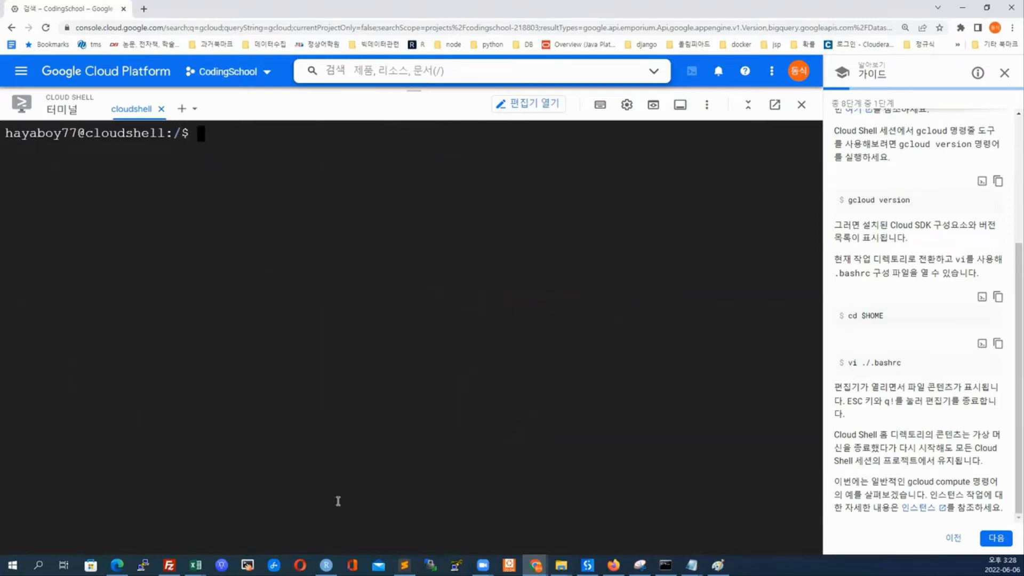
text(echo $SHELL)
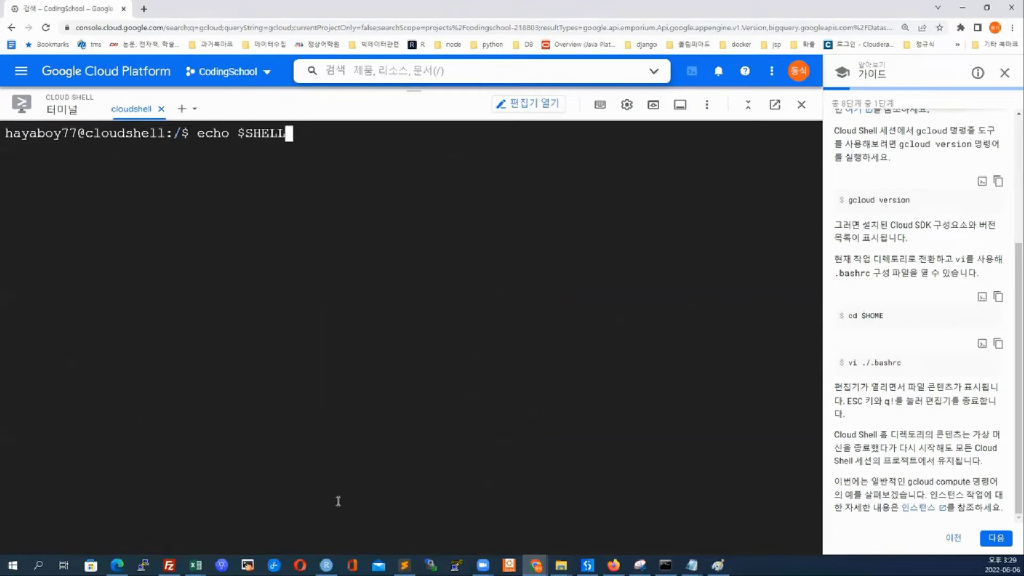
key(Return)
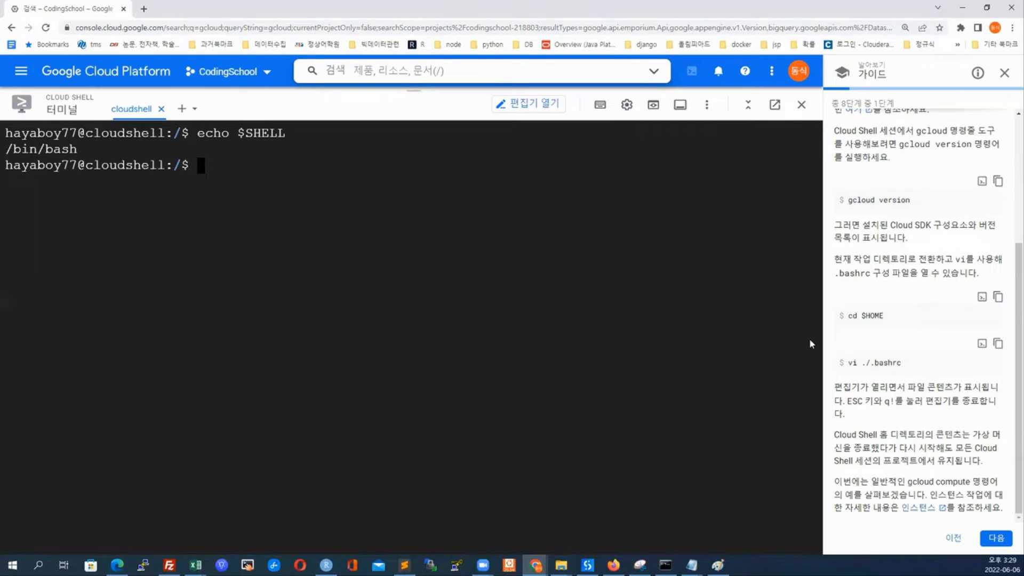
Return to the home directory with "cd $HOME" and try running "cat $HOME"
text(cd $HOME)
key(Return)
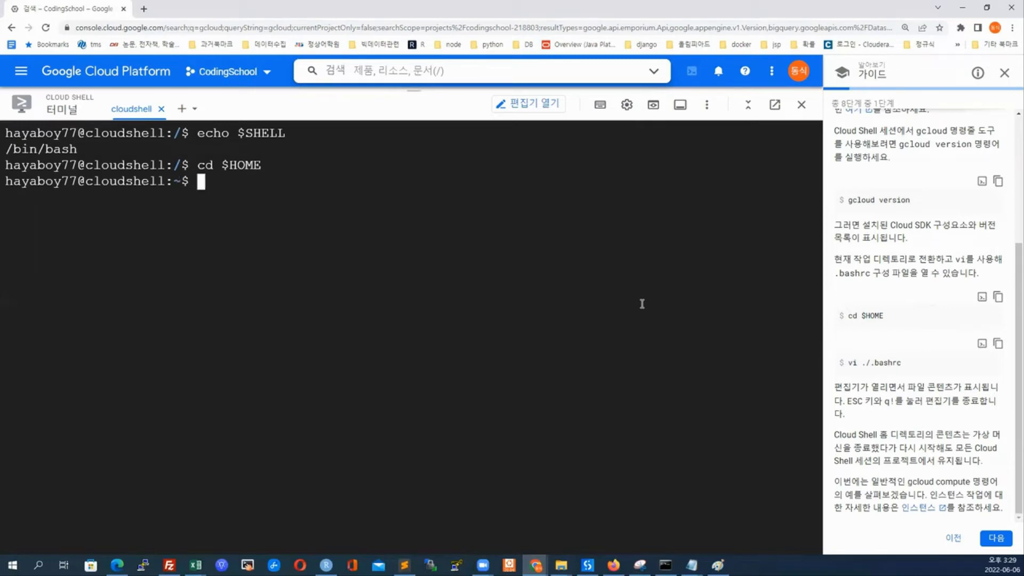
key(Up)
key(Right)
key(Delete)
text(at)
key(End)
key(Return)
Try running "cat $PATH" by editing the previous command, and look over the directory paths in its output
key(Up)
key(Home)
key(Delete)
key(Delete)
key(Delete)
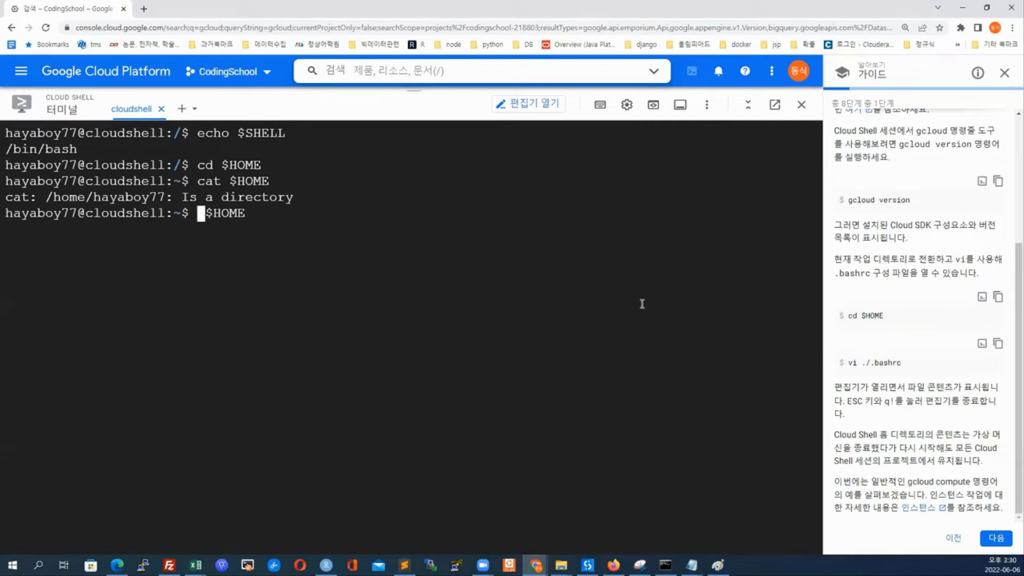
text(cat)
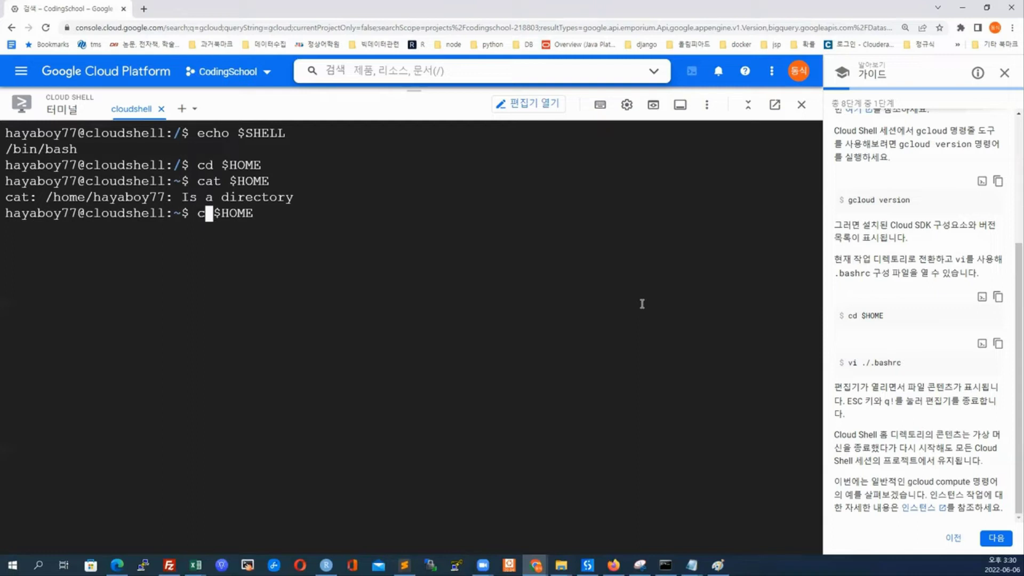
key(Right)
key(Right)
key(Right)
key(Right)
key(Right)
key(Right)
key(BackSpace)
key(BackSpace)
key(BackSpace)
key(BackSpace)
text(PATH)
key(Return)
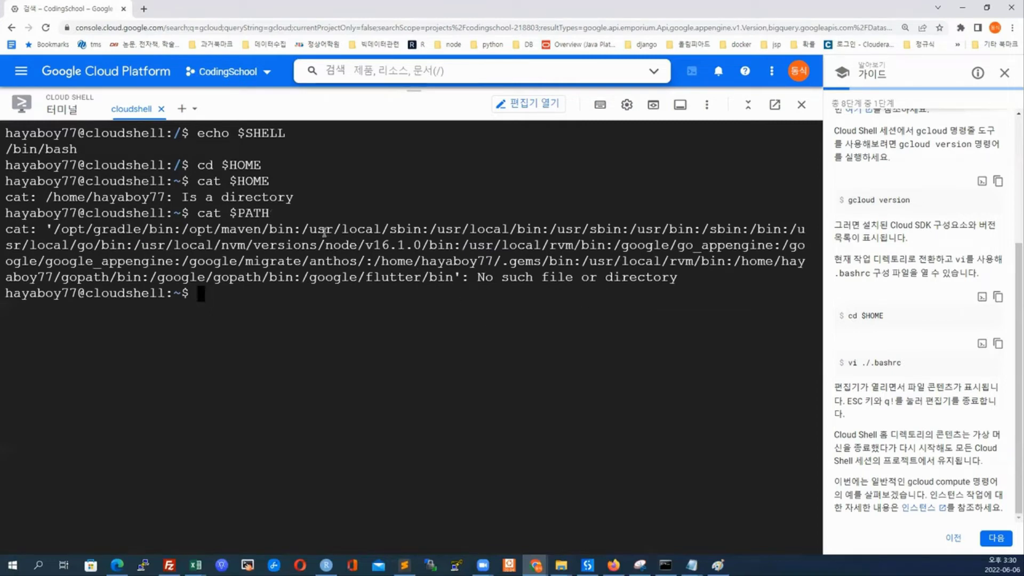
drag(302, 229, 449, 288)
click(317, 293)
Change to the root directory and into etc, list its contents with "ls", and look over the entries
text(cd etc)
key(Return)
text(cd /)
key(Return)
text(cd etc)
key(Return)
text(ls)
key(Return)
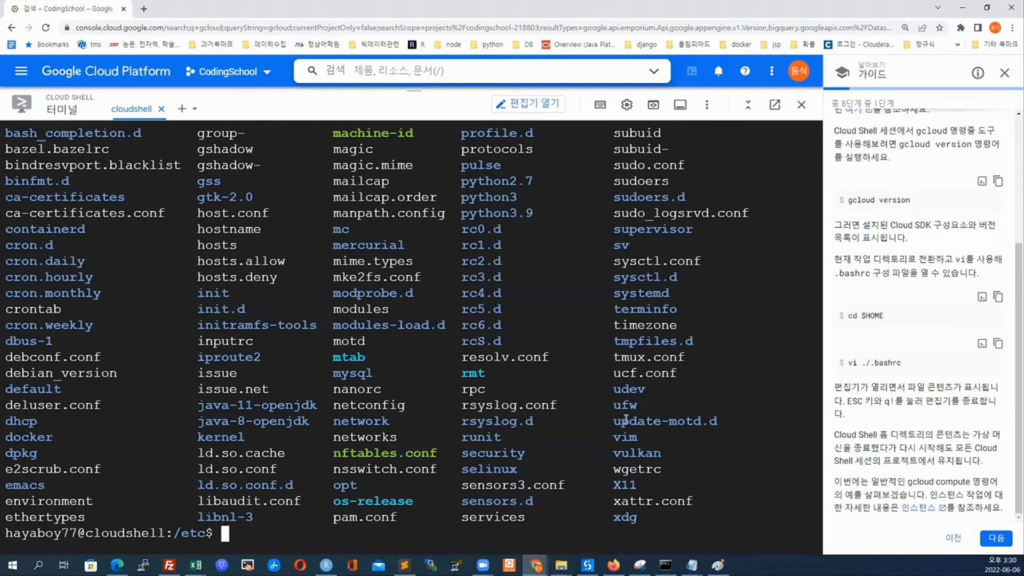
scroll(626, 417, up, 4)
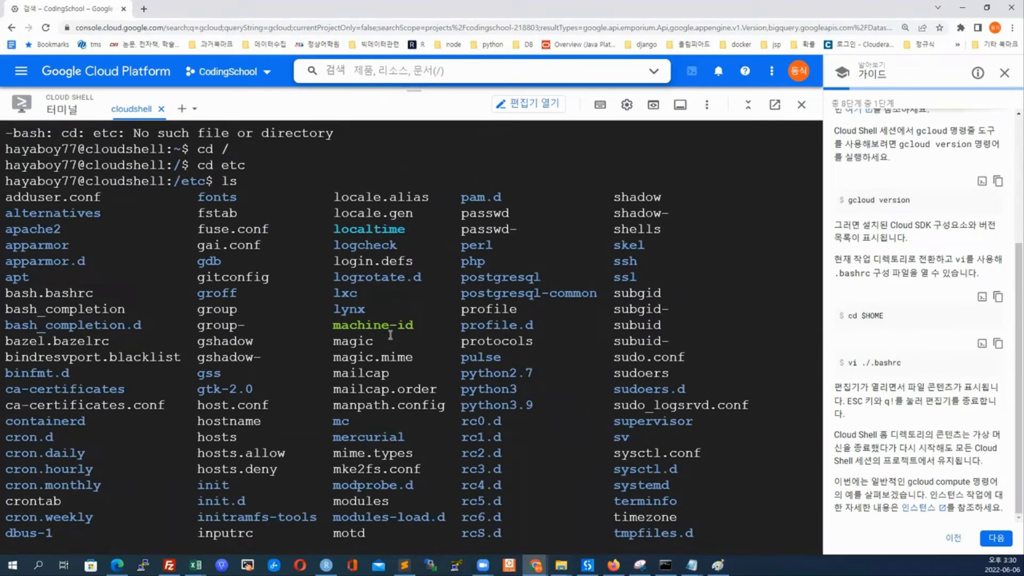
double_click(497, 389)
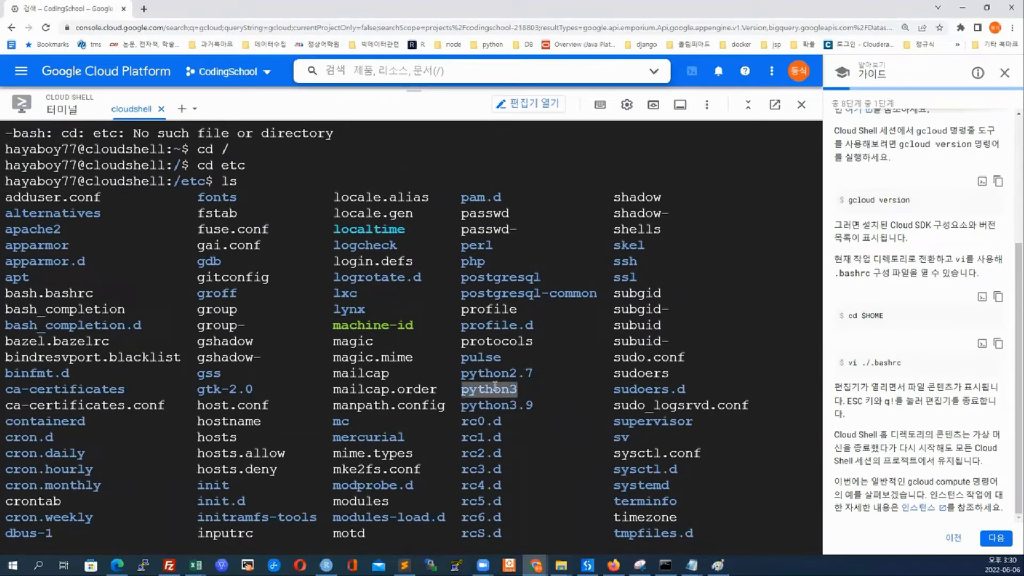
scroll(517, 366, down, 4)
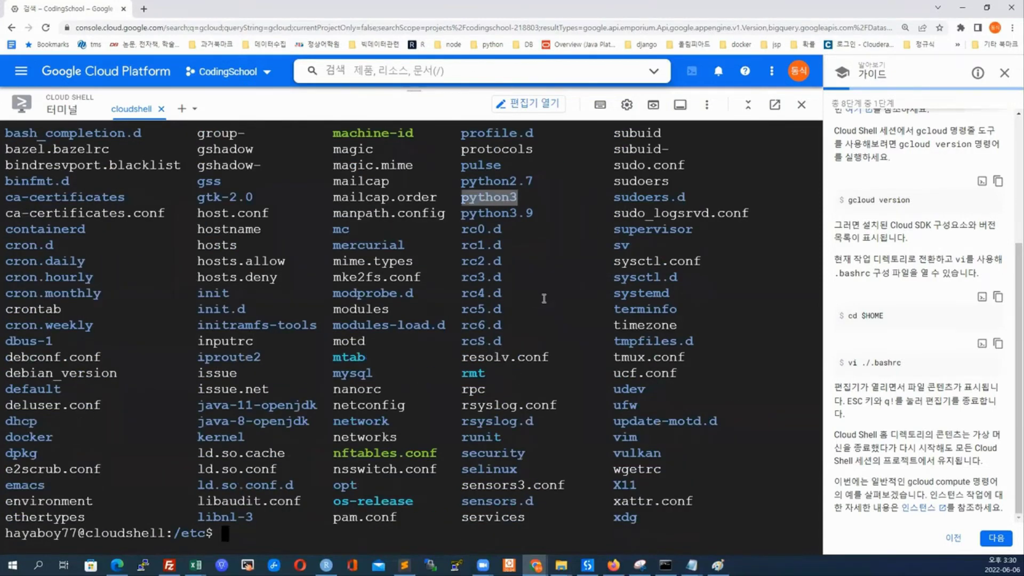
double_click(637, 261)
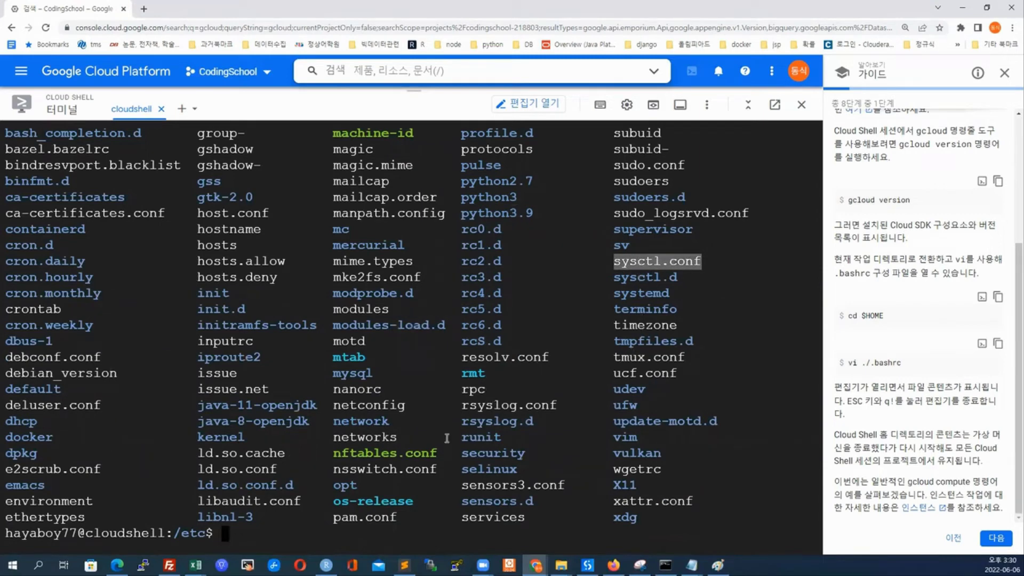
double_click(377, 500)
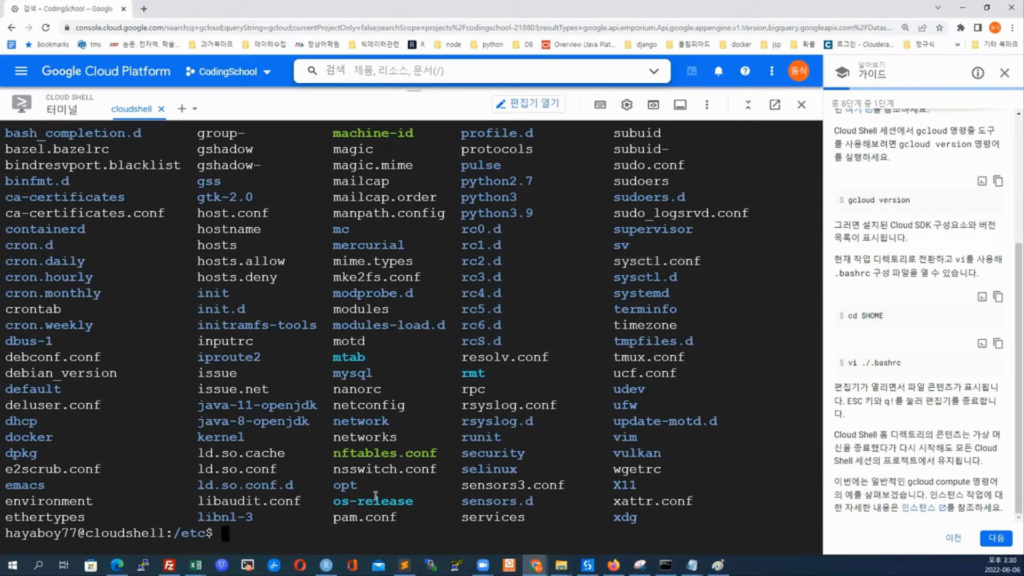
Print the operating system information in the etc directory with "cat os-release"
text(ca)
key(BackSpace)
key(BackSpace)
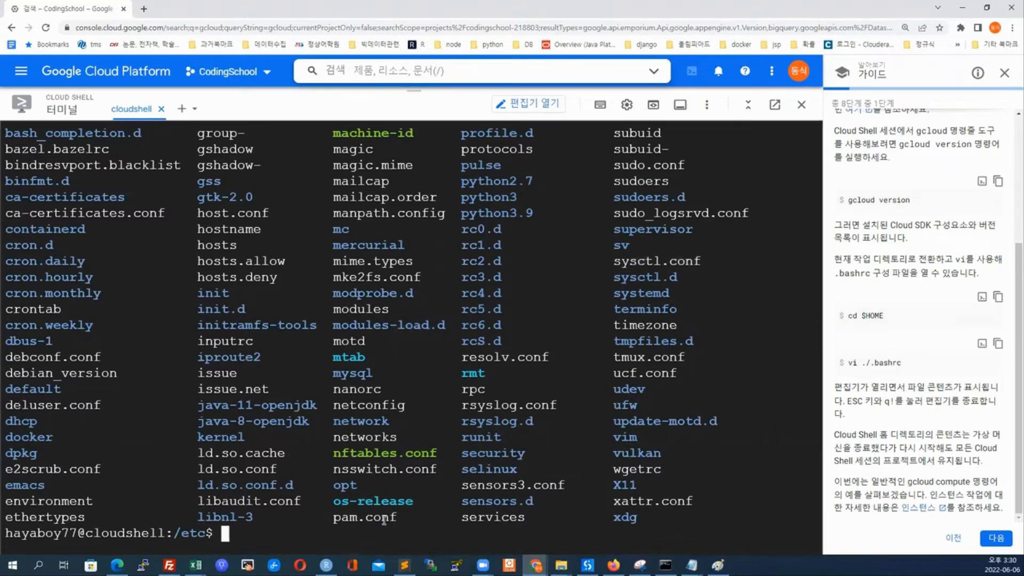
text(cd os)
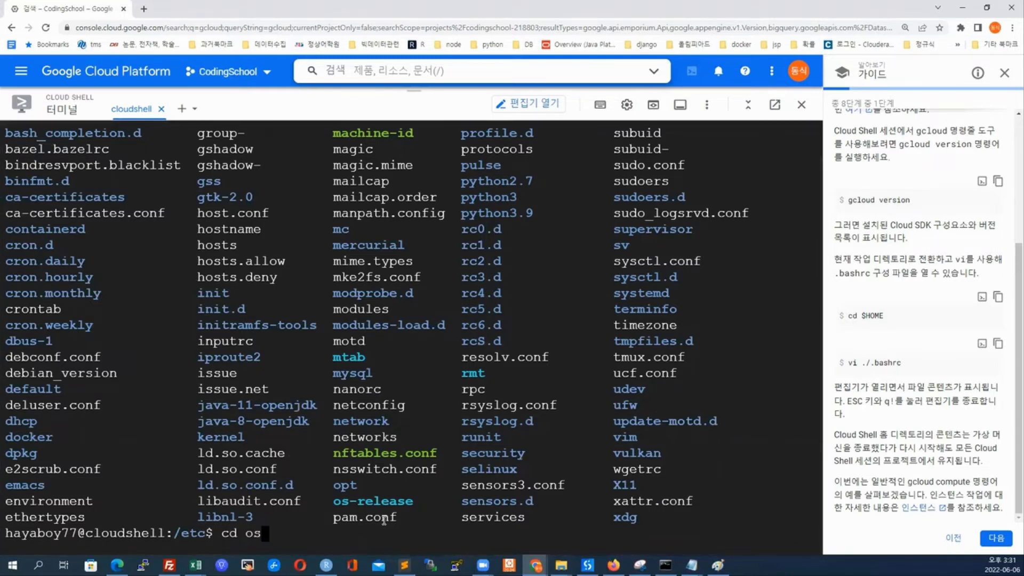
text(-r)
key(BackSpace)
key(BackSpace)
key(Home)
text(cat)
key(Delete)
key(Delete)
key(Delete)
key(End)
text(-releas)
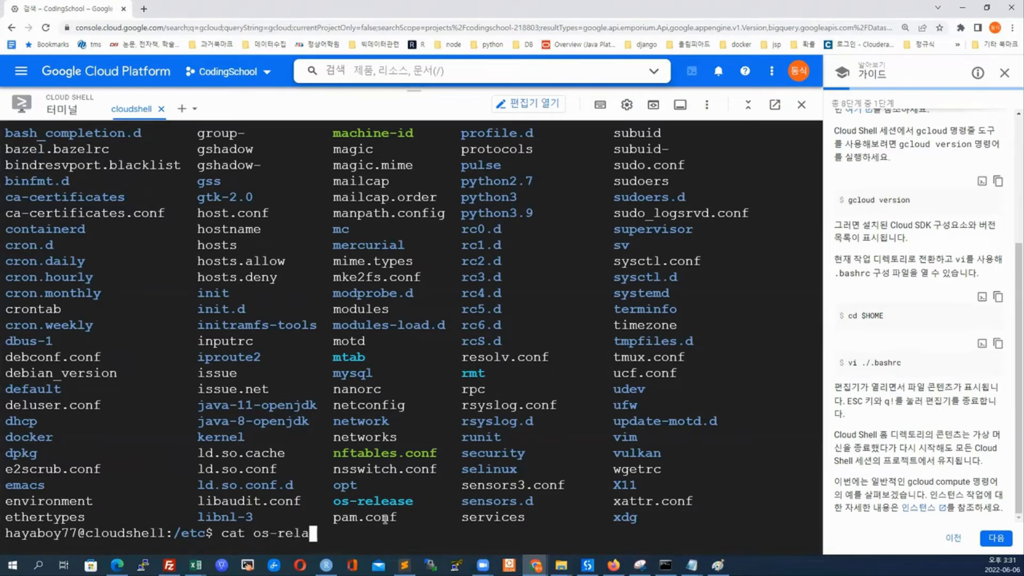
text(e)
key(Return)
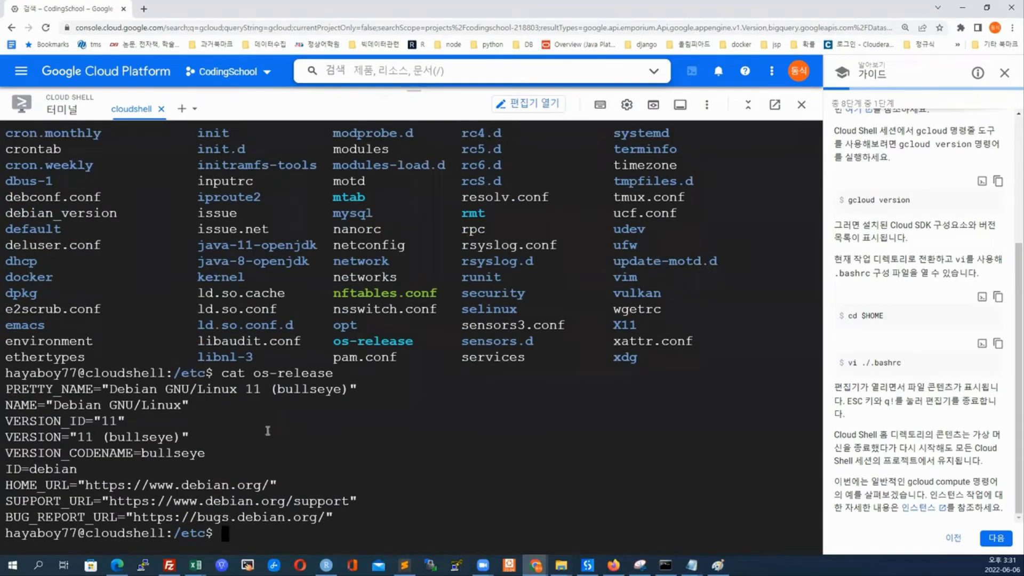
click(163, 388)
Return to the root directory with "cd /", open "./.bashrc" in nano as the guide suggests, and exit the editor
double_click(599, 15)
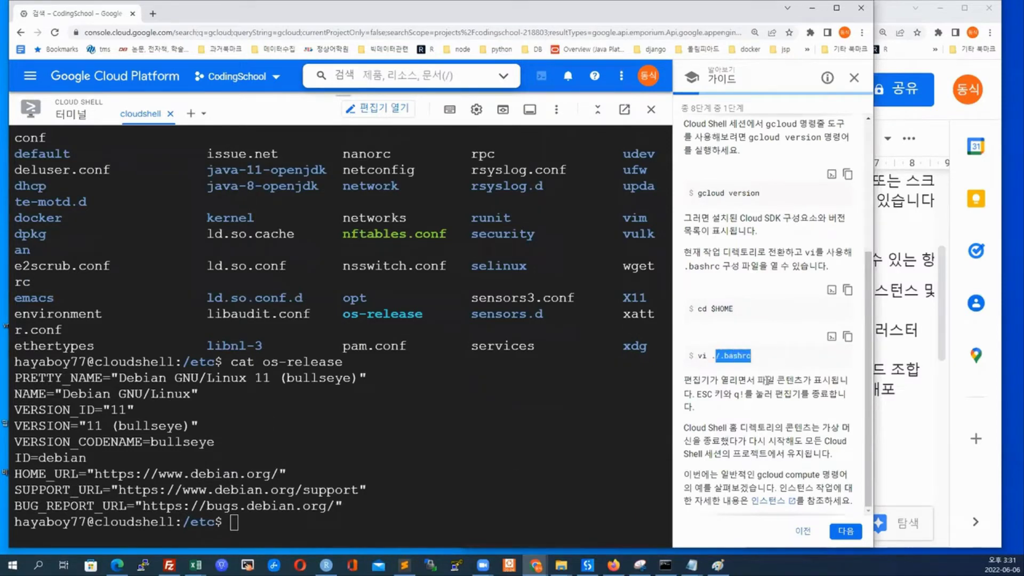
drag(766, 380, 784, 408)
click(784, 422)
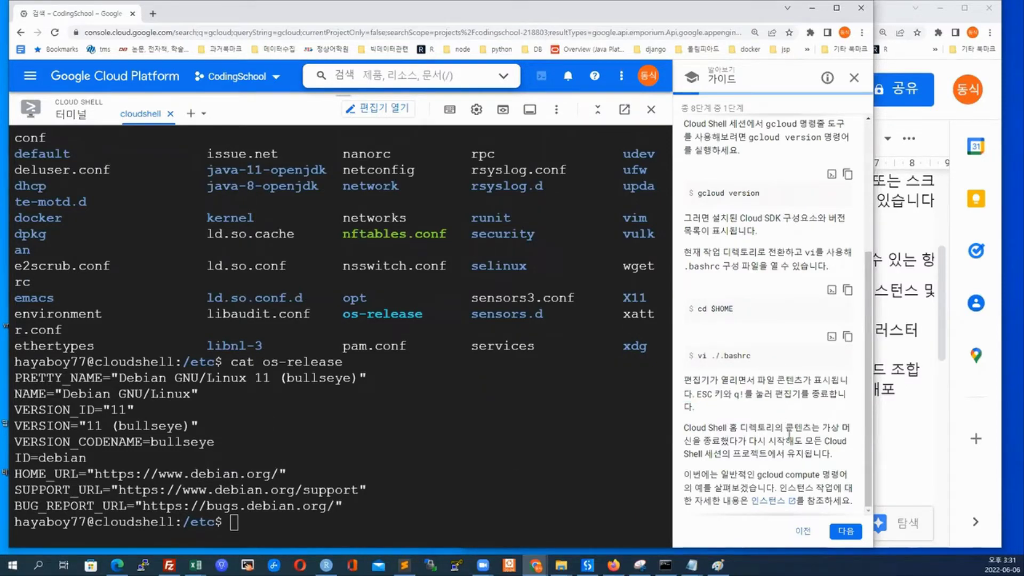
drag(719, 356, 751, 356)
click(415, 537)
text(cd /)
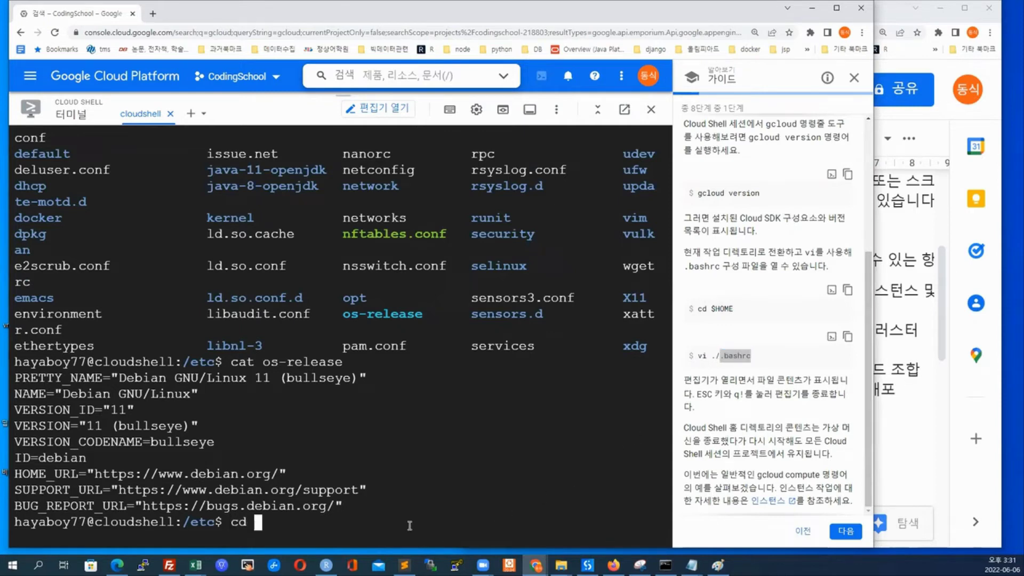
key(Return)
text(n)
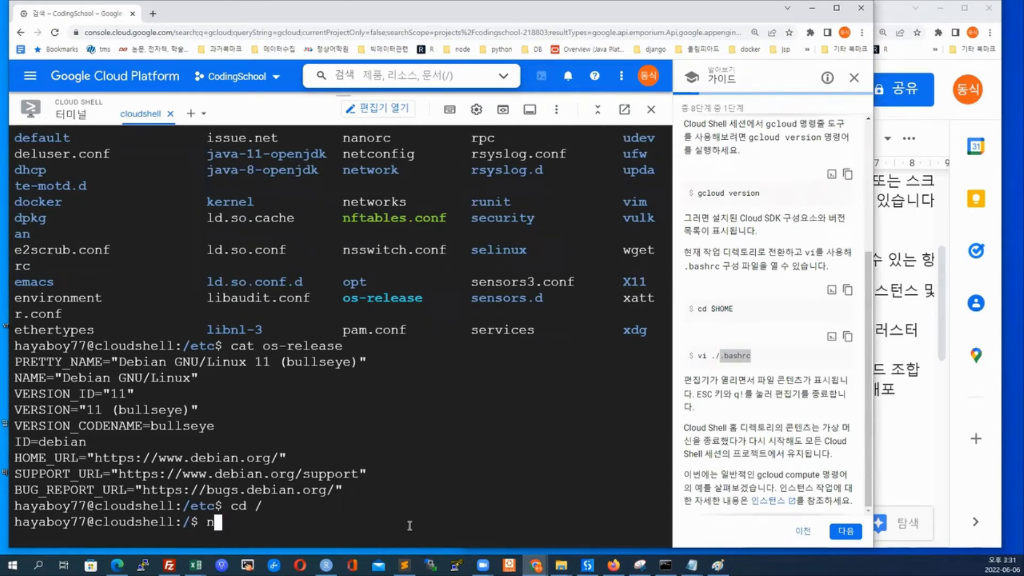
text(ano ./.bashrc)
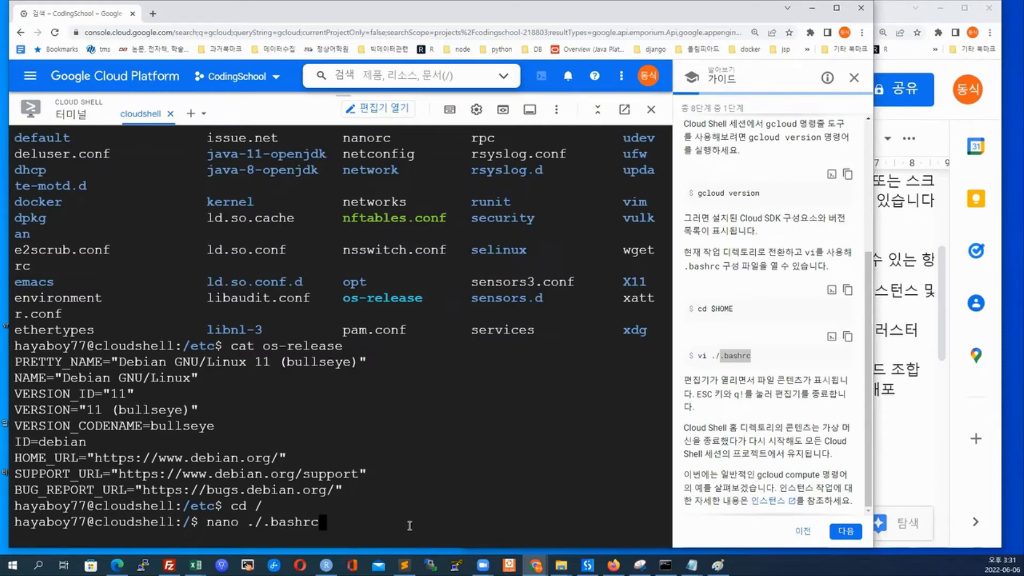
key(Return)
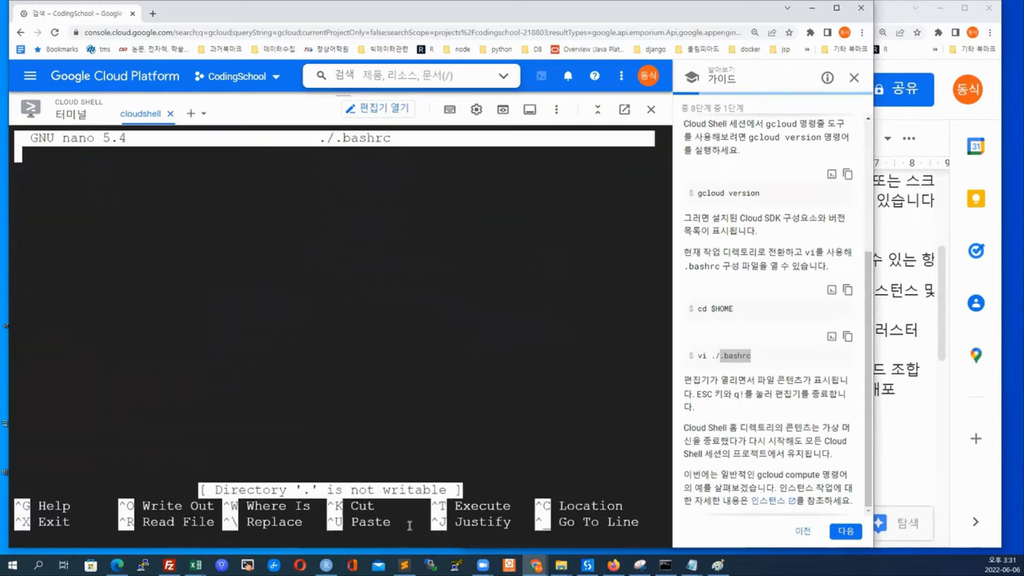
key(ctrl+x)
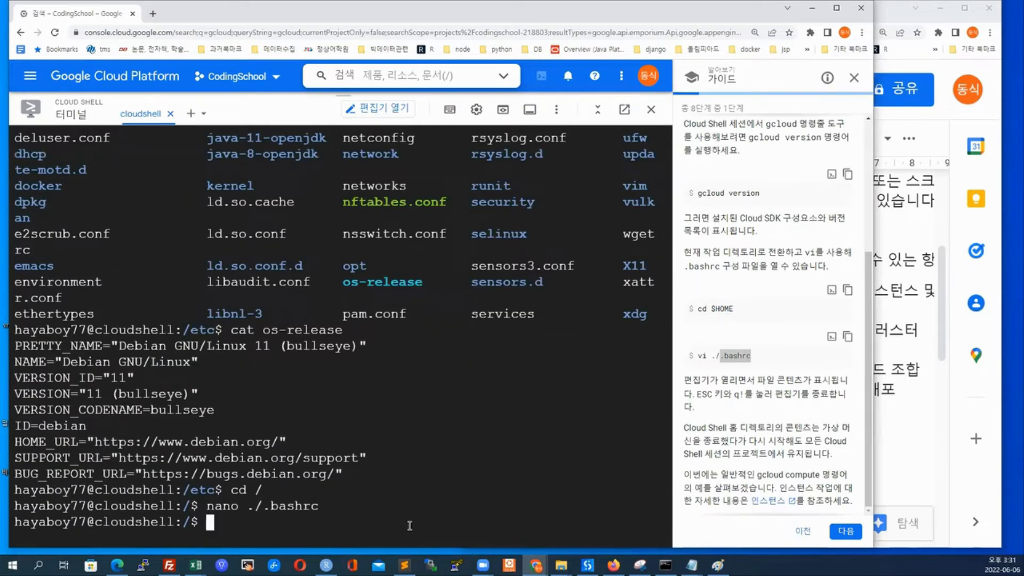
Print the working directory with "pwd", list it in detail with "ls -al", and examine the etc and home entries
text(pwd)
key(Return)
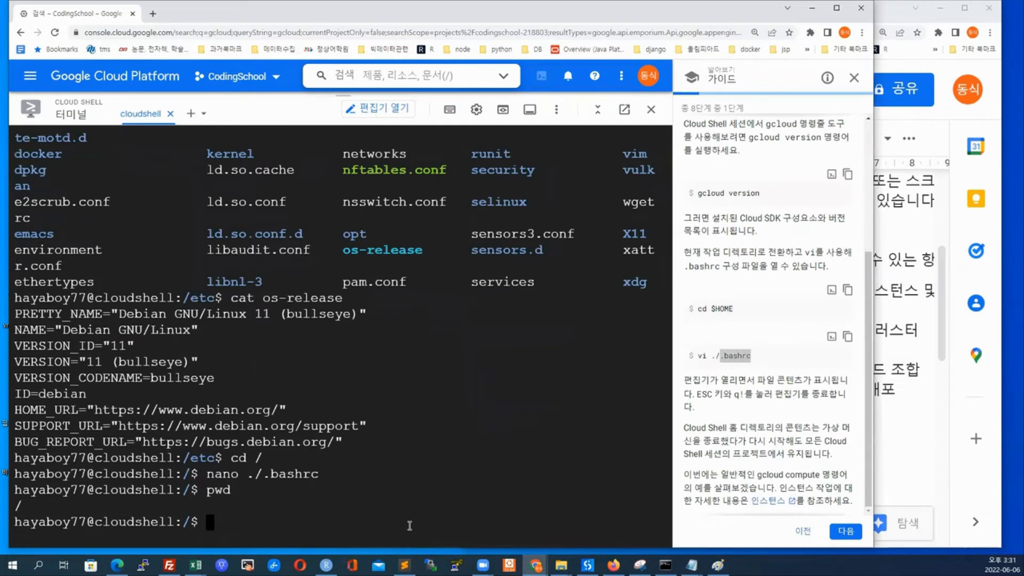
text(ls -al)
key(Return)
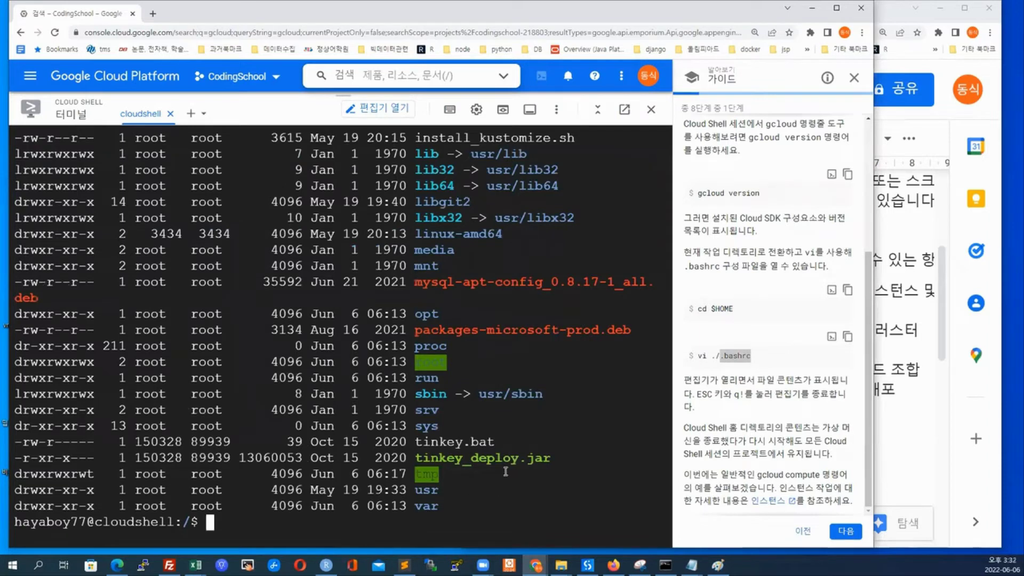
scroll(477, 469, up, 6)
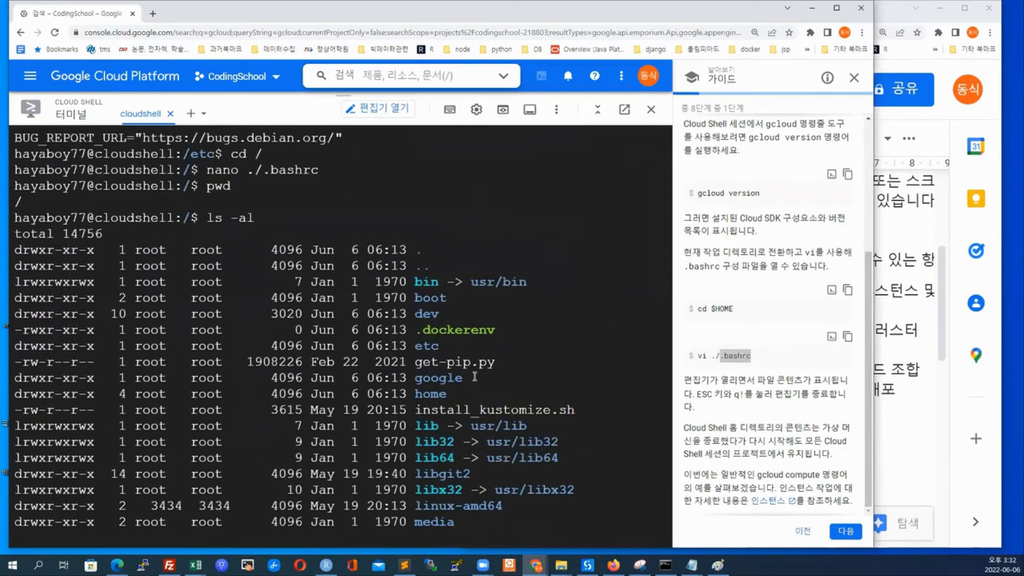
double_click(431, 345)
double_click(431, 394)
click(316, 215)
Page through the guide up to the page on using SSH-based programs directly, and go back to the instance creation page
click(845, 531)
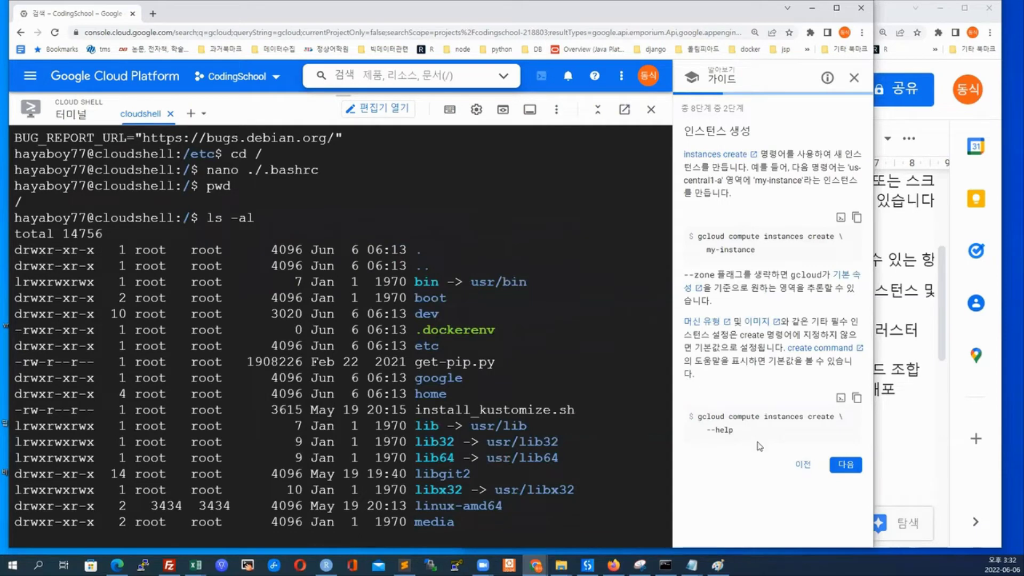
click(844, 465)
scroll(816, 440, down, 4)
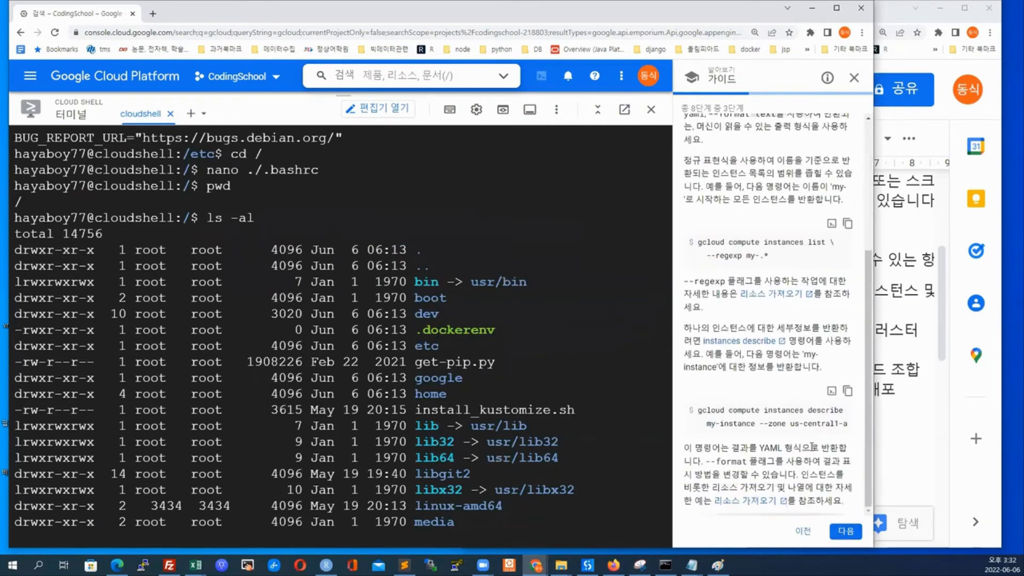
click(843, 530)
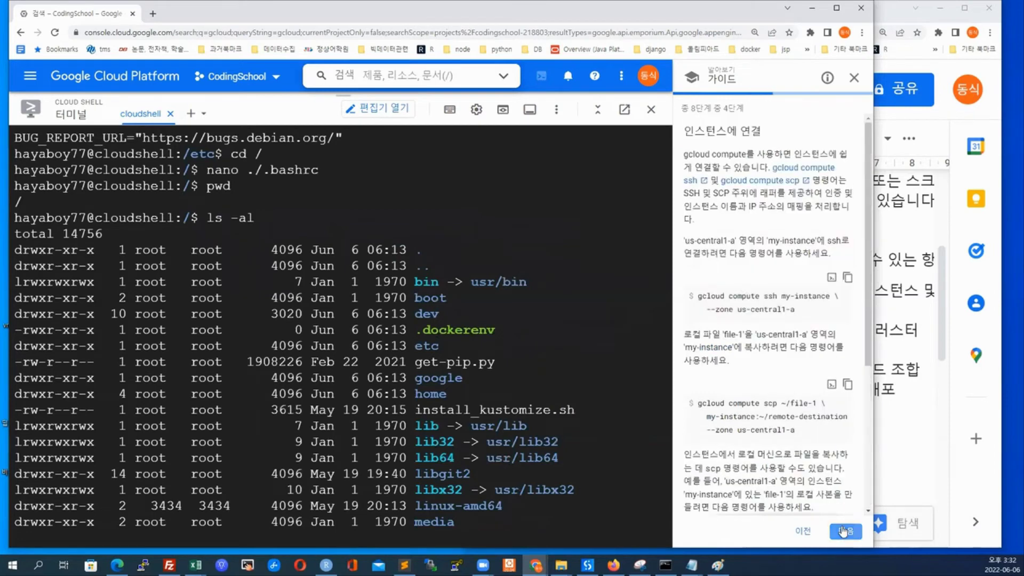
click(842, 531)
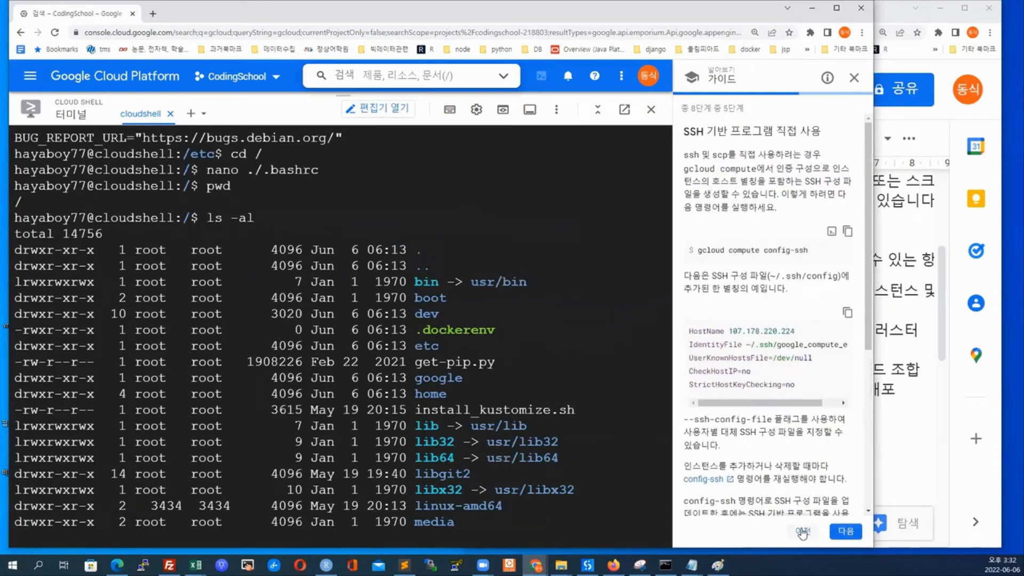
click(803, 531)
double_click(802, 531)
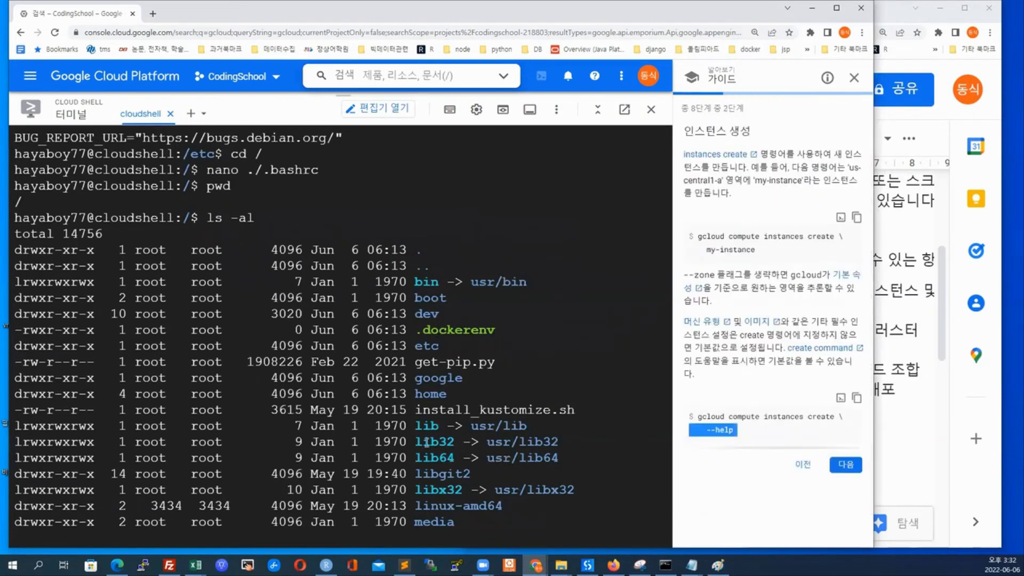
scroll(371, 429, down, 6)
click(316, 529)
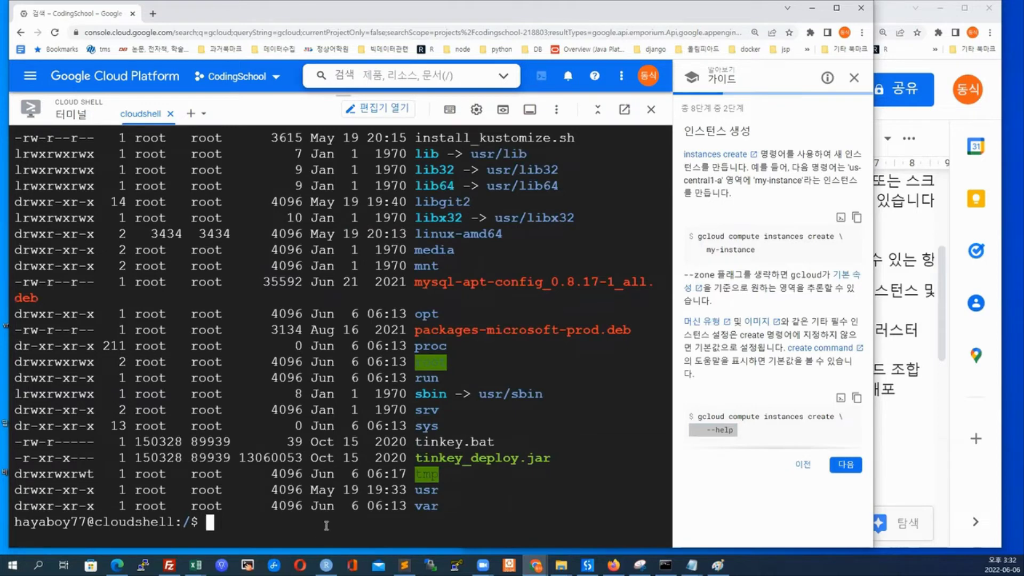
Switch to the maximized Google Docs notes and add the line "gcloud 구글 계정 연결 gcloud -init" below the bullet list
click(903, 442)
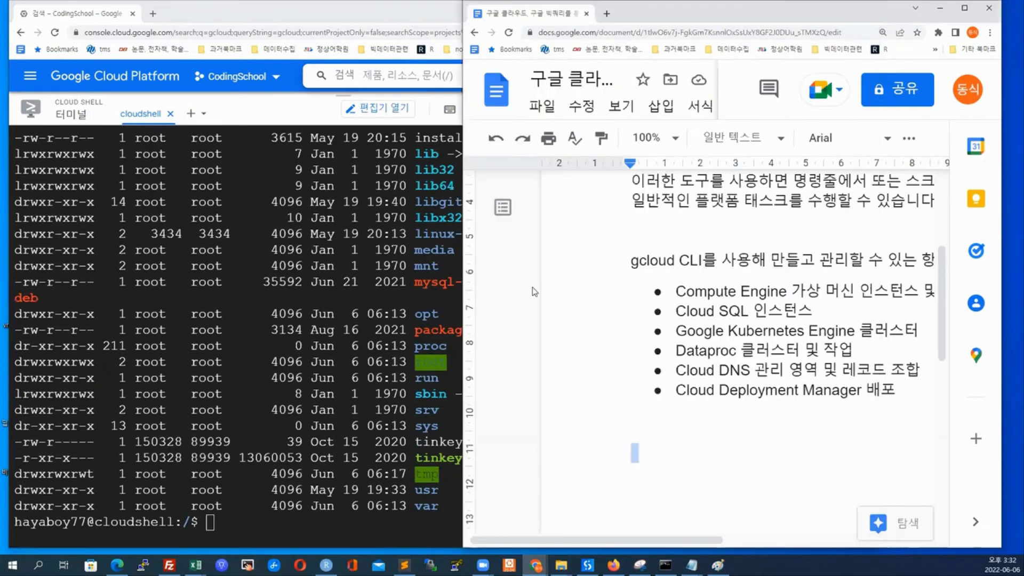
double_click(654, 23)
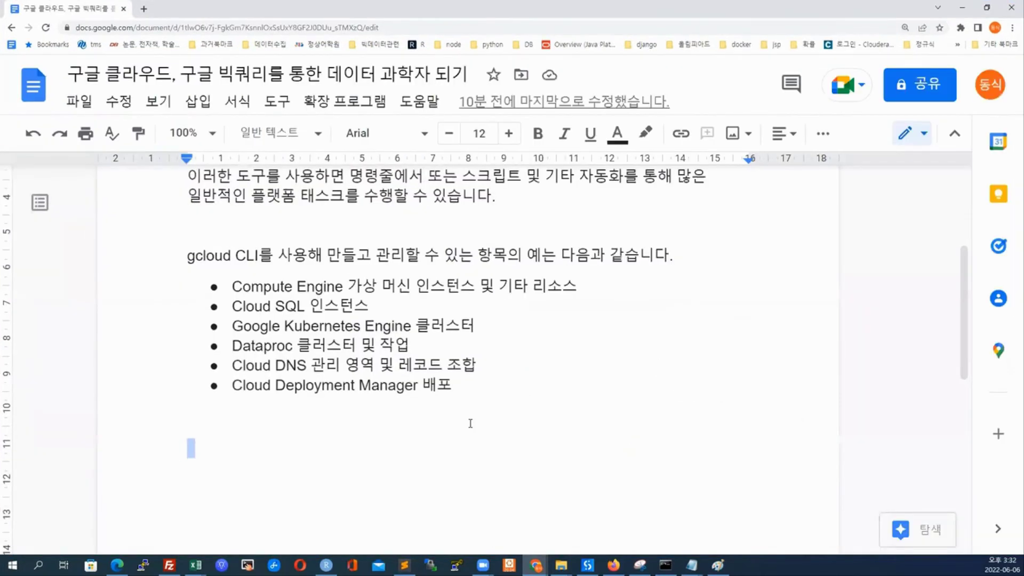
click(467, 442)
text(glcoud)
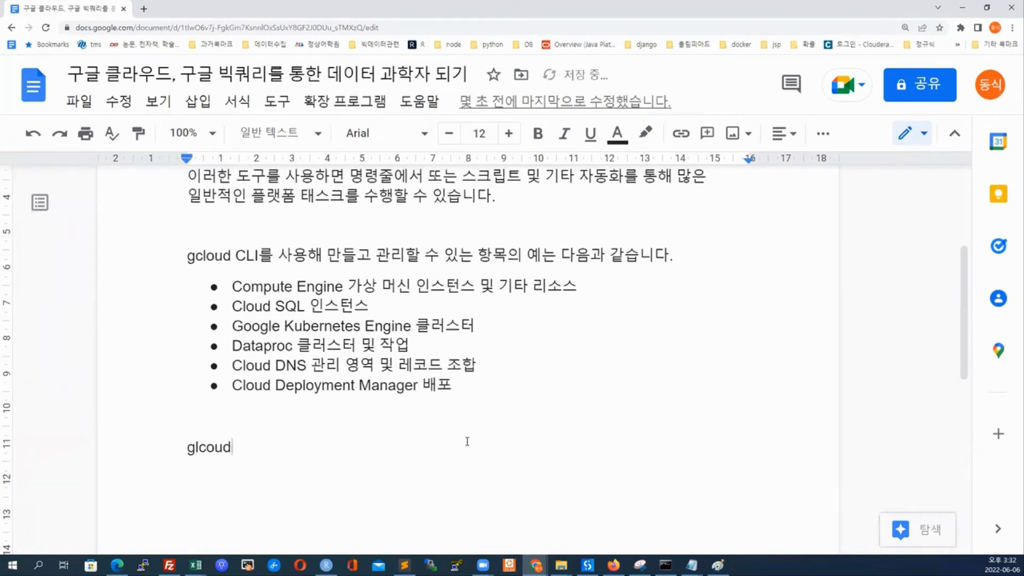
key(Left)
key(Left)
key(Left)
key(Left)
key(BackSpace)
key(Right)
text(ㅣ)
key(BackSpace)
text(ㅣ)
key(BackSpace)
text(ㅣ)
key(BackSpace)
text(l)
text( 구그)
text(ㄹ 계제)
text(ㅇ 연결 )
text(gdlou)
key(BackSpace)
key(BackSpace)
key(BackSpace)
key(BackSpace)
text(cloud -init)
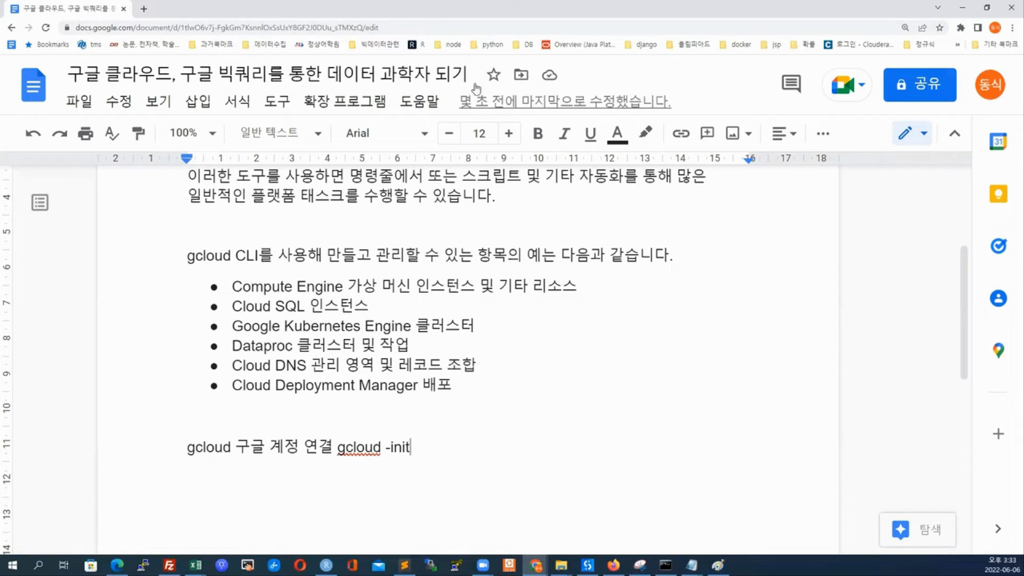
Restore the notes window to its smaller size and switch back to the Cloud Shell window
double_click(424, 8)
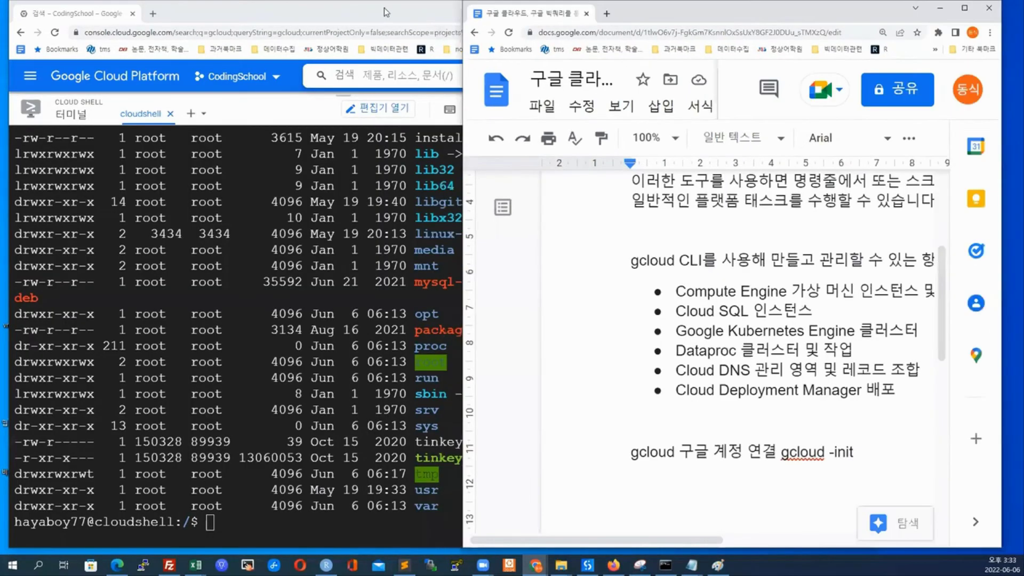
click(407, 78)
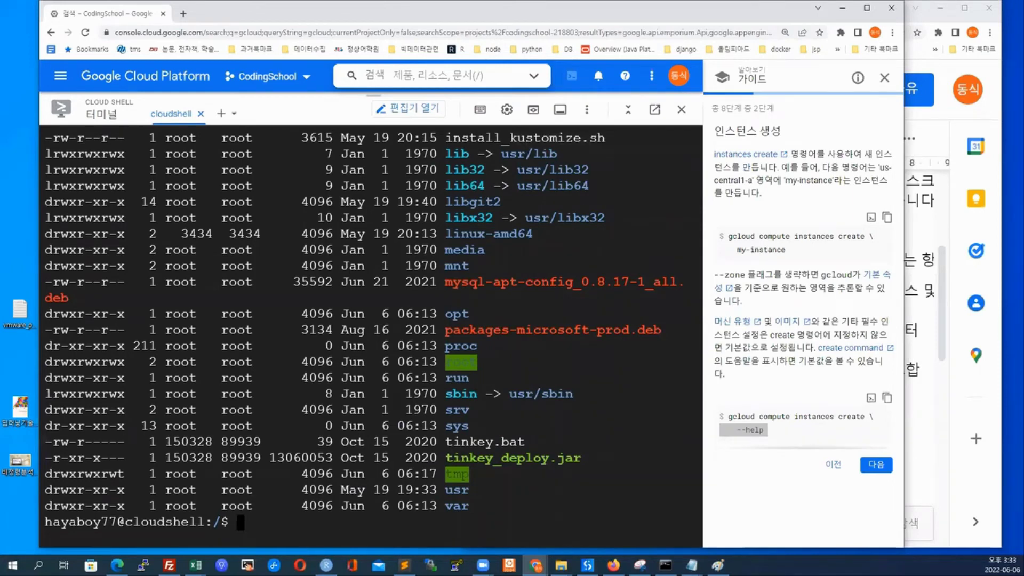
Find Windows PowerShell through the Windows search and open it as administrator
click(38, 564)
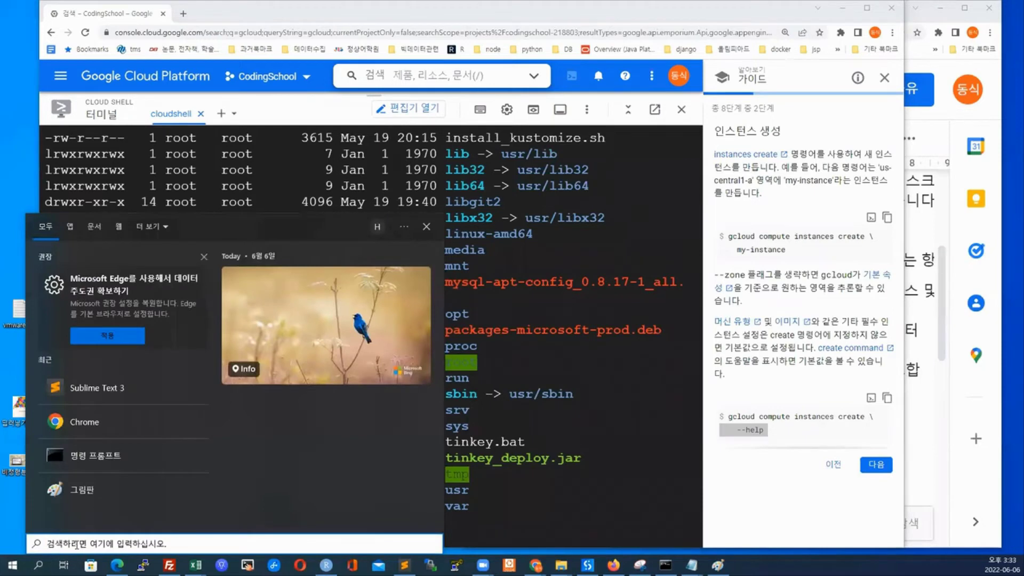
text(power)
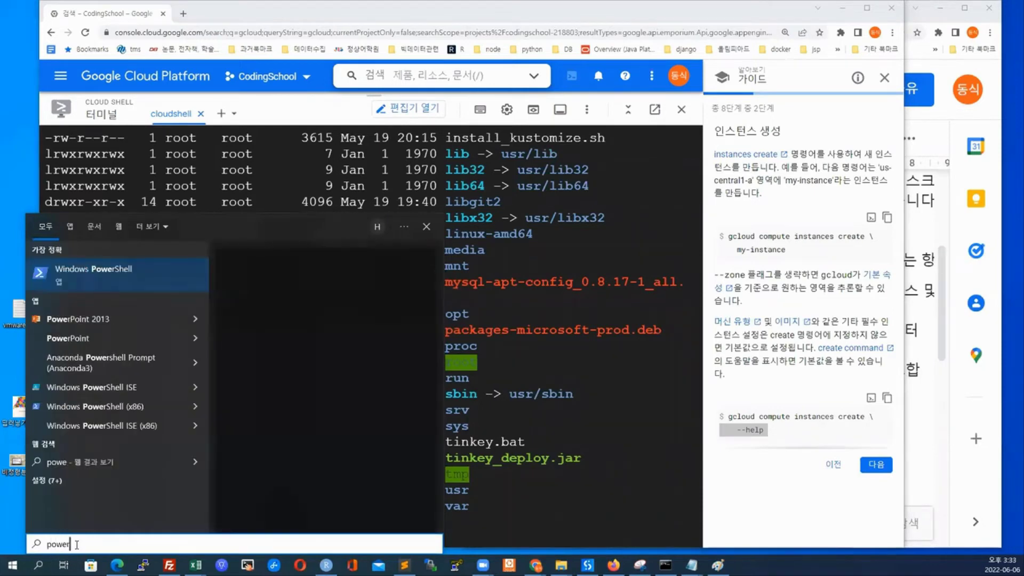
key(Escape)
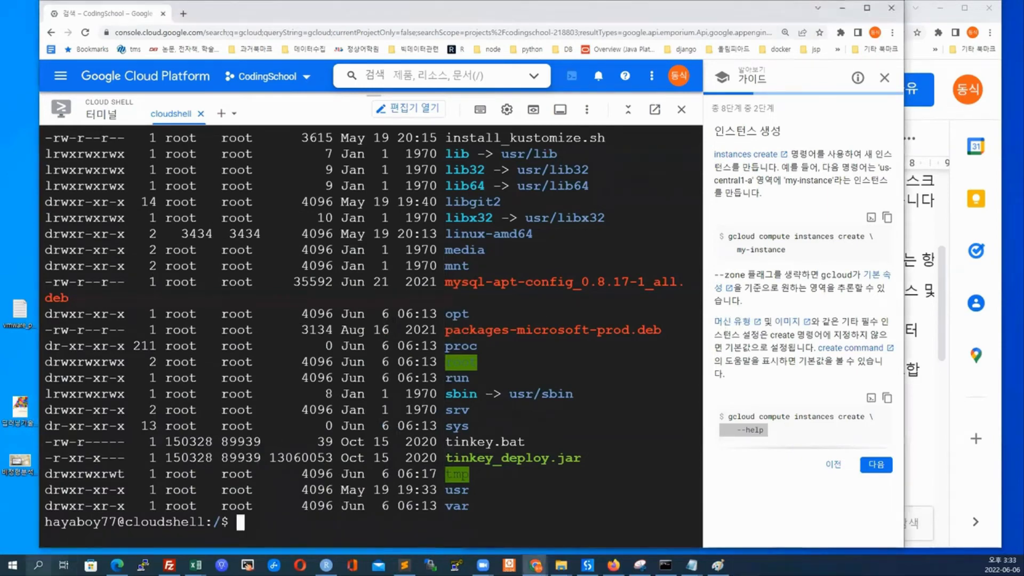
key(super+s)
right_click(141, 388)
key(Escape)
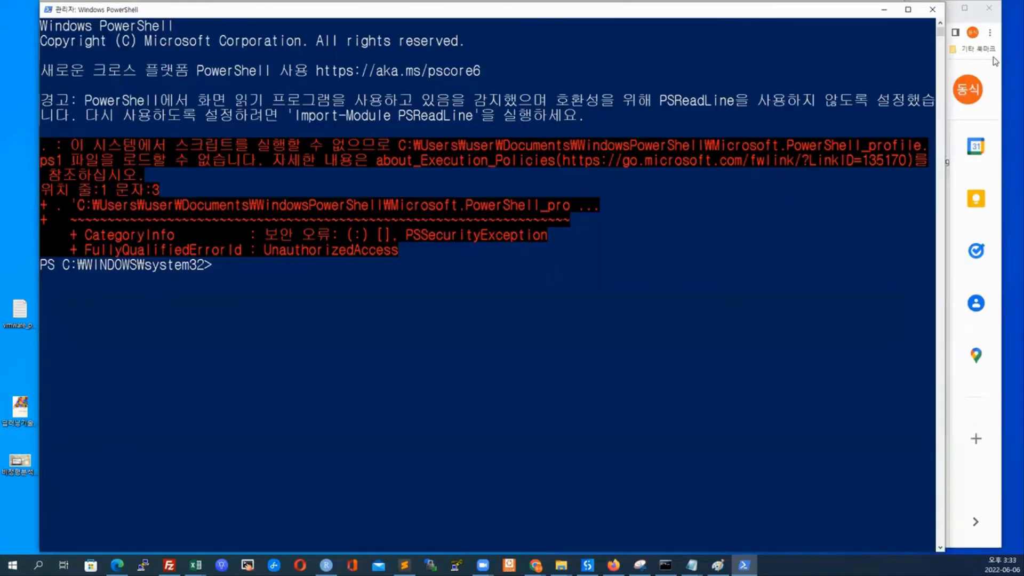
Switch to the gcloud CLI installation page, maximize it, and copy the Windows PowerShell code that downloads and starts the installer
key(alt+Tab)
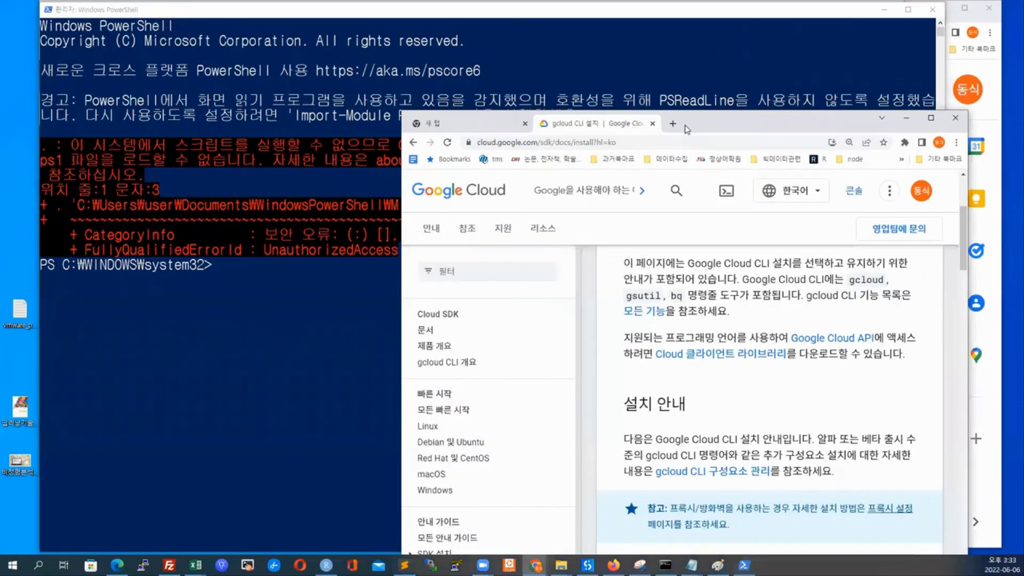
key(ctrl+l)
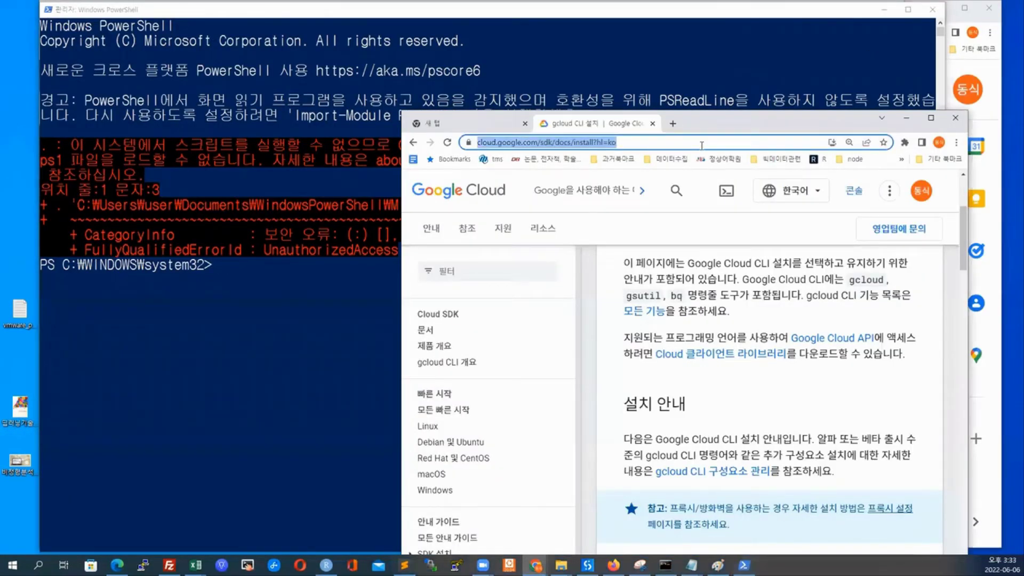
double_click(725, 113)
scroll(558, 267, up, 4)
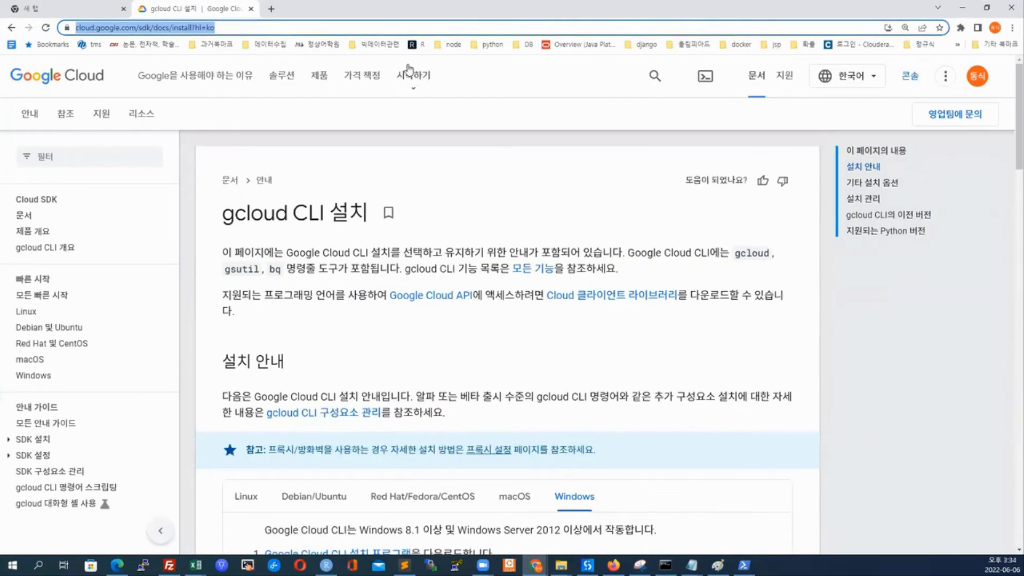
scroll(443, 240, down, 2)
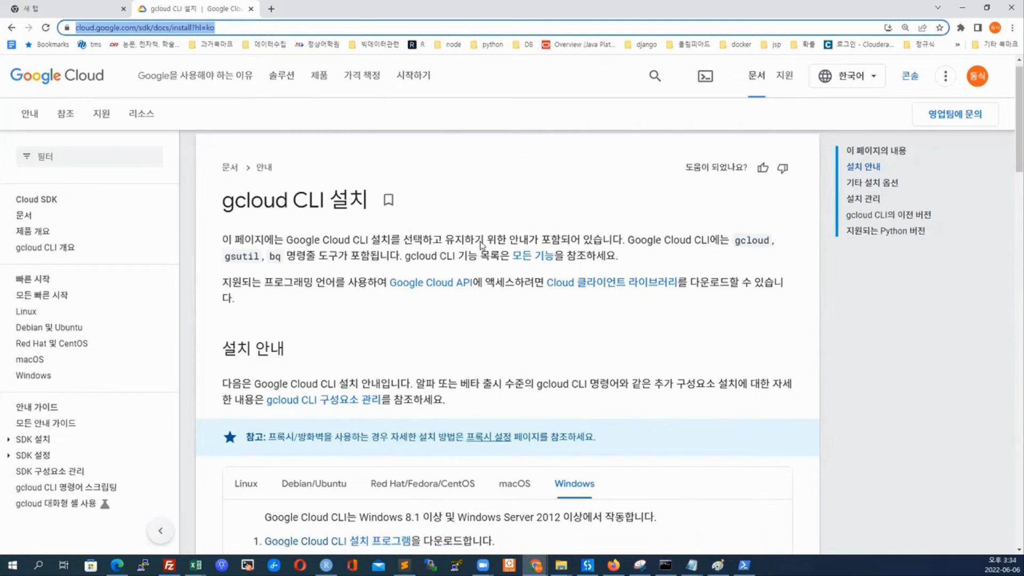
scroll(481, 245, down, 3)
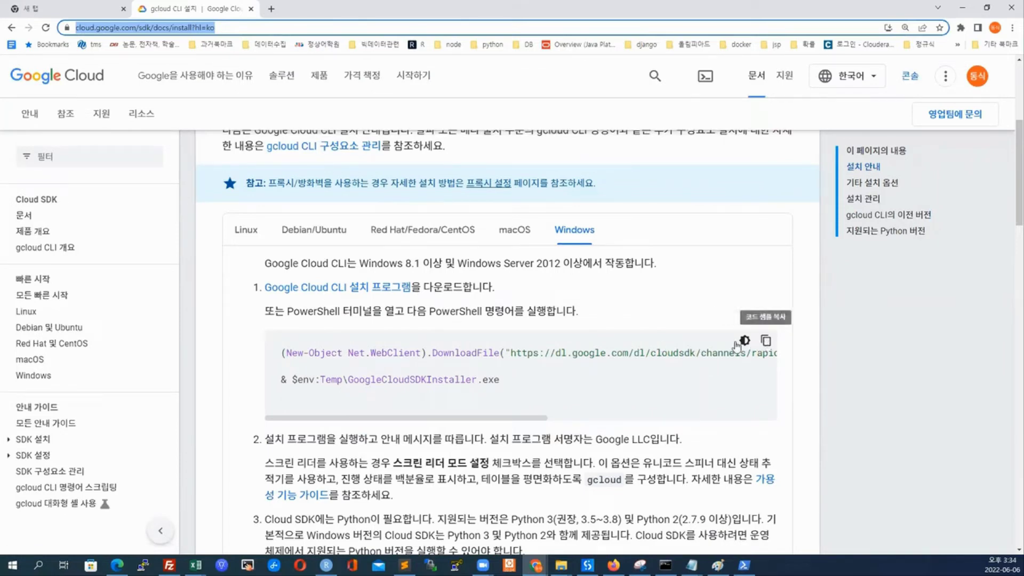
click(273, 356)
drag(279, 352, 779, 354)
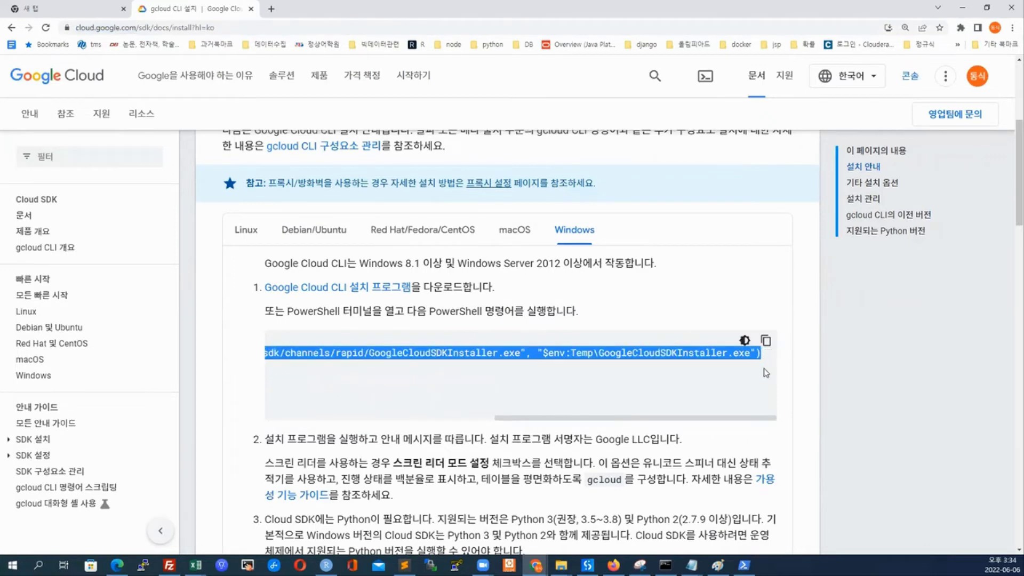
drag(722, 422, 454, 408)
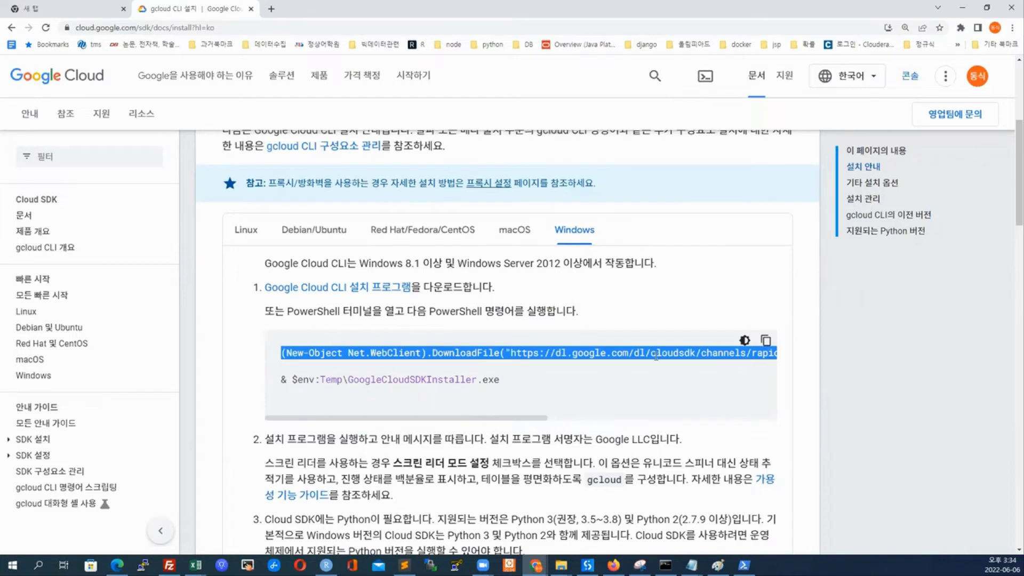
click(765, 340)
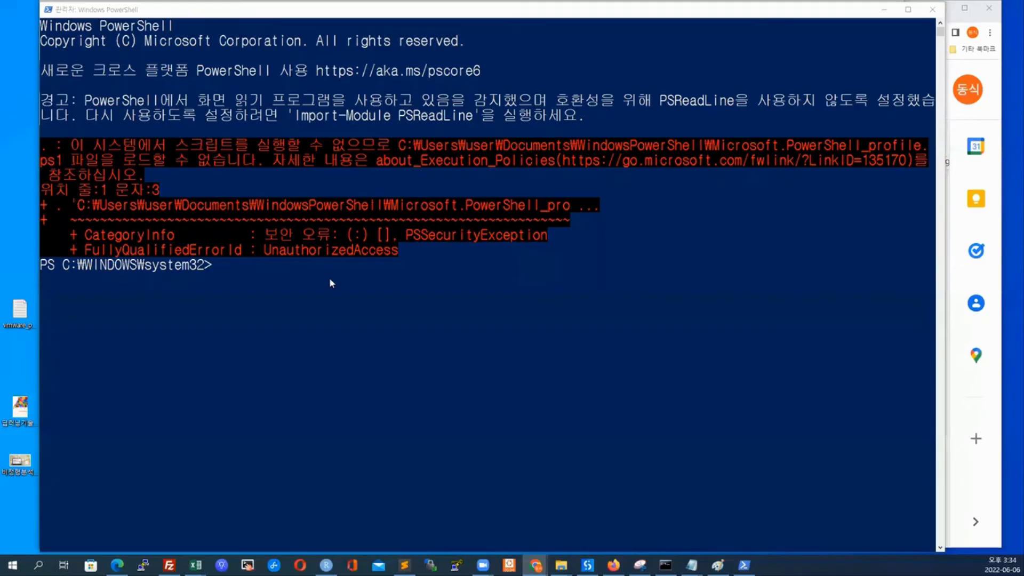
Paste and run the copied installer commands in PowerShell, and move the Google Cloud CLI Setup window below the command lines
click(328, 277)
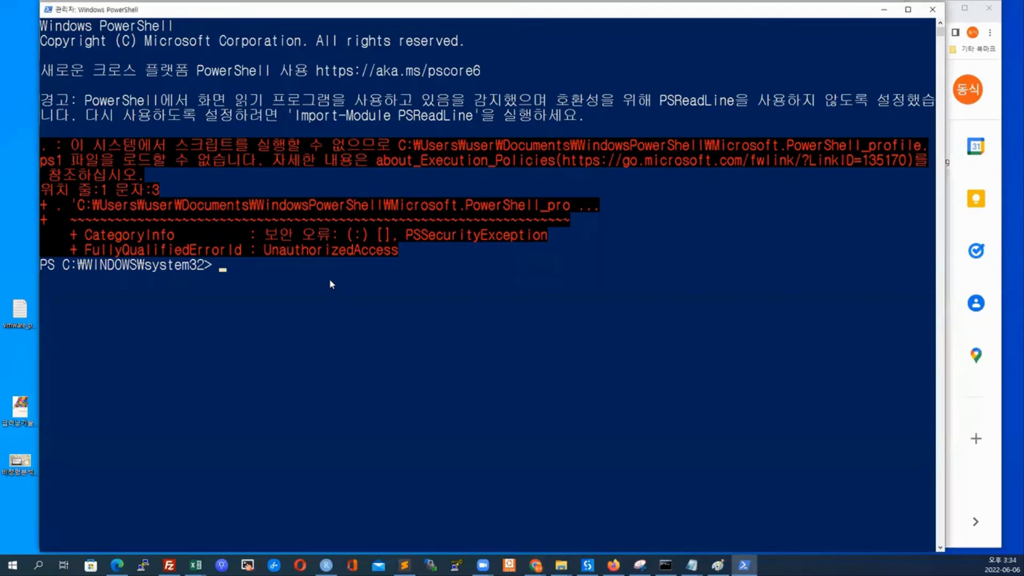
right_click(331, 277)
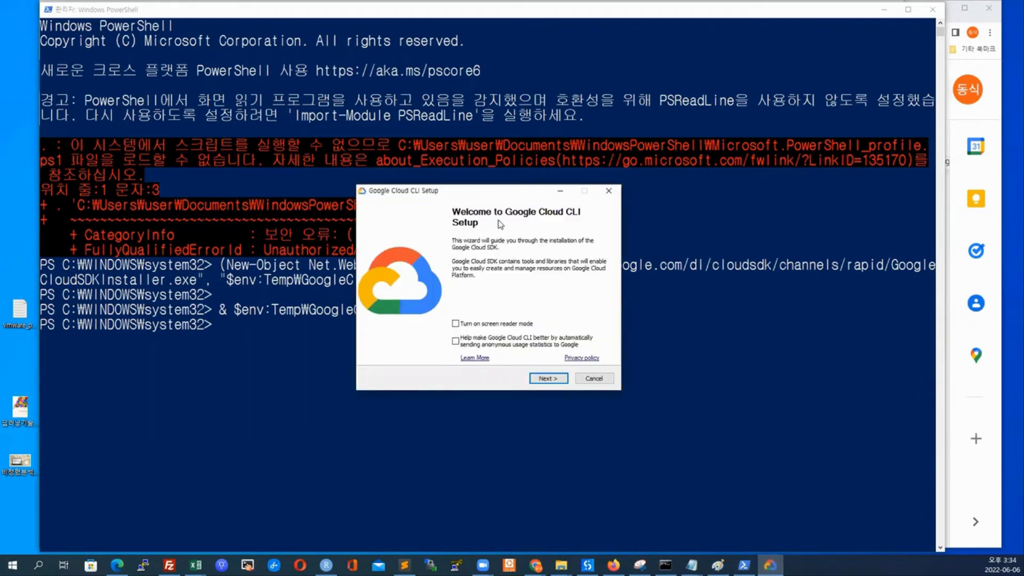
drag(499, 193, 500, 333)
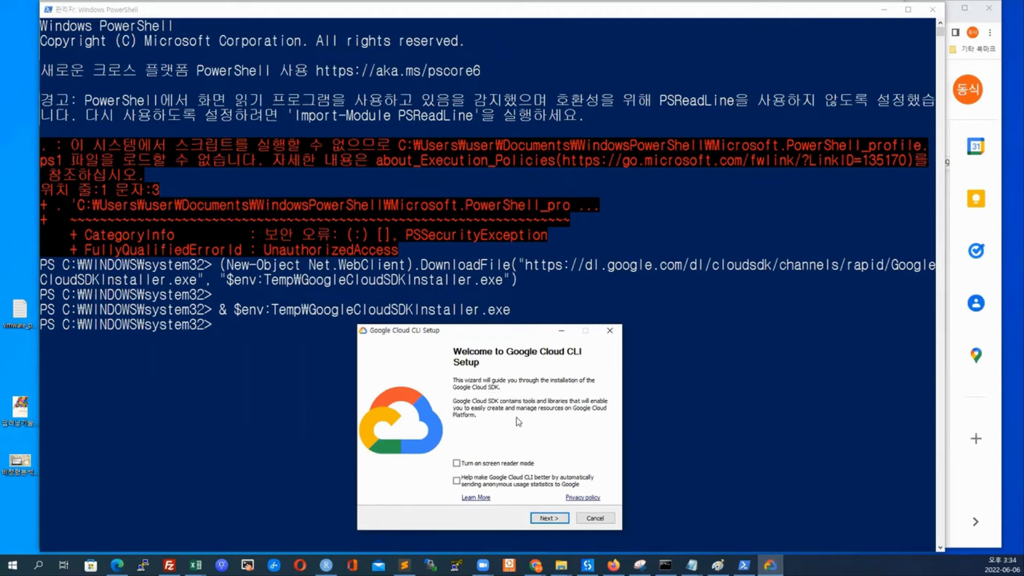
Accept the licence agreement and install Google Cloud CLI for all users in the default folder with the preselected components
click(508, 465)
click(549, 520)
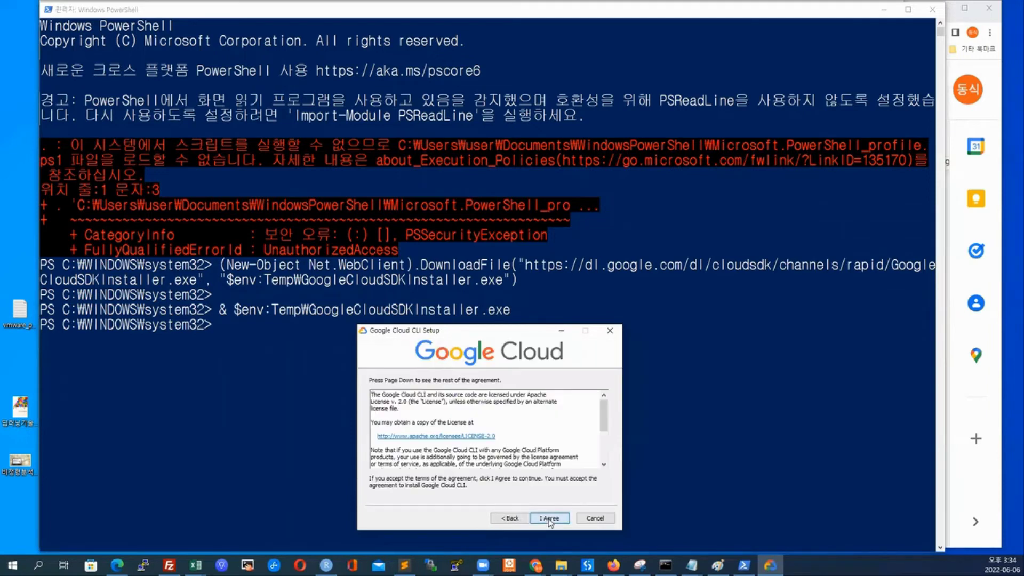
click(549, 520)
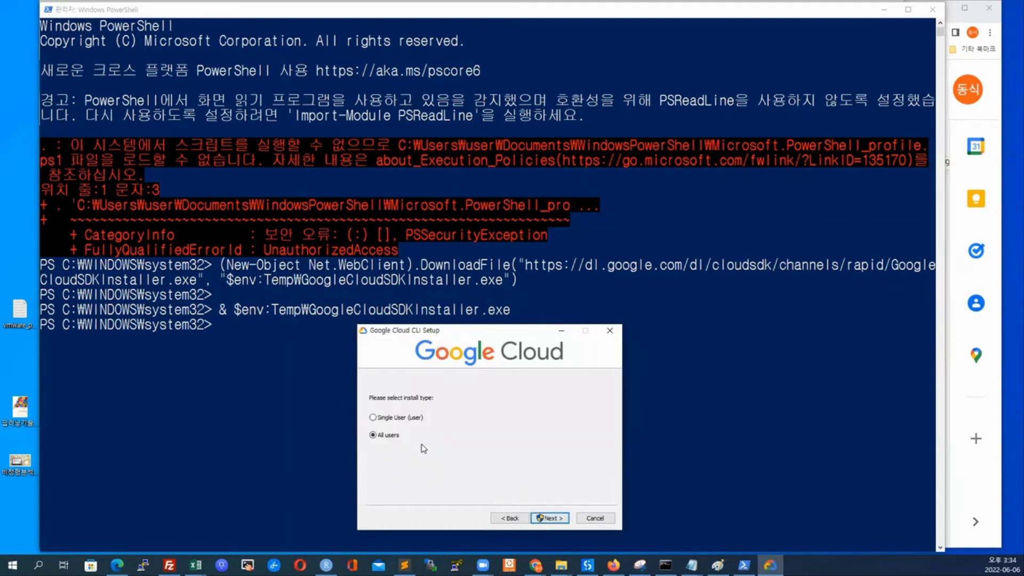
click(550, 520)
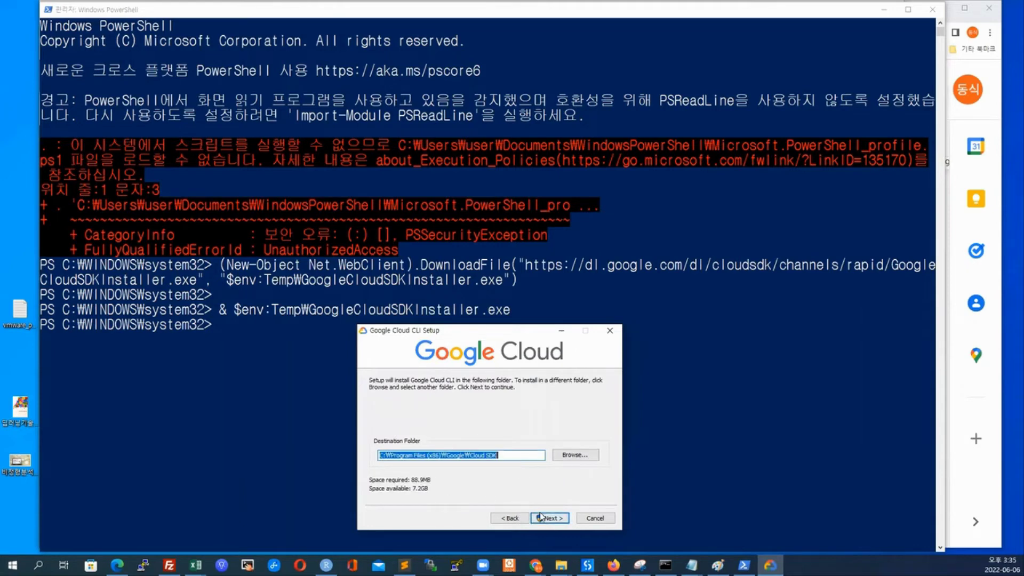
click(540, 515)
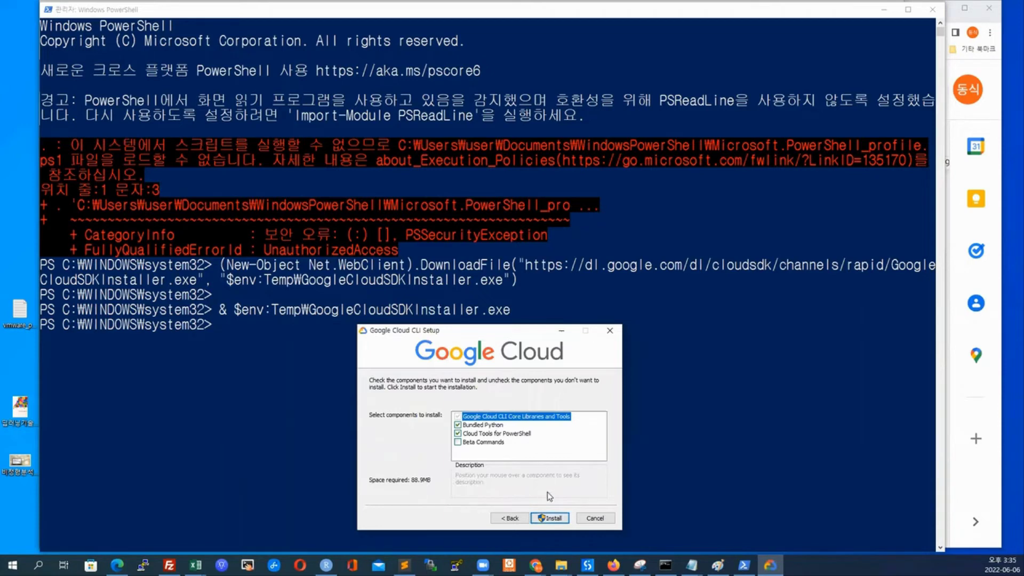
click(551, 518)
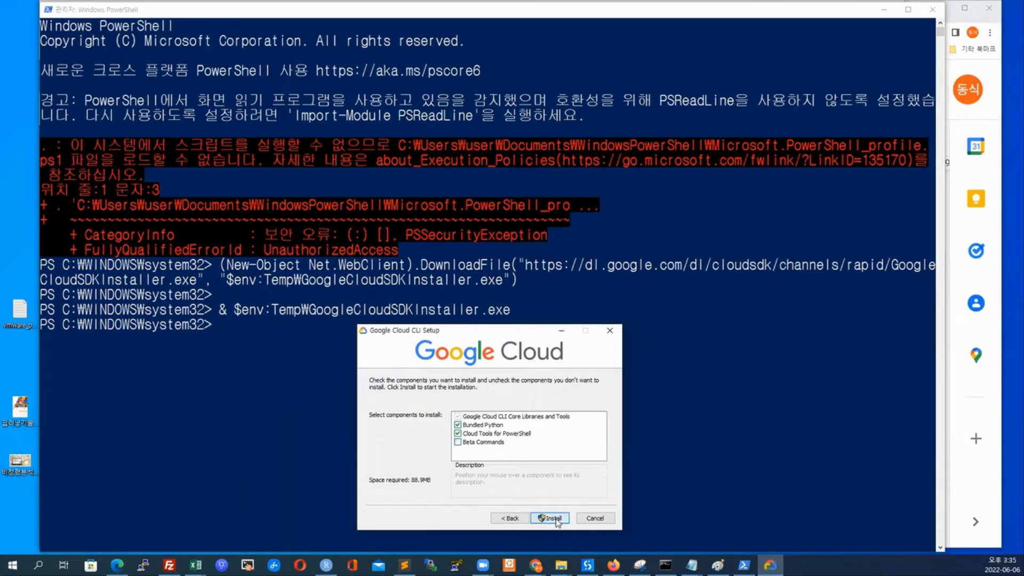
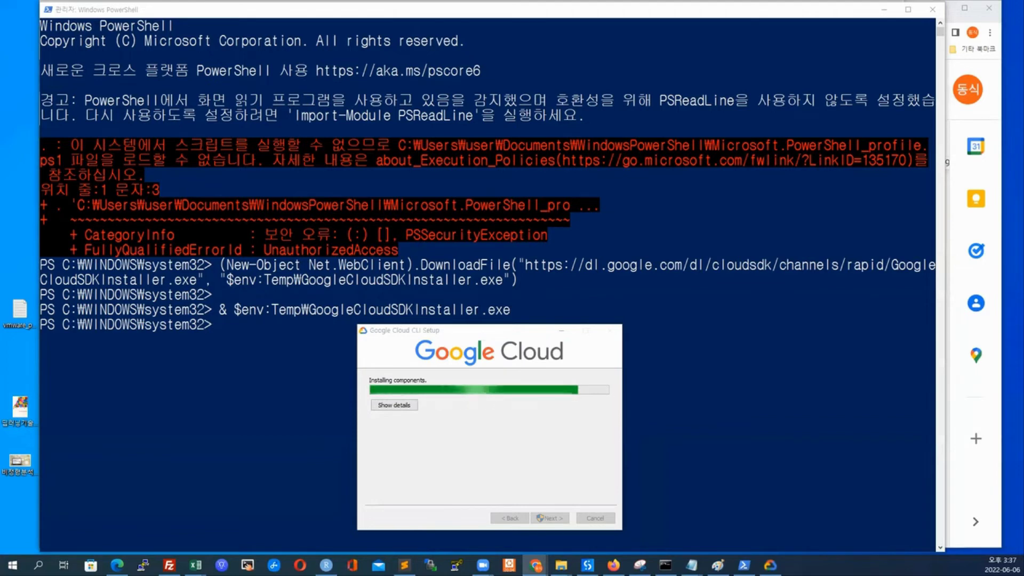
click(1002, 392)
click(837, 431)
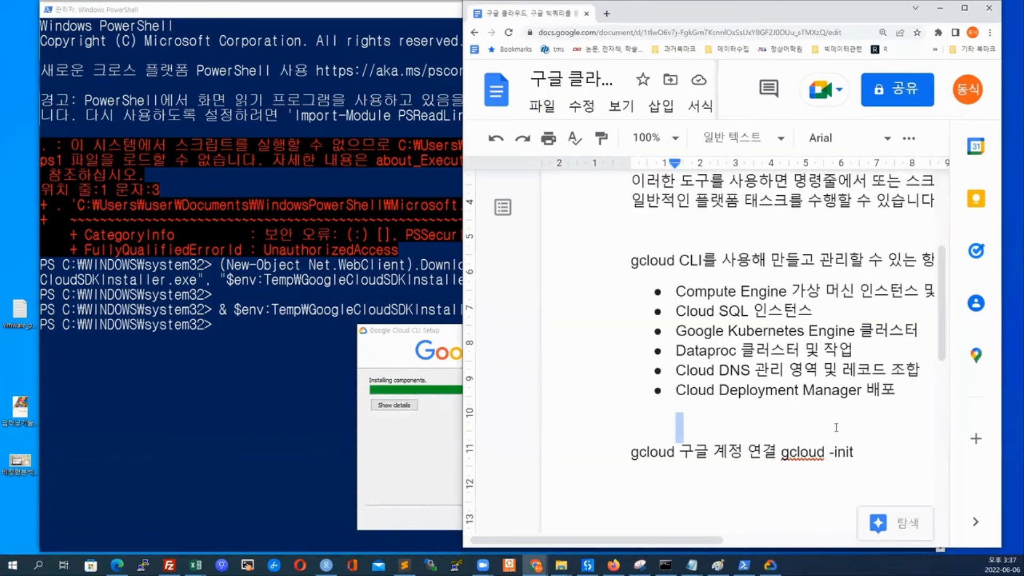
key(Return)
key(Return)
key(Return)
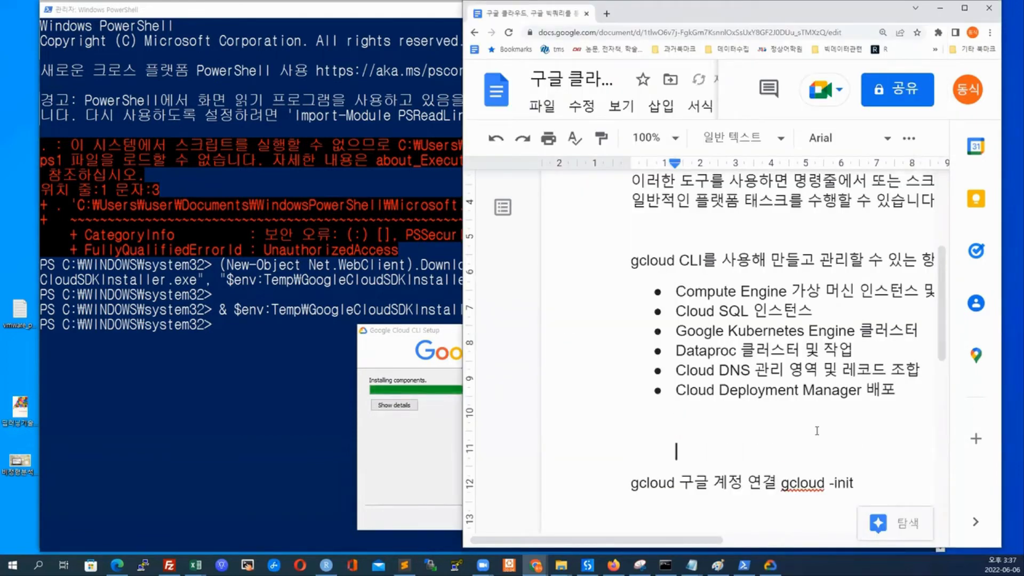
key(BackSpace)
text(https://cloud.google.com/sdk/docs/install?hl=ko)
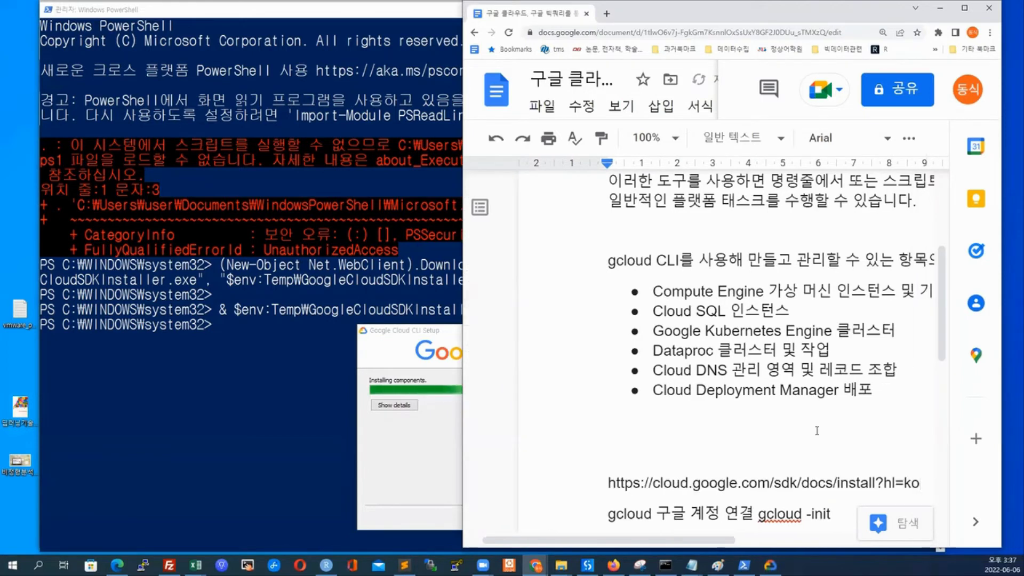
key(Down)
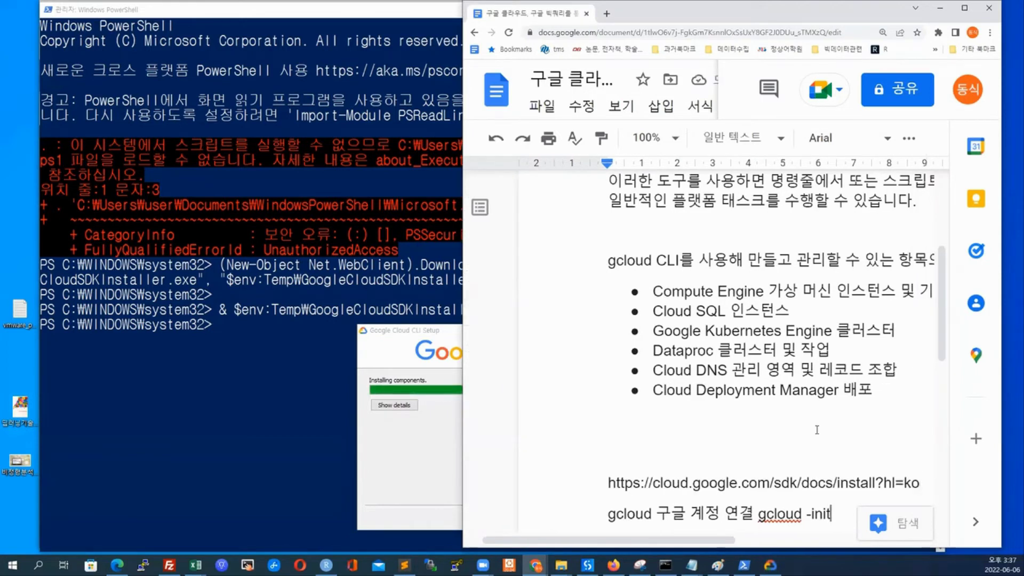
Return to the setup wizard and finish it with both shortcuts, the SDK Shell start and the 'gcloud init' run enabled
key(alt+Tab)
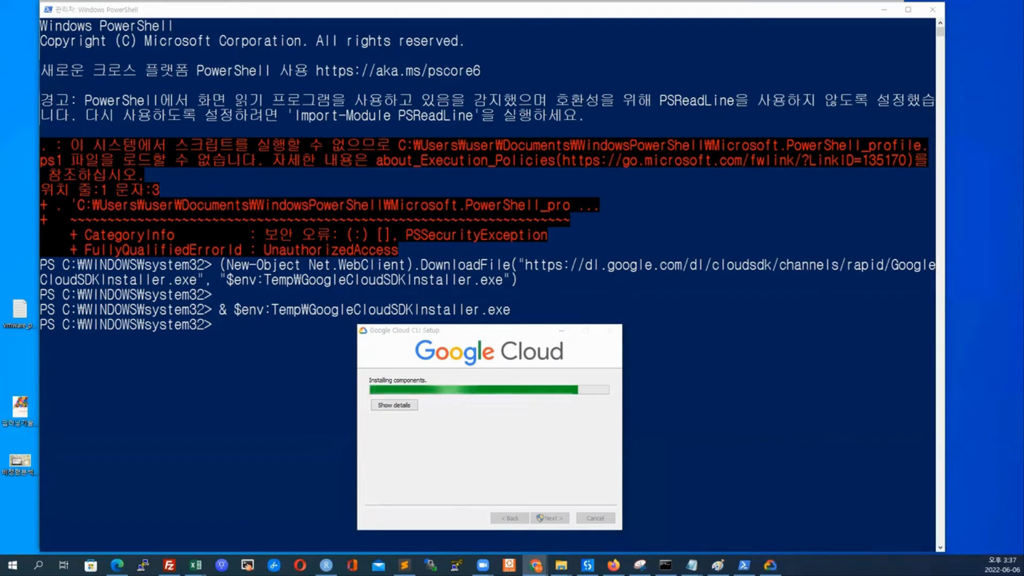
click(513, 338)
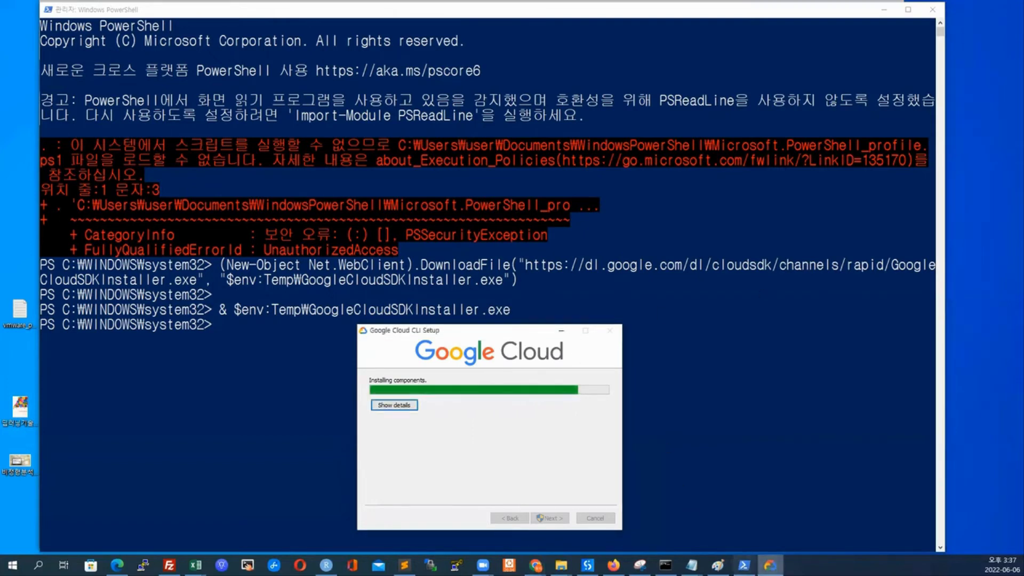
mouse_move(769, 565)
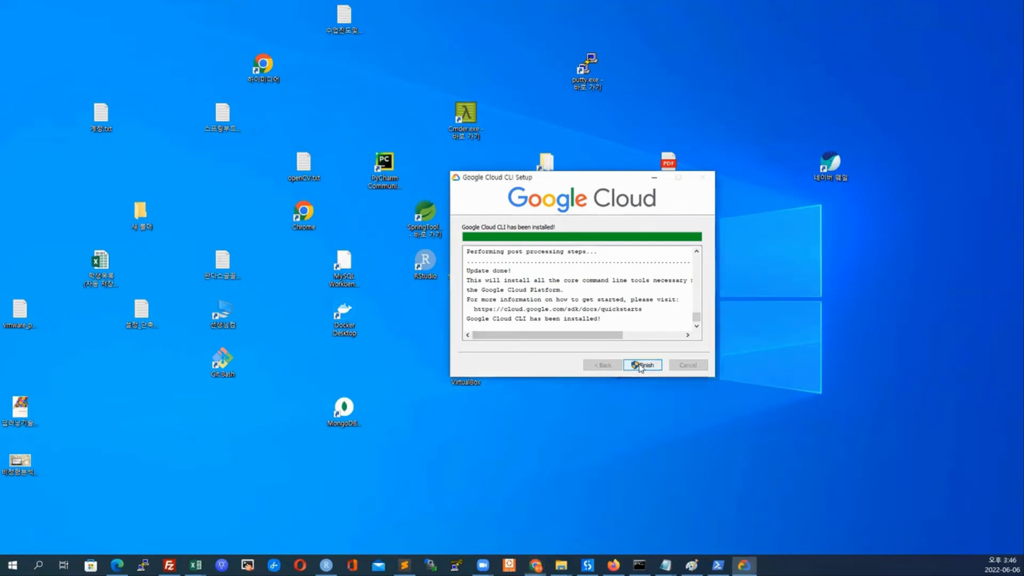
click(638, 365)
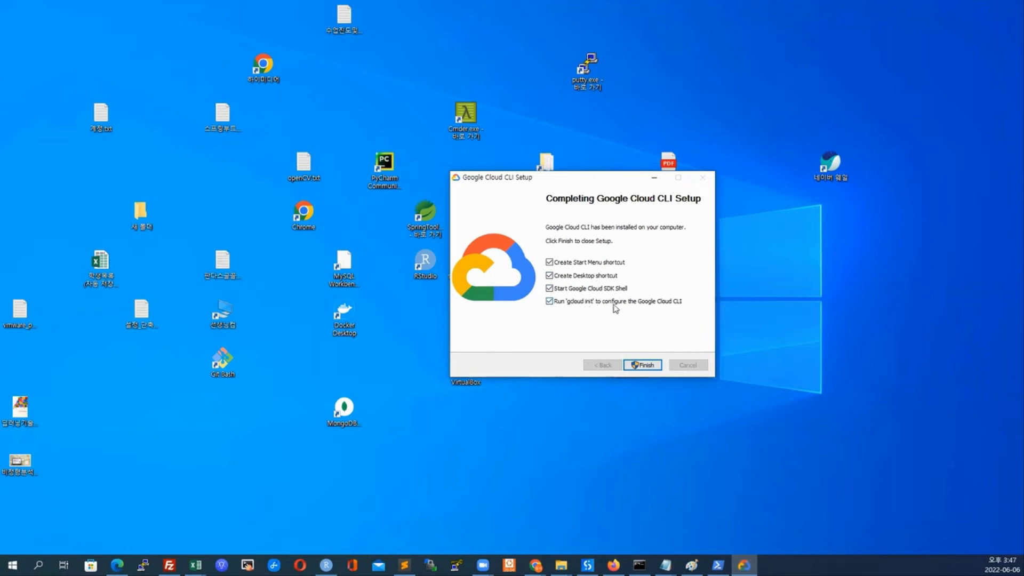
click(645, 365)
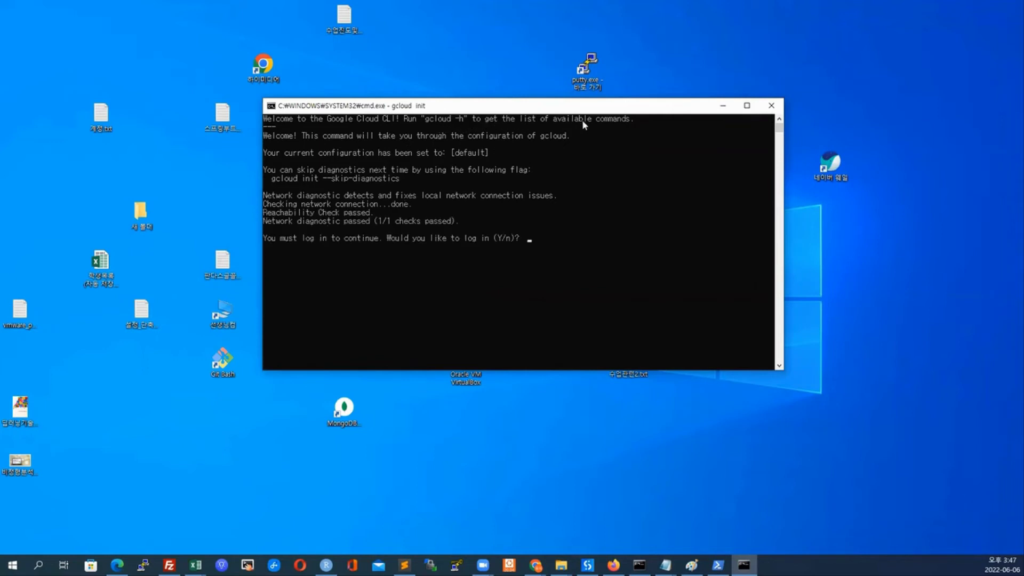
Examine the welcome text of gcloud init, covering the "gcloud -h" hint and the current configuration setting
mouse_move(457, 118)
mouse_down()
mouse_move(471, 118)
mouse_move(463, 123)
mouse_up()
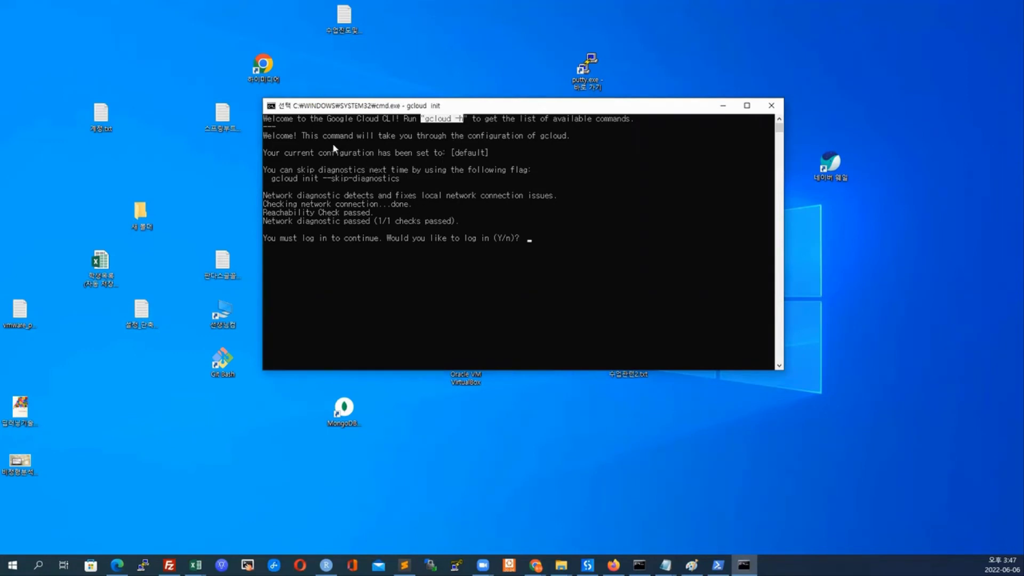
drag(331, 136, 417, 138)
double_click(493, 137)
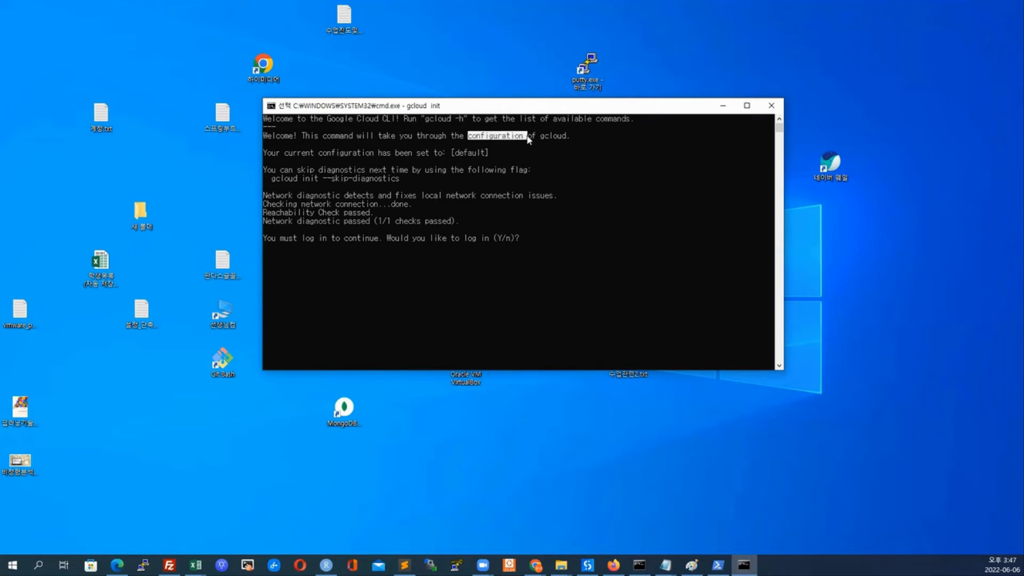
click(299, 153)
double_click(299, 153)
double_click(359, 153)
double_click(458, 154)
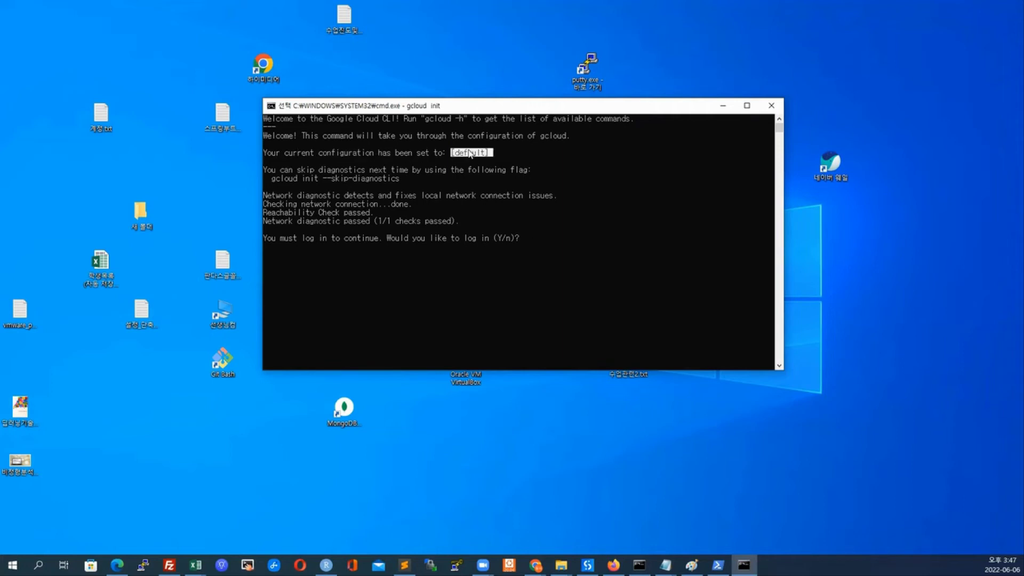
Examine the gcloud init lines about the --skip-diagnostics flag and the network connection check
click(299, 169)
double_click(345, 171)
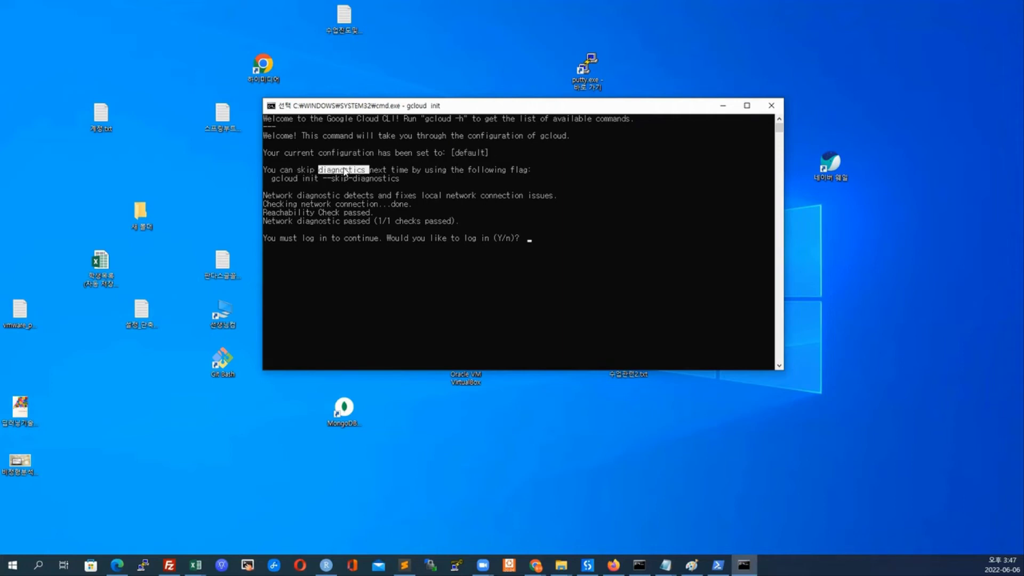
double_click(409, 170)
click(448, 171)
double_click(490, 174)
drag(321, 178, 407, 178)
double_click(302, 196)
double_click(431, 196)
double_click(283, 204)
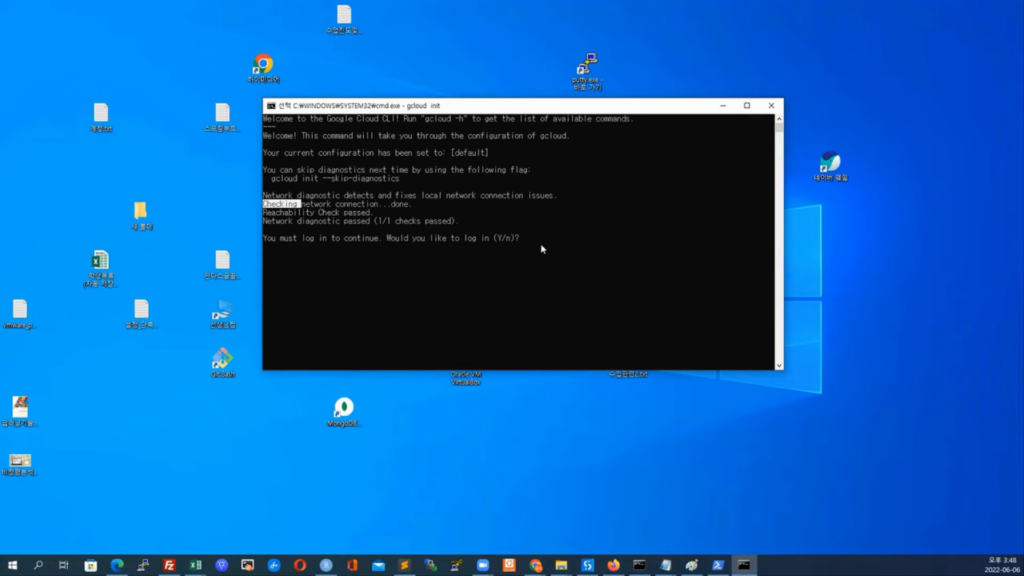
Accept the gcloud login prompt, sign in with the personal Google account and allow Google Cloud SDK access to it
text(y)
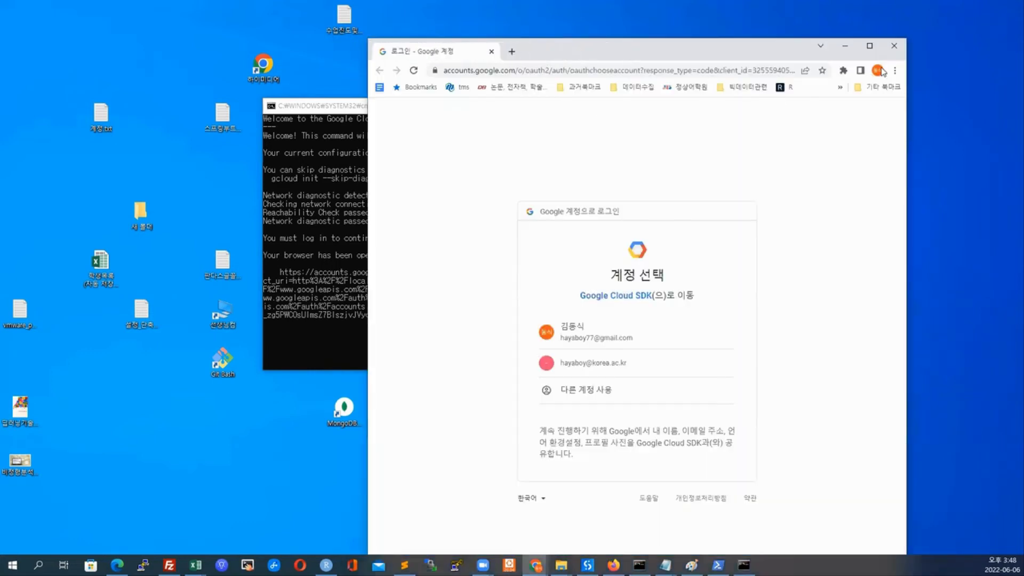
click(877, 70)
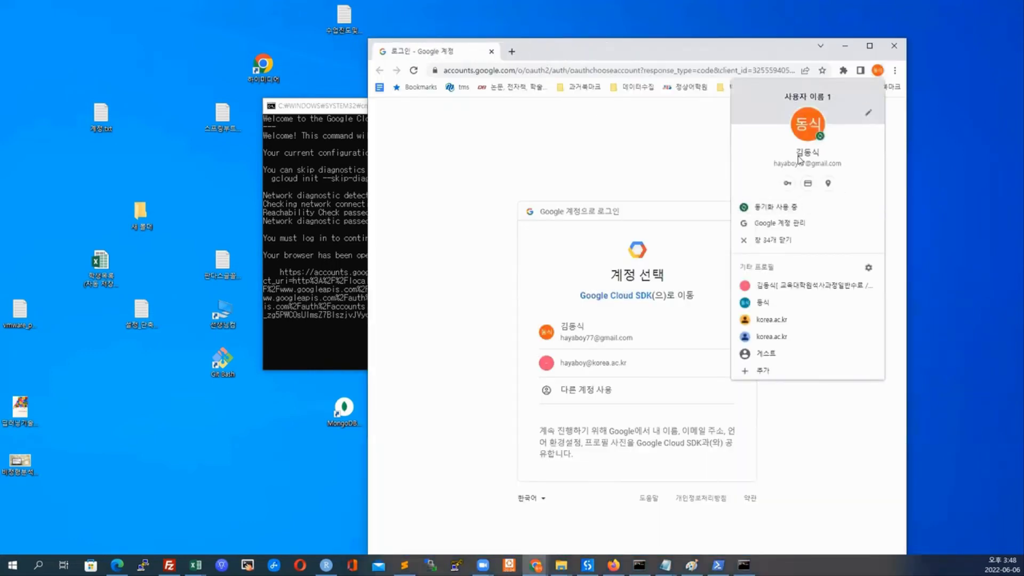
click(623, 323)
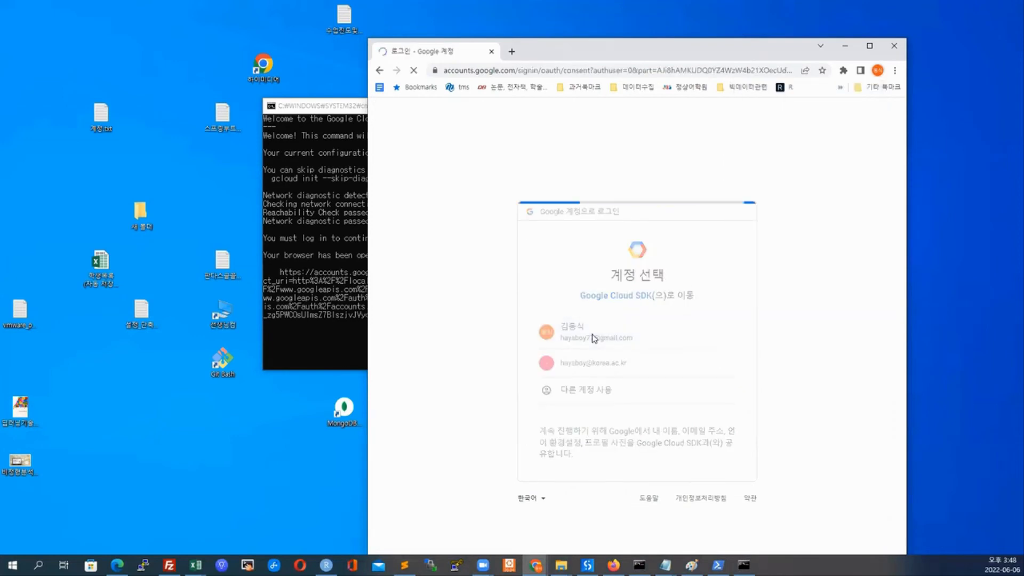
scroll(803, 258, down, 1)
scroll(803, 258, down, 2)
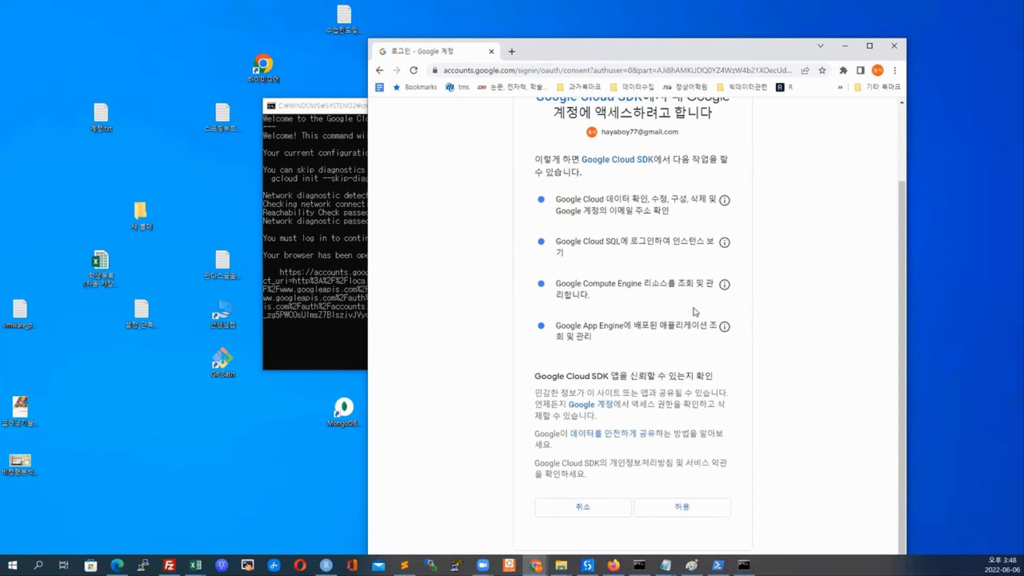
click(691, 513)
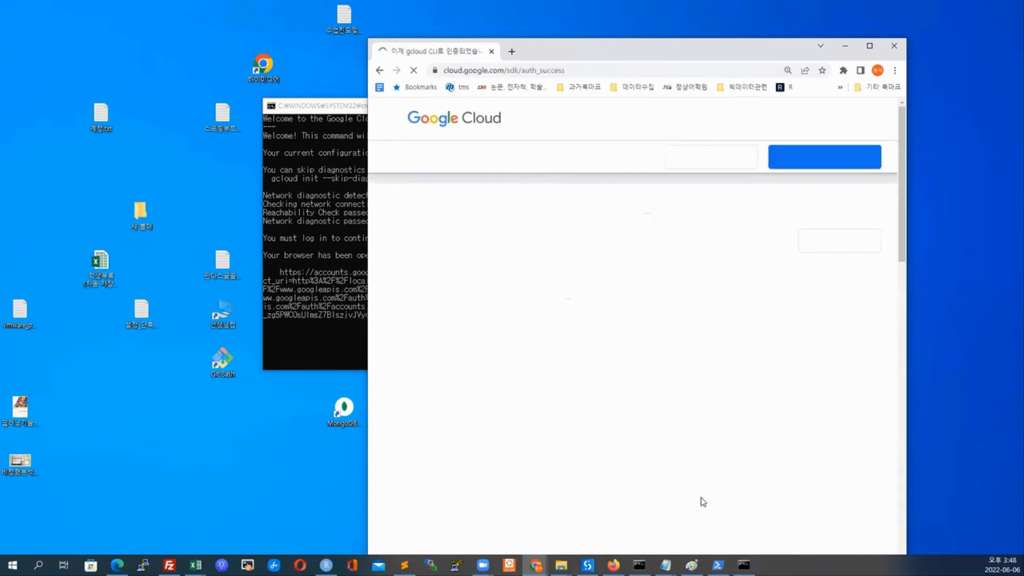
Move the gcloud init console clear of the browser and pick project 1, codingschool-218803, as the cloud project to use
double_click(636, 58)
double_click(552, 9)
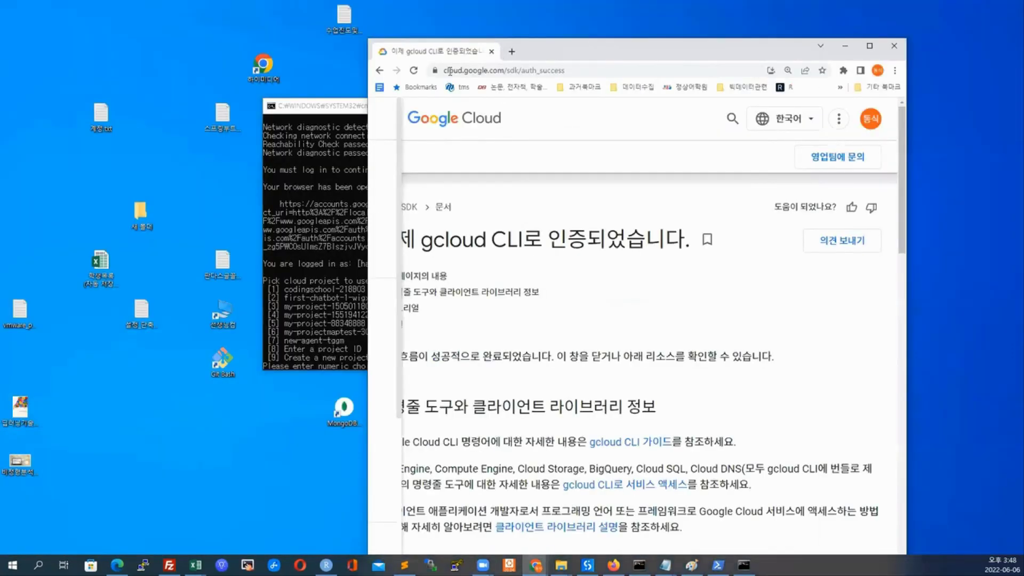
drag(272, 106, 82, 110)
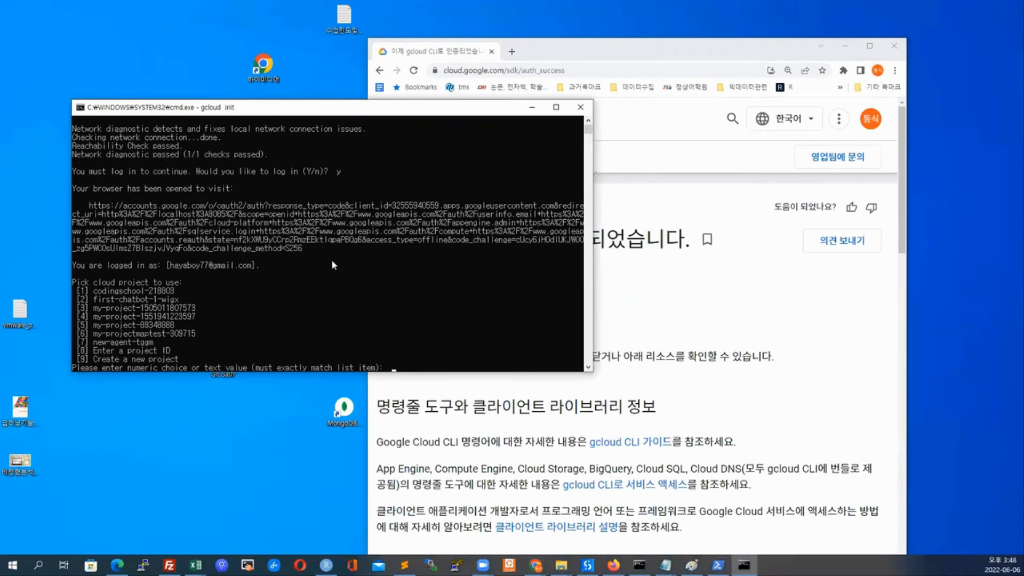
scroll(238, 249, down, 2)
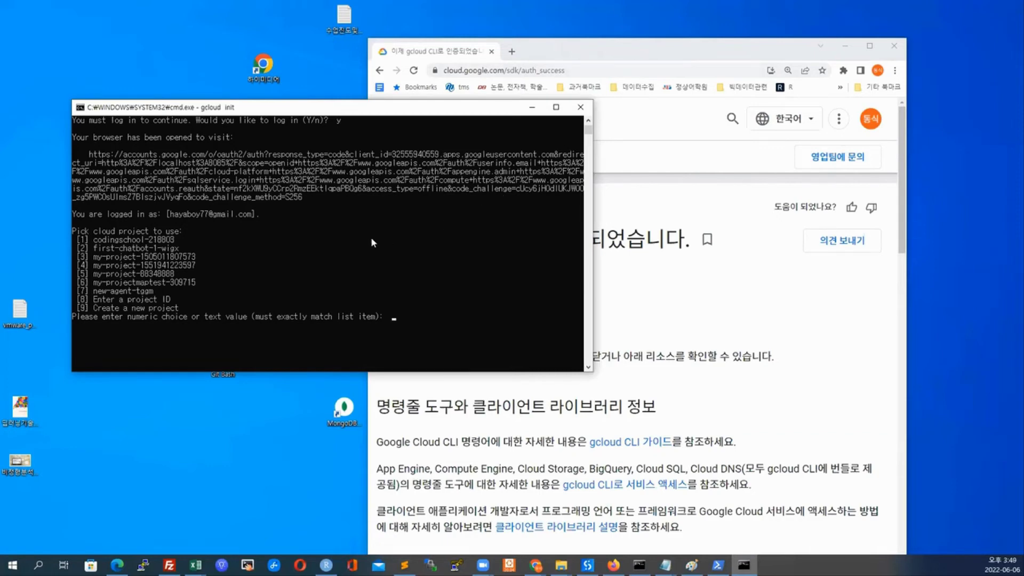
double_click(123, 243)
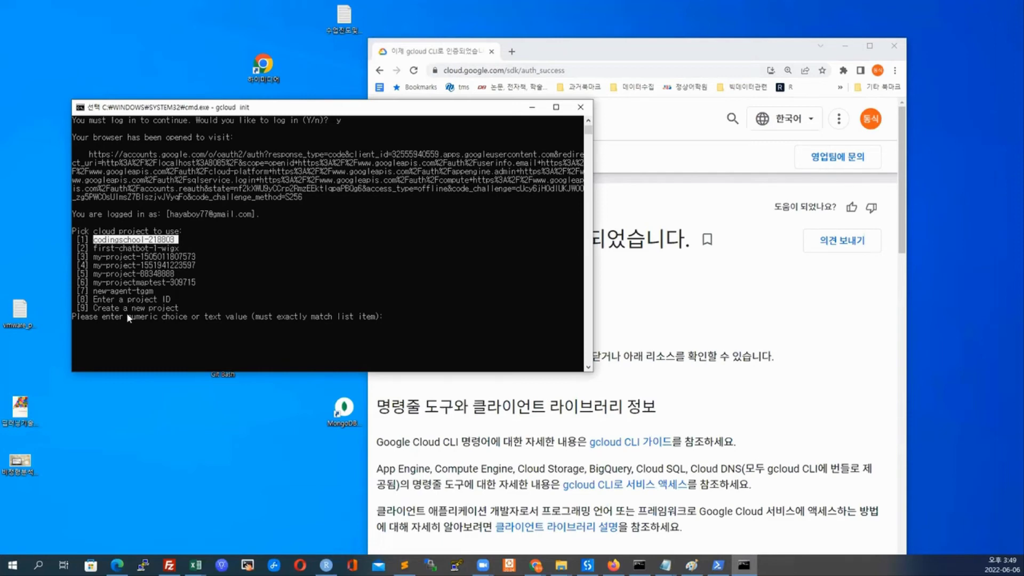
click(436, 326)
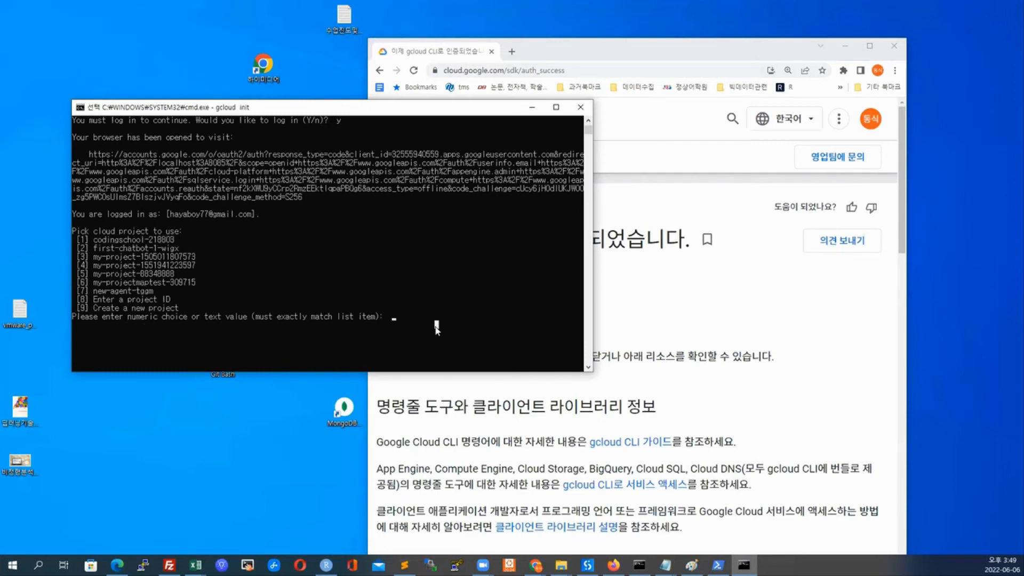
key(Escape)
text(1)
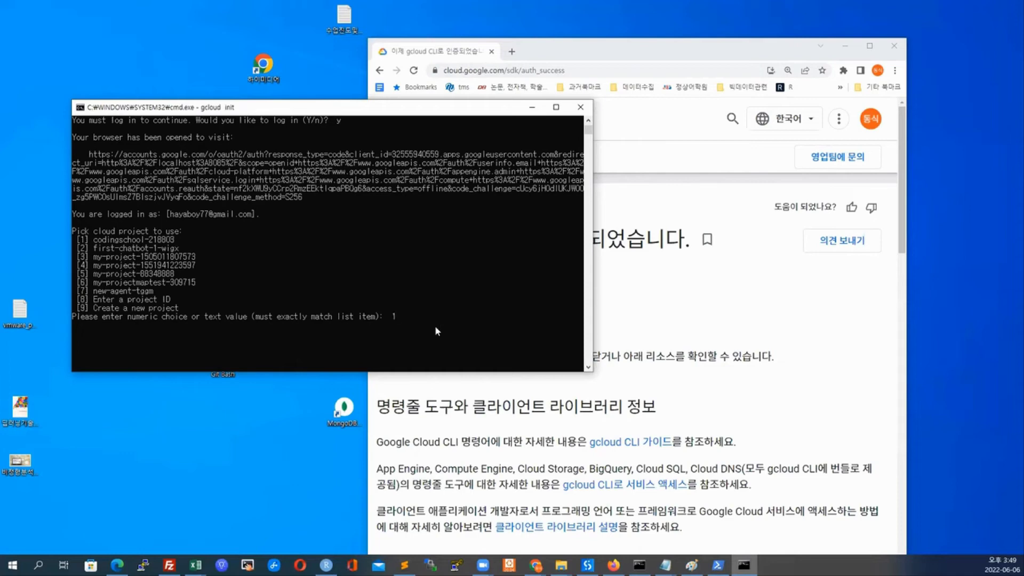
key(Return)
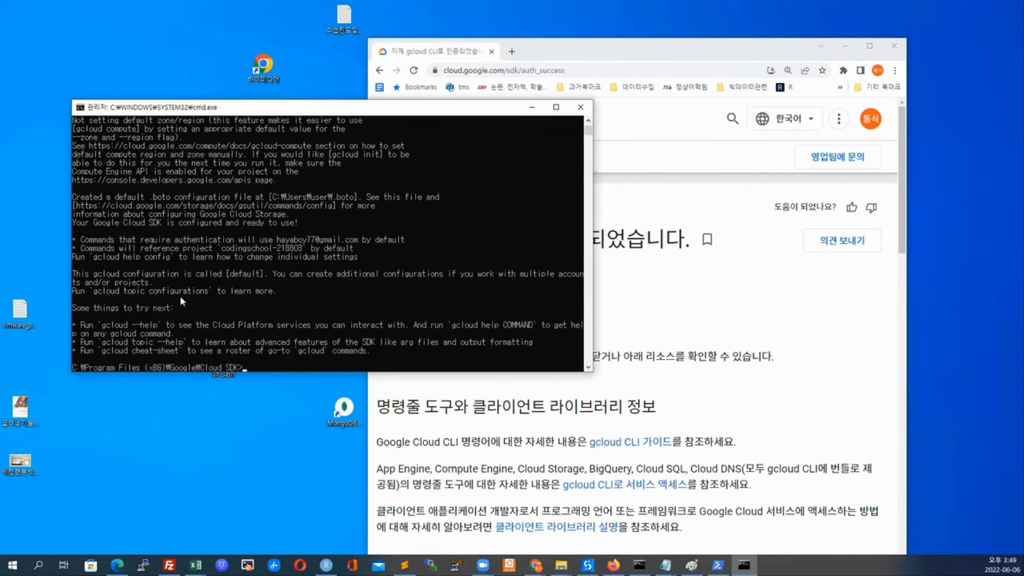
Set the SDK console's font size to 28
right_click(338, 107)
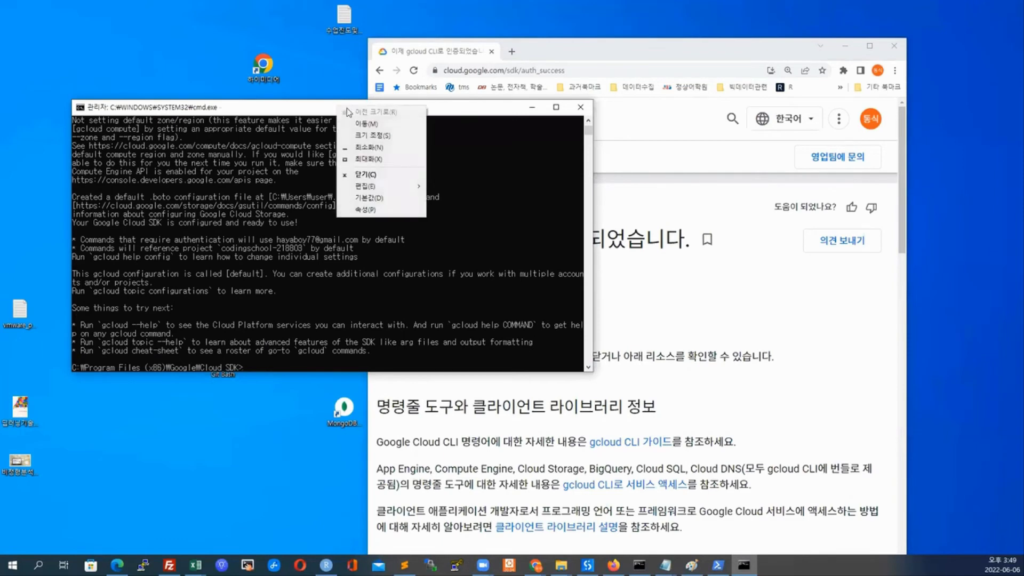
click(385, 208)
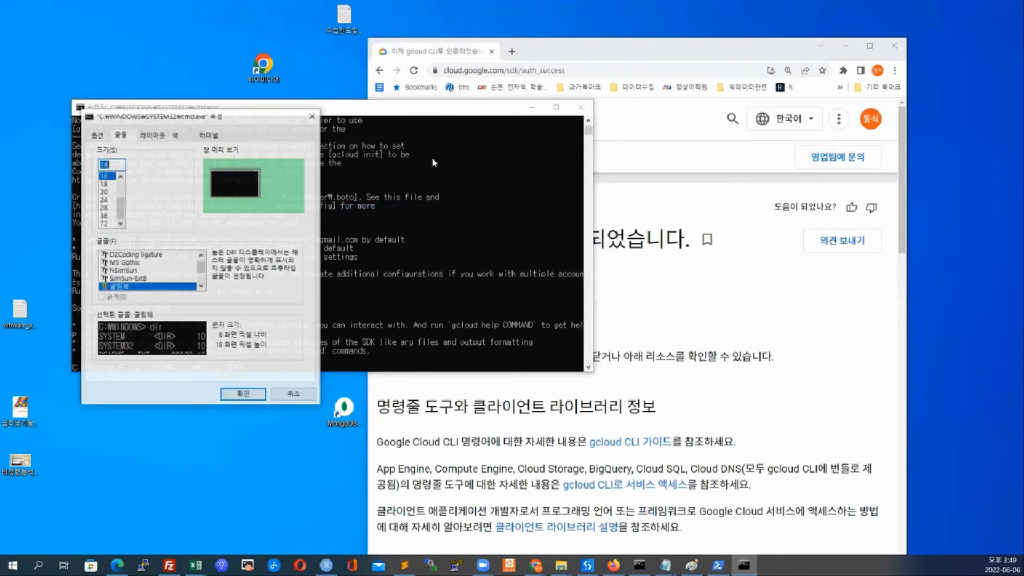
click(107, 207)
click(243, 395)
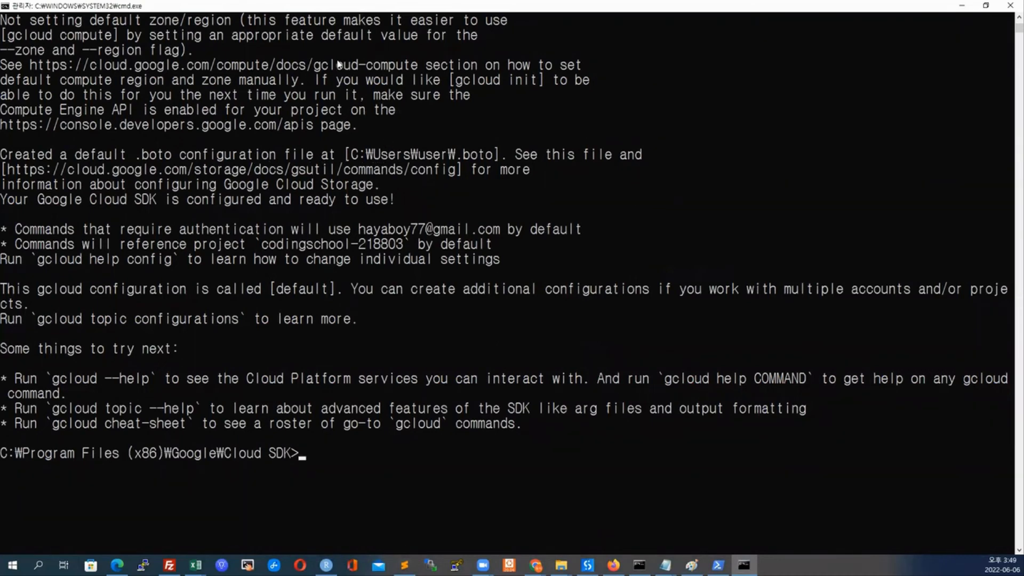
Examine the gcloud init output on the default zone/region, the Compute Engine API and the .boto file, with the console restored from full screen
drag(145, 19, 462, 36)
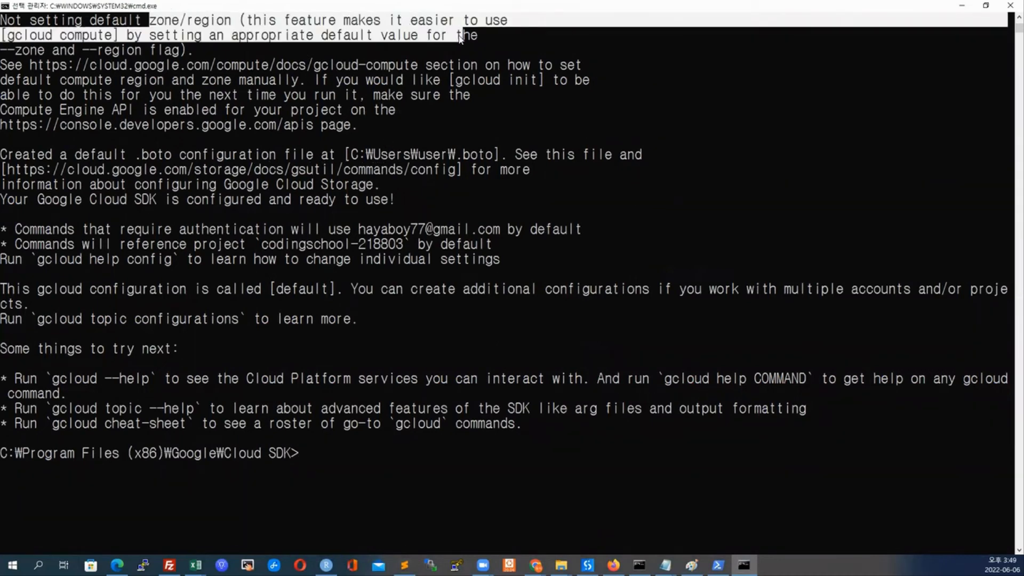
drag(85, 52, 231, 96)
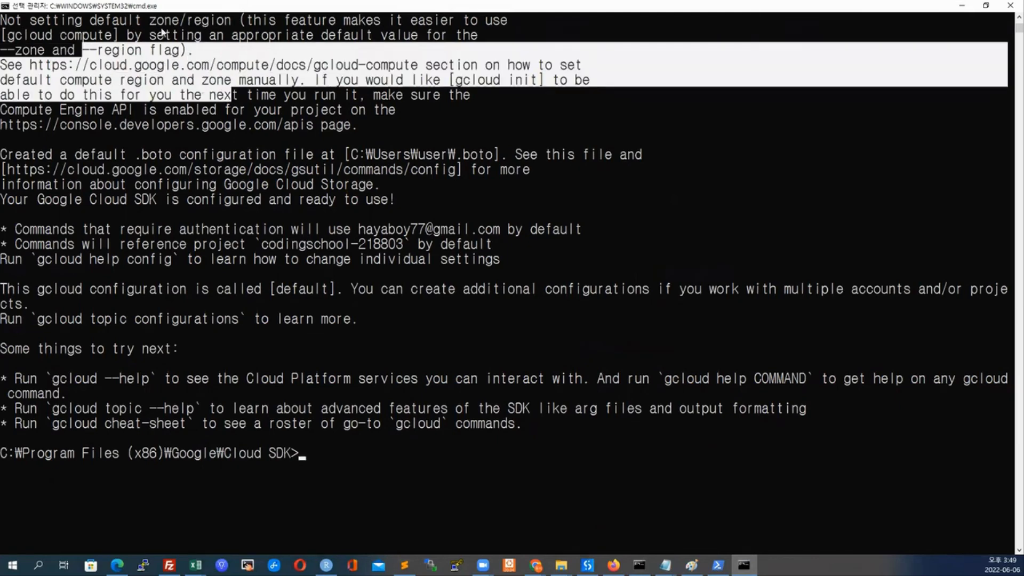
drag(107, 21, 205, 25)
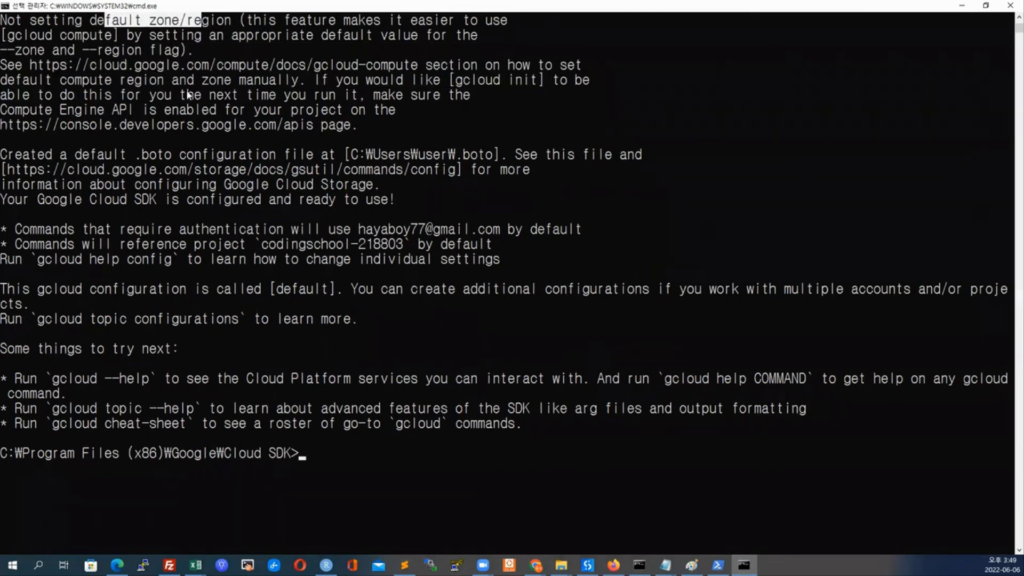
drag(165, 110, 388, 128)
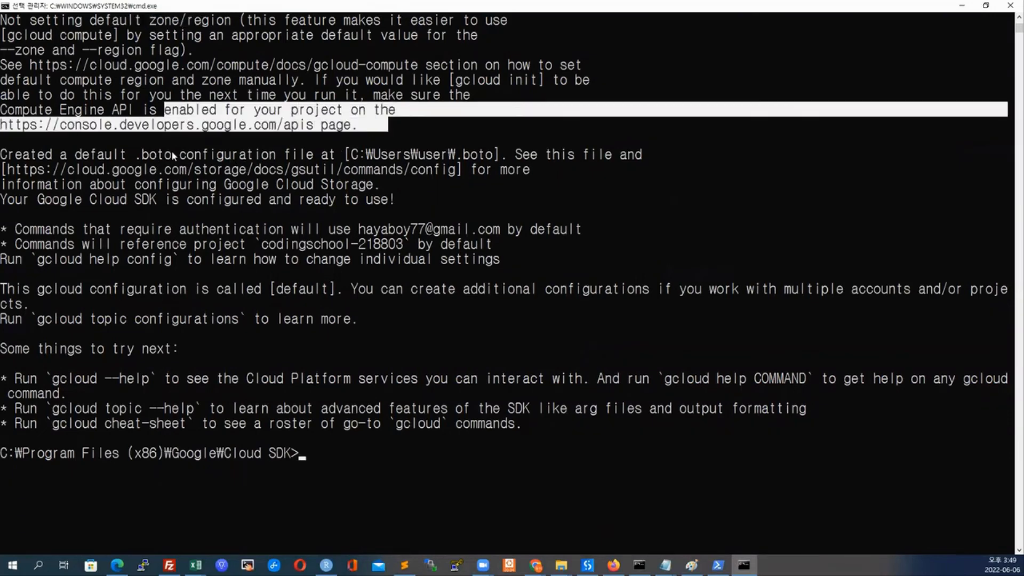
drag(156, 155, 373, 200)
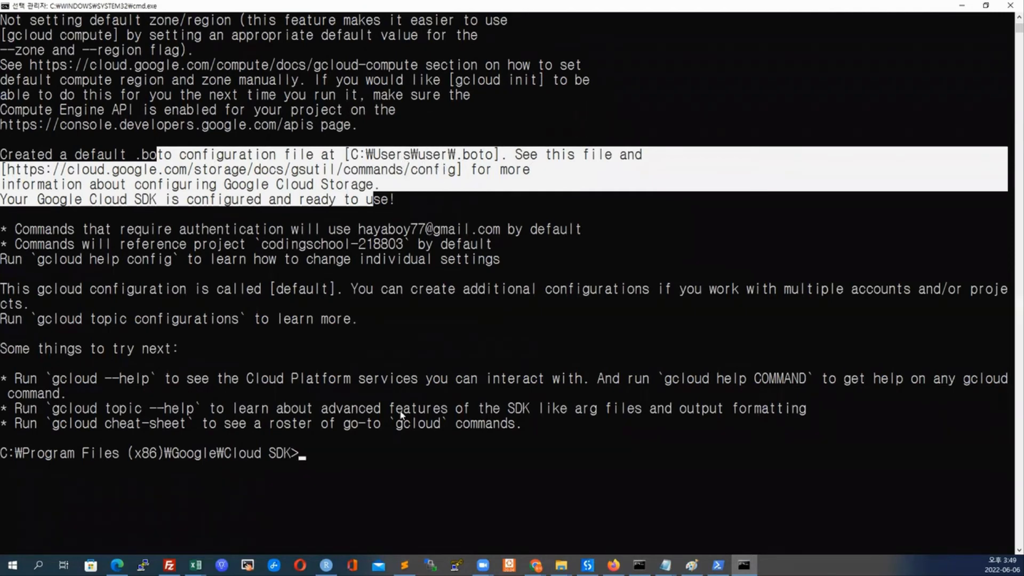
double_click(423, 11)
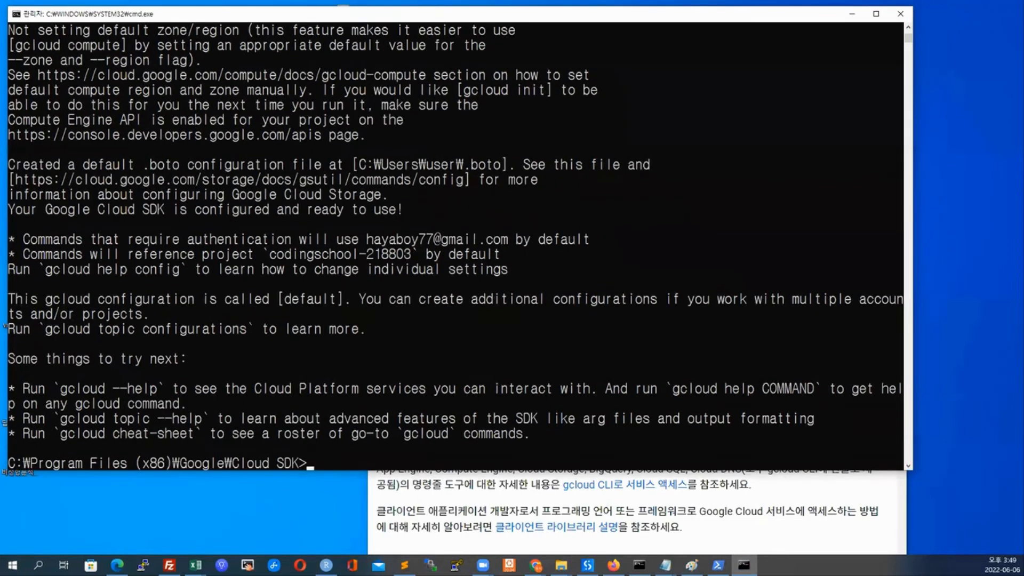
Switch to File Explorer and locate the .boto file in the C:\Users\user folder
click(561, 565)
click(612, 532)
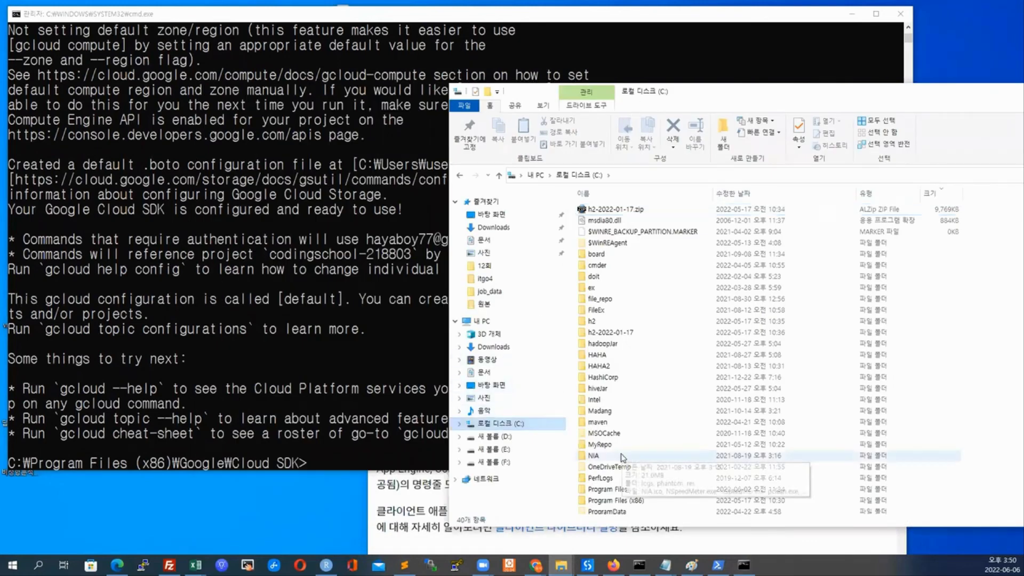
scroll(613, 463, down, 3)
scroll(604, 482, down, 2)
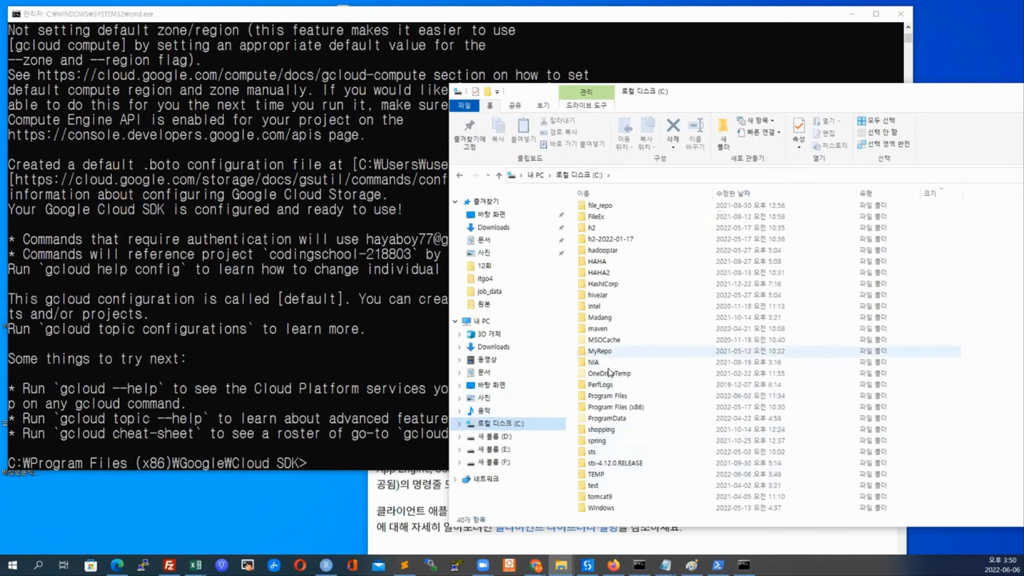
double_click(597, 485)
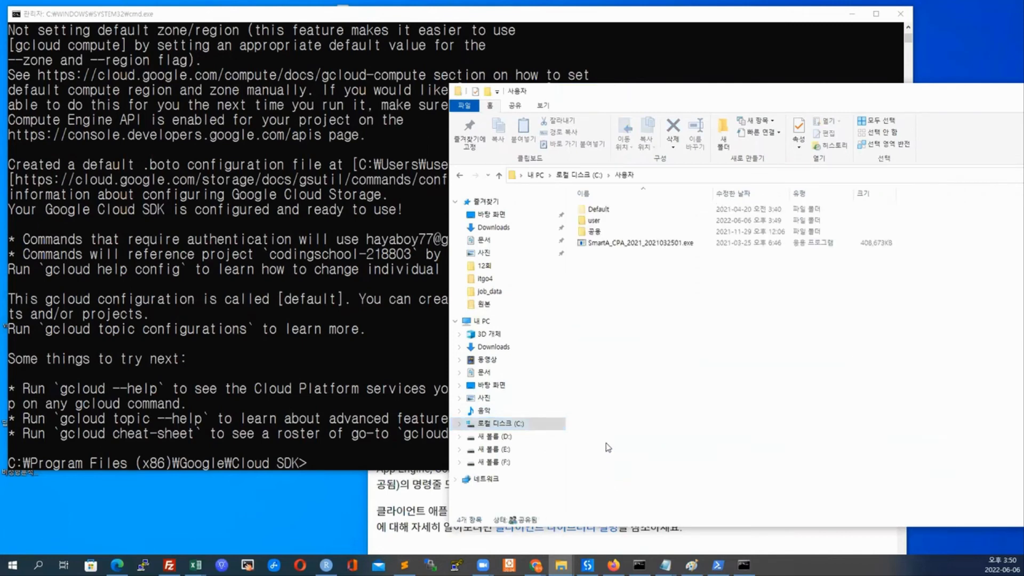
click(591, 221)
double_click(591, 221)
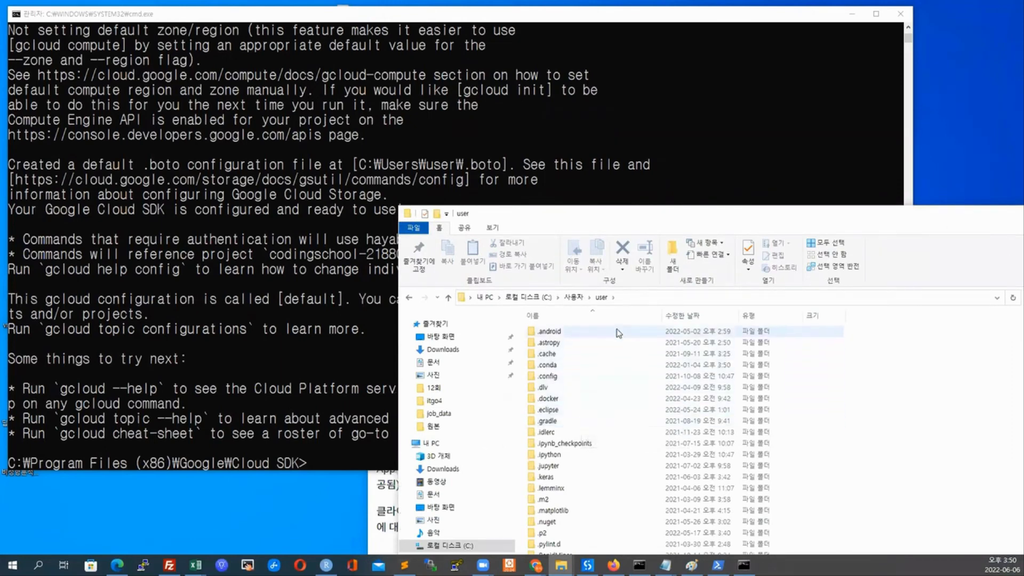
drag(651, 219, 636, 117)
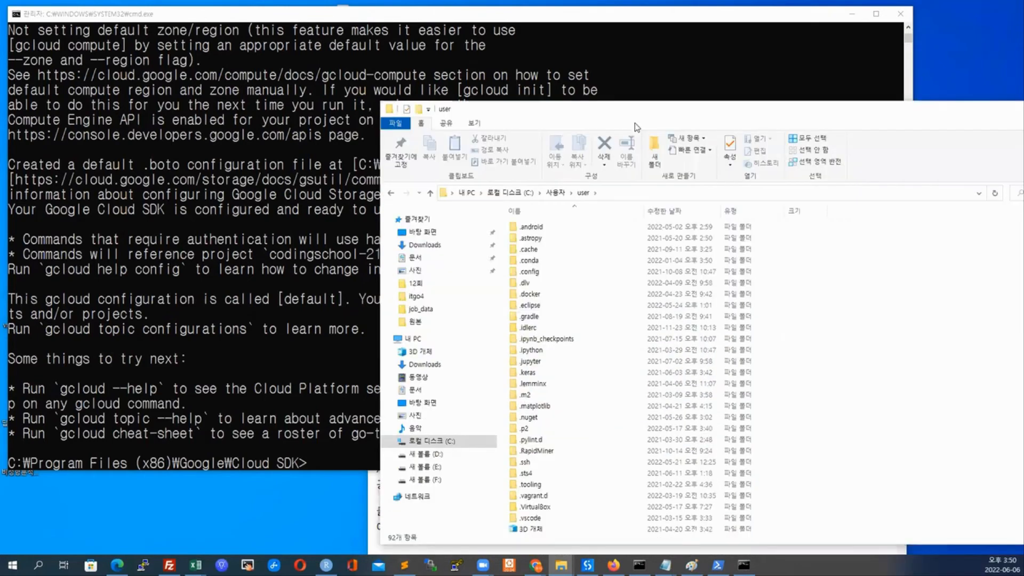
scroll(613, 352, down, 6)
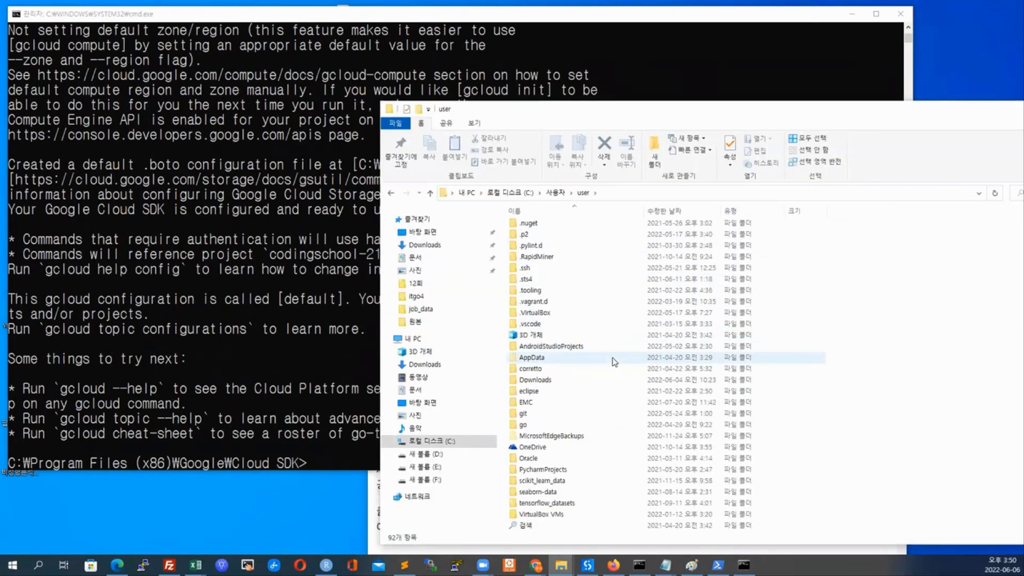
scroll(613, 360, down, 6)
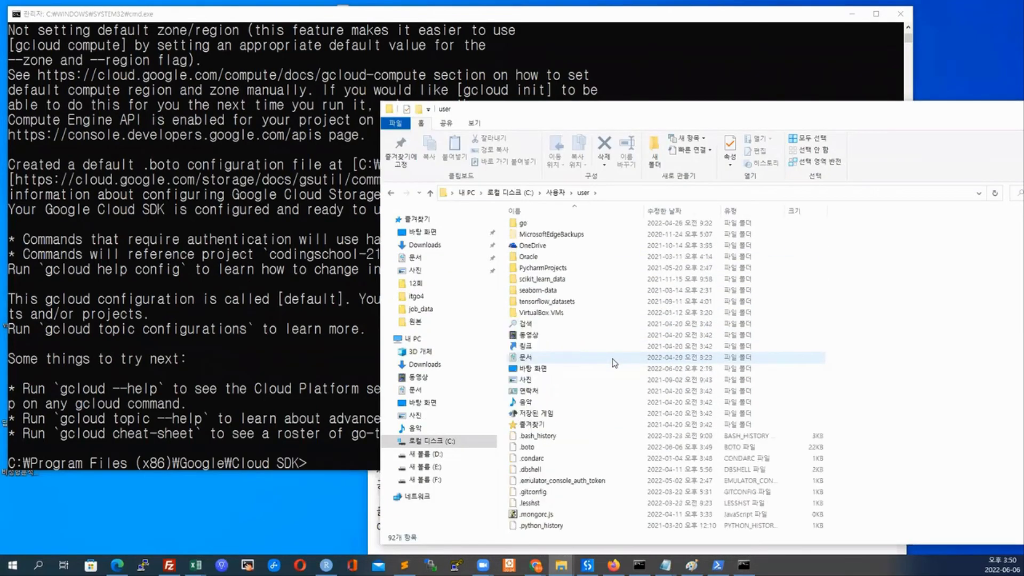
Open the .boto file with Notepad, keeping the option to always use that app for .boto files
click(530, 447)
click(529, 446)
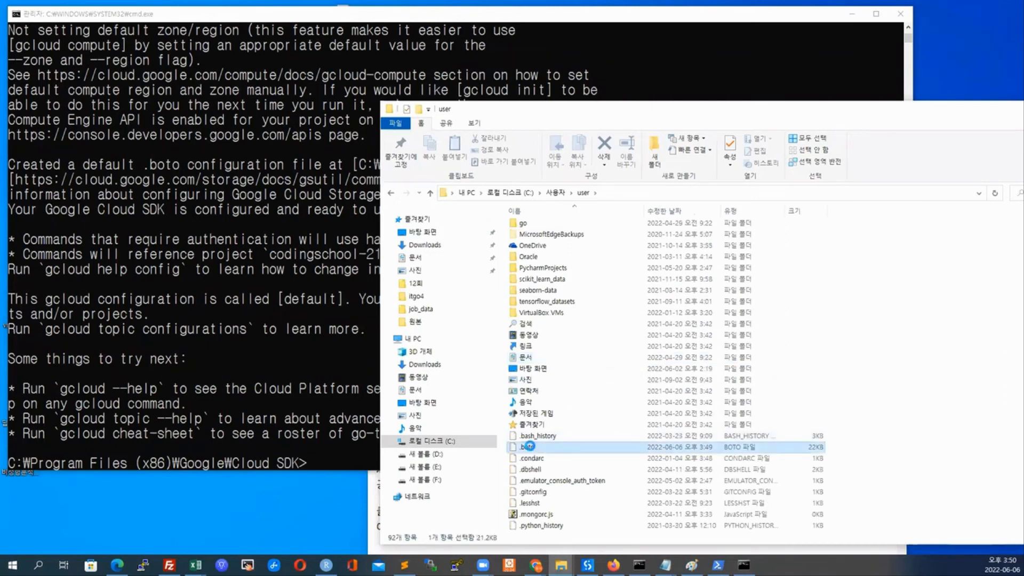
right_click(529, 447)
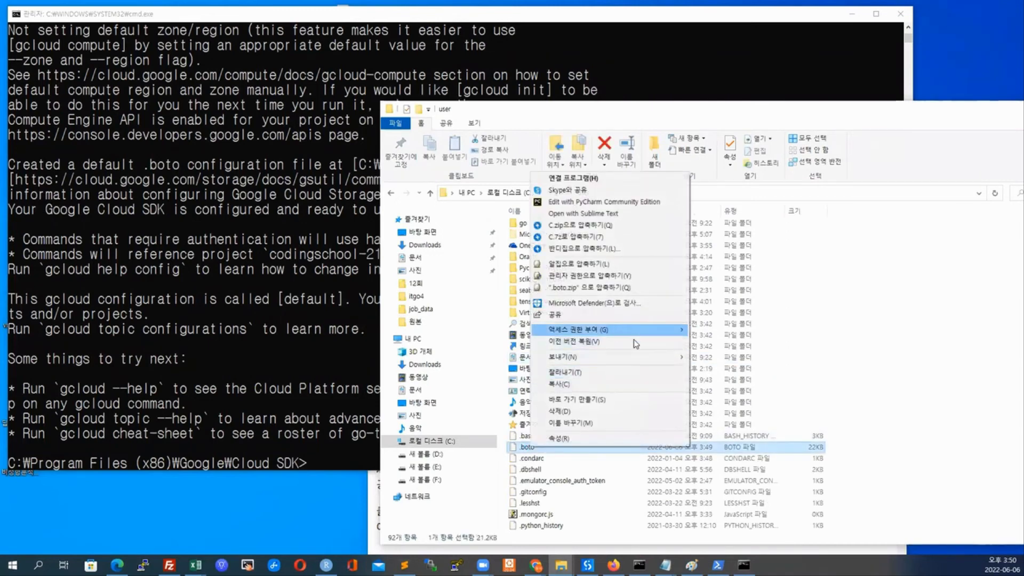
click(634, 200)
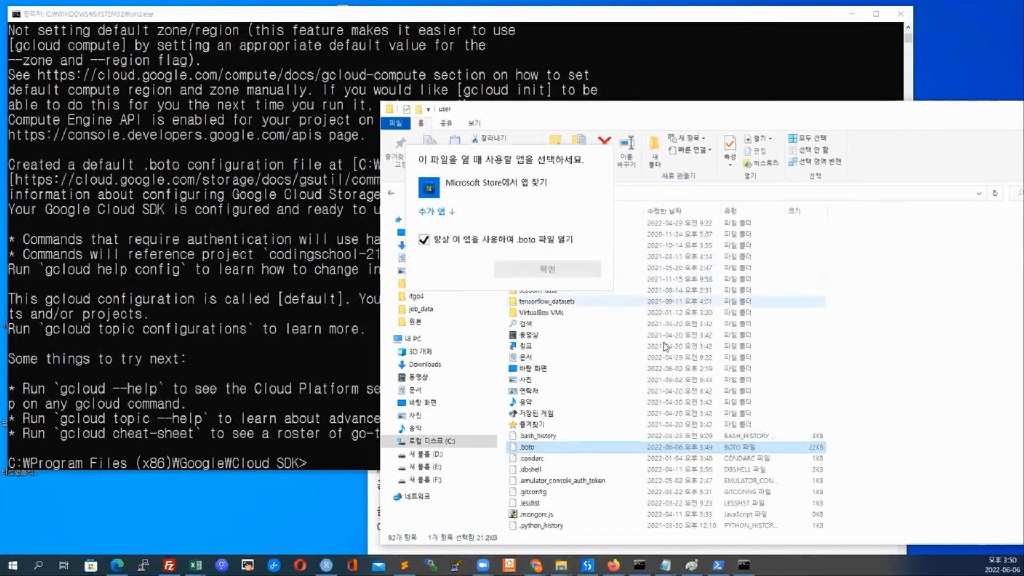
click(435, 212)
scroll(510, 304, down, 5)
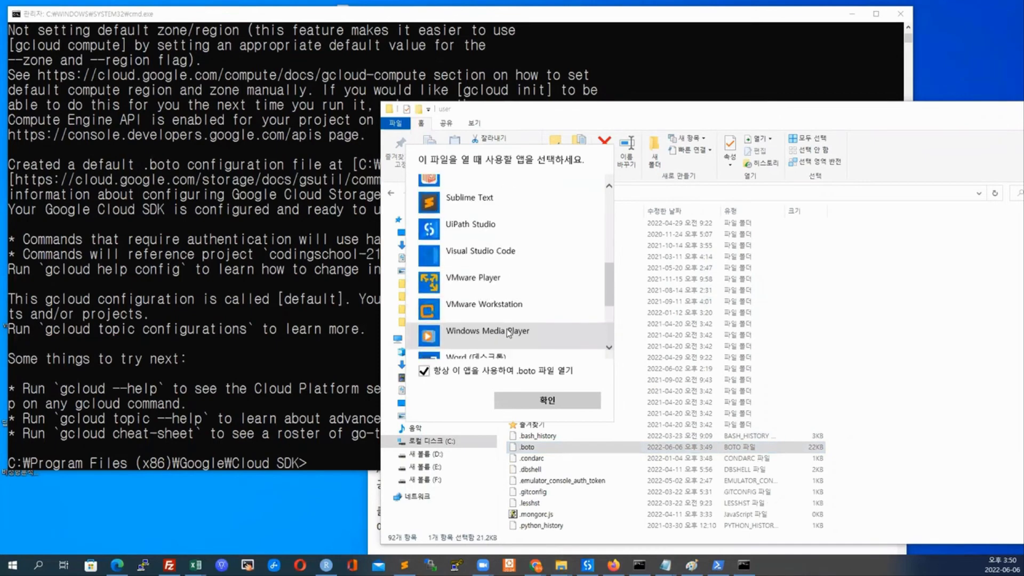
scroll(506, 328, down, 3)
double_click(473, 325)
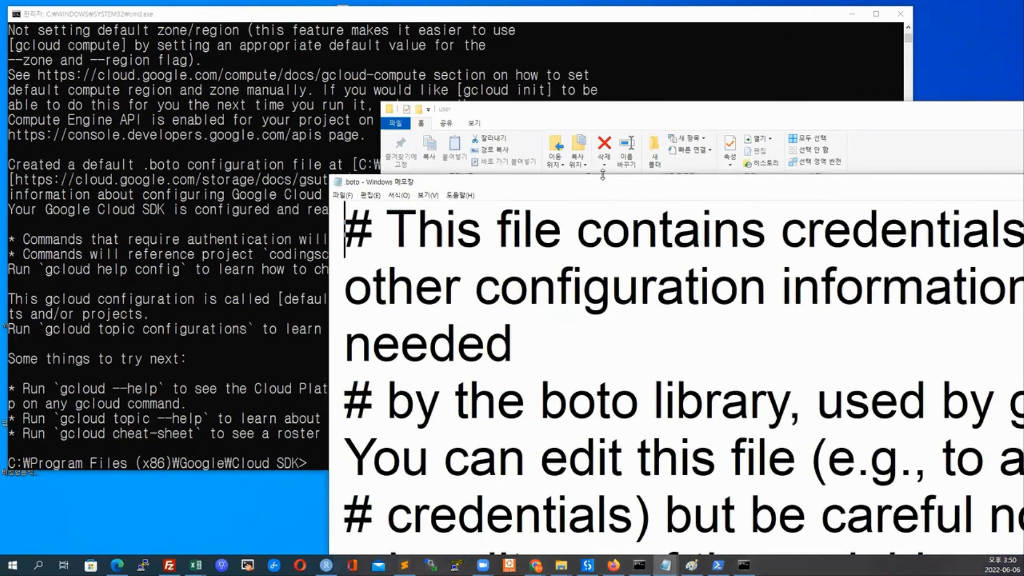
Maximize the .boto file's Notepad window and reduce its text zoom to 20%
double_click(606, 183)
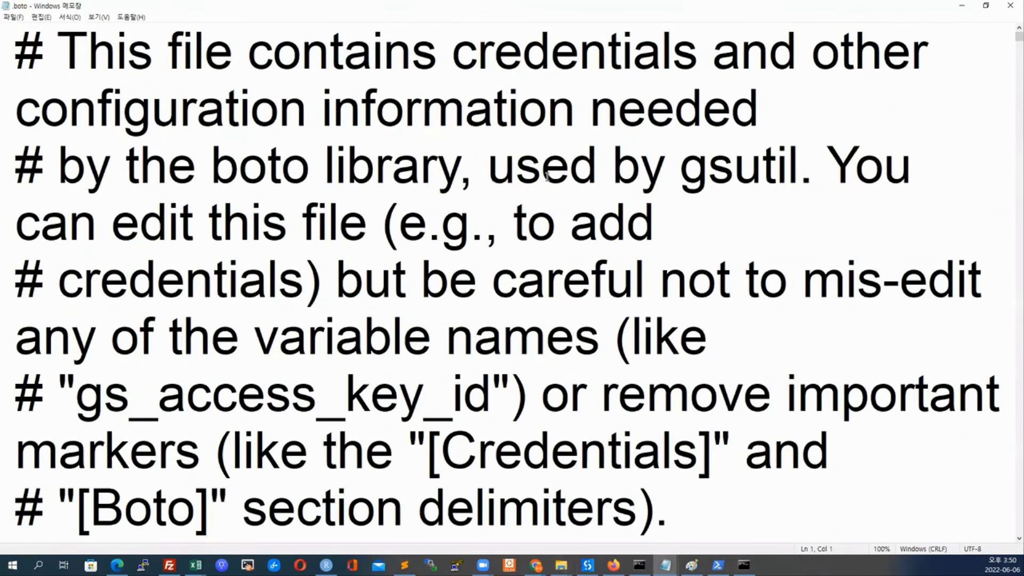
click(543, 174)
ctrl+scroll(547, 176, down, 8)
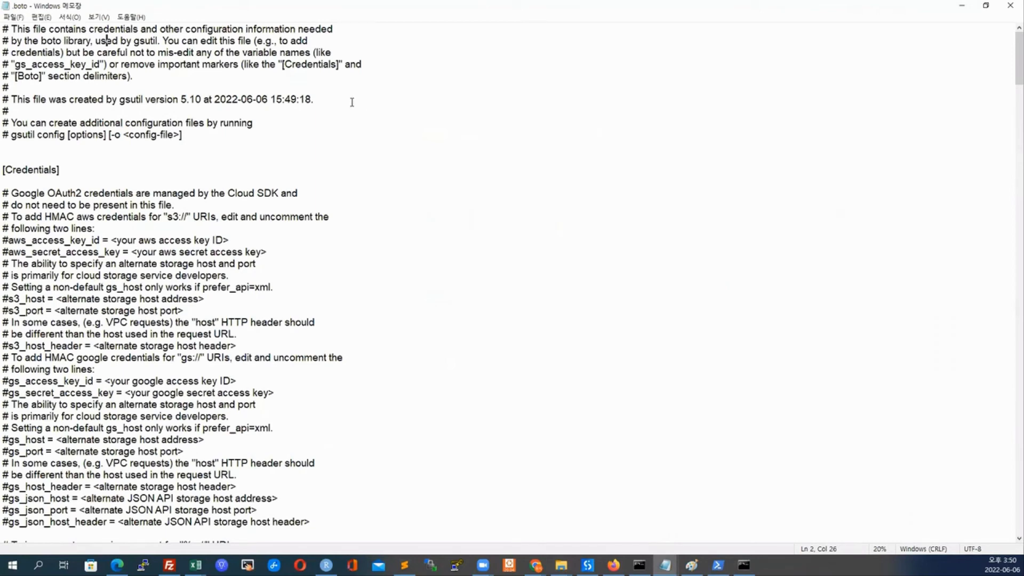
Read through the .boto file's Credentials, Boto, GoogleCompute and GSUtil settings
scroll(341, 183, down, 4)
scroll(345, 192, down, 2)
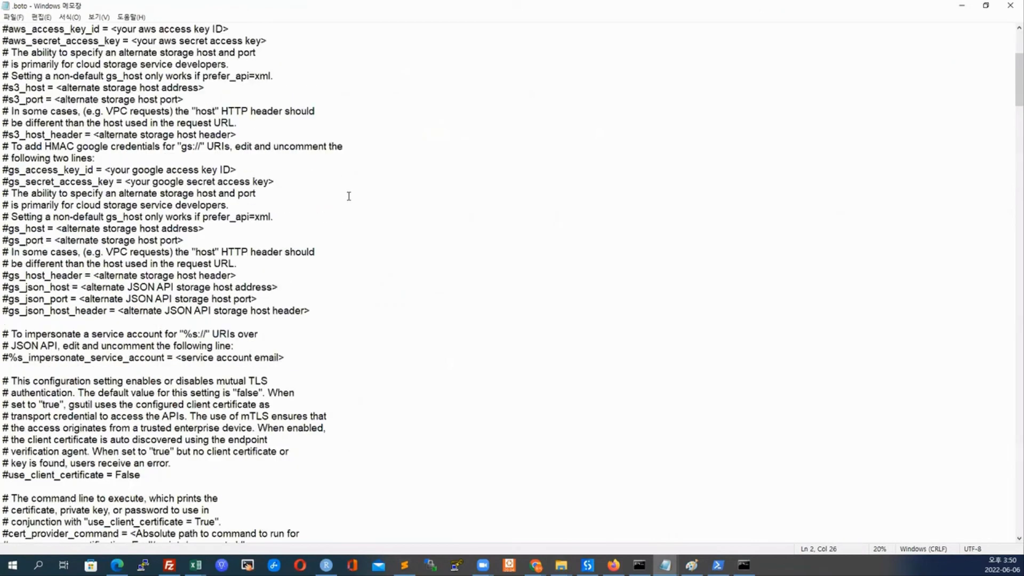
scroll(355, 194, down, 13)
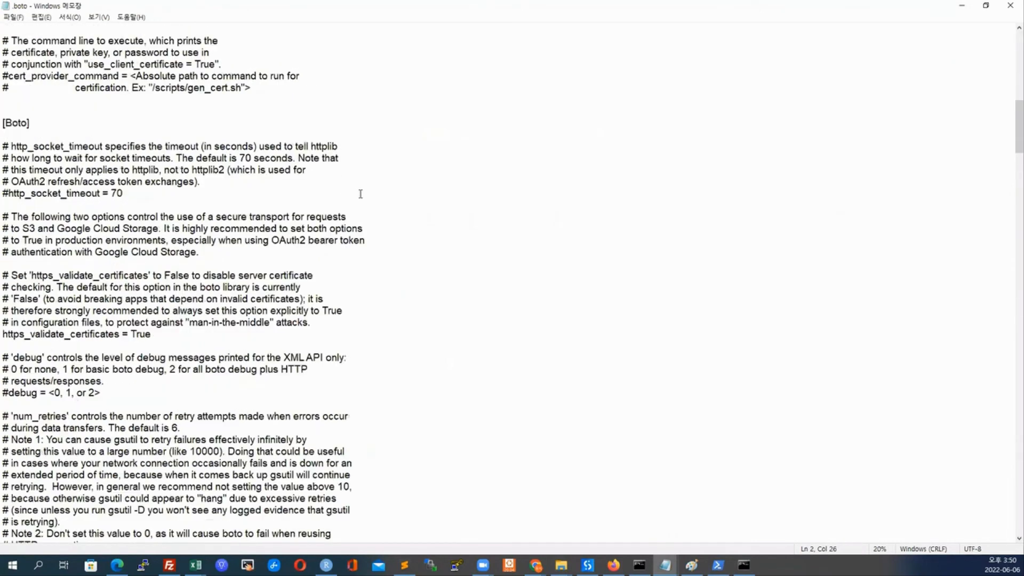
scroll(363, 193, down, 4)
scroll(442, 191, down, 9)
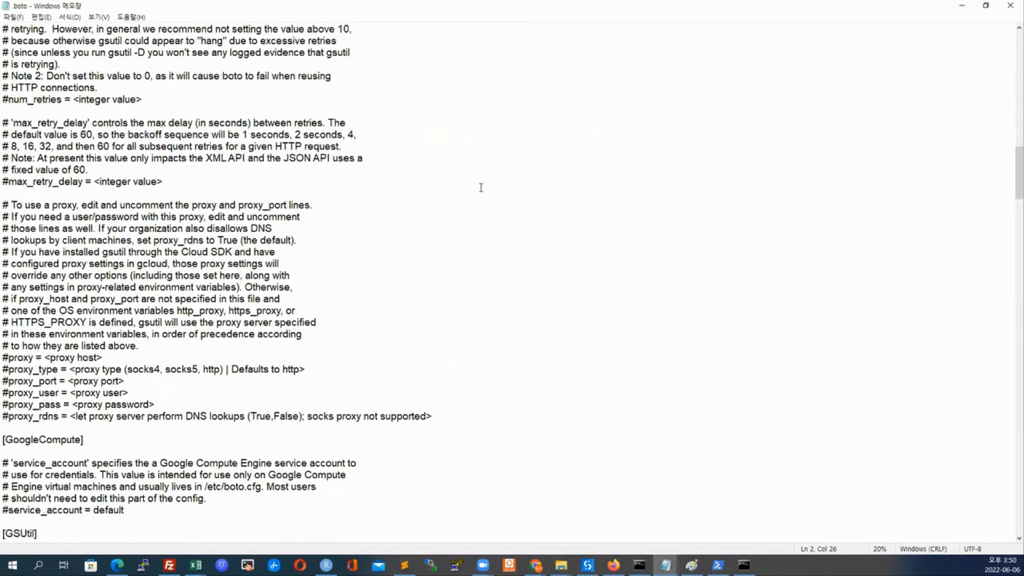
scroll(571, 192, down, 12)
scroll(795, 182, down, 12)
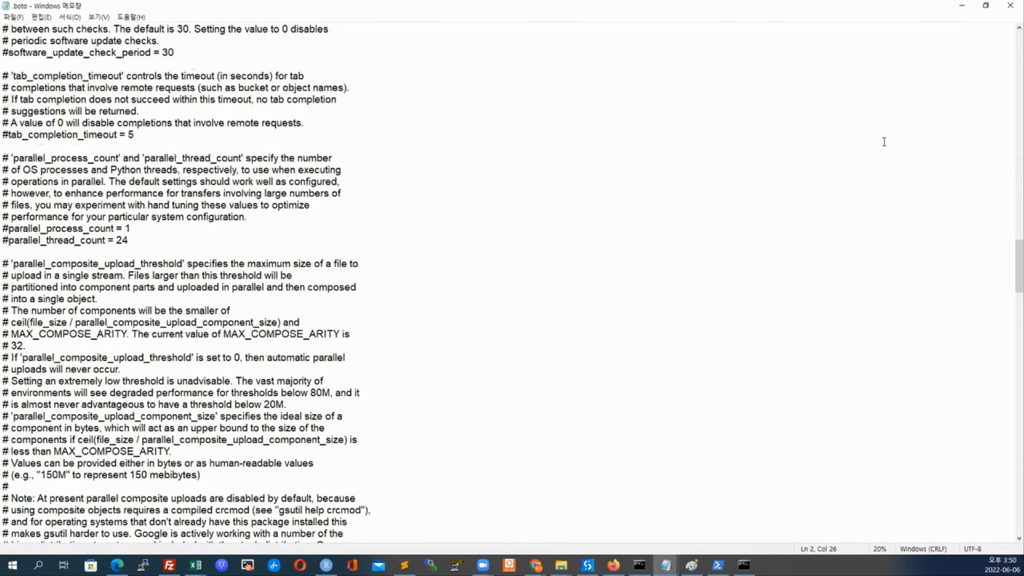
Close the .boto file and the user folder window, returning to the Command Prompt
click(1010, 5)
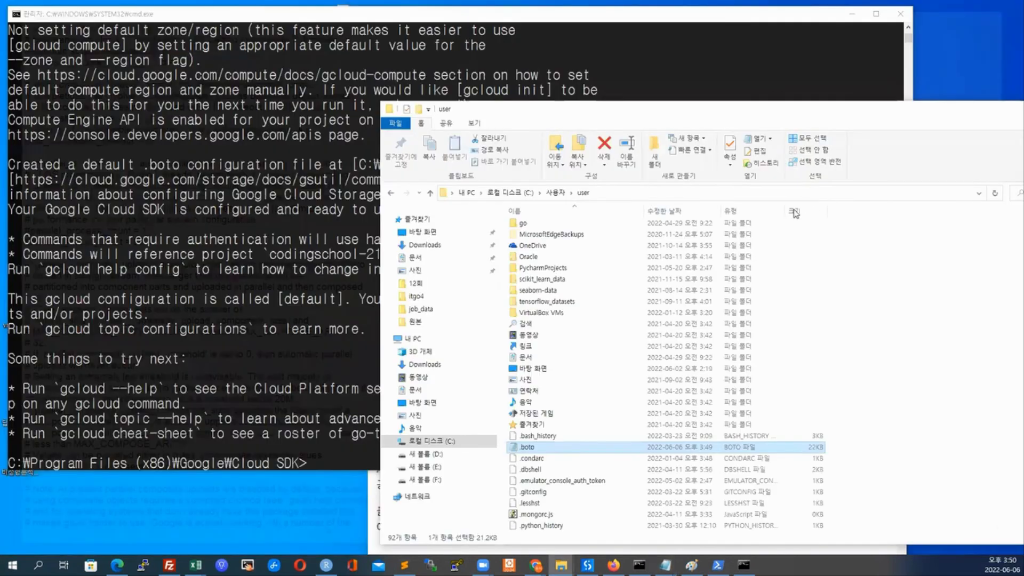
drag(938, 115, 849, 123)
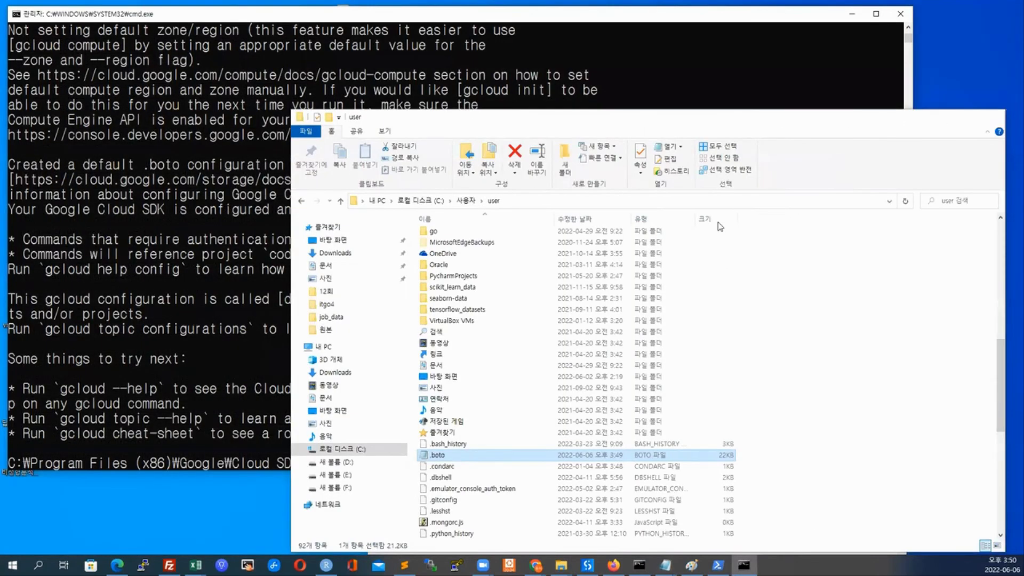
key(ctrl+w)
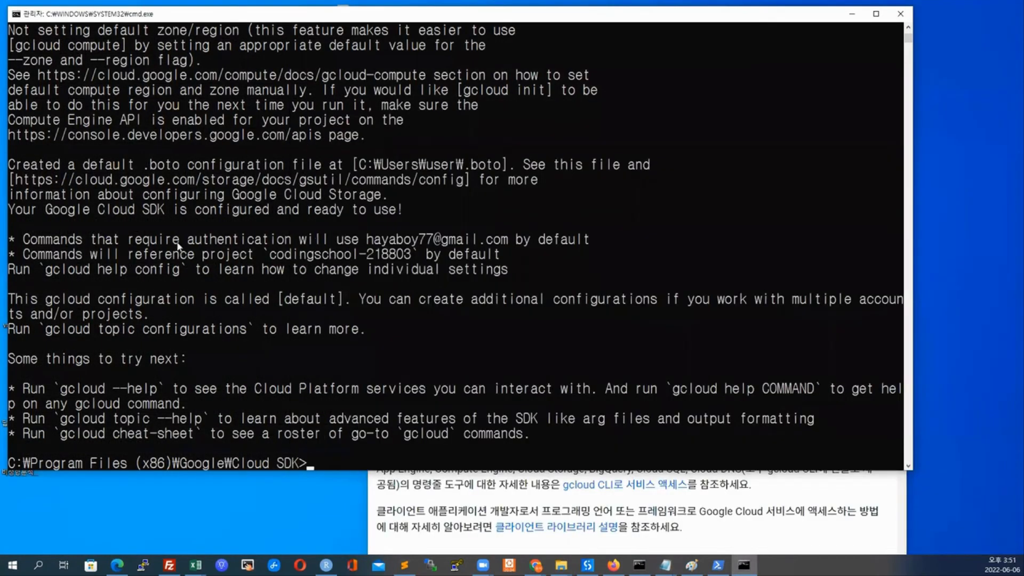
Examine the gcloud init output on the default account, default project, additional configurations, suggested help commands and the Cloud SDK prompt
double_click(475, 239)
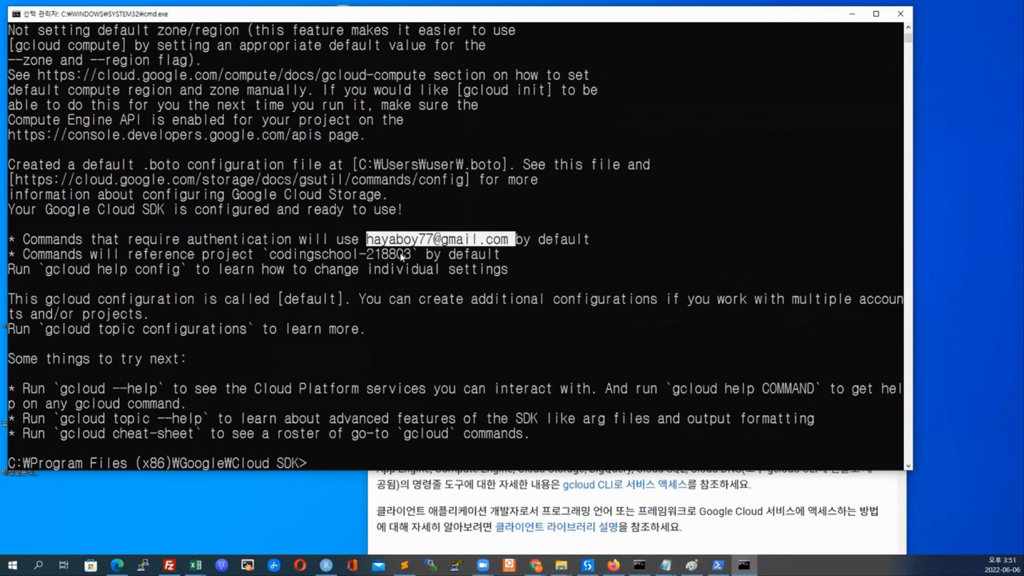
double_click(336, 267)
double_click(335, 260)
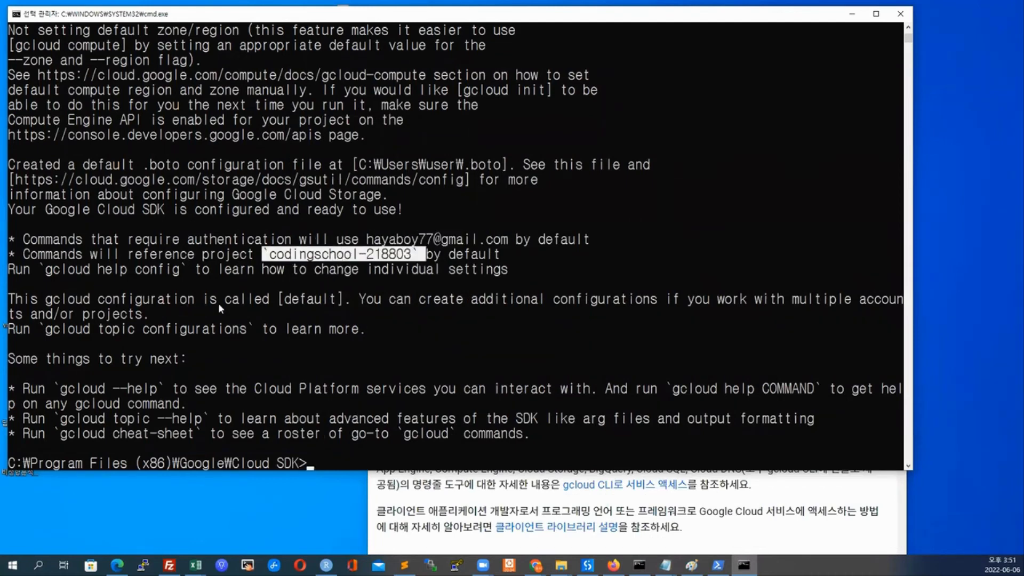
double_click(615, 302)
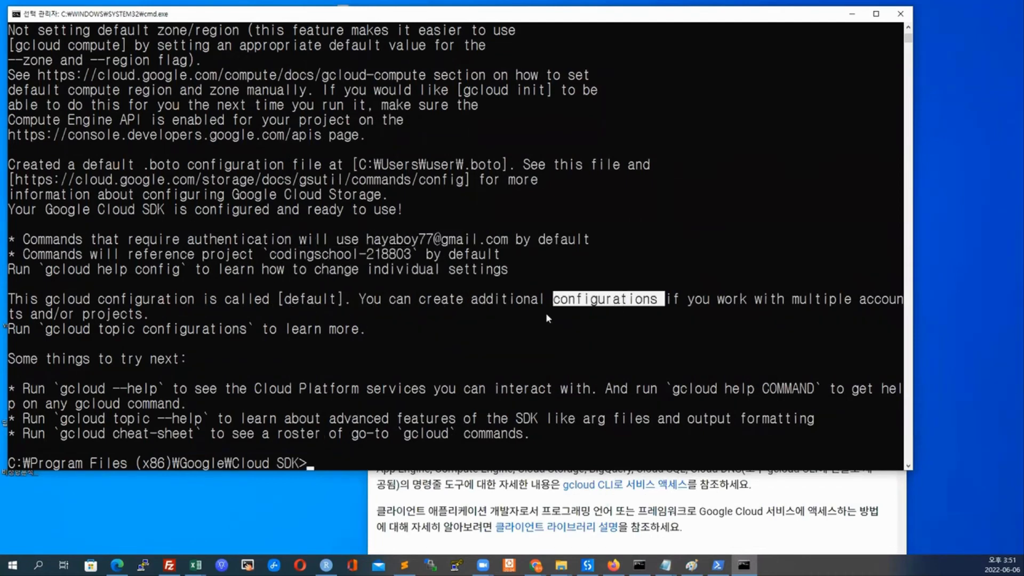
double_click(216, 328)
double_click(112, 329)
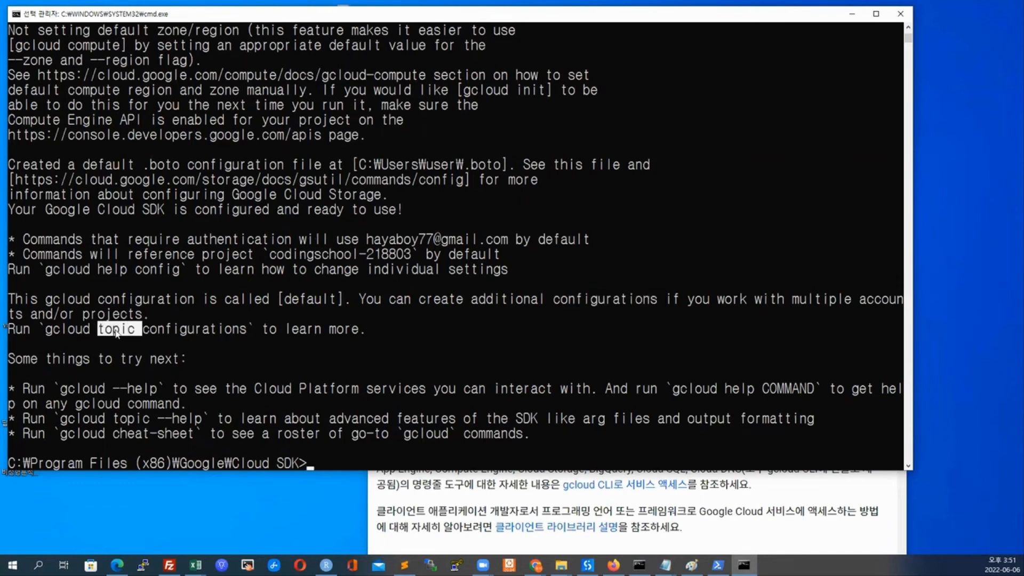
double_click(186, 330)
drag(111, 387, 247, 436)
click(384, 459)
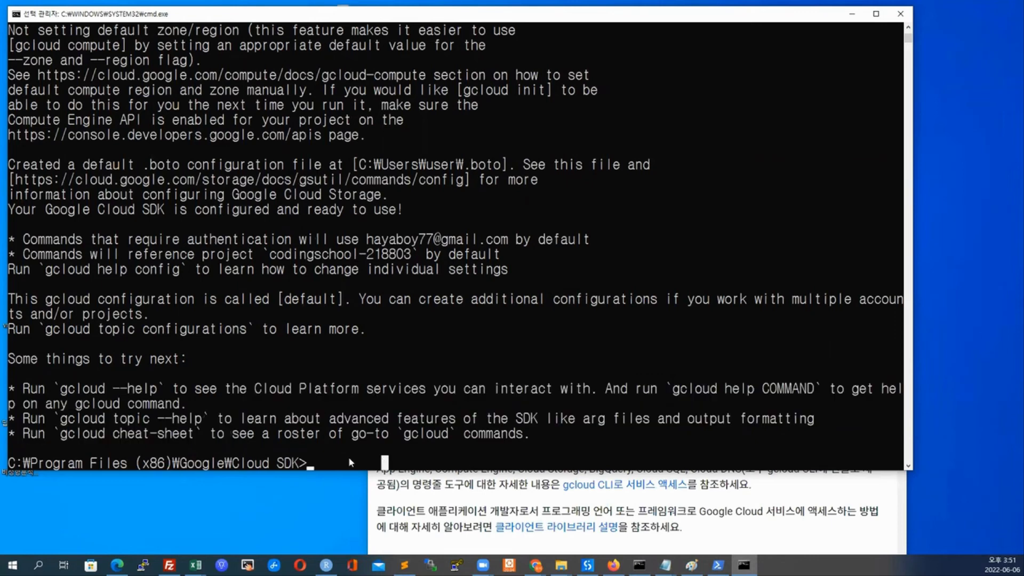
drag(49, 465, 299, 465)
double_click(294, 467)
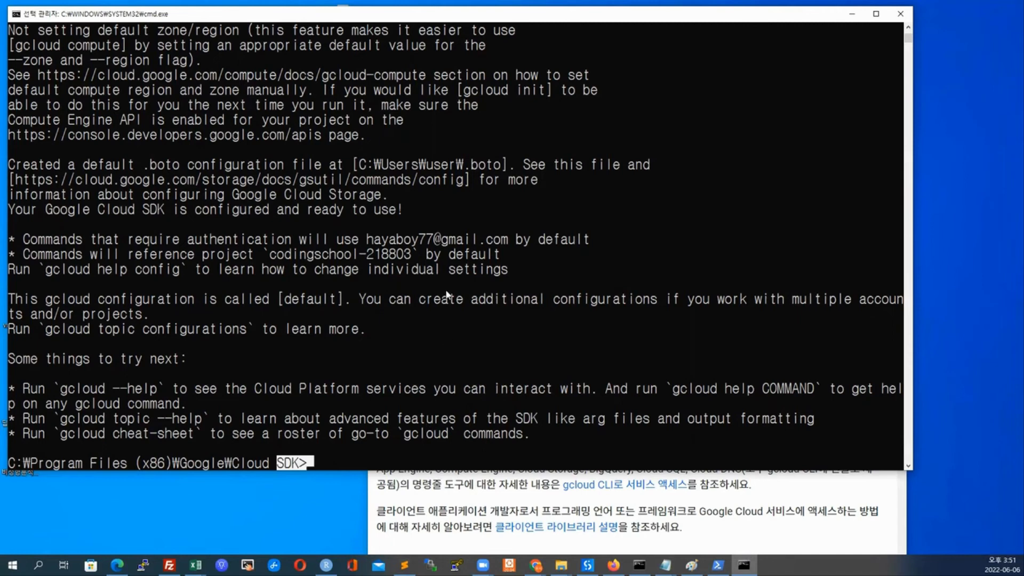
click(769, 499)
click(391, 119)
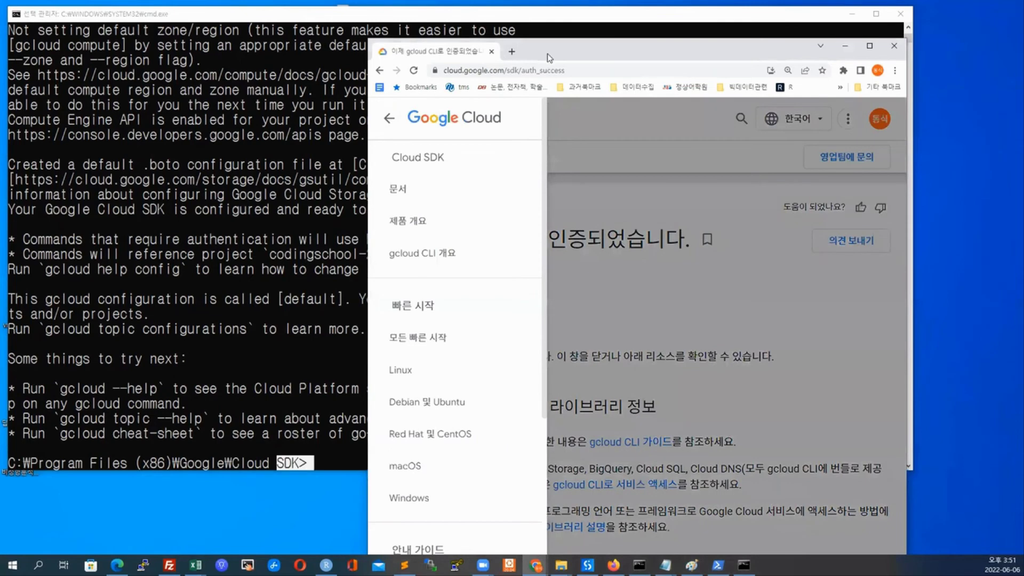
click(689, 228)
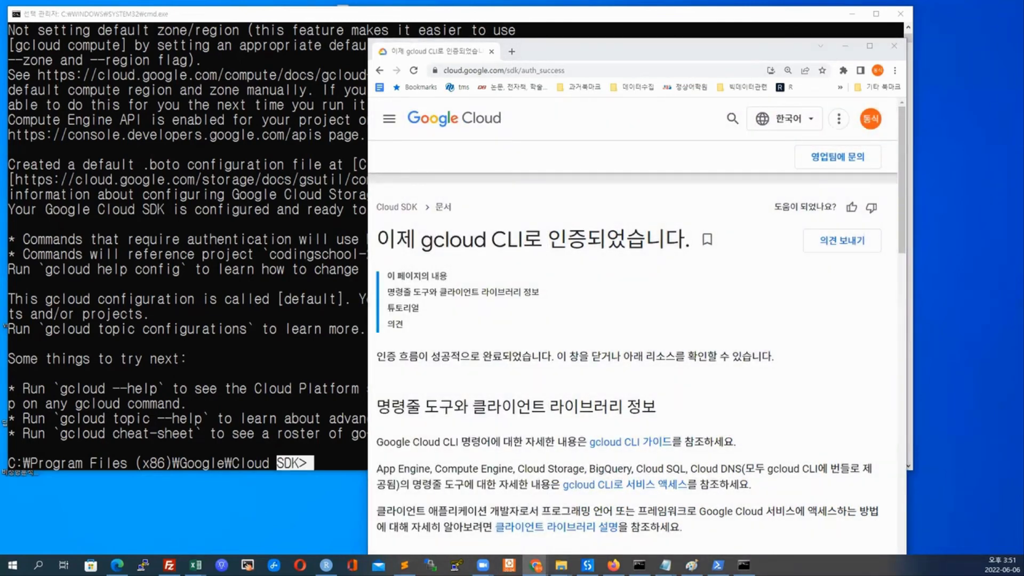
Show the Google Cloud console in its own maximized browser window, close the blank tab and select the CodingSchool project
click(535, 565)
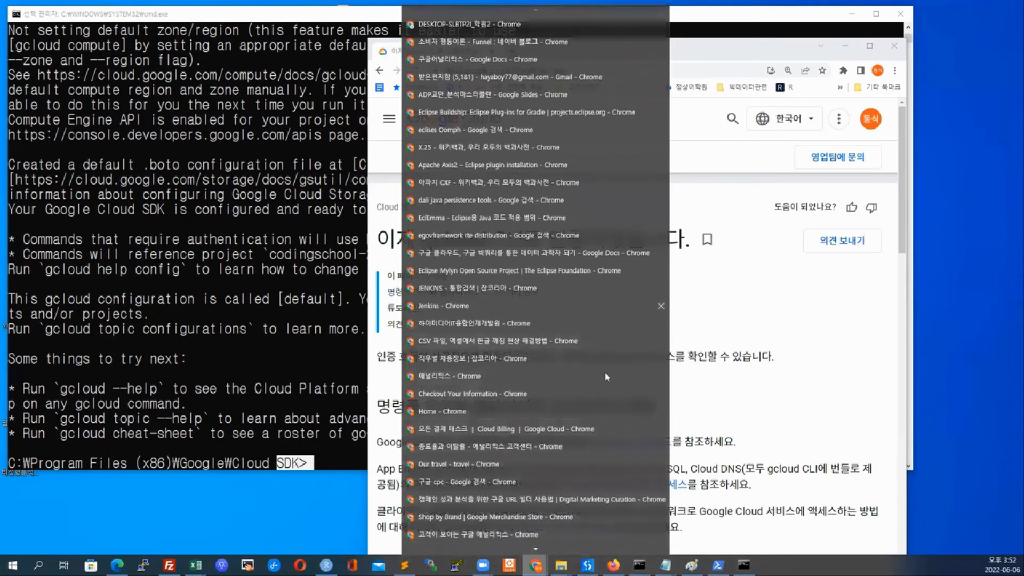
click(535, 564)
click(928, 157)
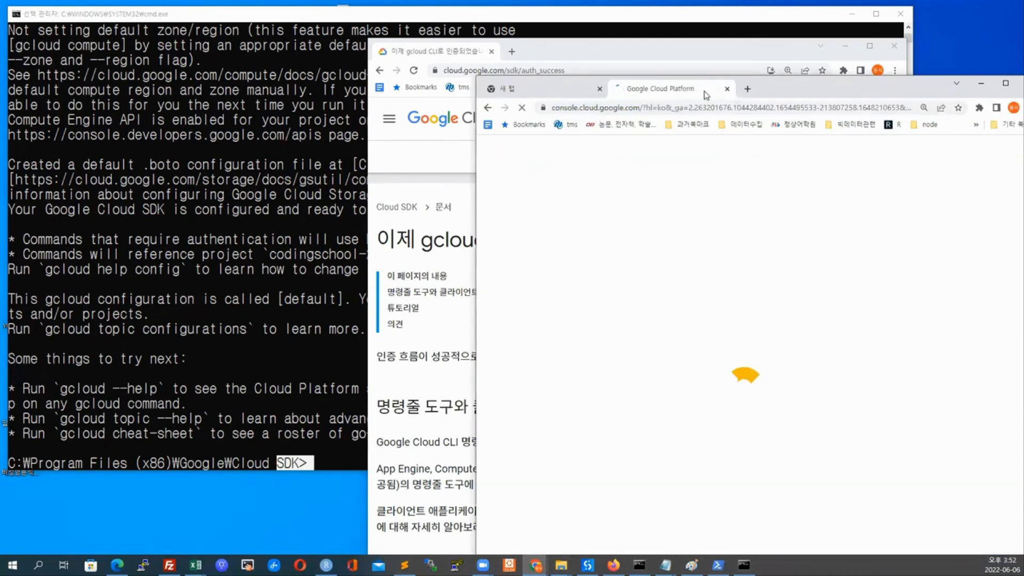
drag(705, 91, 658, 99)
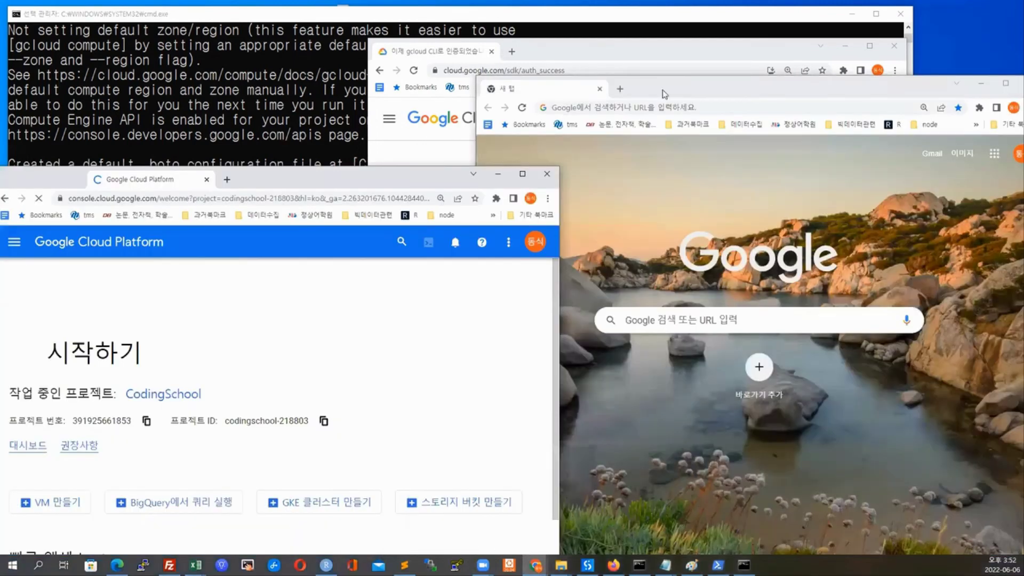
key(ctrl+w)
double_click(384, 176)
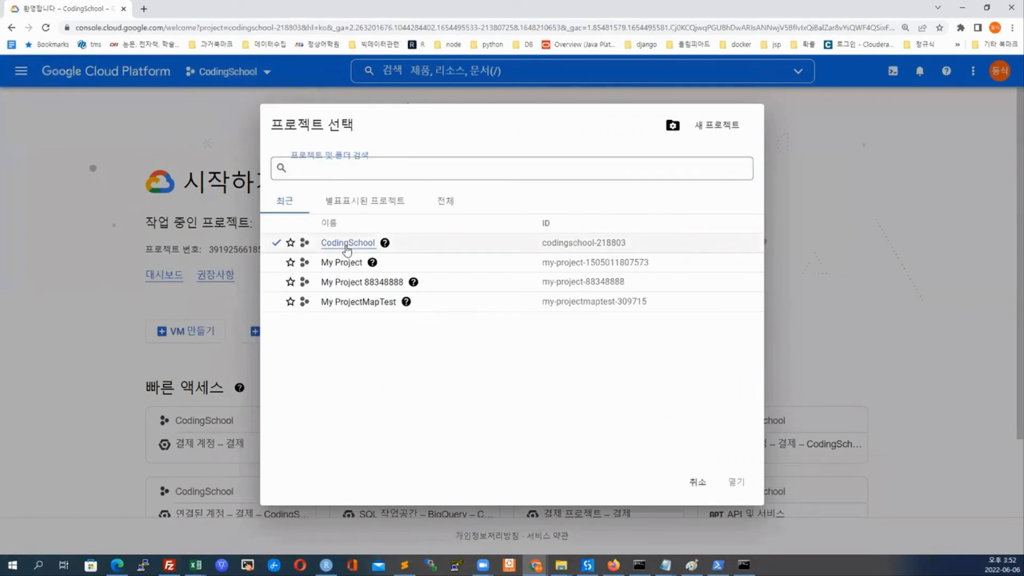
click(347, 244)
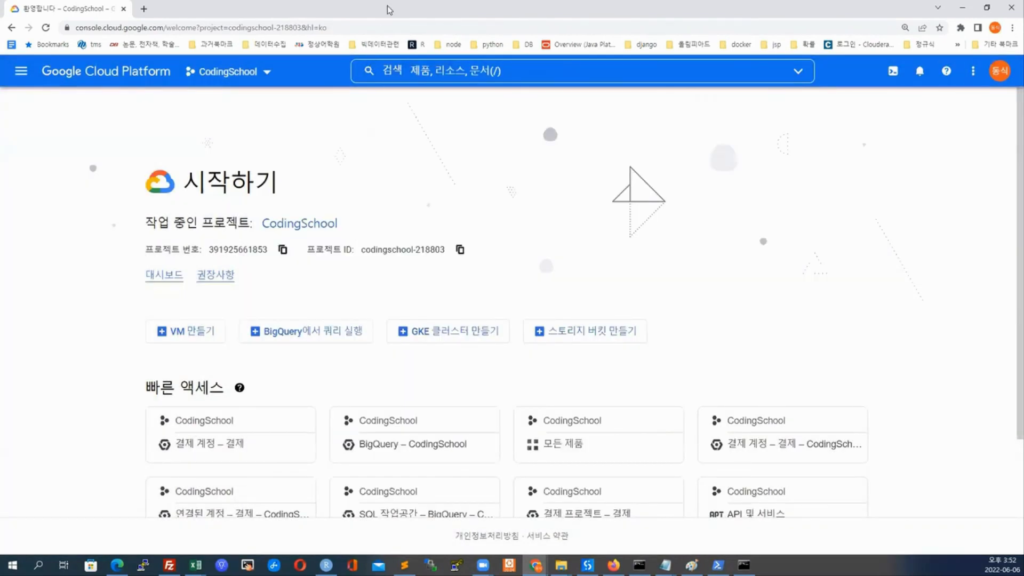
Narrow the Command Prompt window so the console's project ID shows beside it, and return to the maximized console
double_click(389, 10)
click(363, 326)
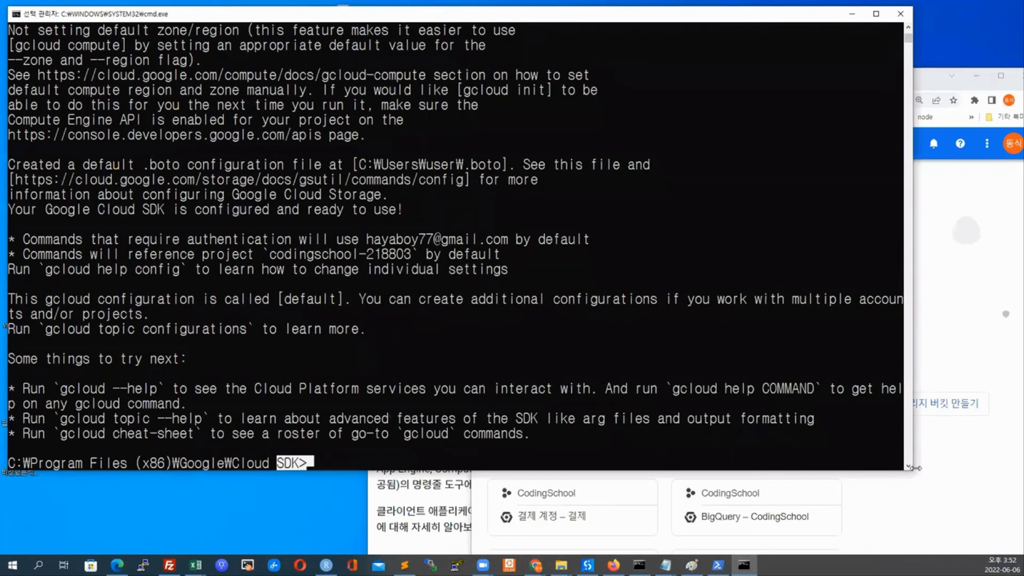
drag(912, 470, 531, 498)
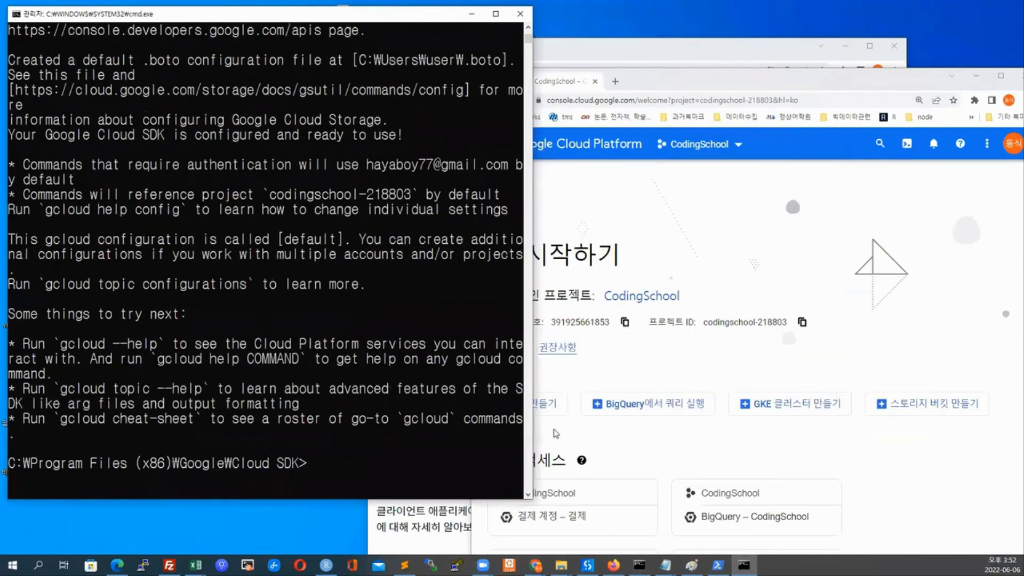
drag(735, 84, 548, 82)
double_click(548, 82)
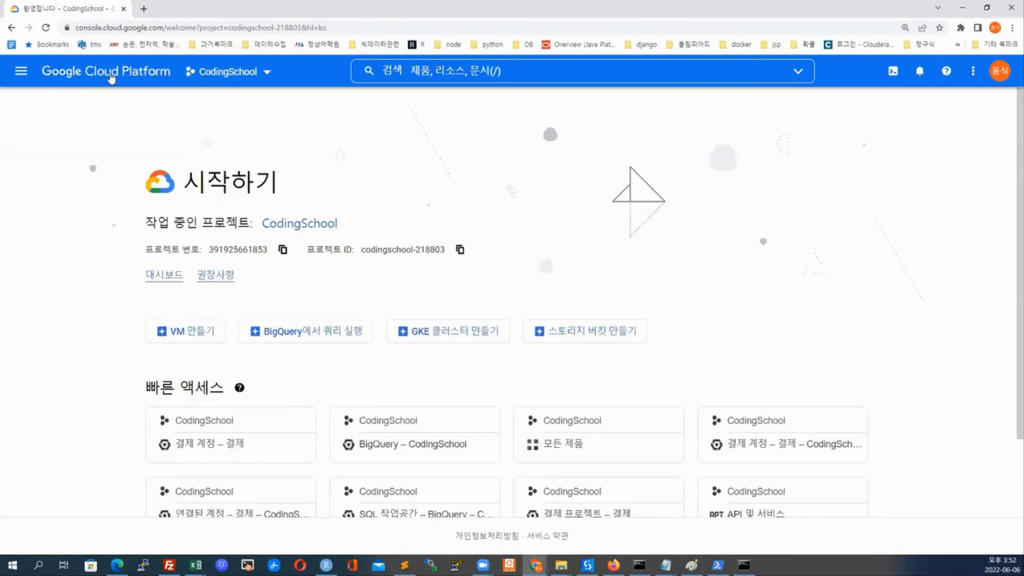
Browse the list of all products, open IAM 및 관리자 and go to its service accounts (서비스 계정) page
click(21, 72)
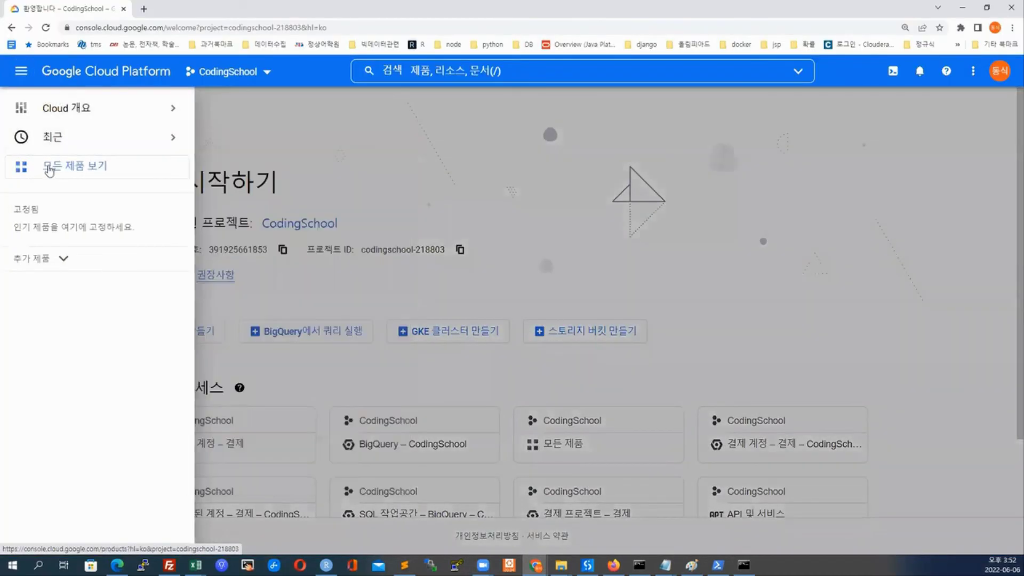
click(50, 168)
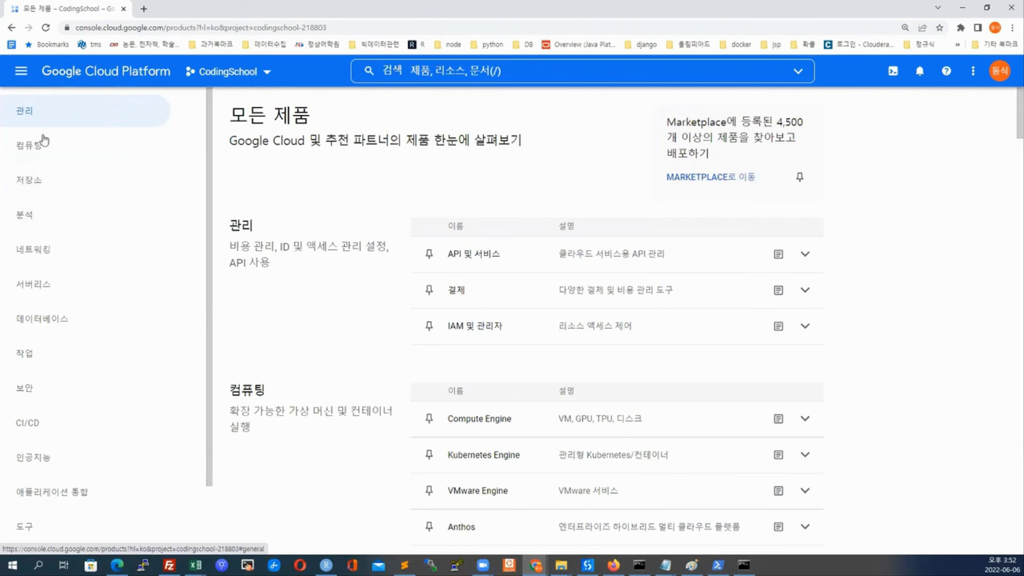
scroll(86, 378, down, 2)
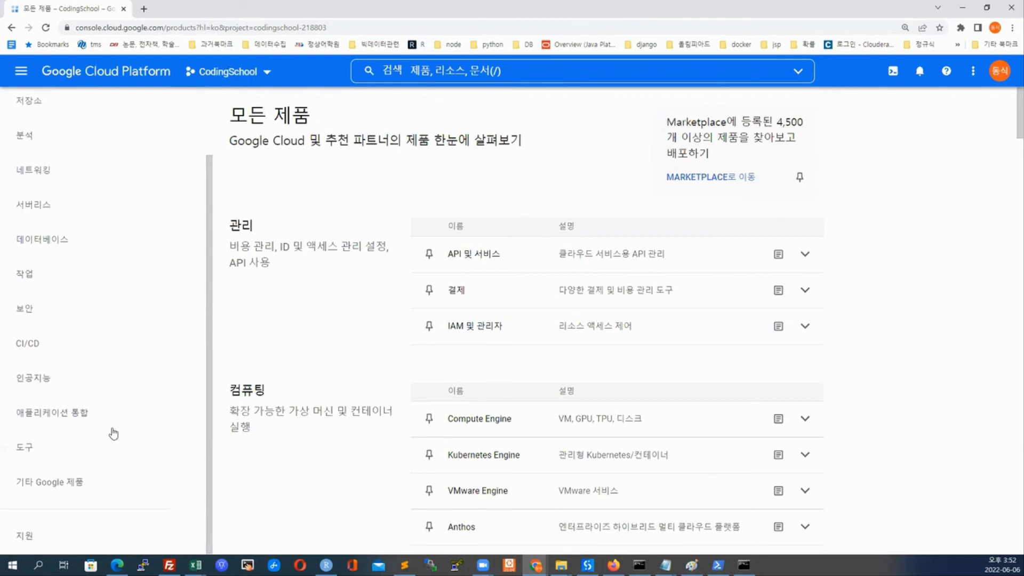
scroll(119, 403, up, 2)
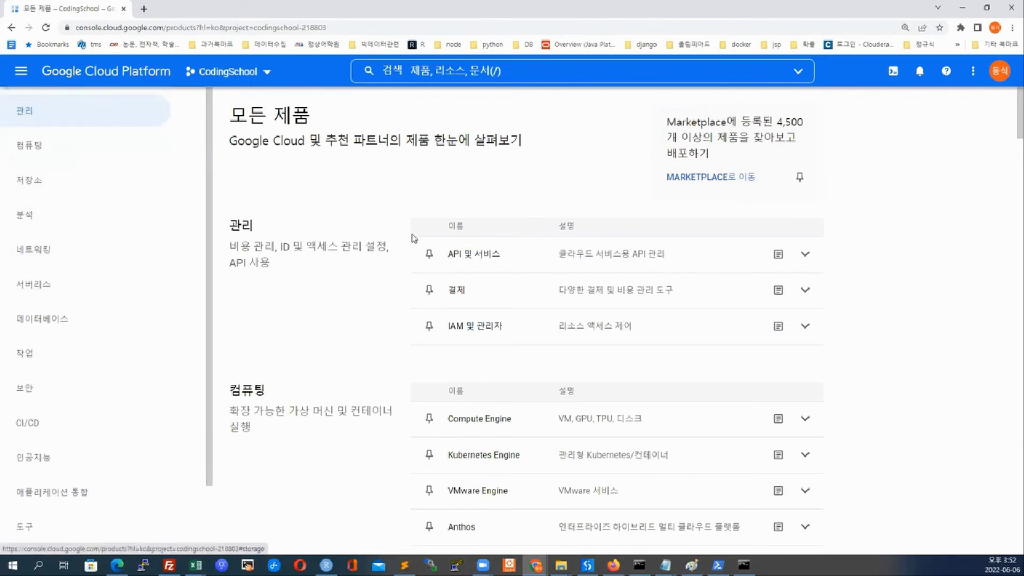
click(474, 333)
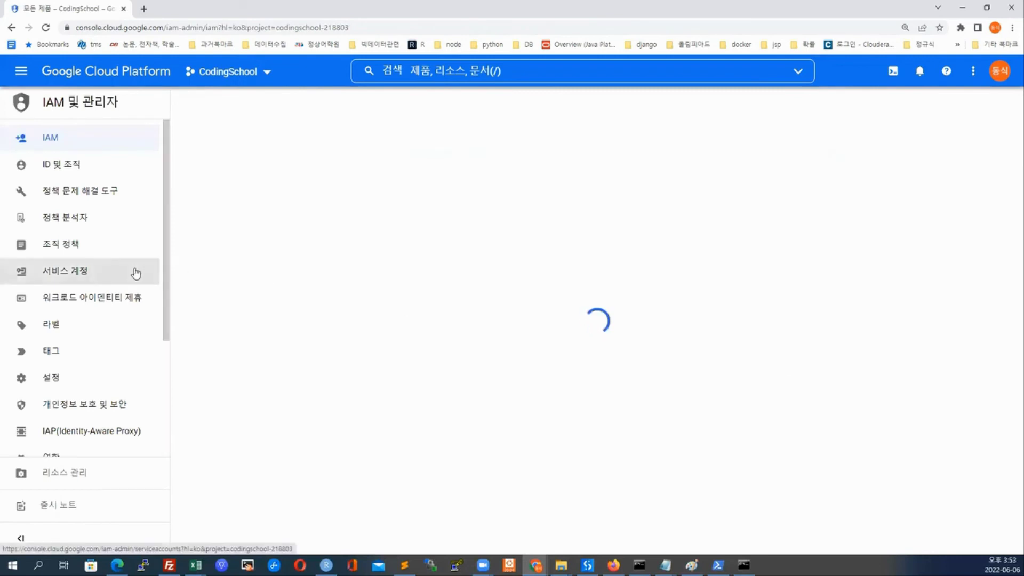
click(72, 272)
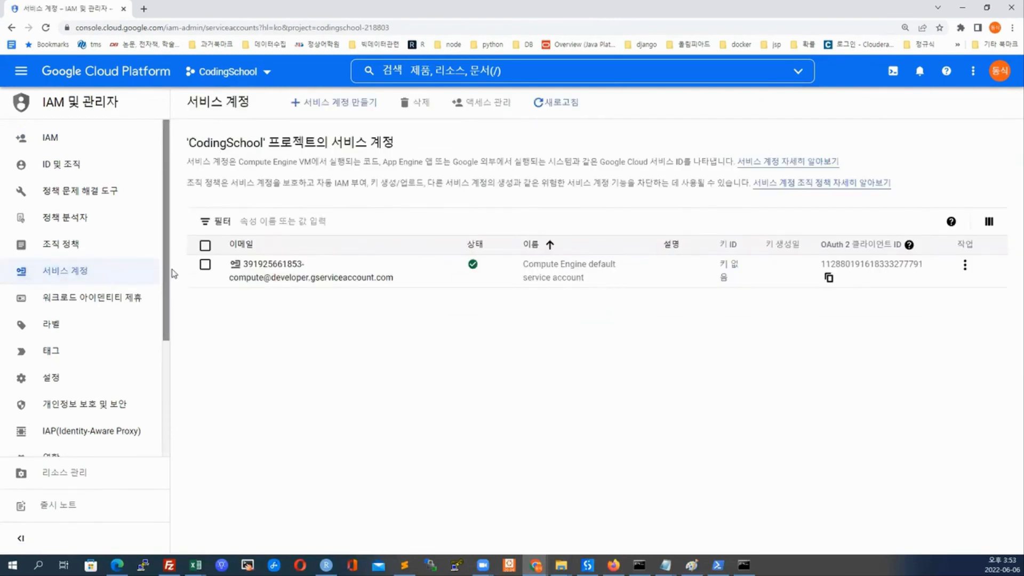
Create a service account named myServiceAcc in the CodingSchool project and continue to its access permissions
click(329, 107)
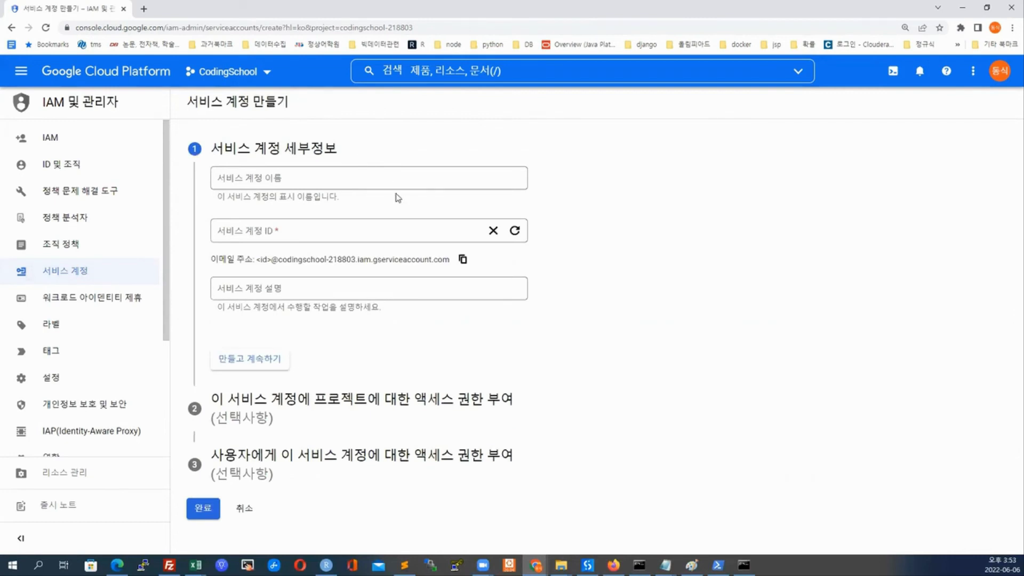
click(363, 179)
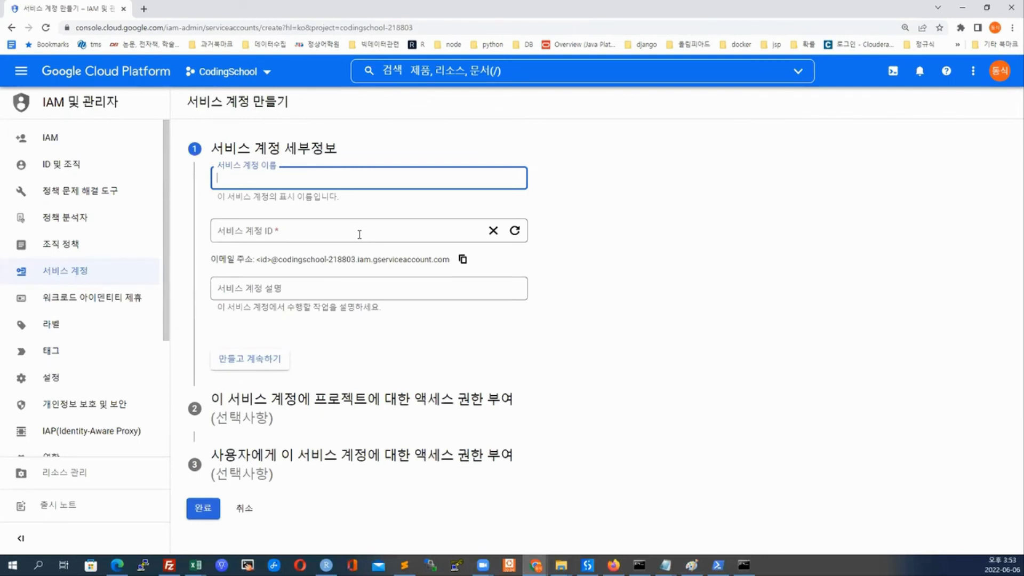
text(mySer)
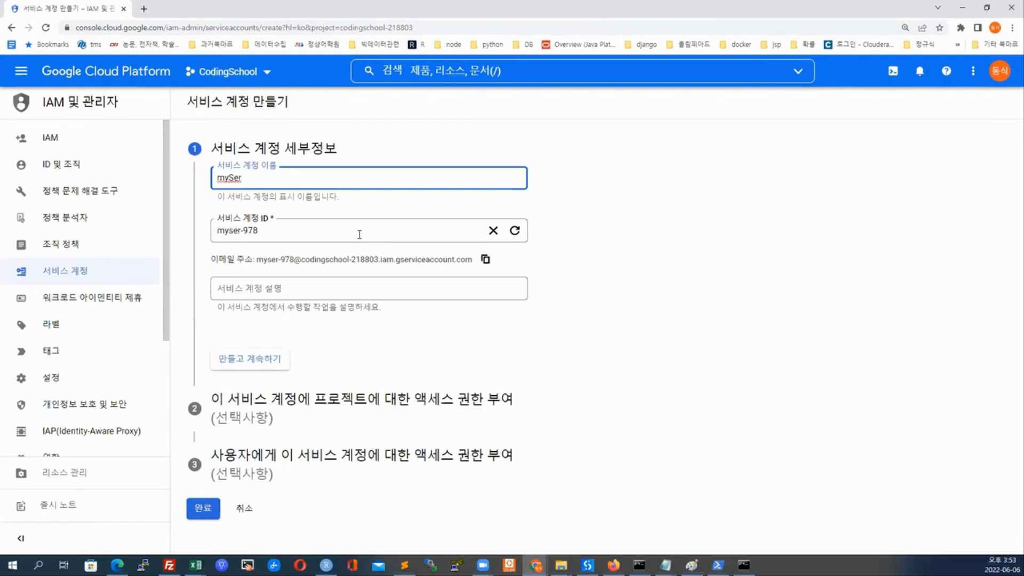
text(viceAcc)
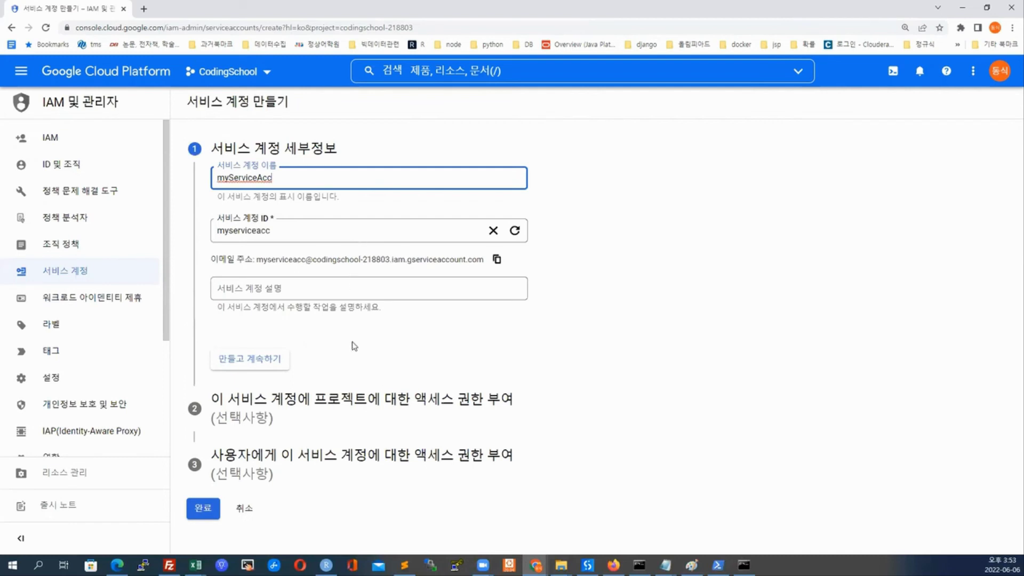
click(252, 368)
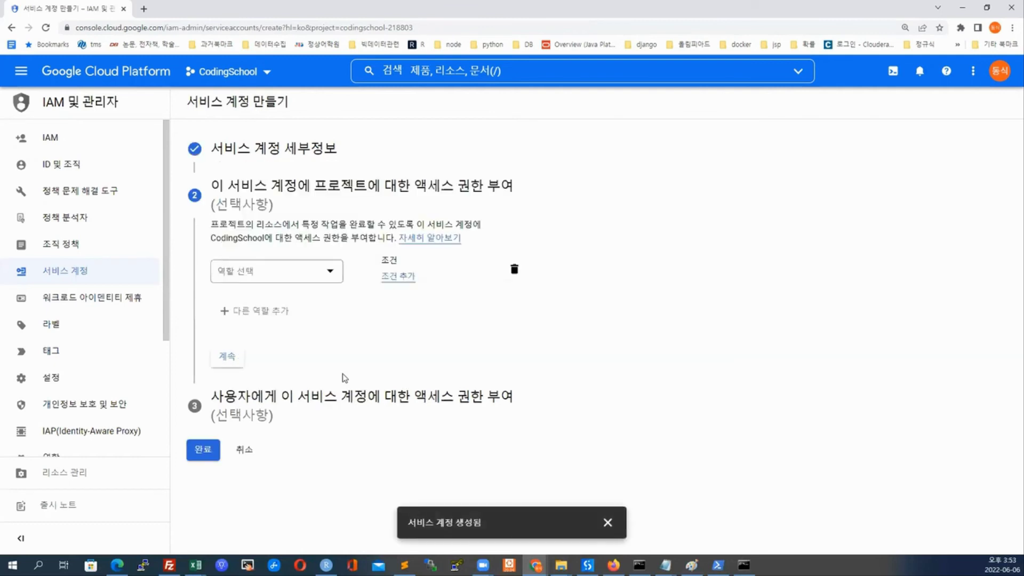
Look through the role categories offered for the service account's project access, then close the role list
click(326, 273)
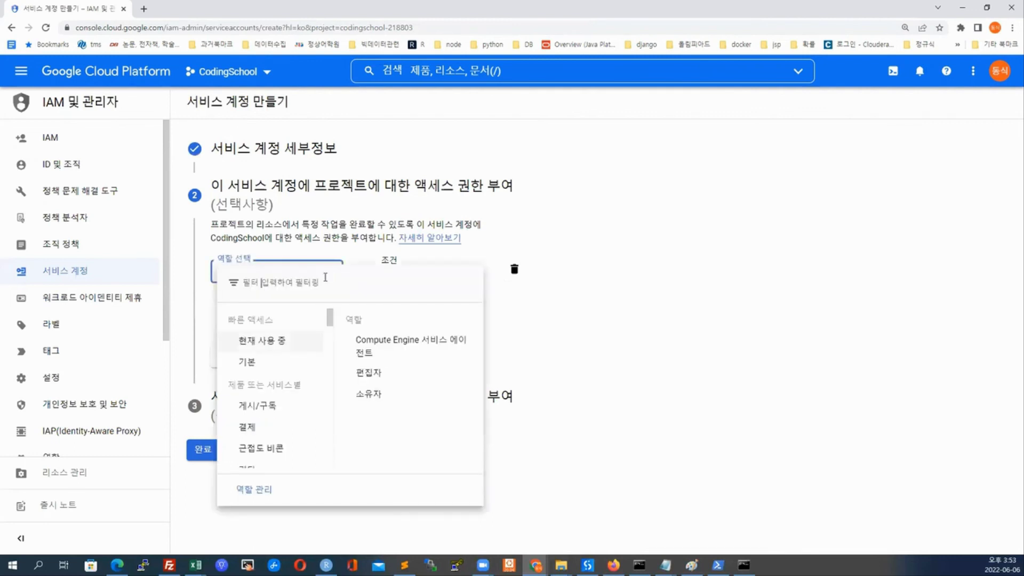
scroll(304, 377, down, 2)
scroll(304, 378, down, 5)
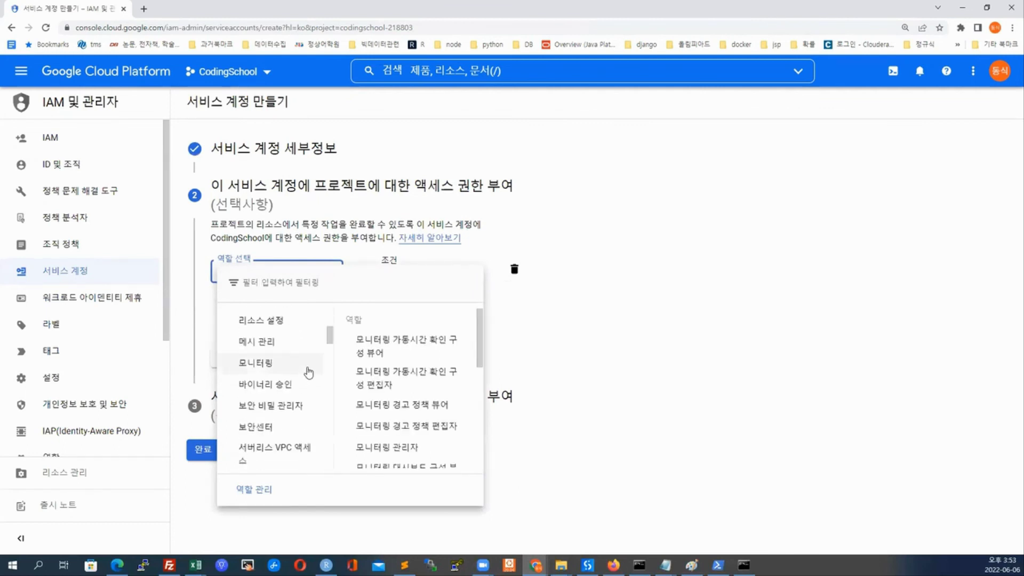
scroll(307, 375, up, 4)
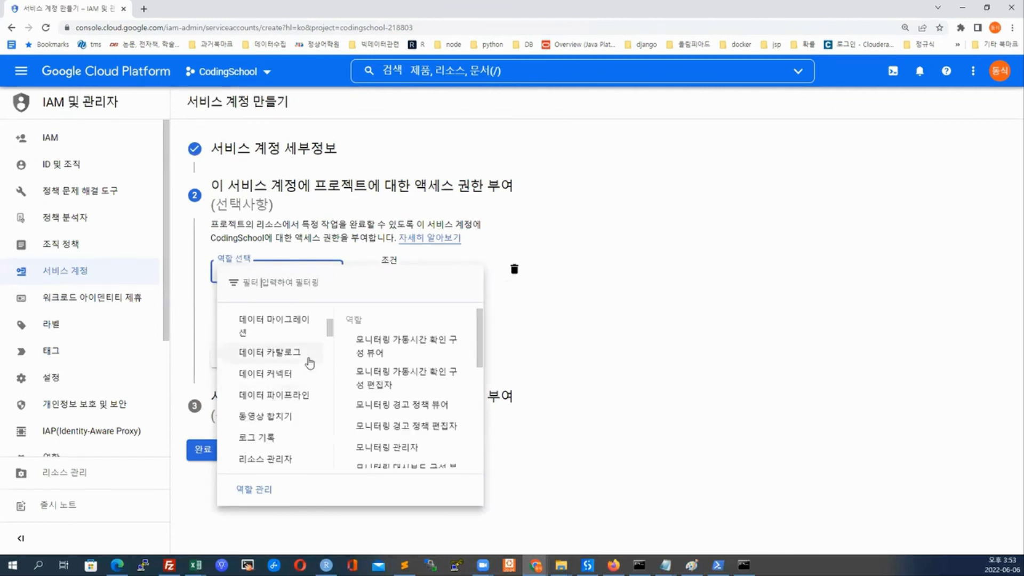
click(673, 258)
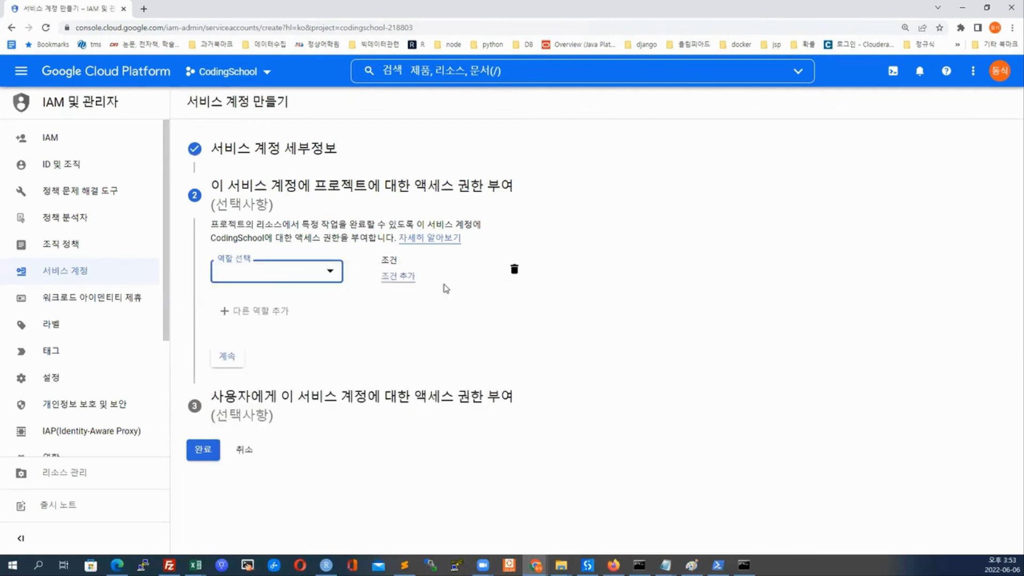
Filter the role list by "vm" and by "프로젝트", then clear the filter
click(338, 272)
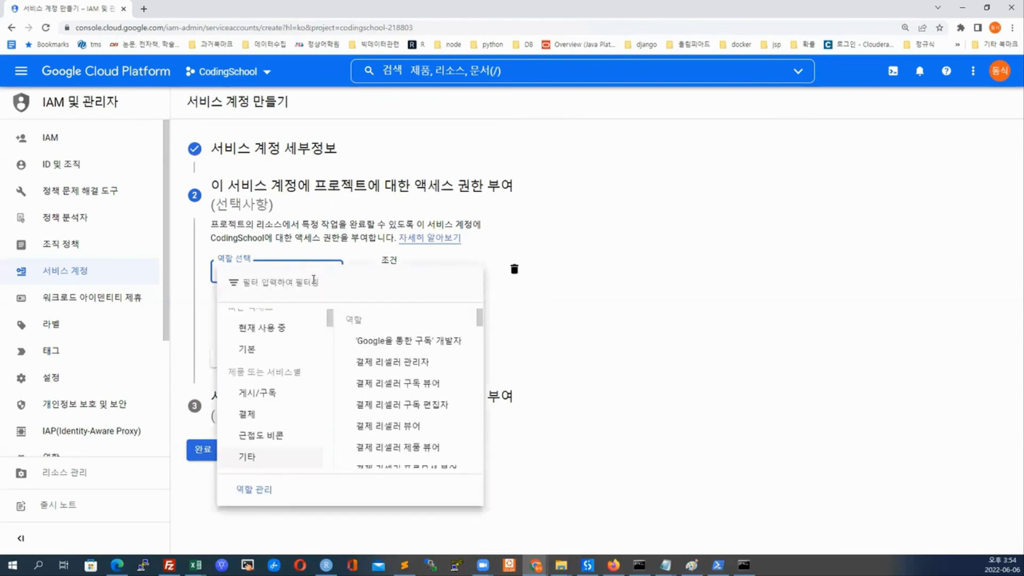
text(vm)
key(BackSpace)
key(BackSpace)
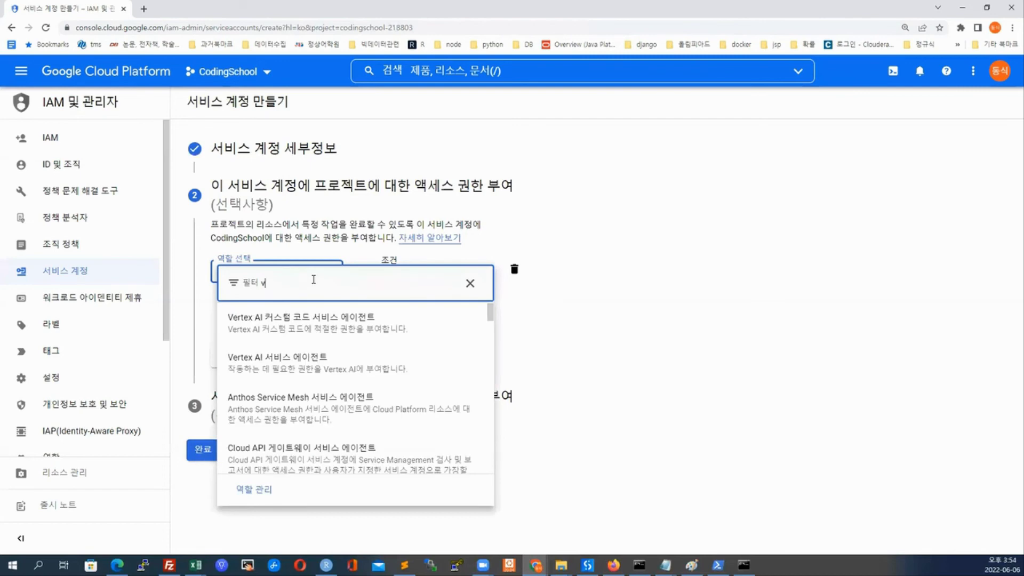
text(프로젝트)
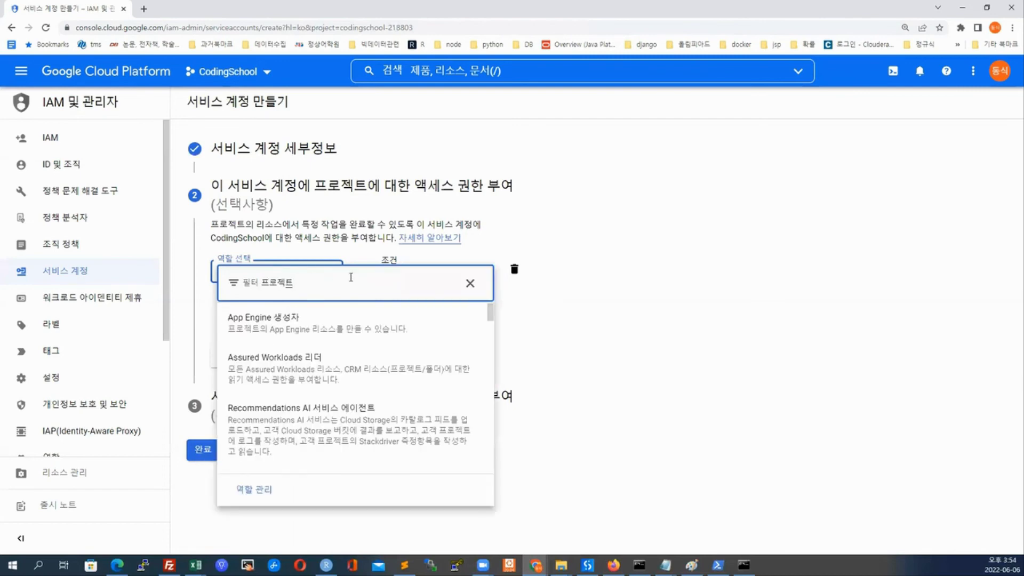
click(470, 282)
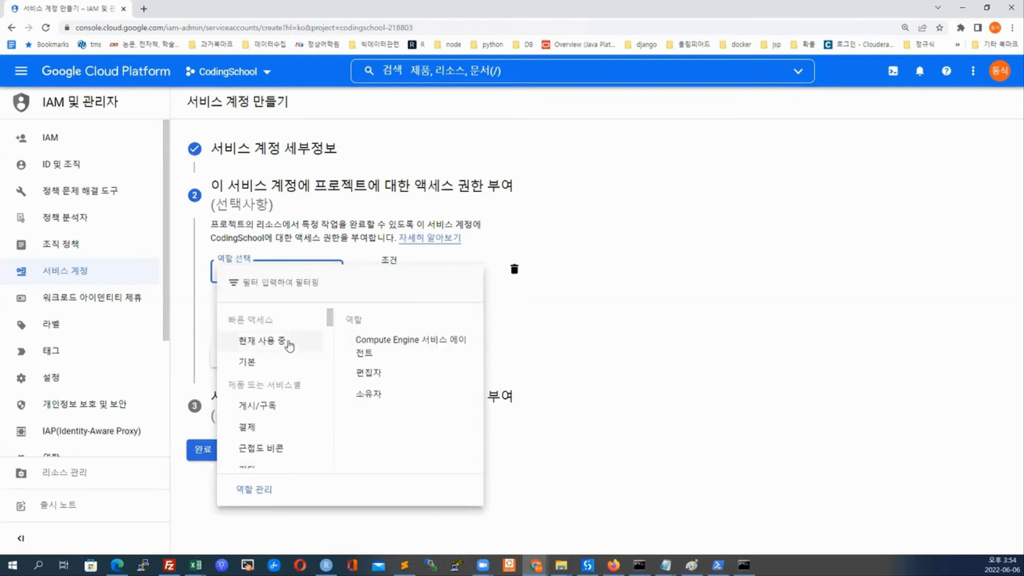
Assign the basic role 소유자 to the service account and finish creating it without granting any user access
mouse_move(255, 360)
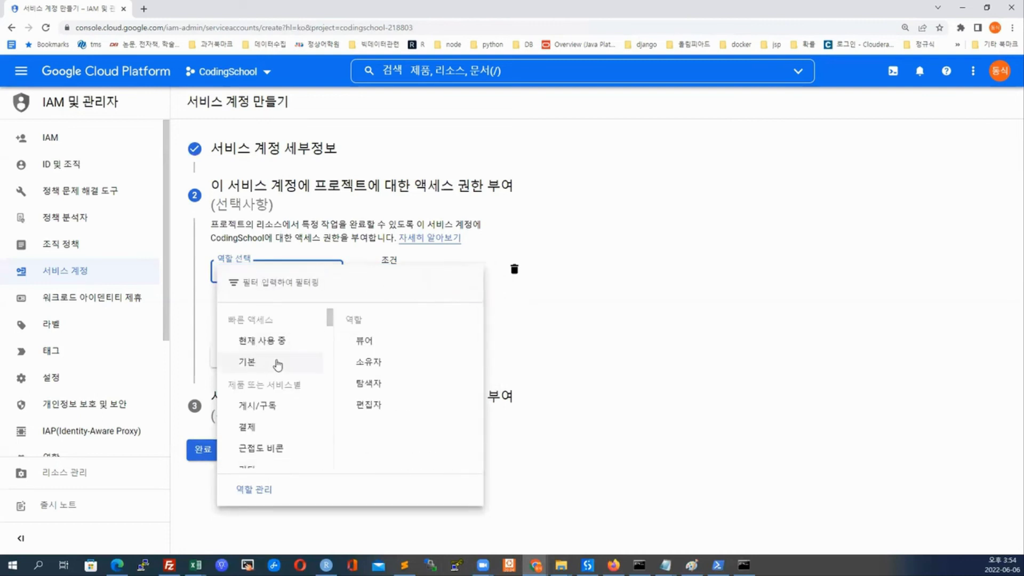
click(367, 362)
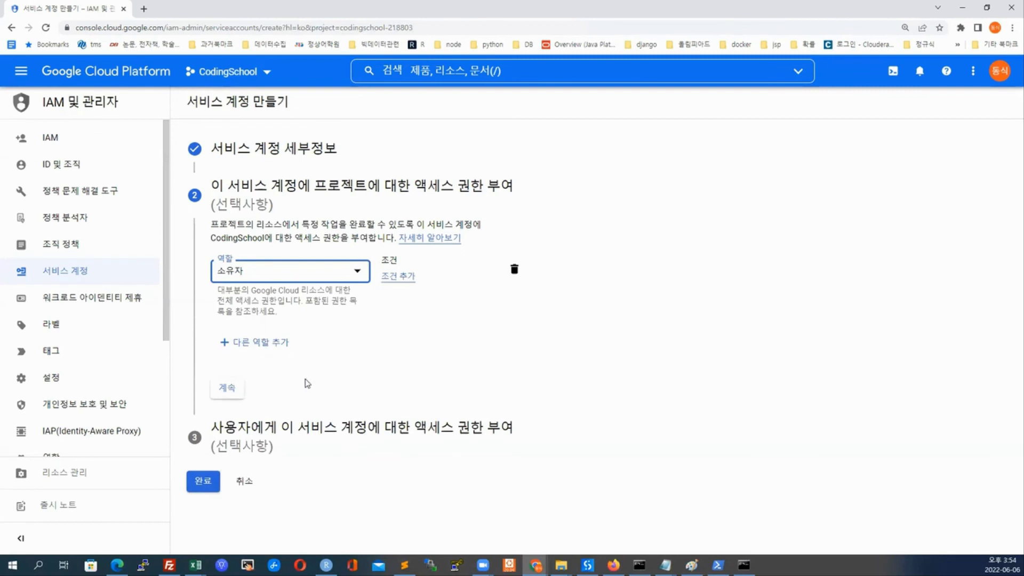
click(227, 392)
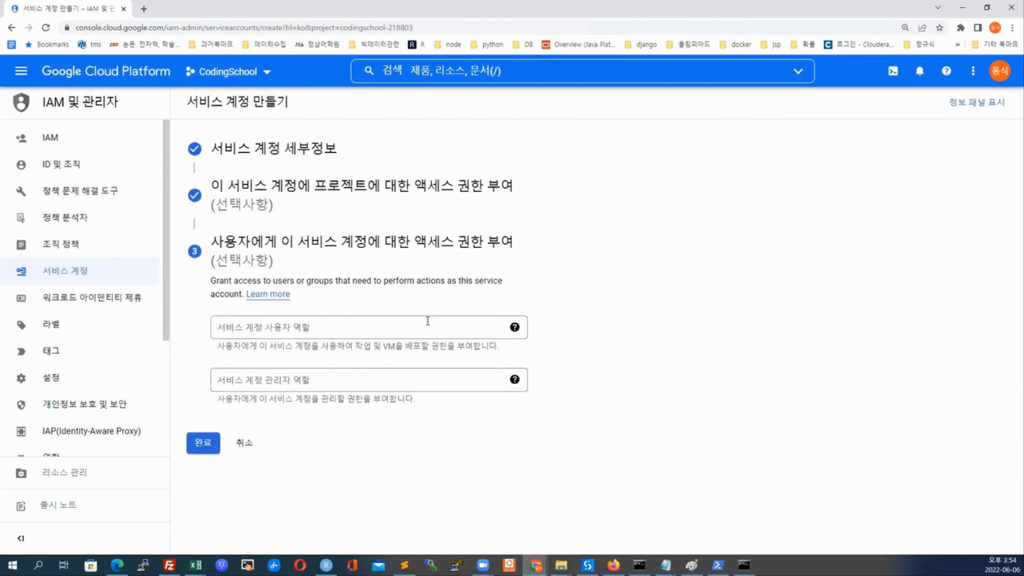
click(212, 446)
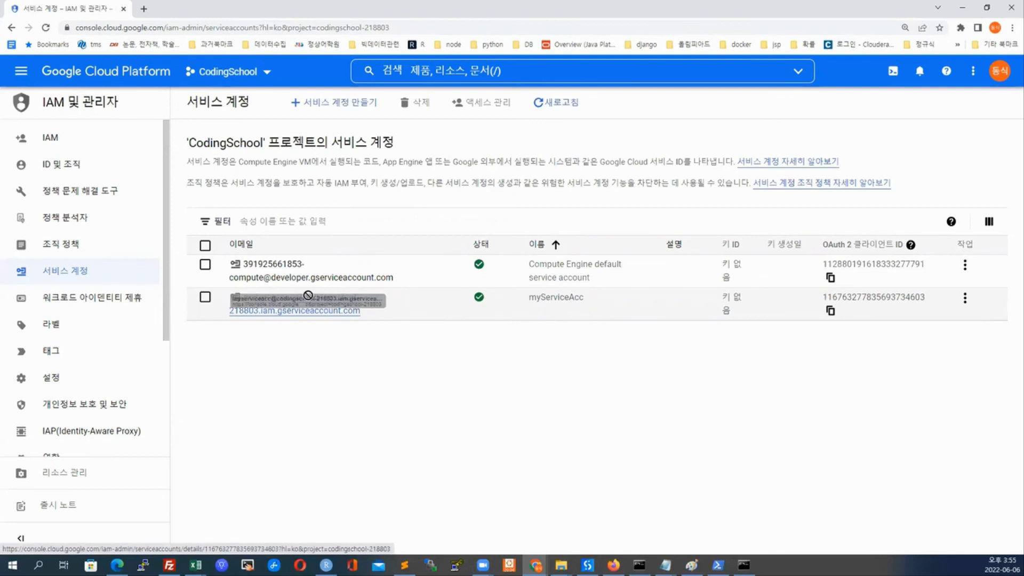
View the actions available for myServiceAcc, then open its details and examine the advanced settings (고급 설정)
click(963, 298)
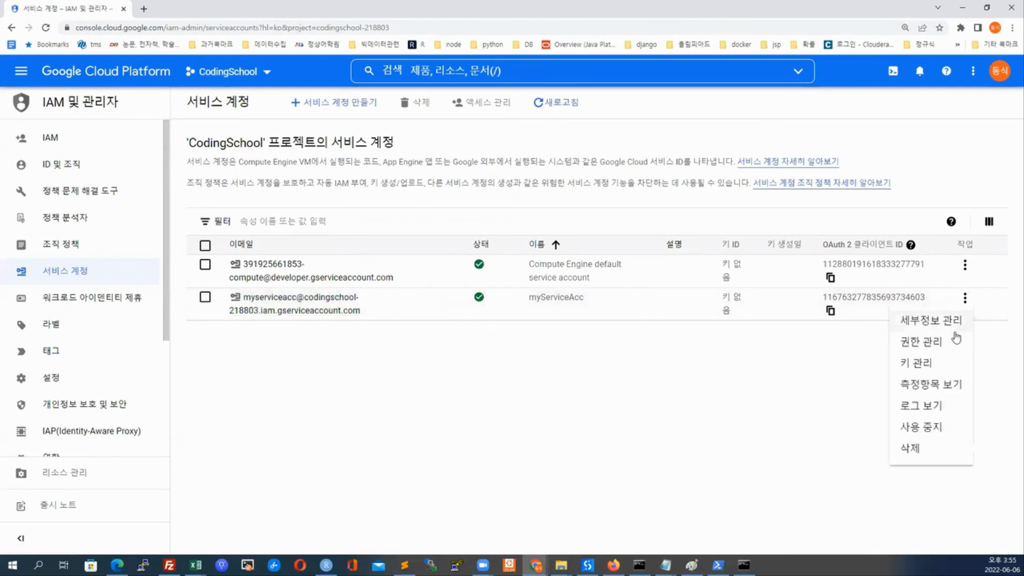
click(308, 306)
click(308, 307)
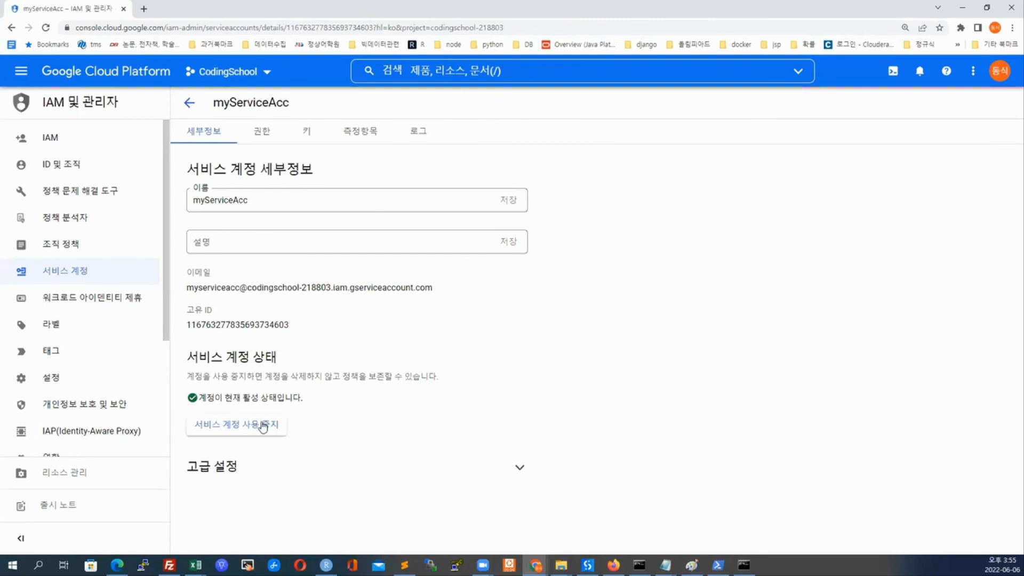
click(223, 466)
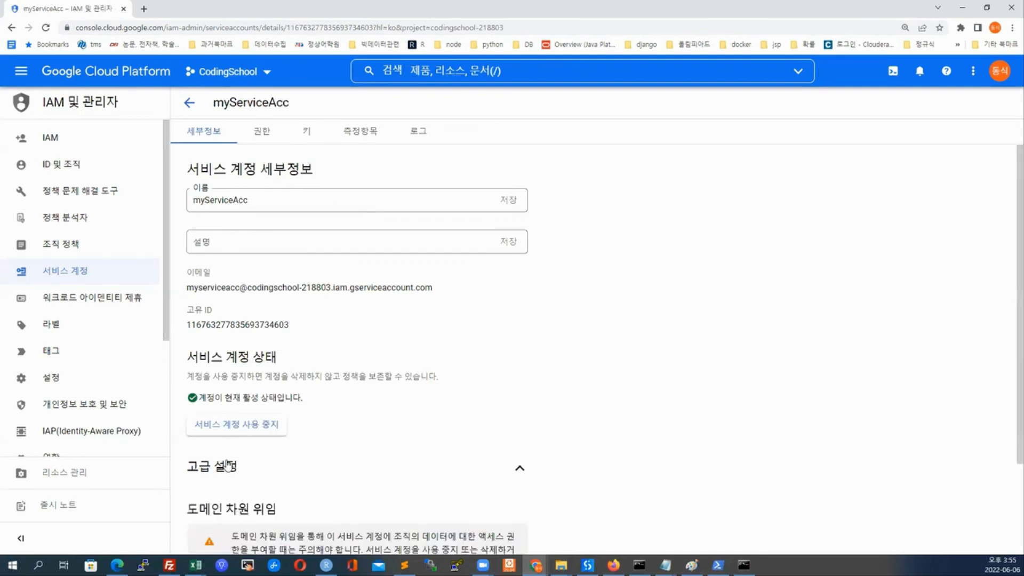
scroll(437, 410, down, 3)
scroll(447, 403, down, 3)
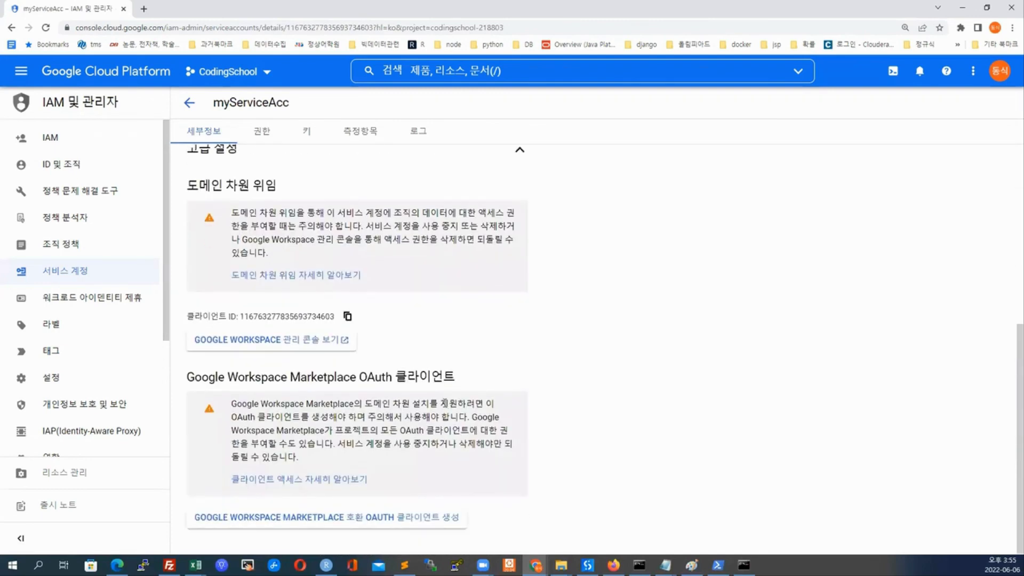
scroll(416, 376, up, 4)
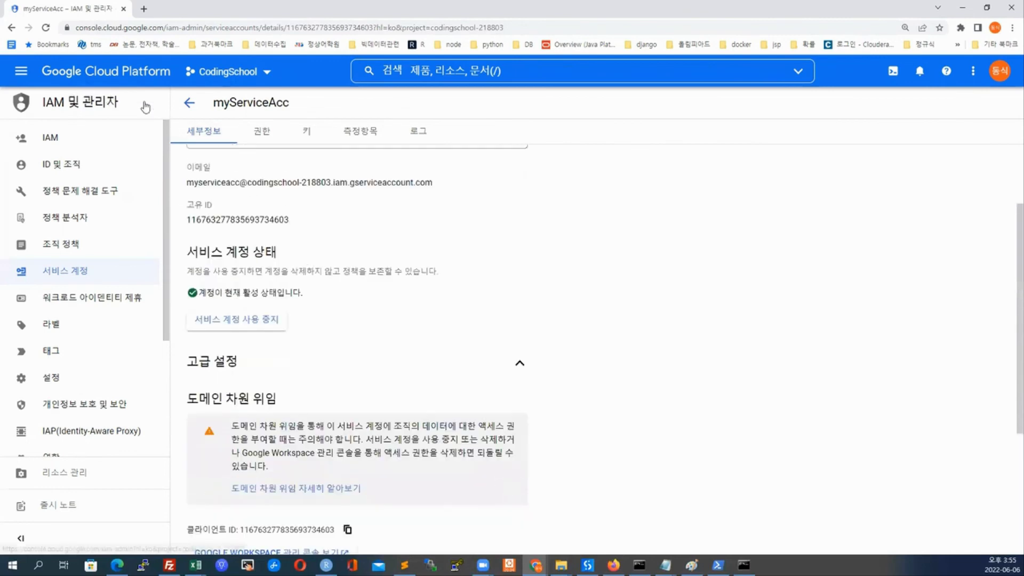
Look through myServiceAcc's permissions, keys, metrics and logs, then return to the service account list
click(264, 137)
click(305, 133)
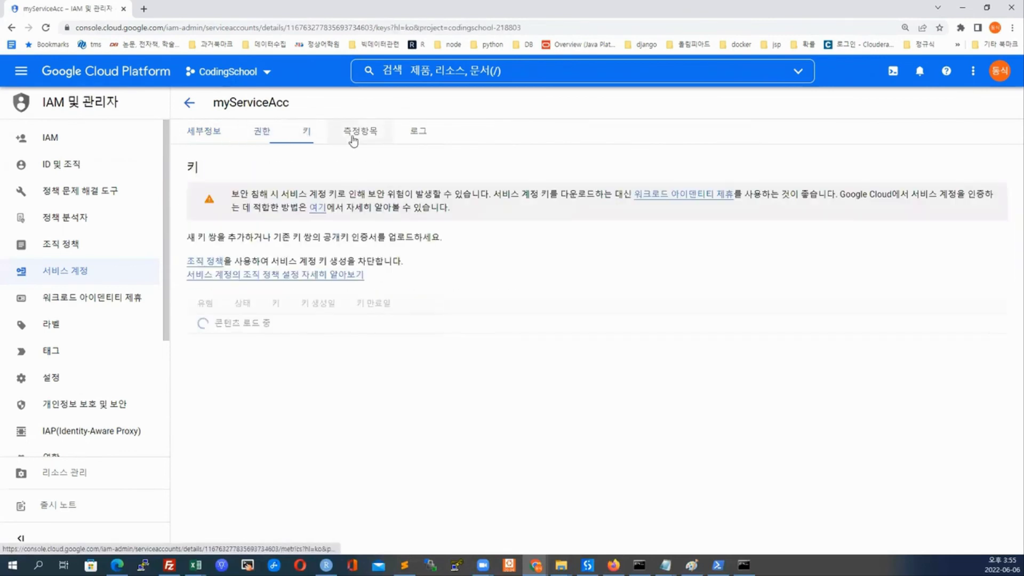
click(354, 139)
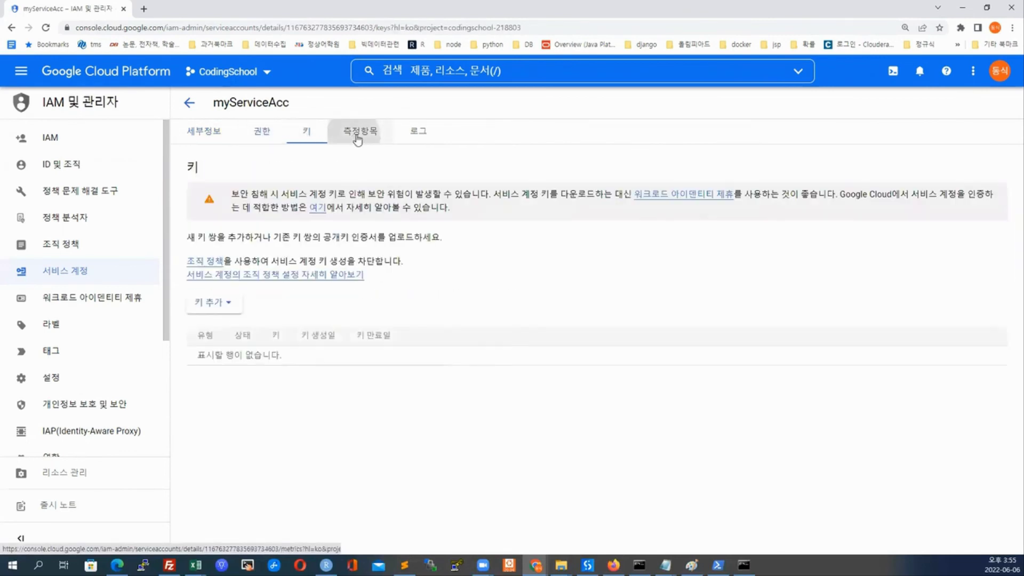
click(418, 134)
click(203, 133)
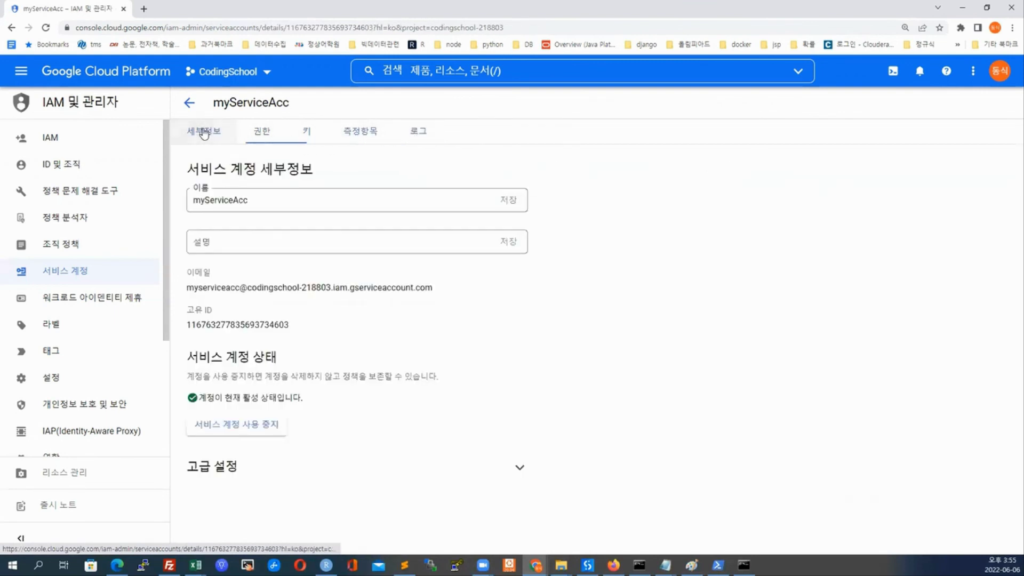
click(189, 105)
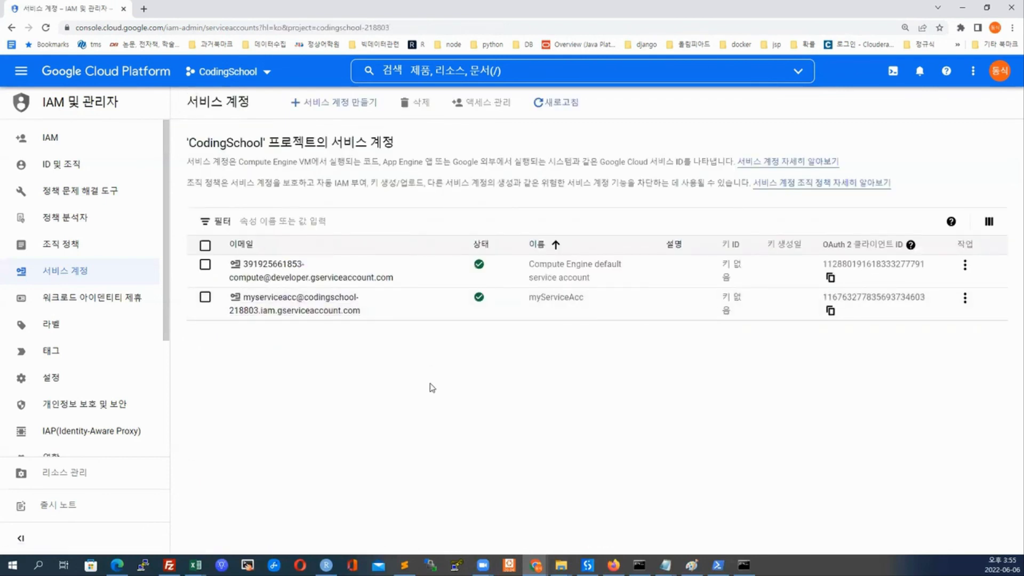
Create a new private key of type JSON for myServiceAcc and dismiss the saved-key notice
click(292, 304)
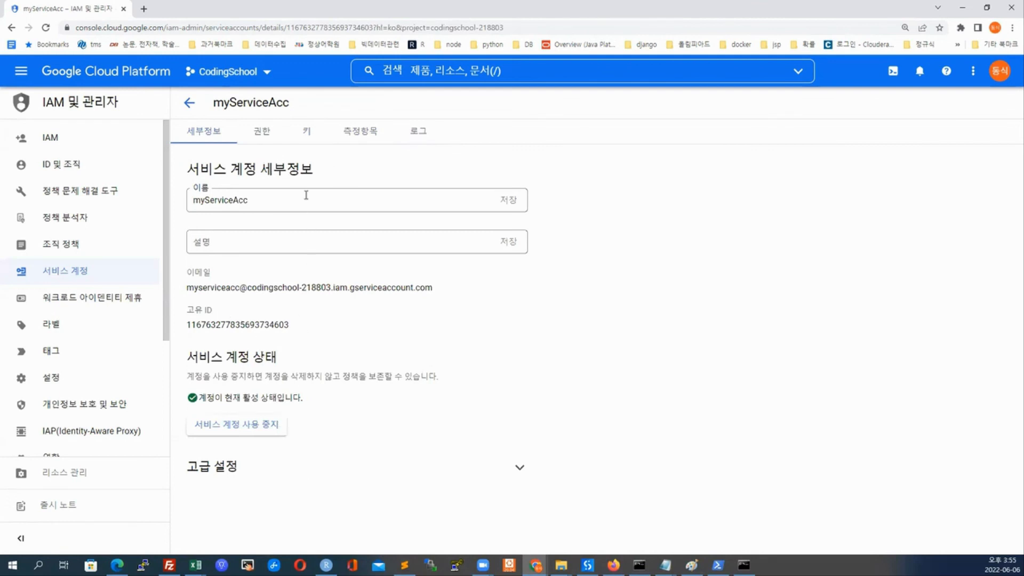
click(307, 133)
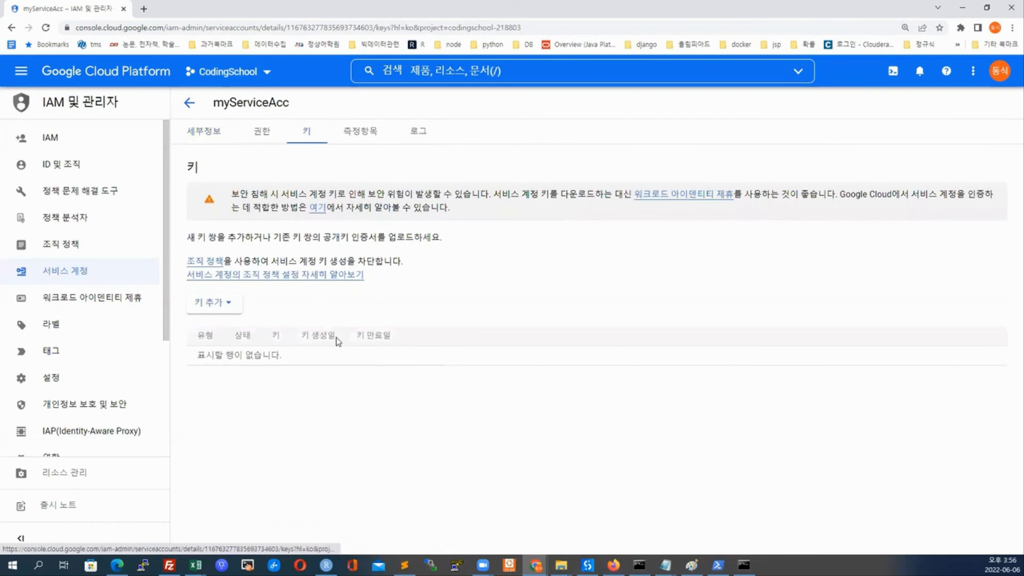
click(228, 310)
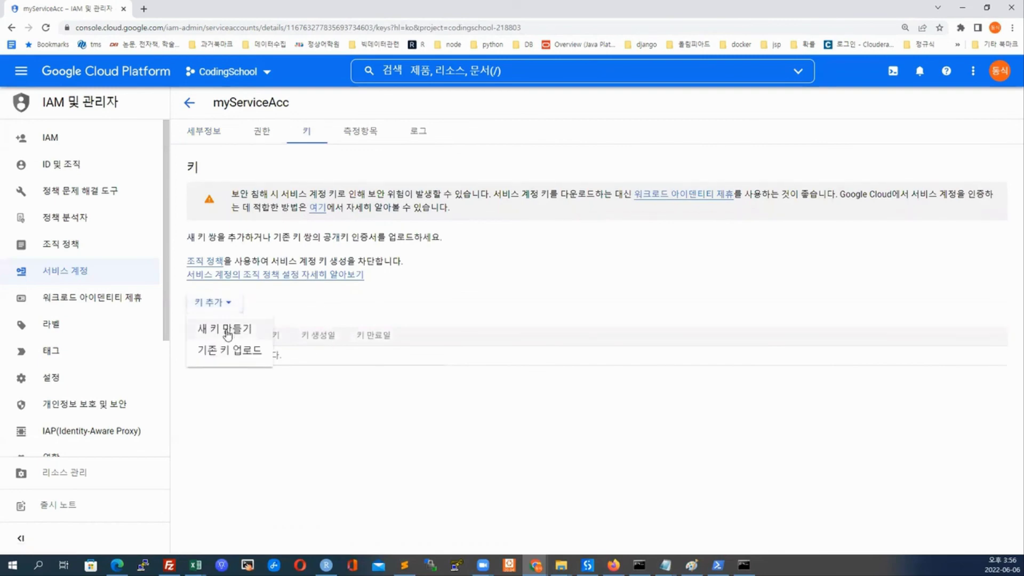
click(228, 334)
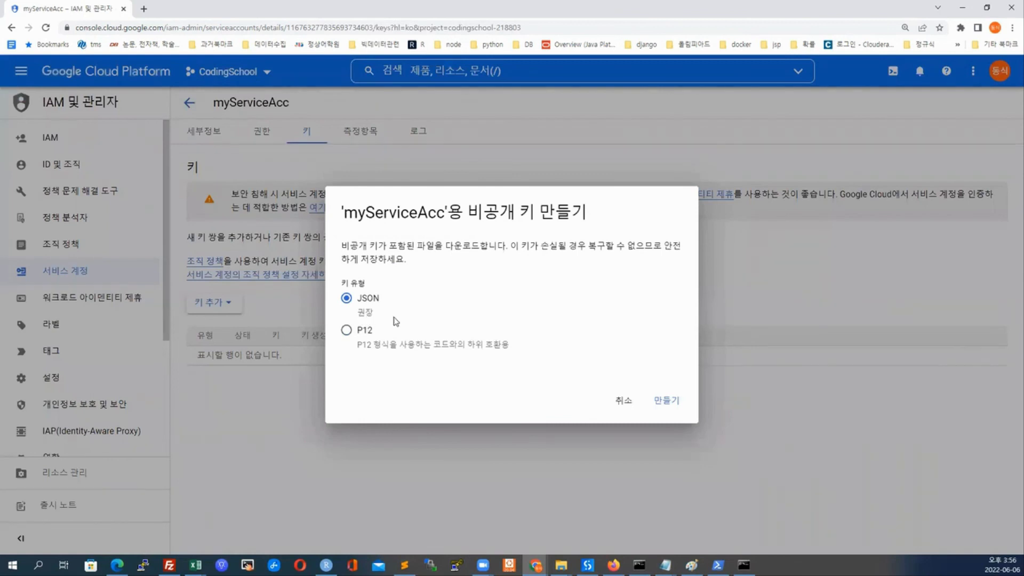
click(679, 405)
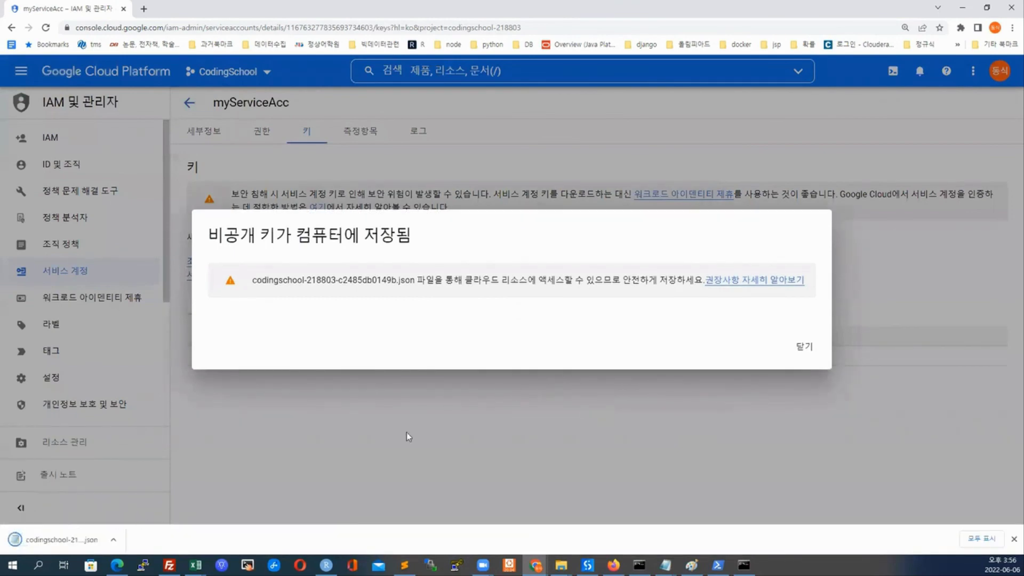
click(798, 350)
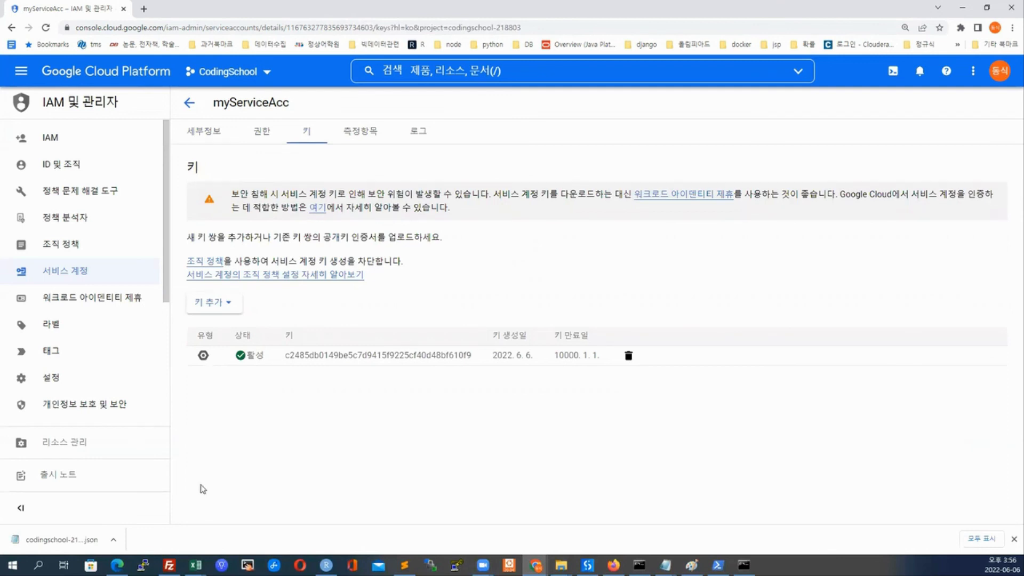
Review myServiceAcc's details and the principals with access to it, then return to its key list
click(219, 139)
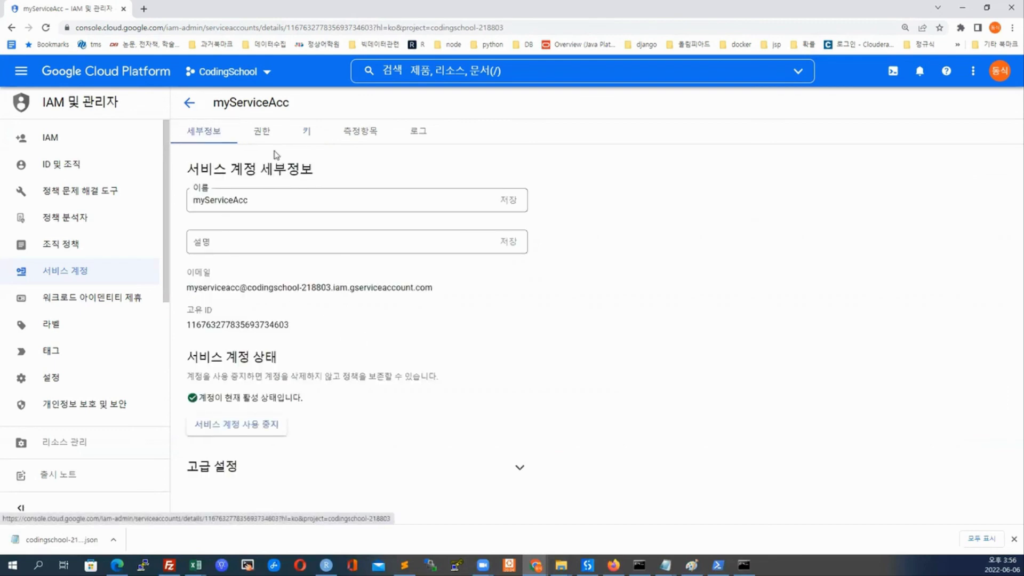
click(262, 131)
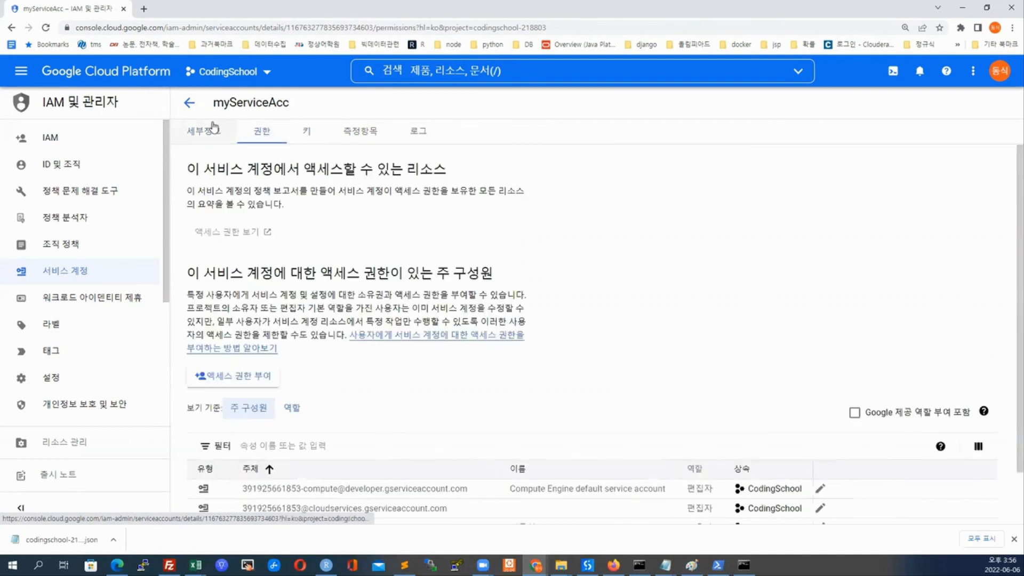
scroll(493, 358, down, 1)
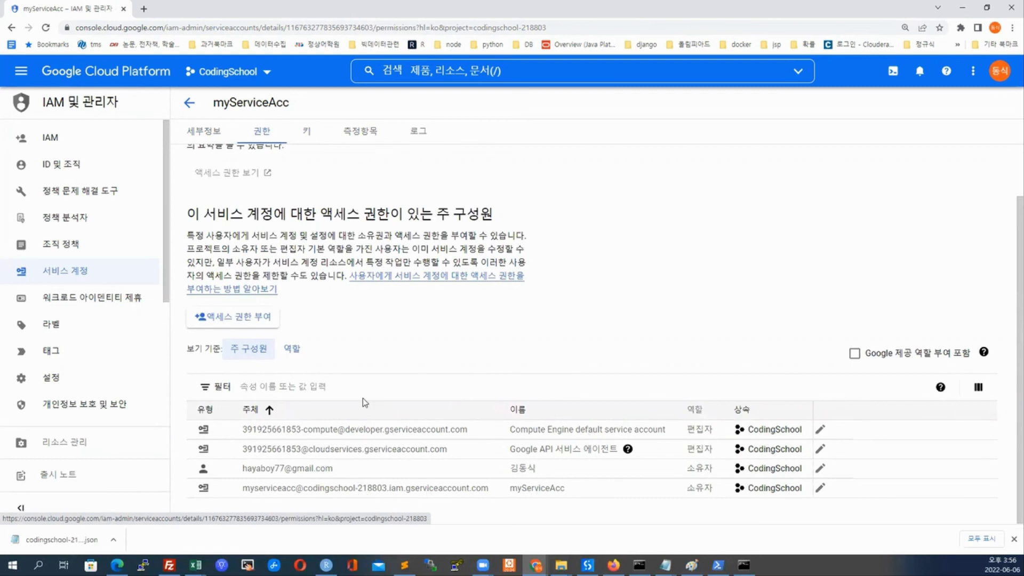
scroll(359, 414, up, 1)
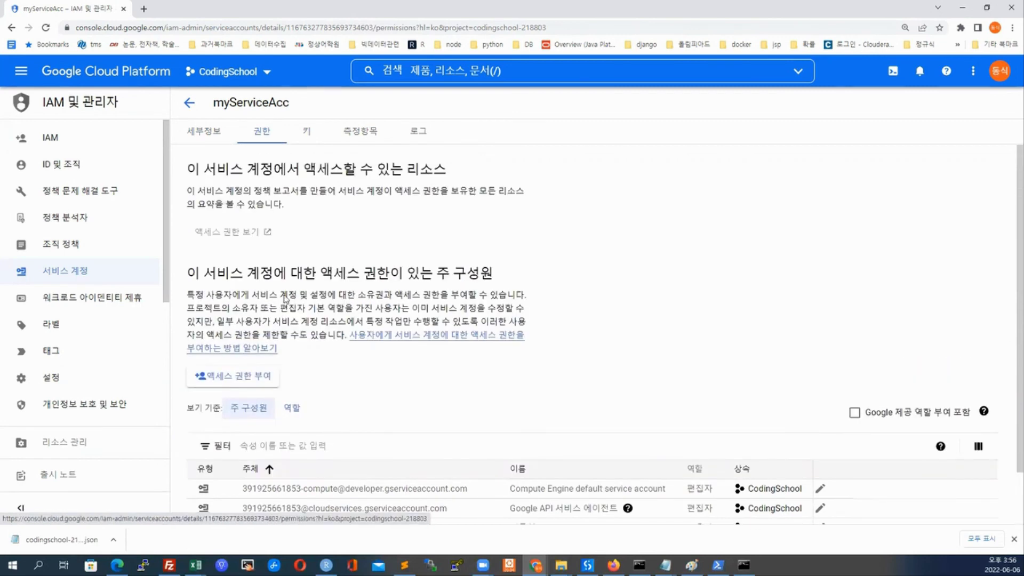
click(306, 131)
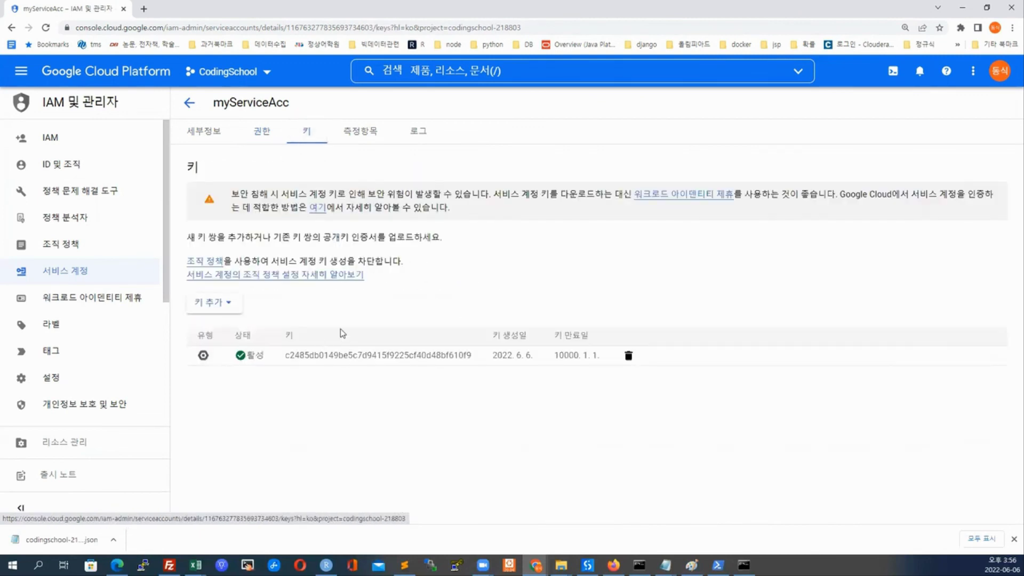
Show the downloaded CodingSchool JSON key file in its folder and cut it
click(118, 541)
click(152, 507)
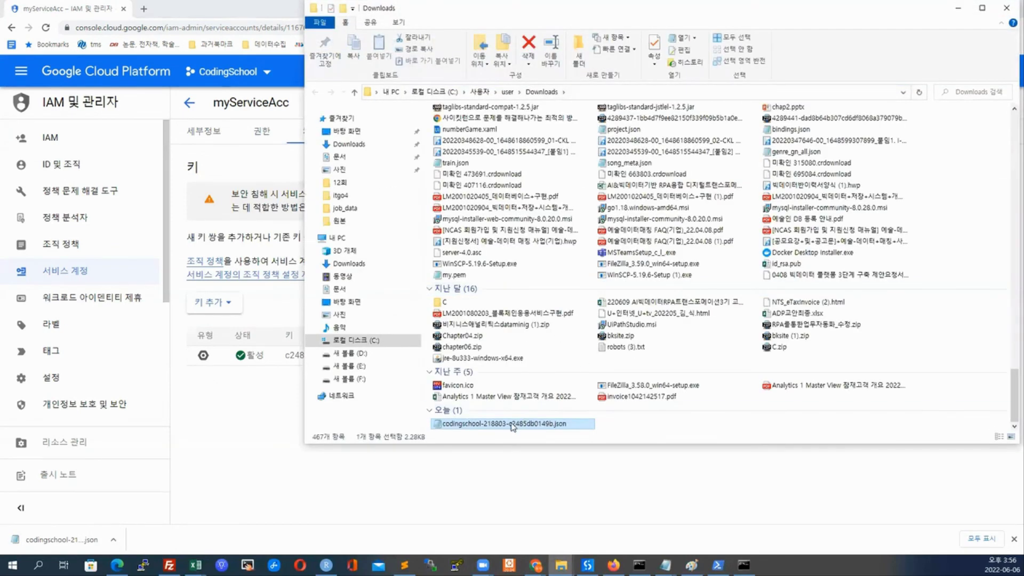
right_click(527, 422)
click(580, 351)
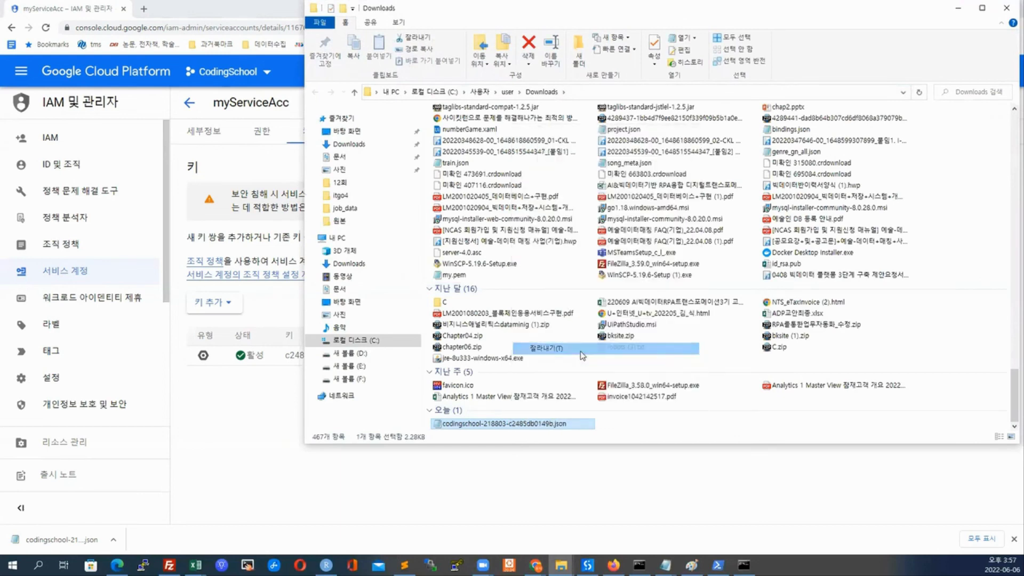
Create a new folder named GCPKey on the local C: drive
click(374, 340)
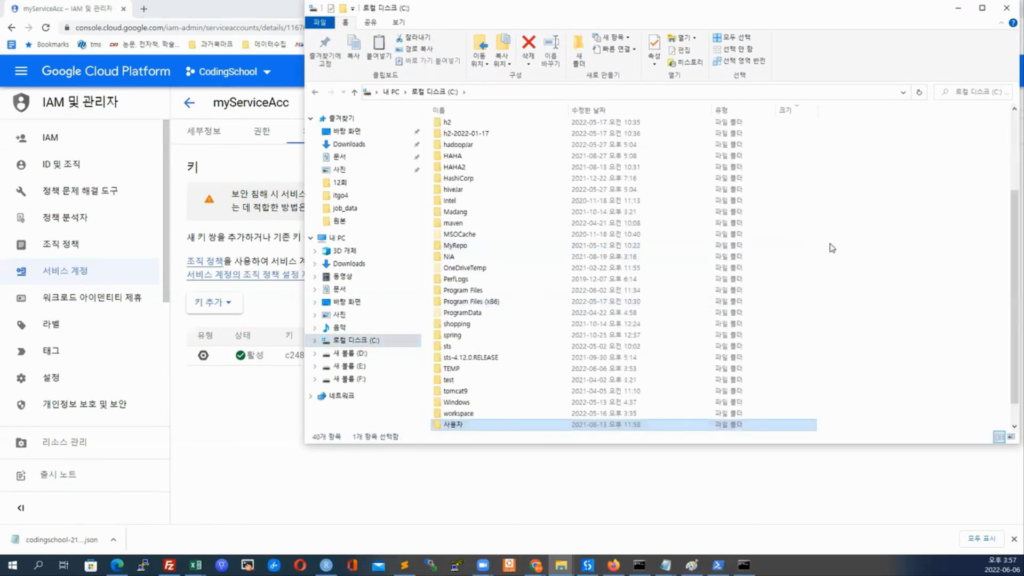
right_click(808, 244)
click(851, 251)
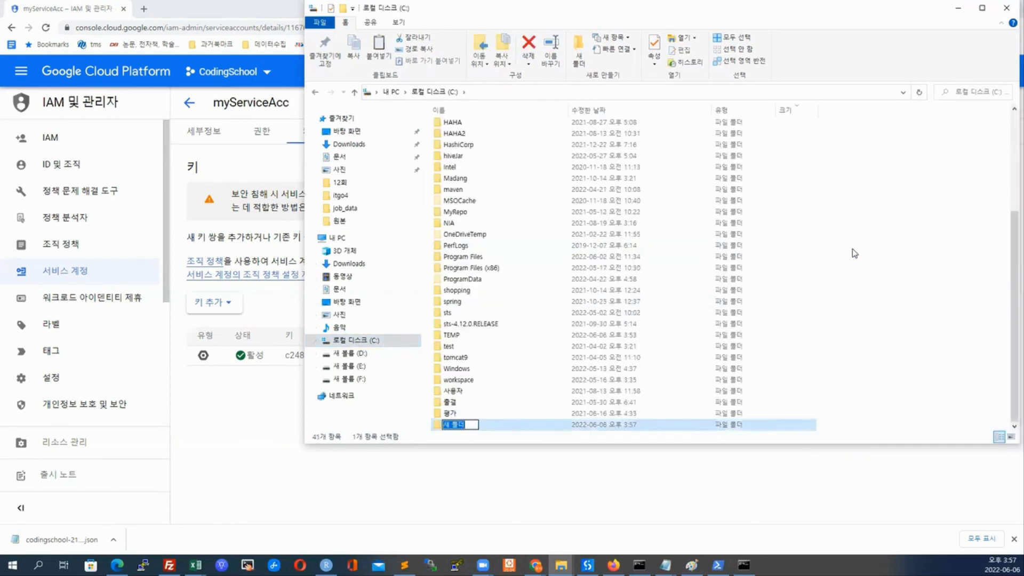
text(GCPKey)
key(Return)
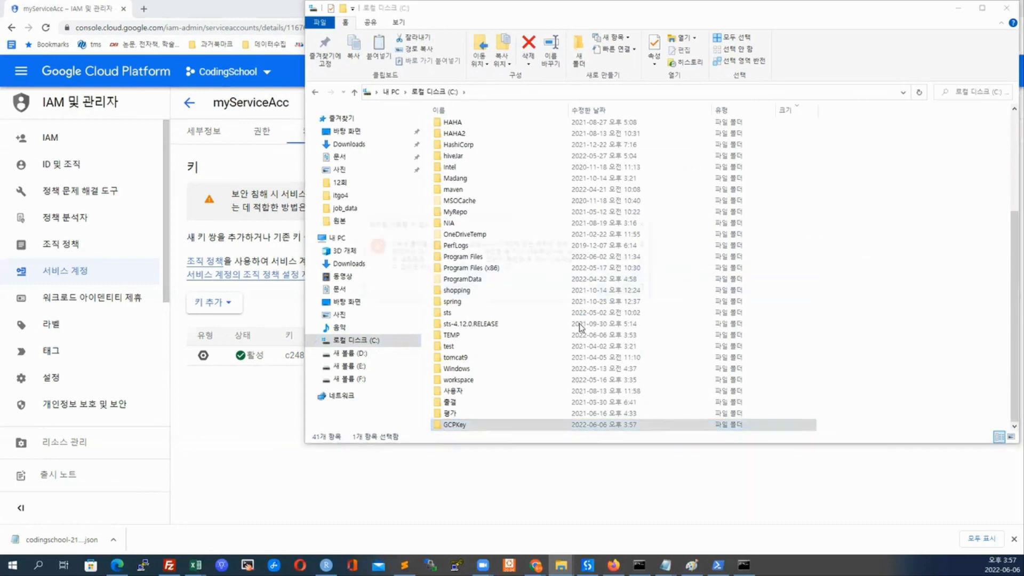
click(620, 292)
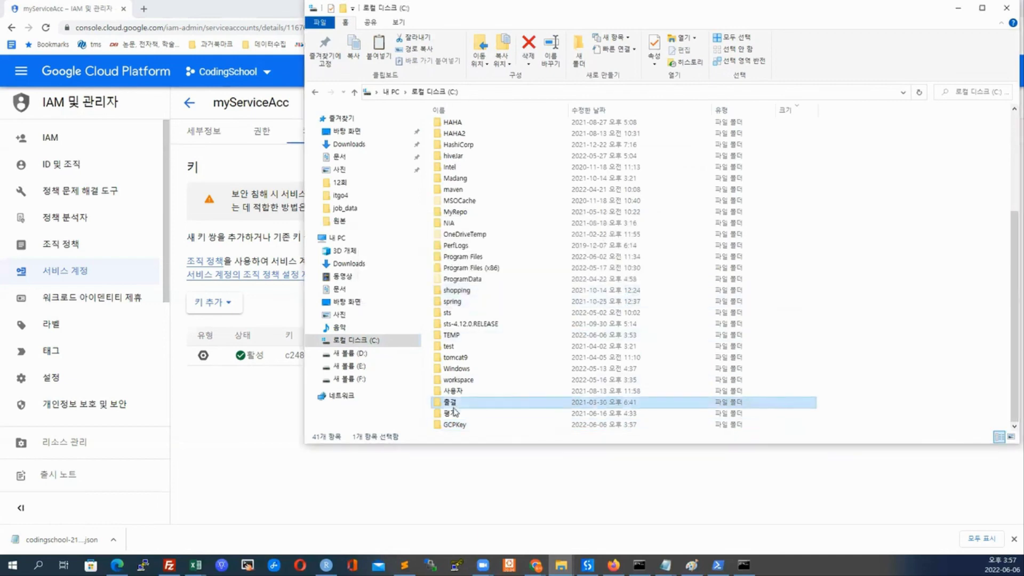
Paste the cut JSON key file into the GCPKey folder and put the file window away
double_click(453, 425)
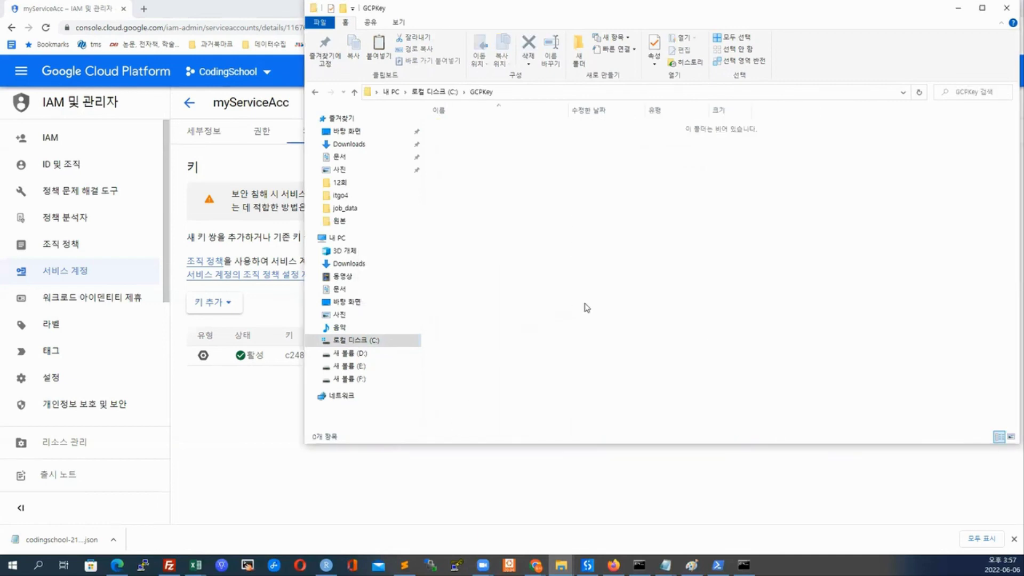
key(ctrl+v)
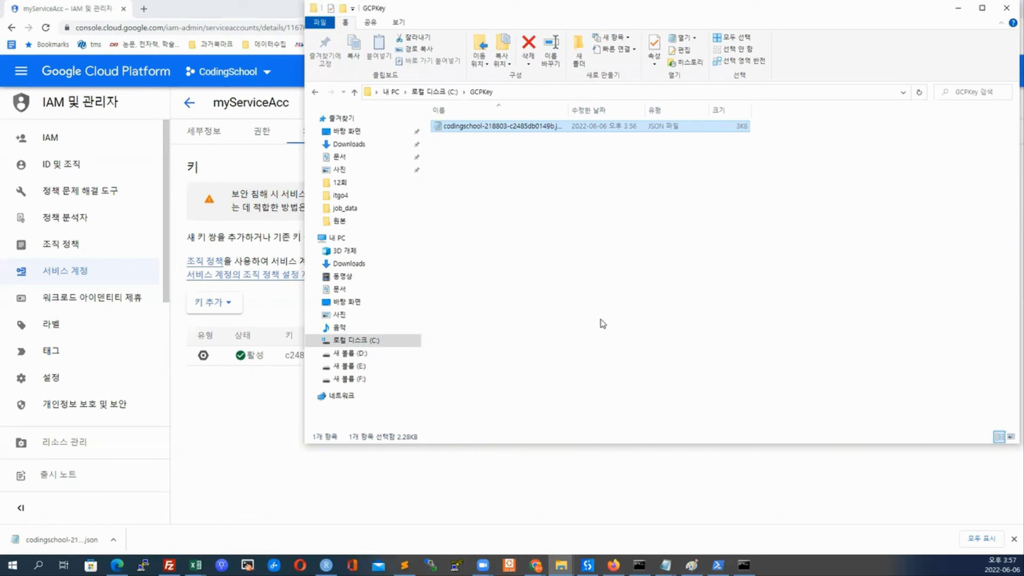
click(966, 14)
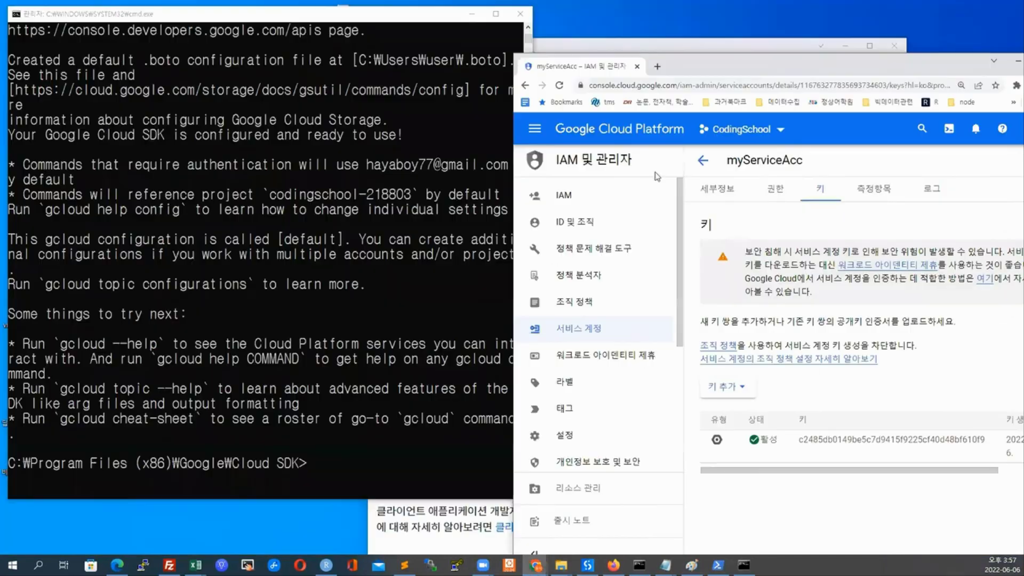
Switch to the Command Prompt and try to list the Cloud SDK folder's contents with ls
click(392, 474)
text(ls)
key(Return)
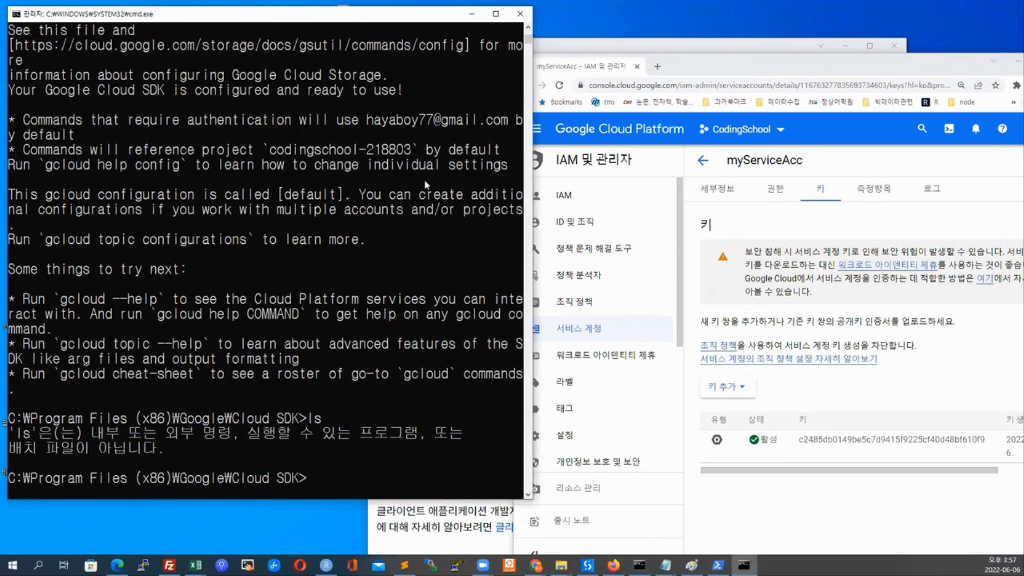
double_click(695, 66)
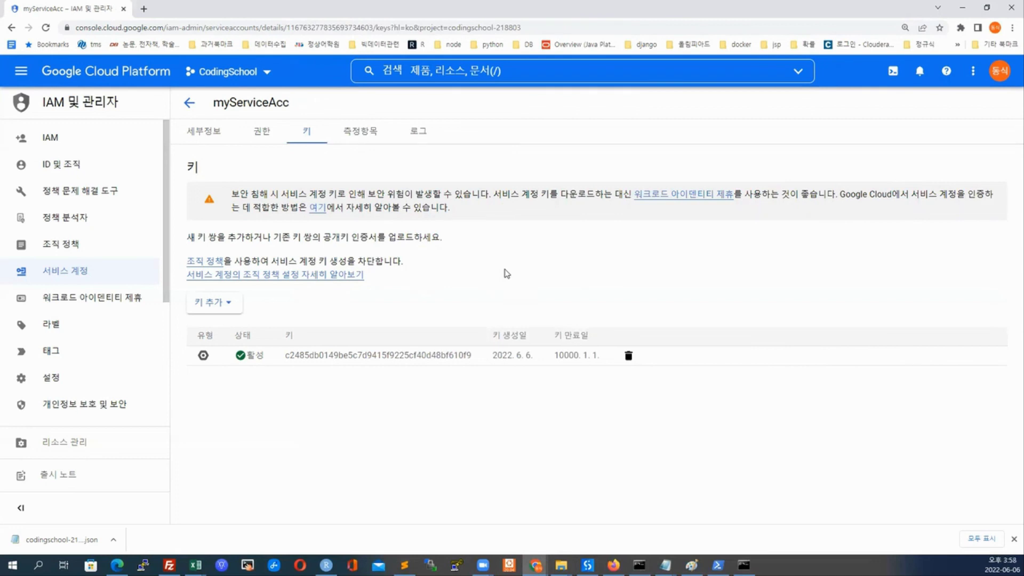
double_click(373, 5)
click(362, 252)
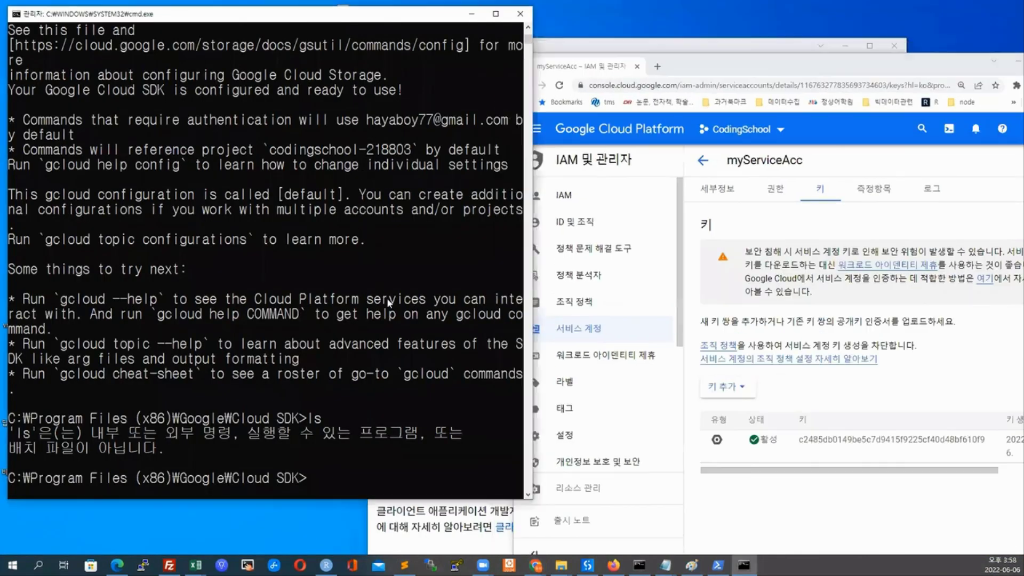
Enlarge the Command Prompt to full screen, run gcloud --help, and examine the NAME description of the command
click(495, 14)
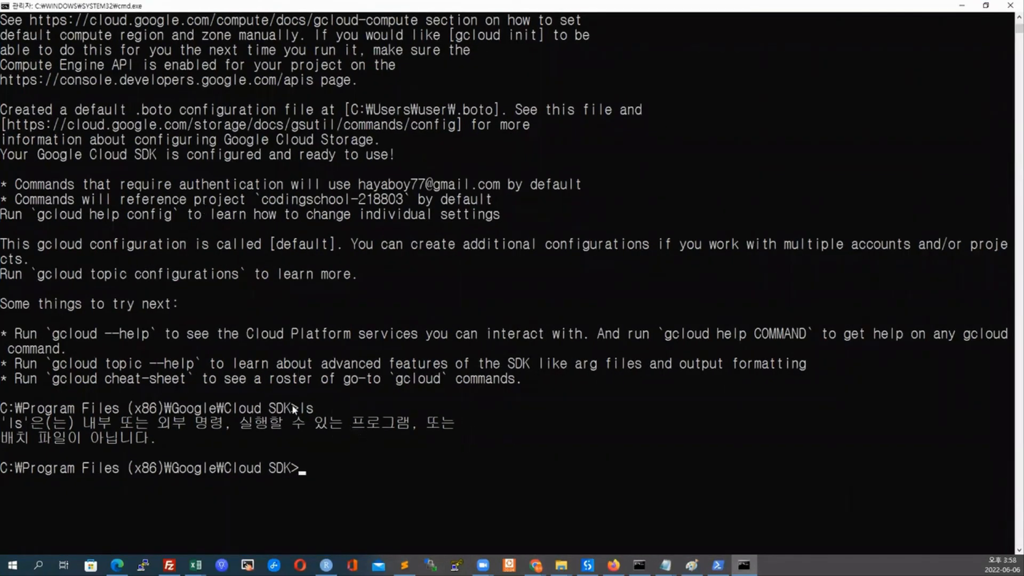
text(gcloud)
text(--help)
key(Return)
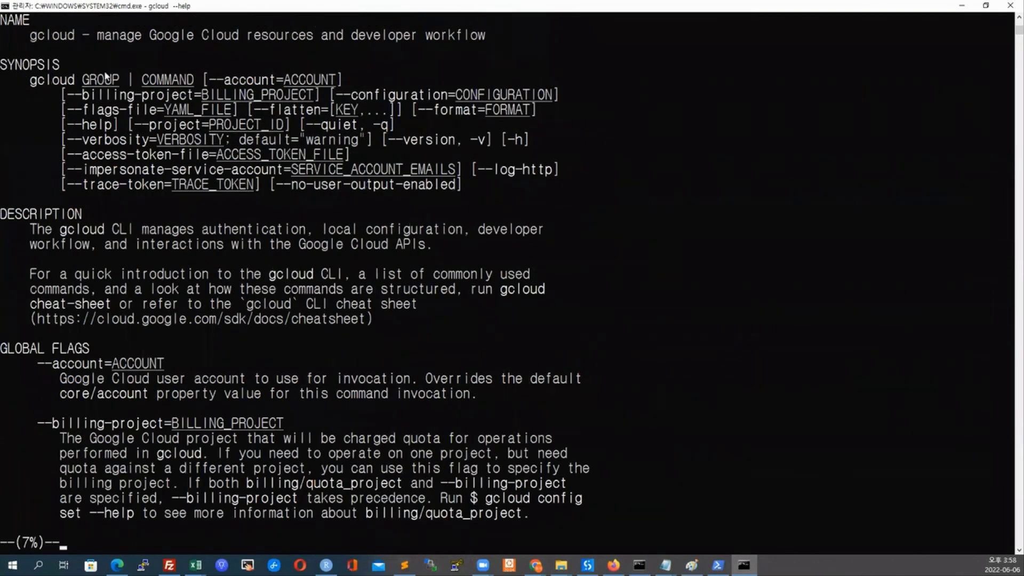
drag(119, 35, 482, 32)
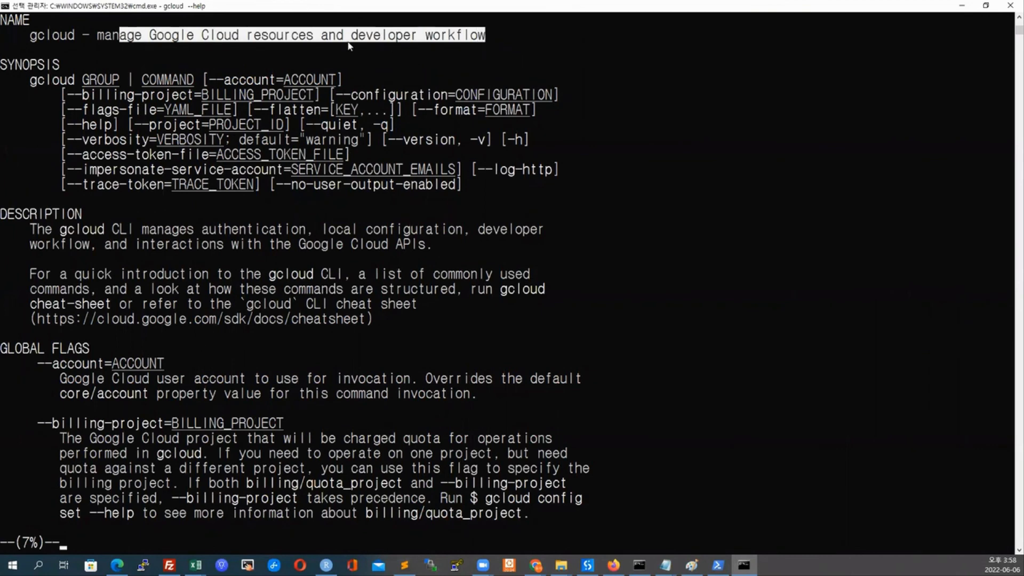
drag(23, 35, 489, 39)
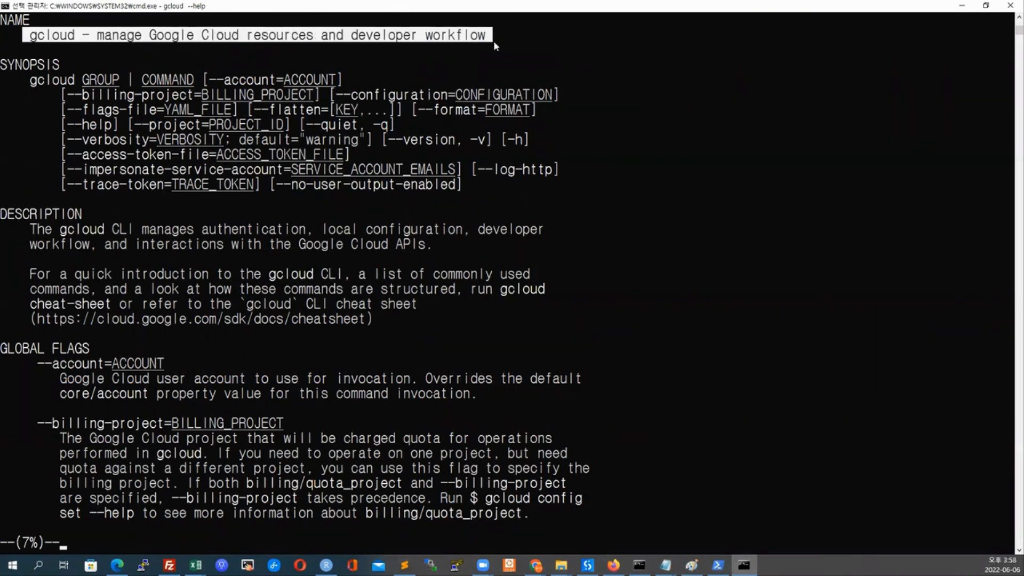